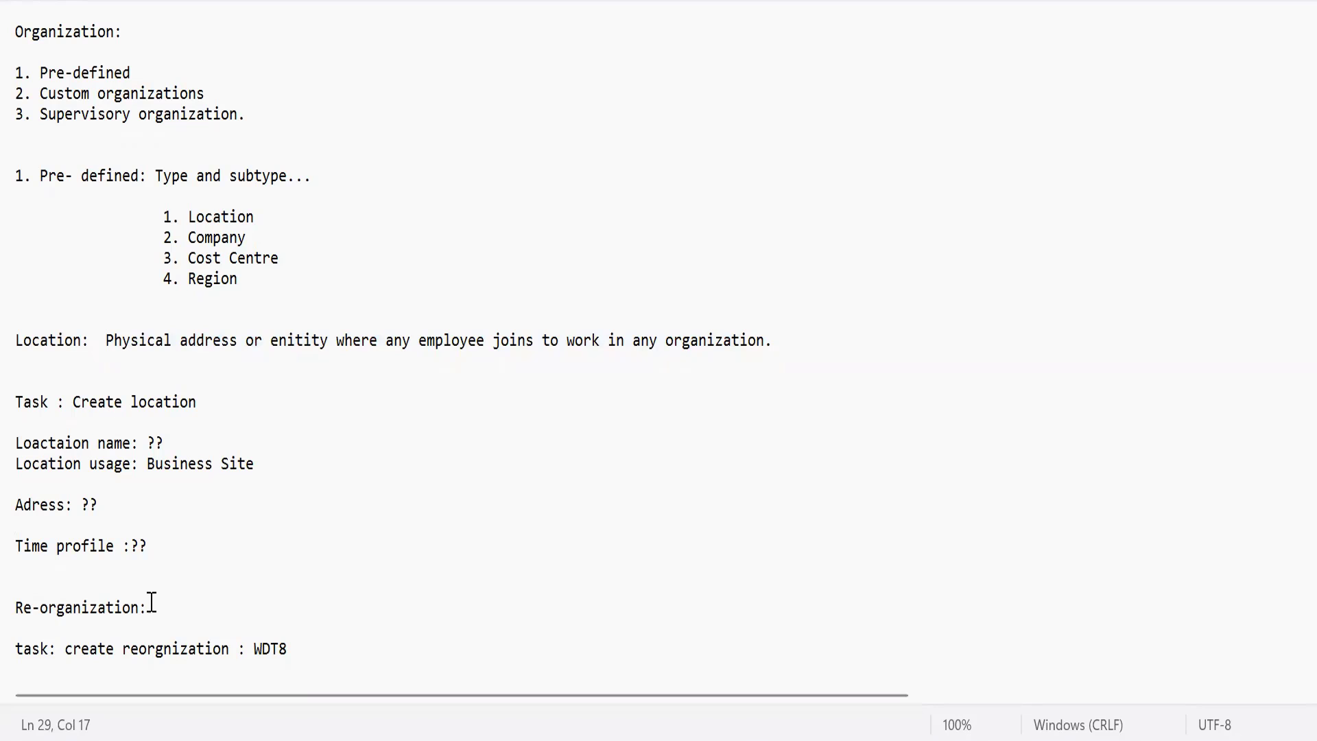
Review the organization notes from the reorganization task down to the cost centre definition
key("Down")
key("Down")
key("Down")
key("Down")
key("Down")
key("Down")
key("Down")
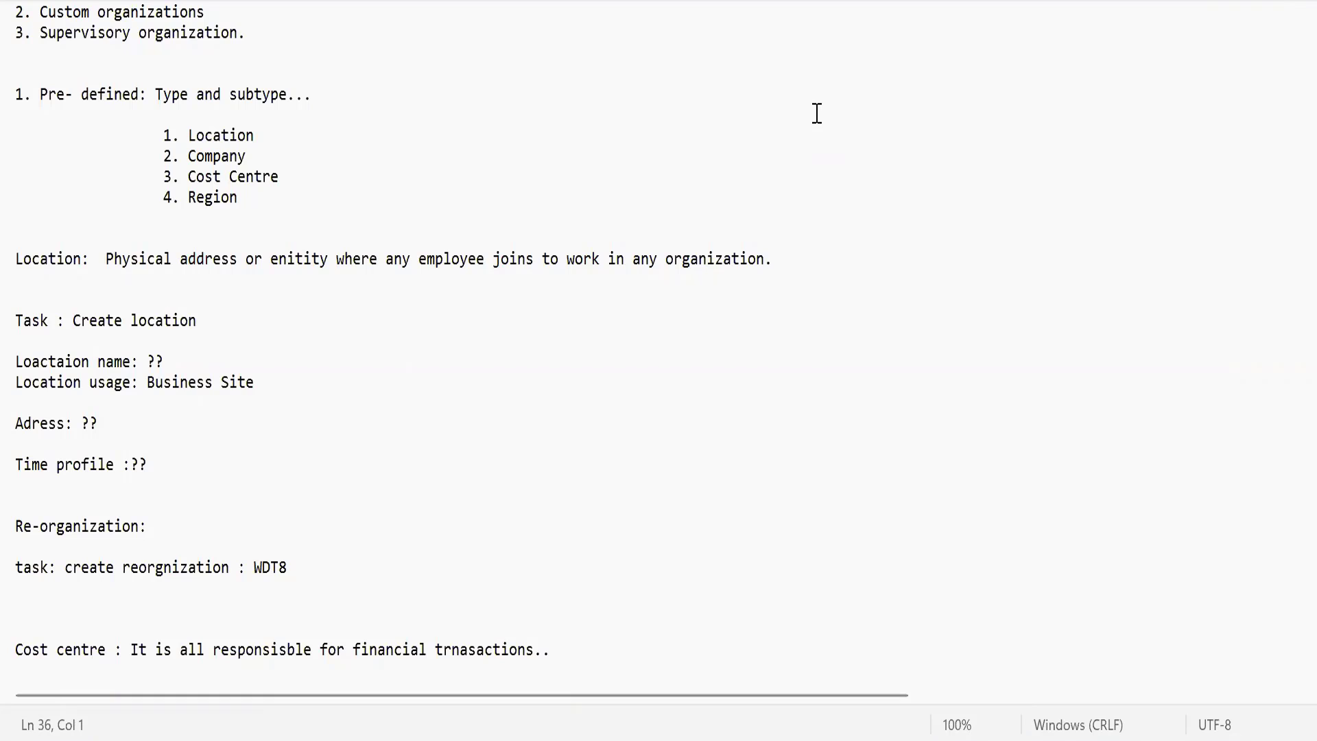
left_click(209, 526)
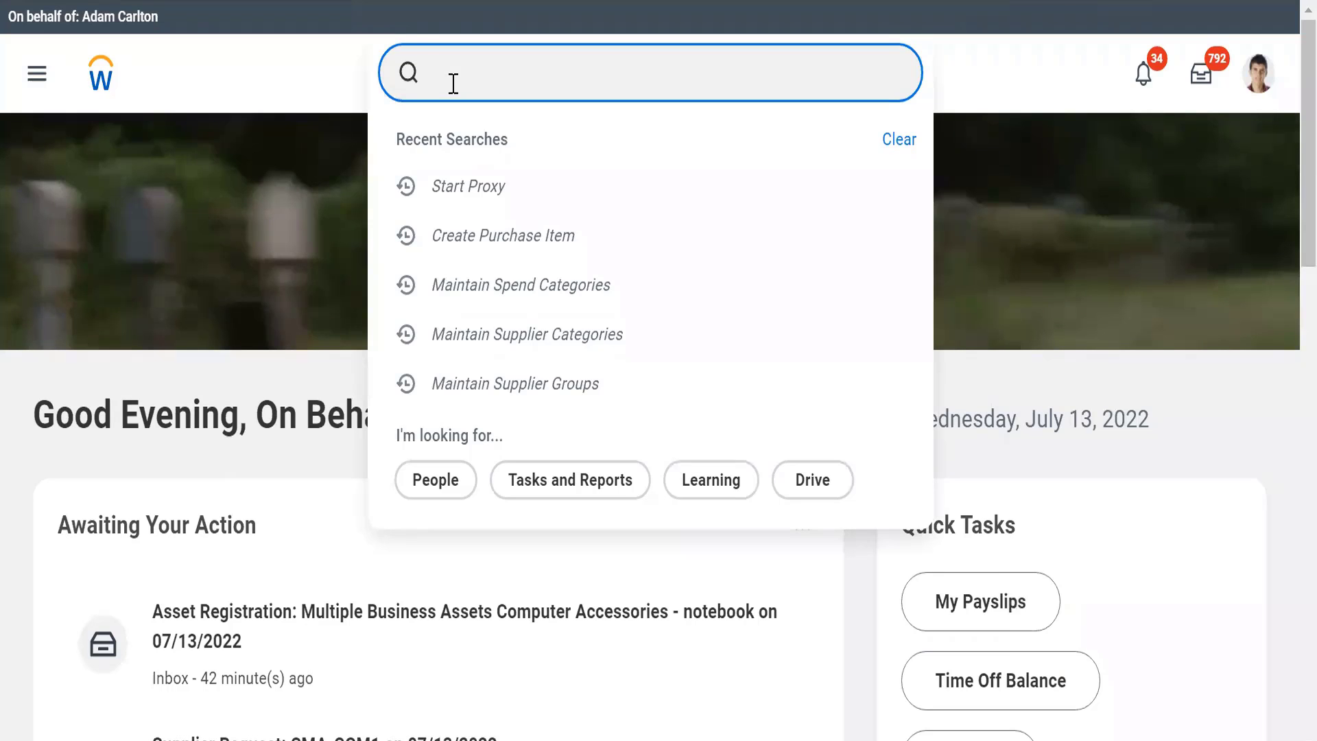
In Workday, find and open the Create Reorganization task
type("cre re")
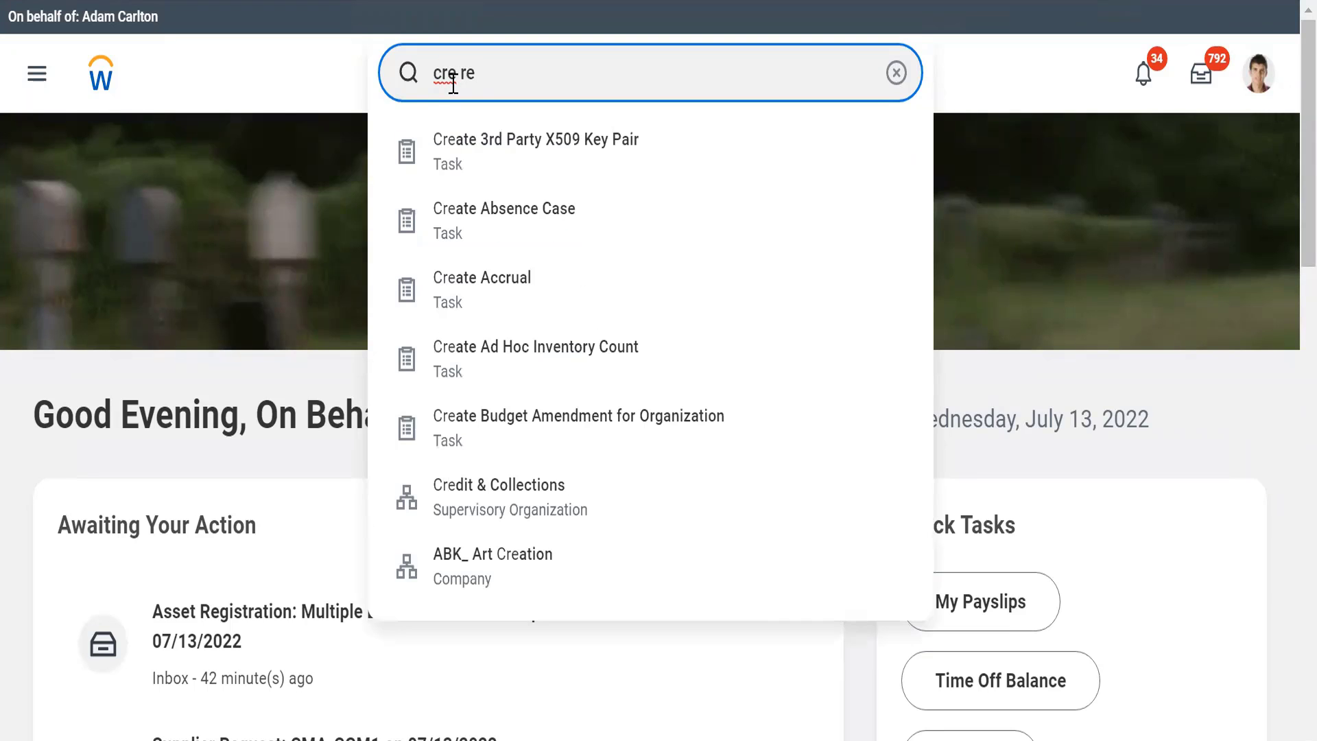
type("or")
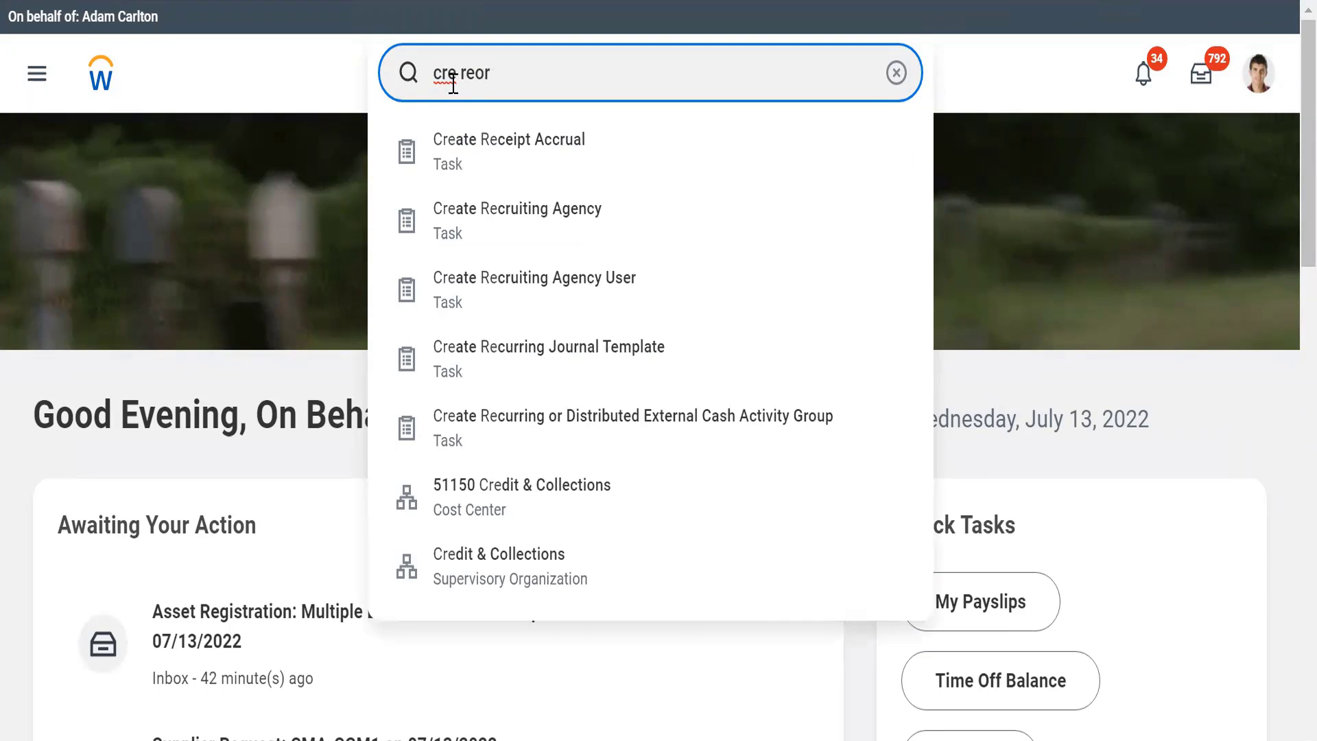
type("g")
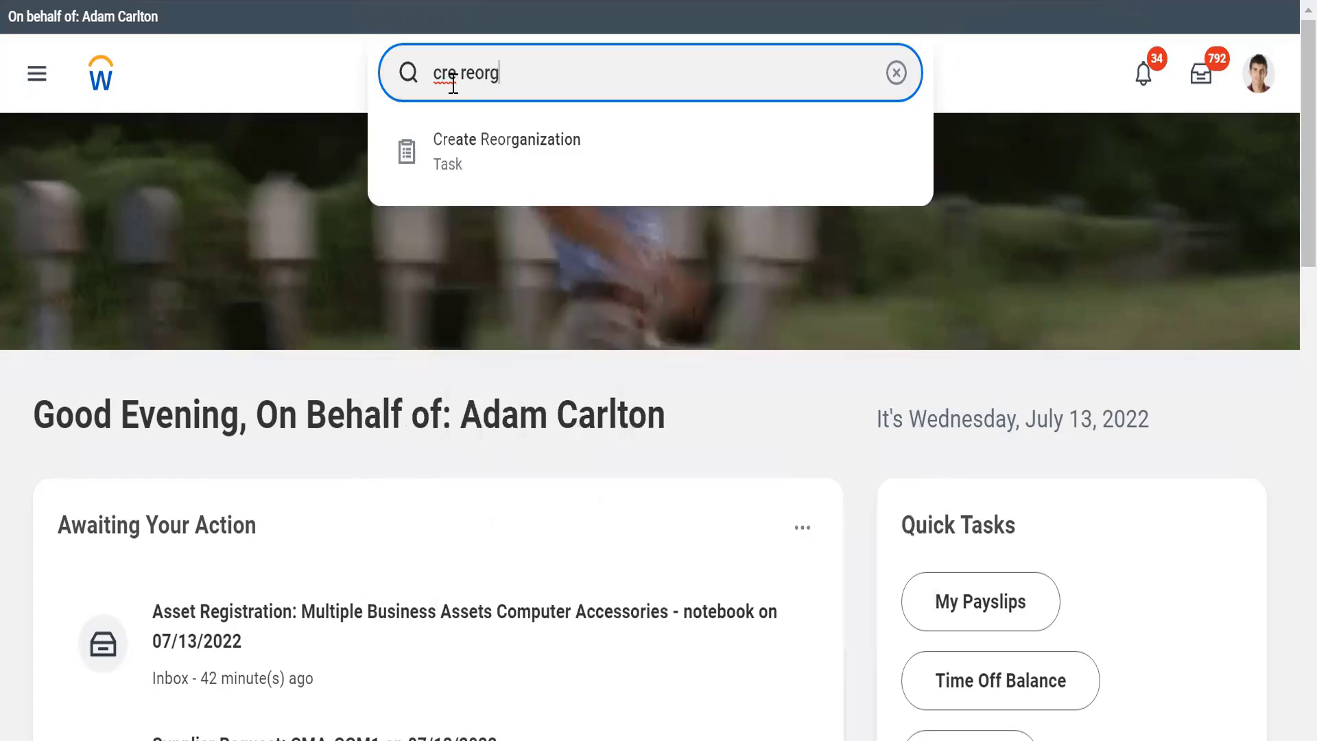
left_click(465, 146)
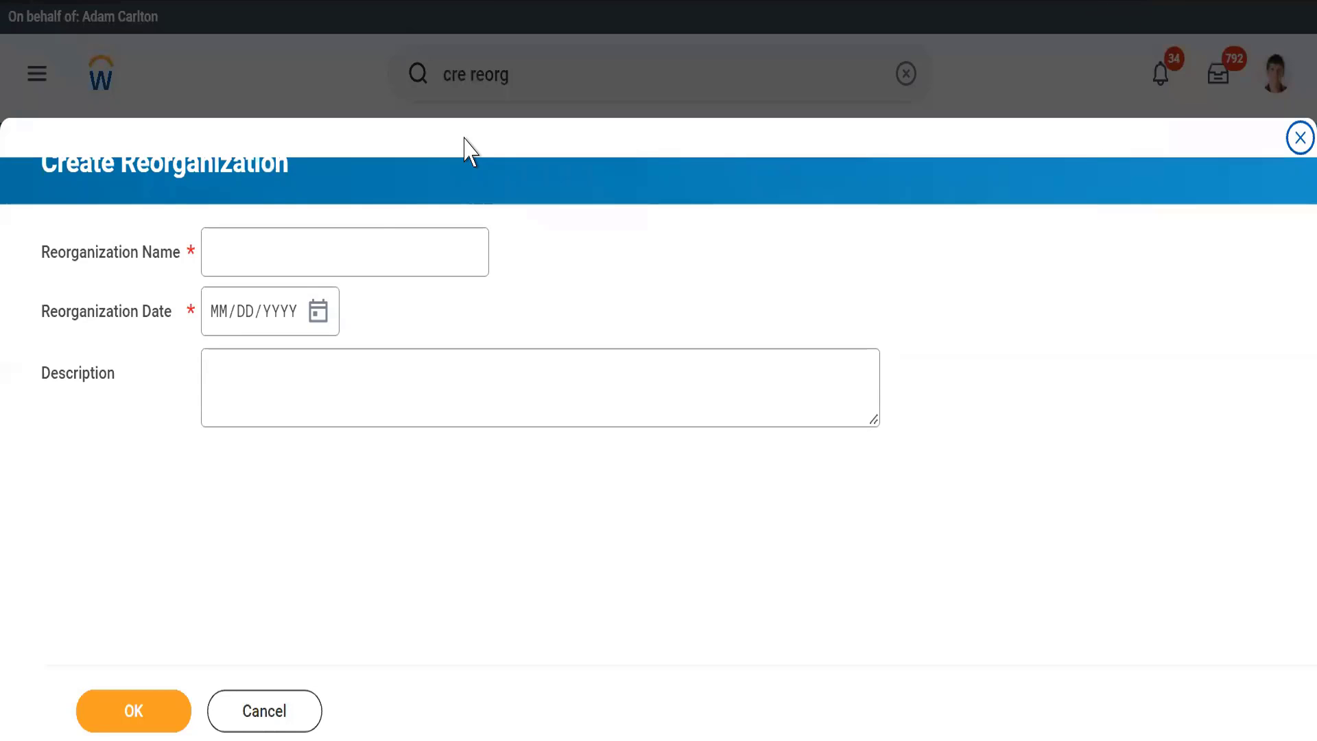
Create a reorganization named WLE7_Alphabet with the reorganization date 07/13/2022
left_click(253, 261)
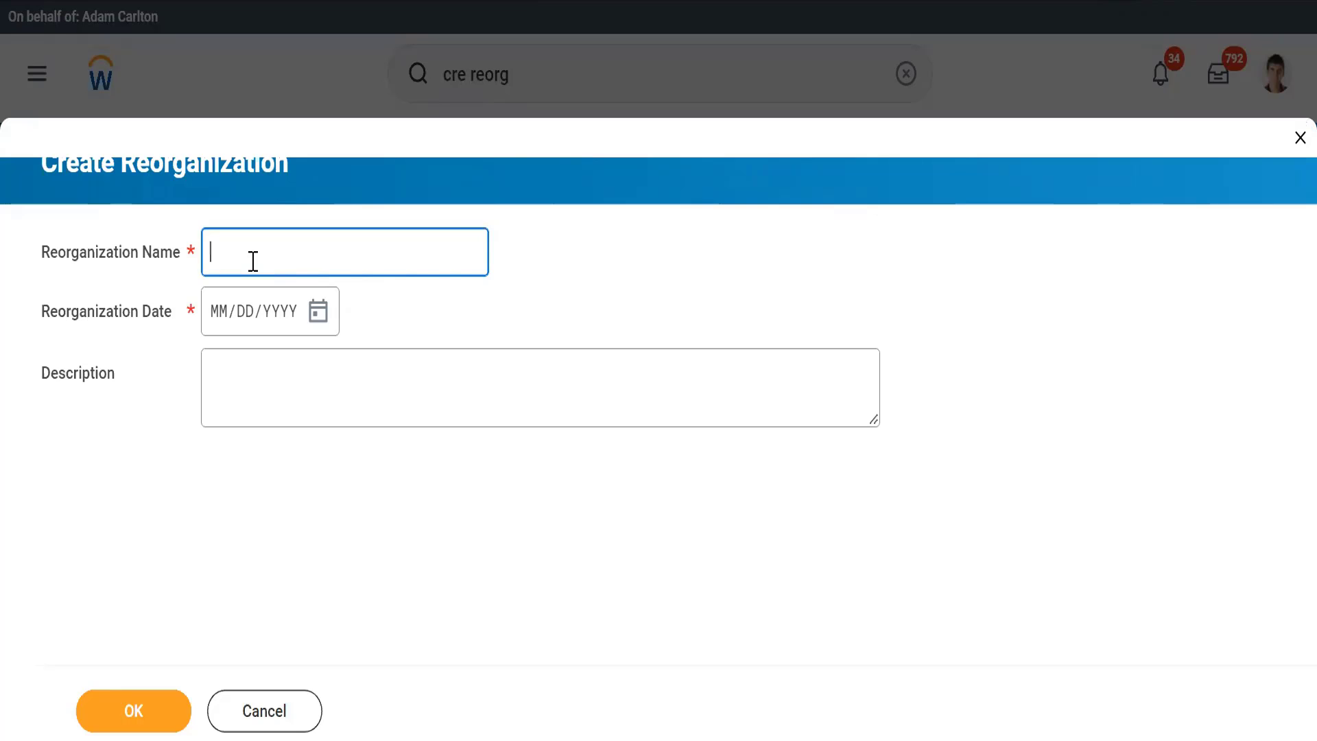
type("W")
type("LE")
type("7")
type("AI")
type("phabet")
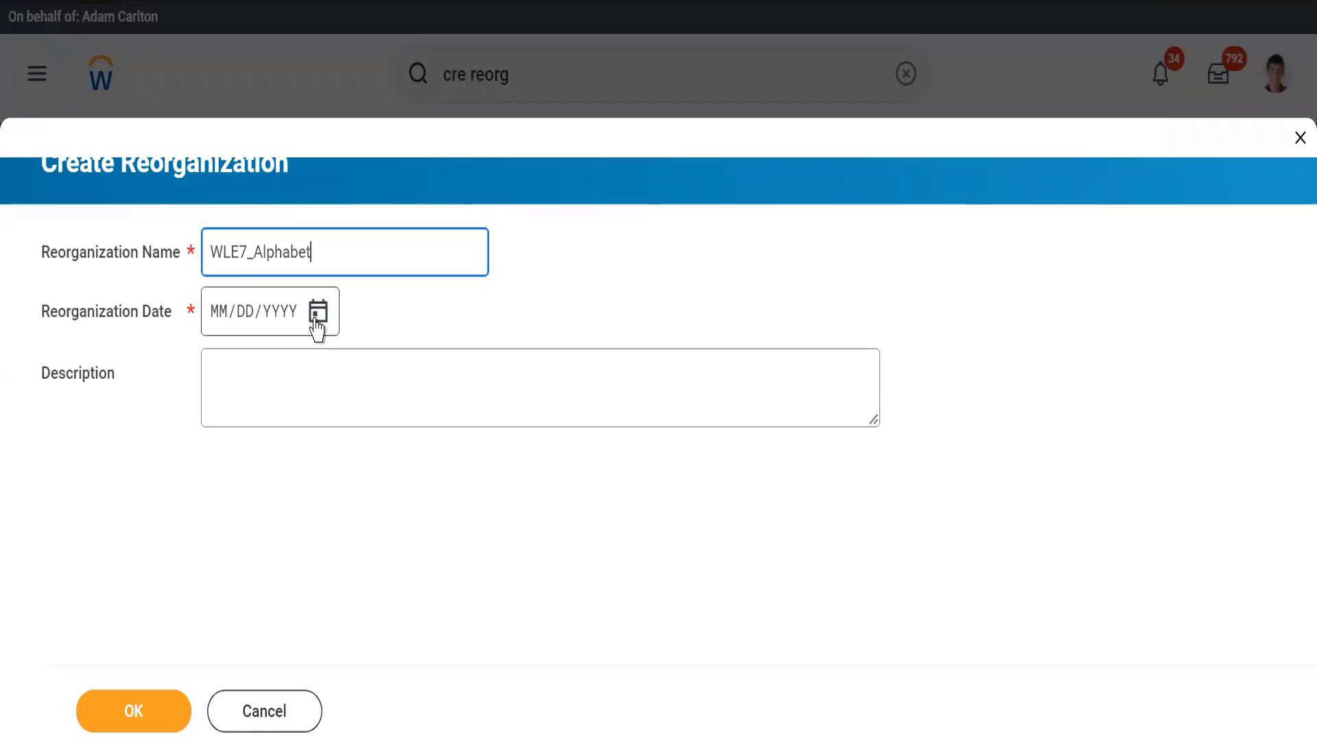
left_click(318, 317)
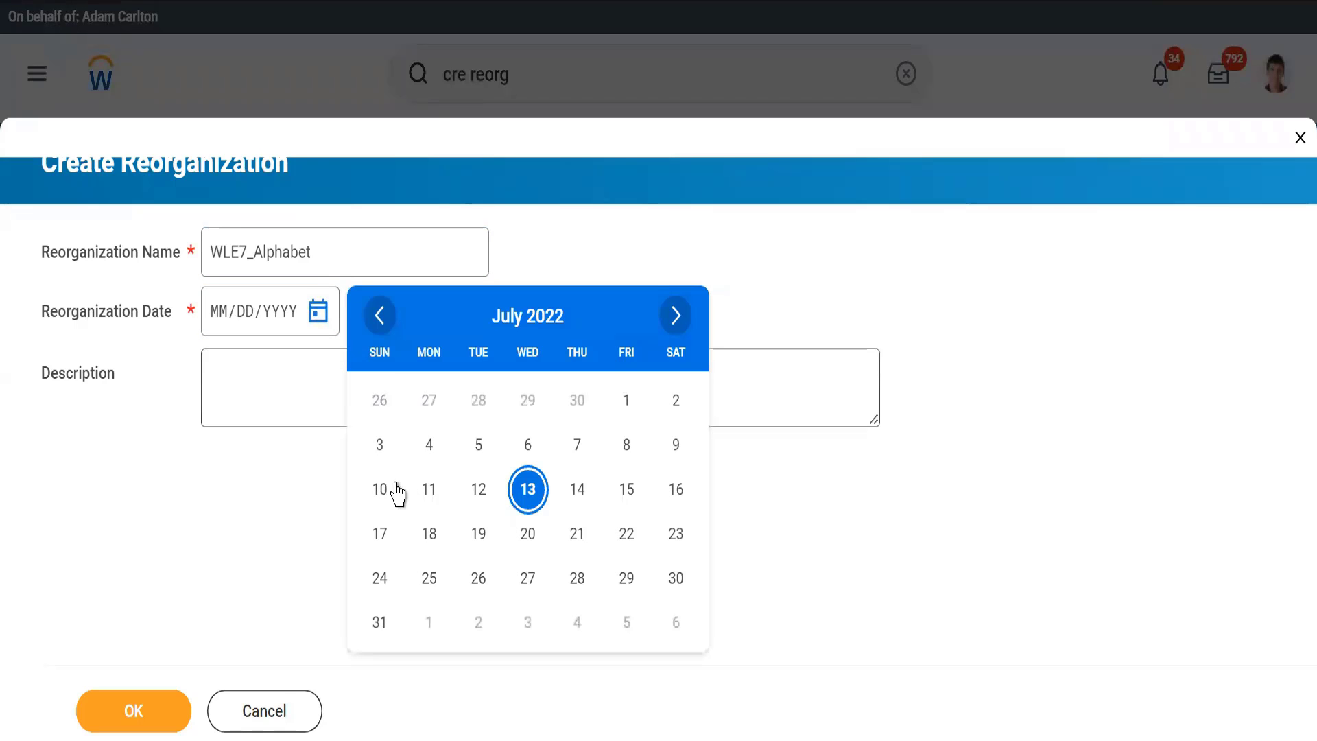
left_click(527, 492)
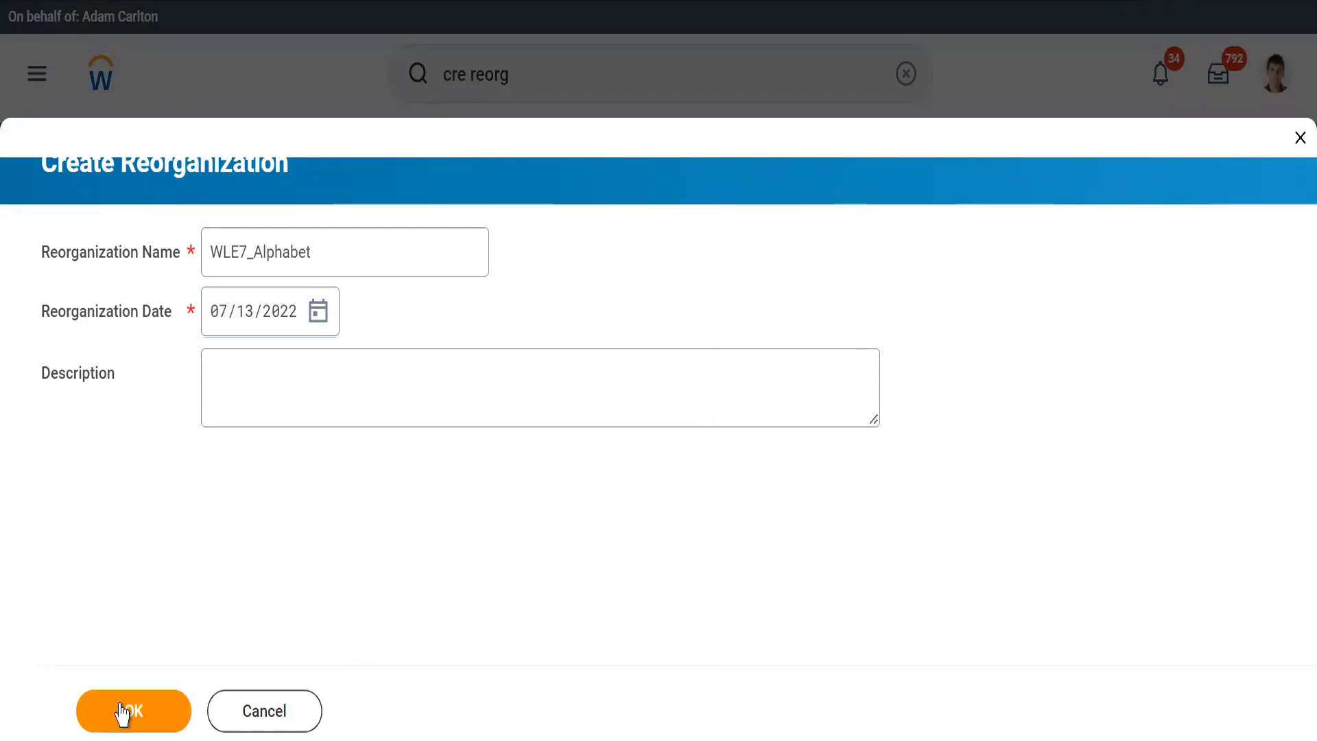
left_click(122, 714)
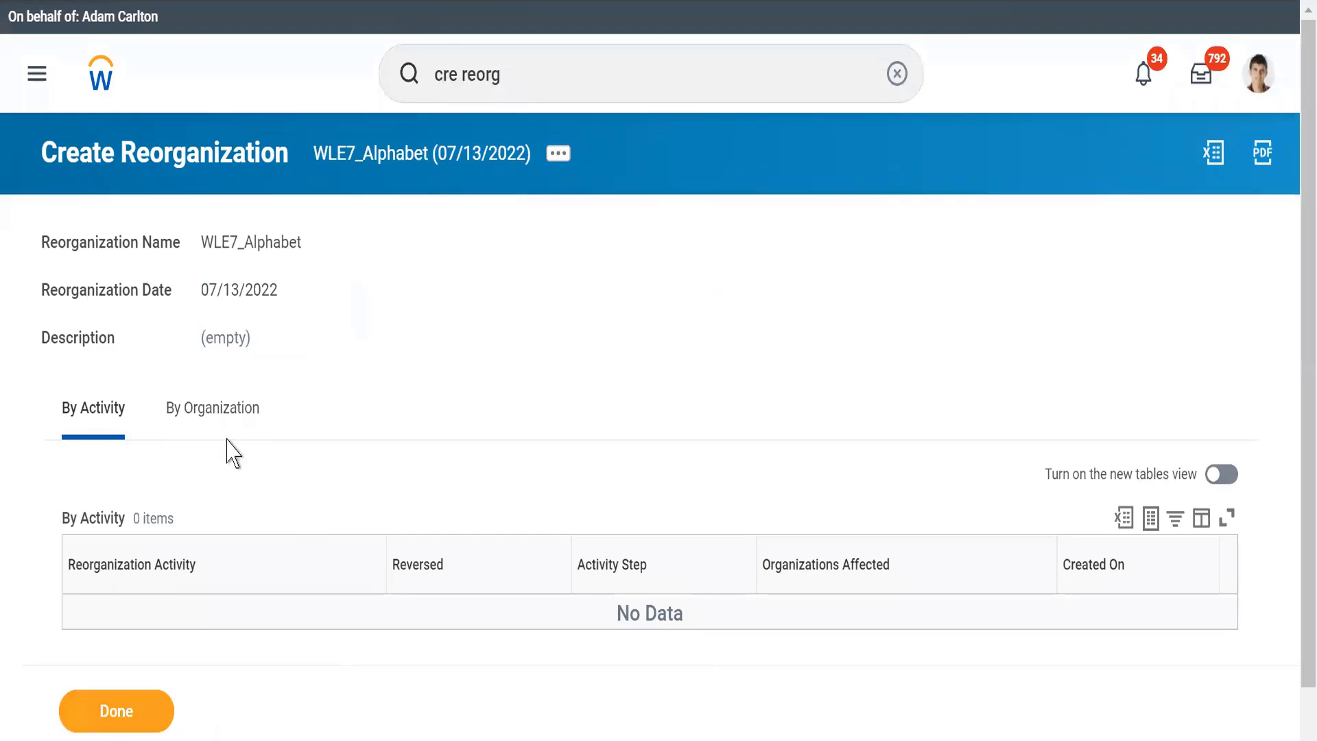
View the new reorganization's entries both by activity and by organization
left_click(87, 419)
left_click(187, 431)
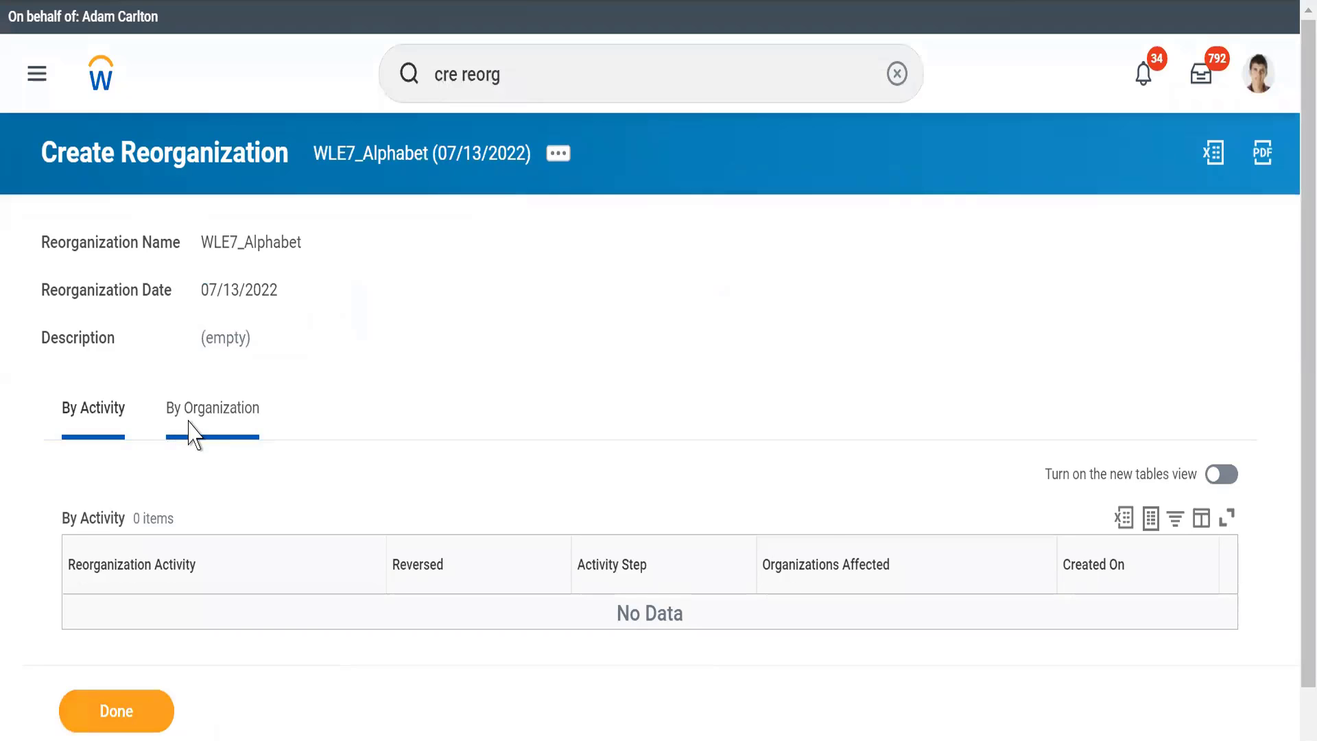
left_click(95, 423)
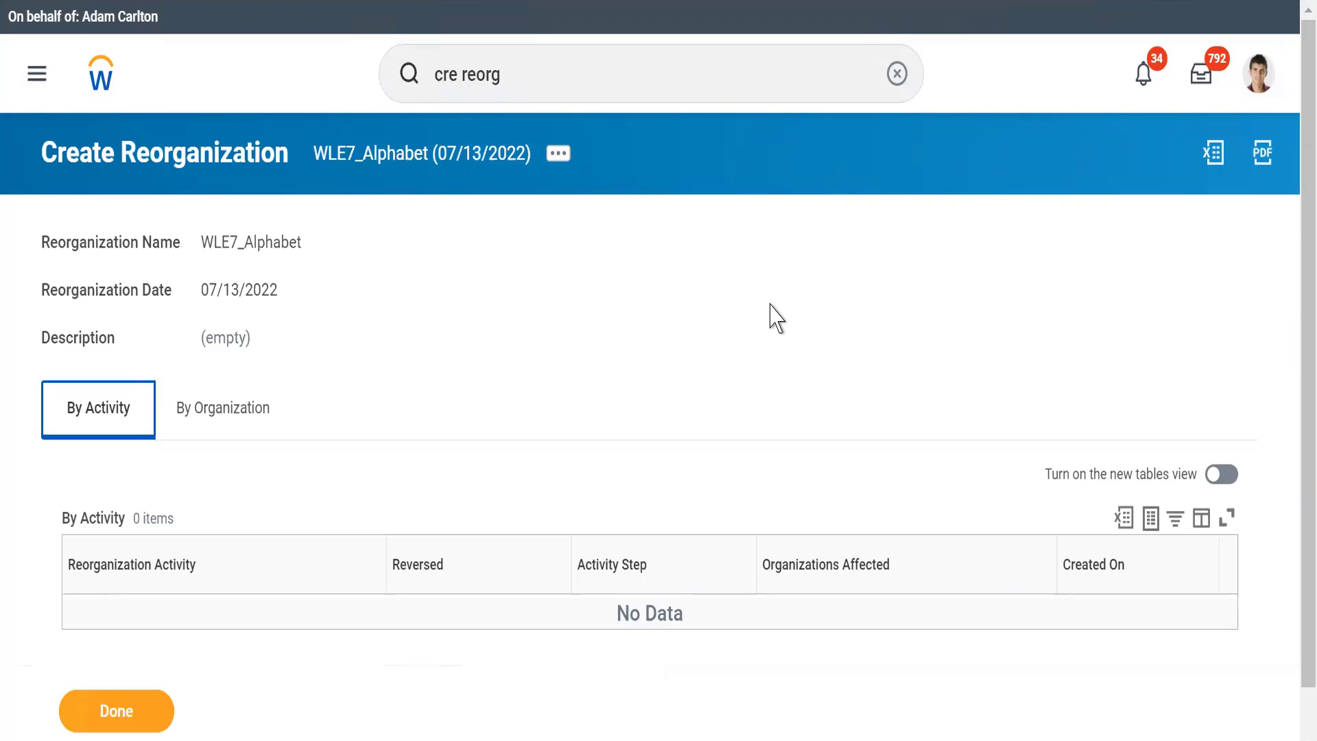
left_click(210, 420)
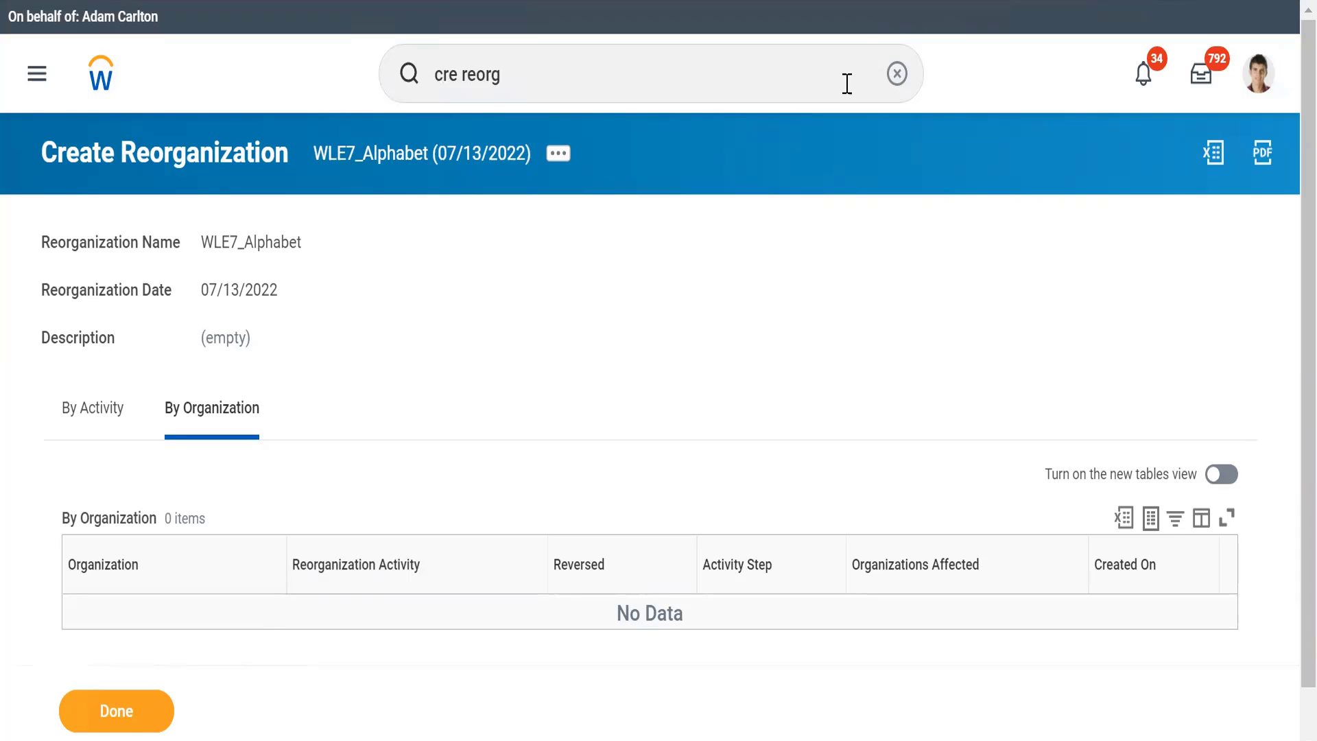
Replace the previous task search with a search for "cre comp" to find the company creation tasks
left_click(897, 77)
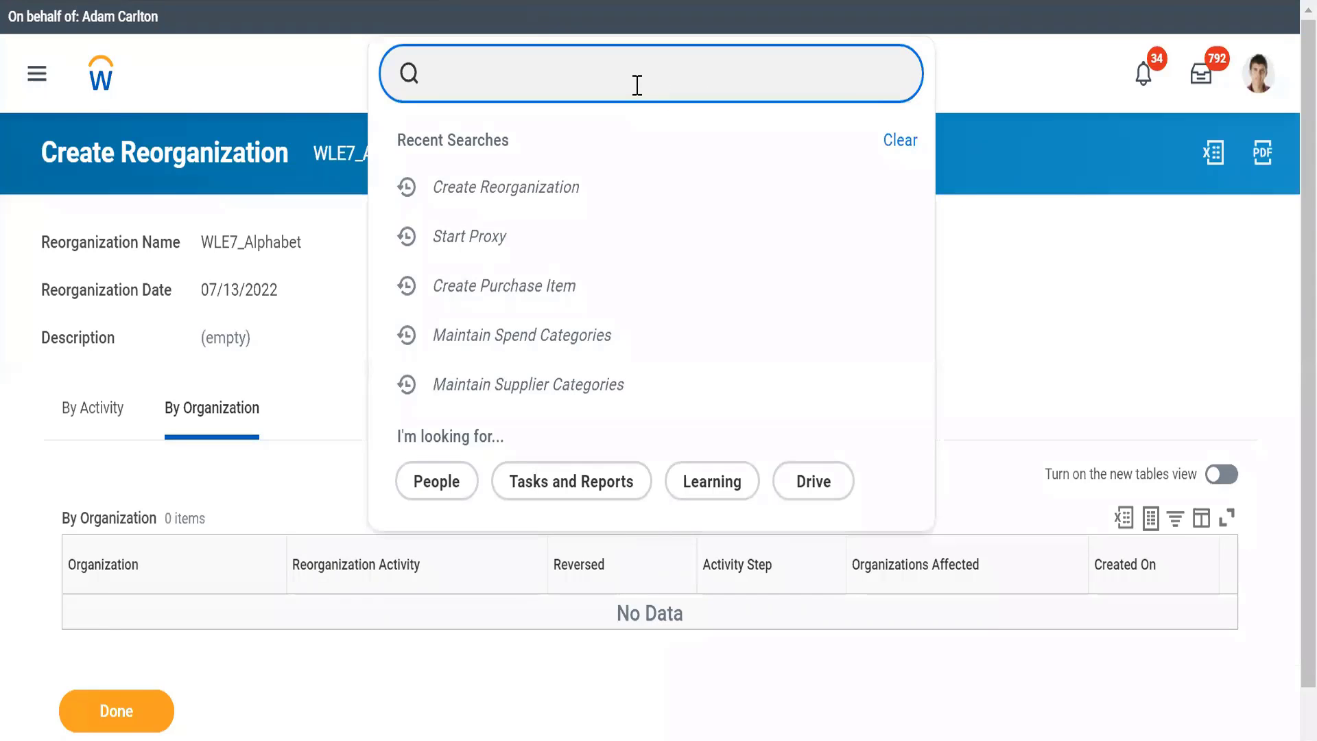
left_click(996, 70)
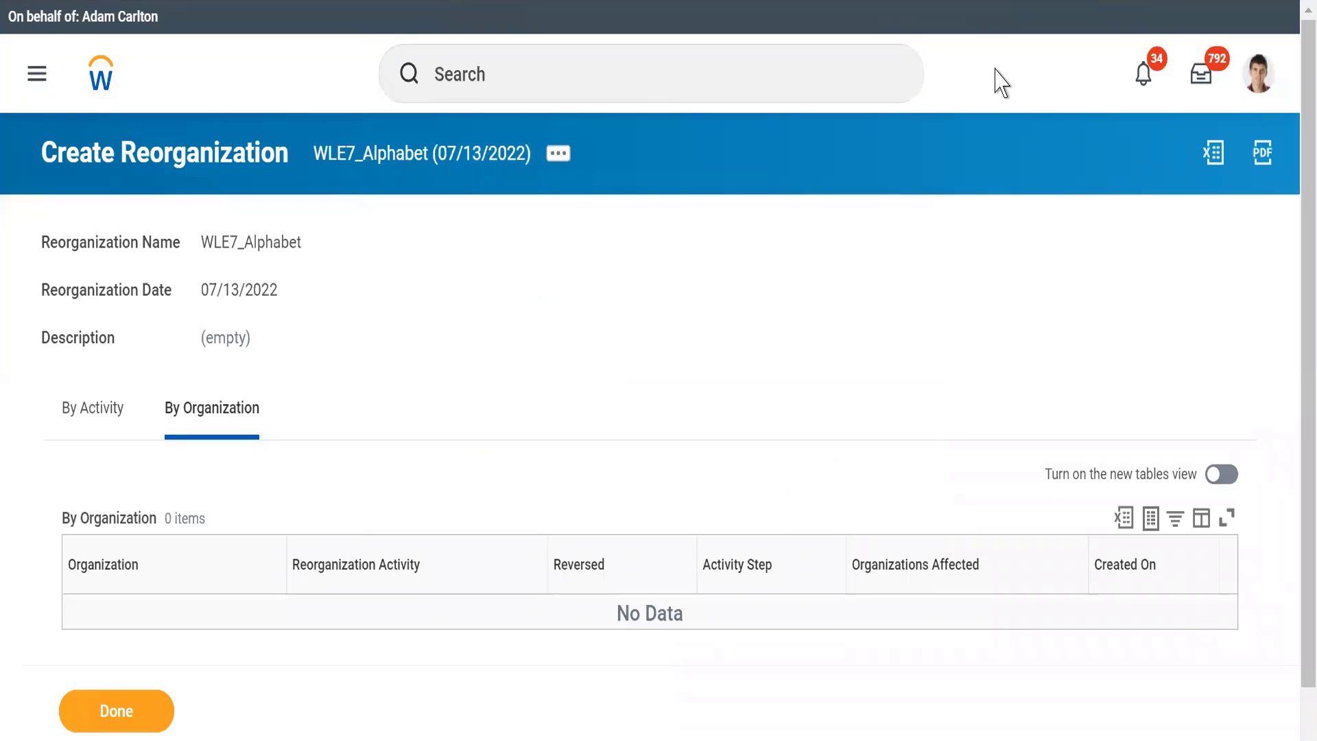
left_click(501, 79)
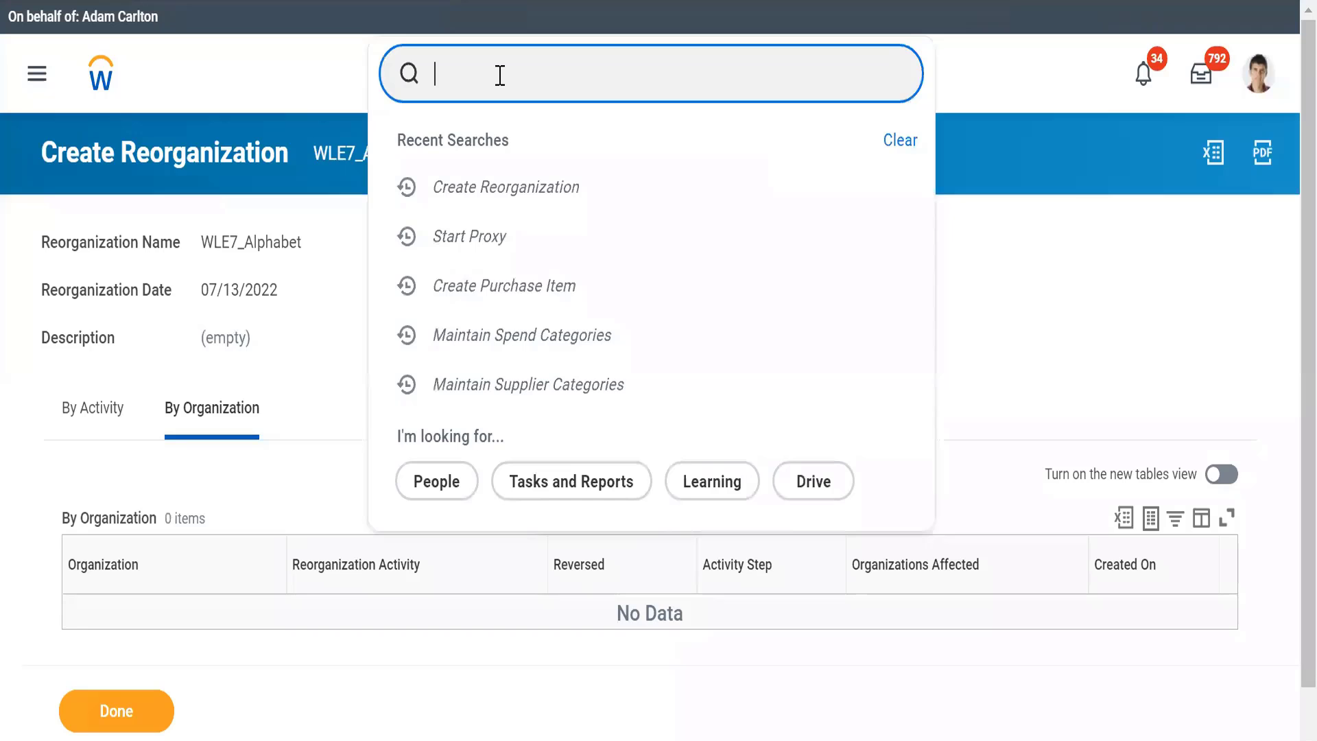
type("cre comp")
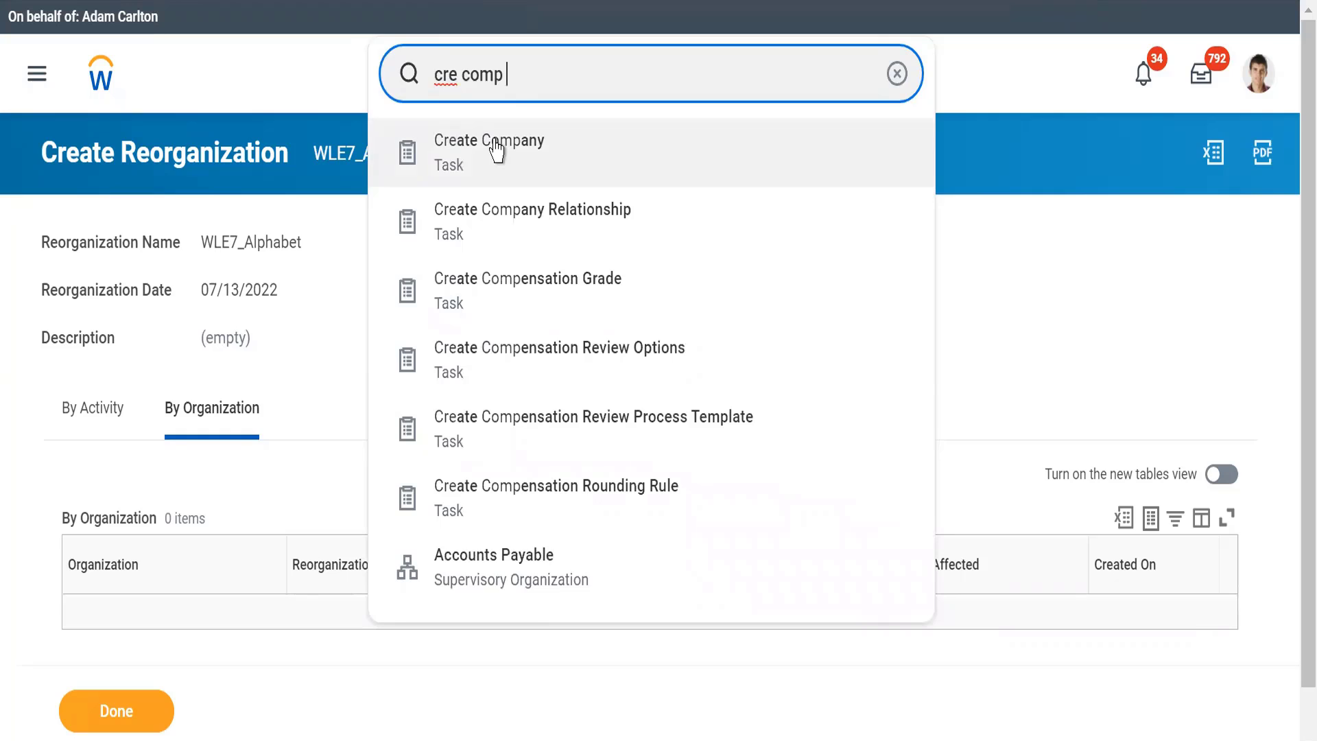
type("hier")
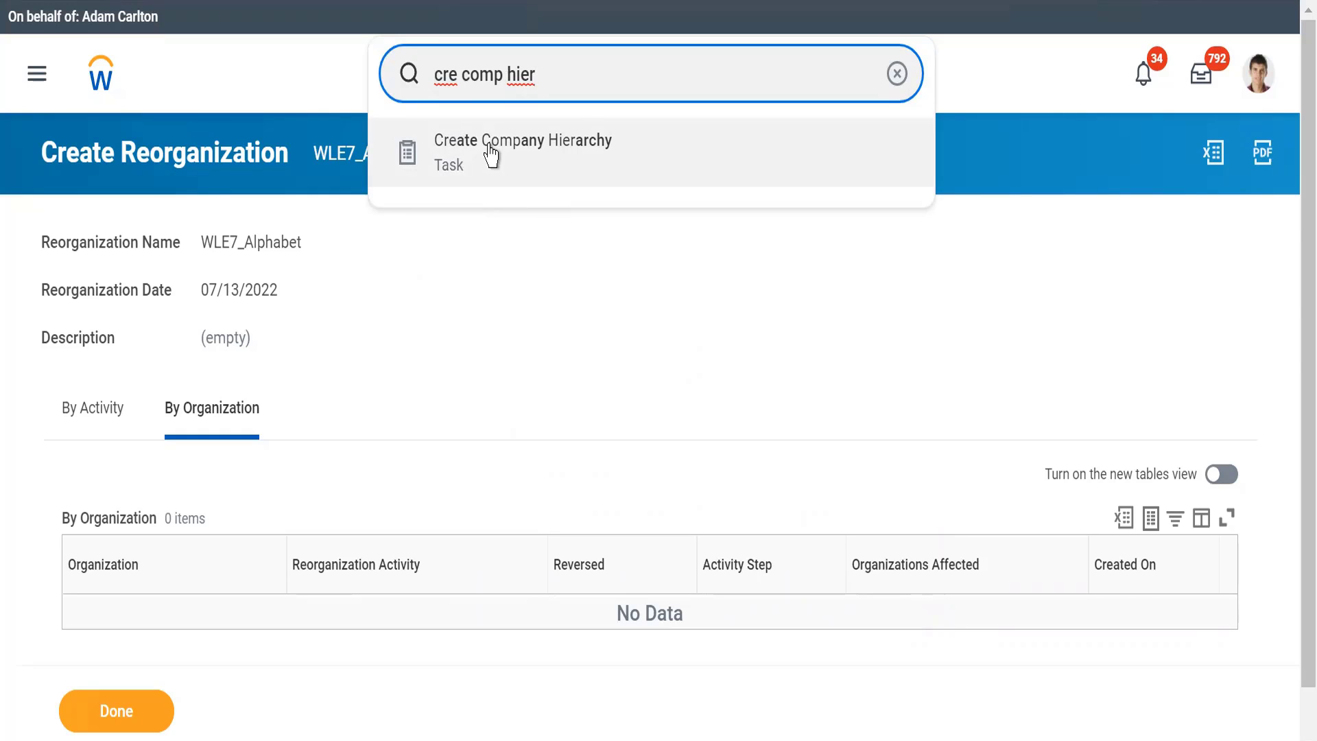
key("BackSpace")
key("BackSpace")
key("BackSpace")
key("BackSpace")
key("BackSpace")
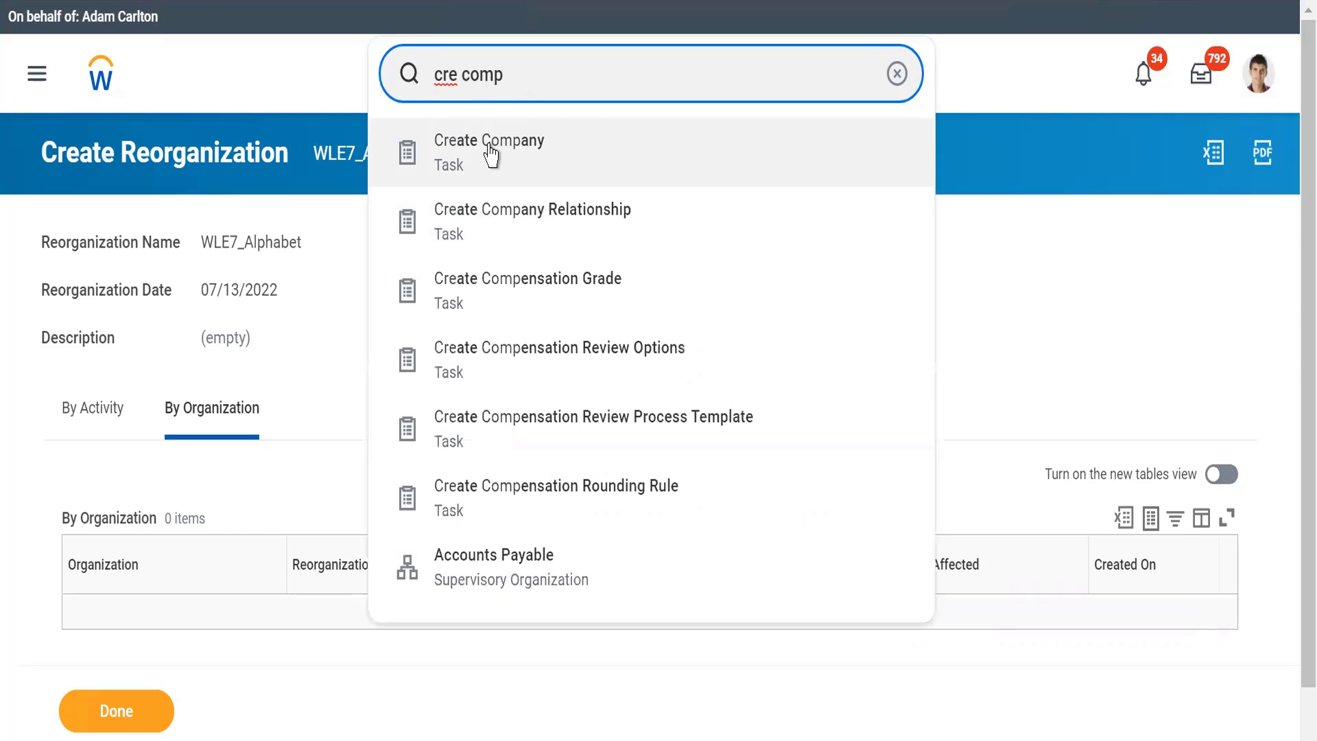
Start the Create Company task under the reorganization WLE7_Alphabet (07/13/2022)
left_click(491, 155)
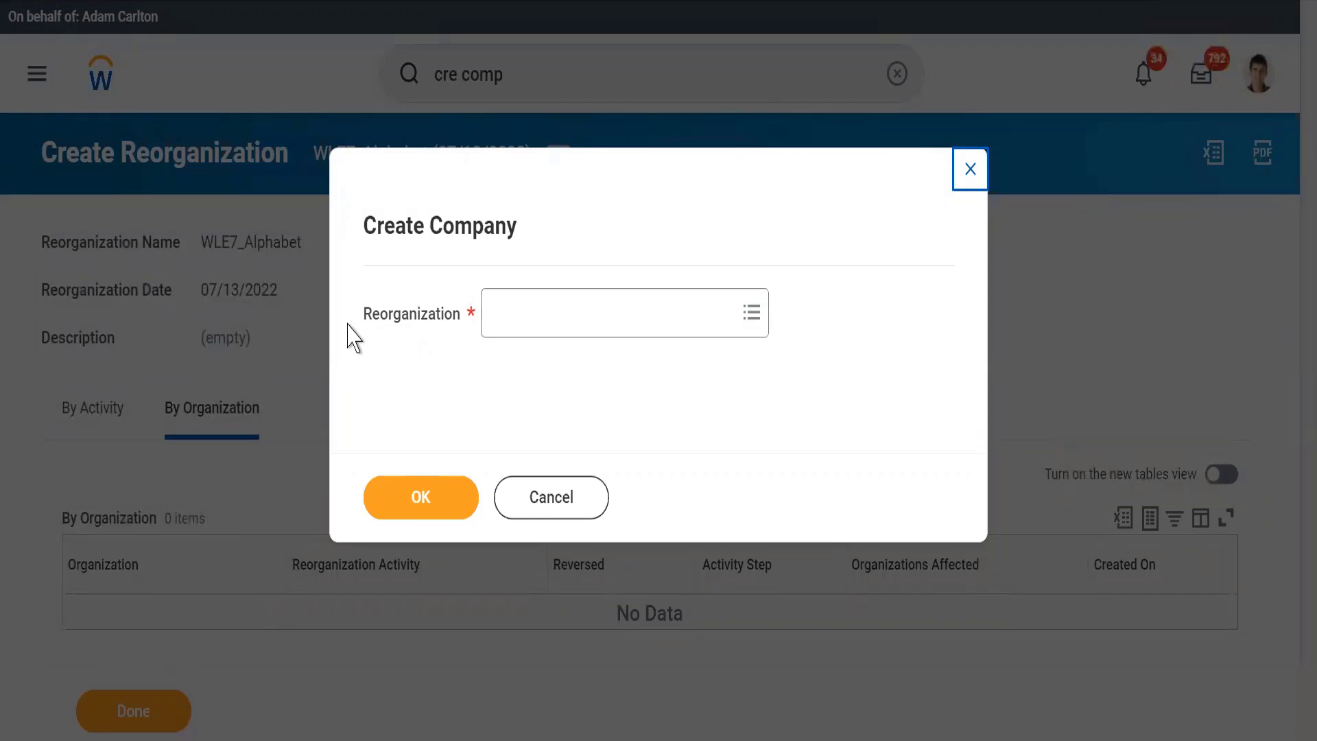
left_click(515, 316)
type("W")
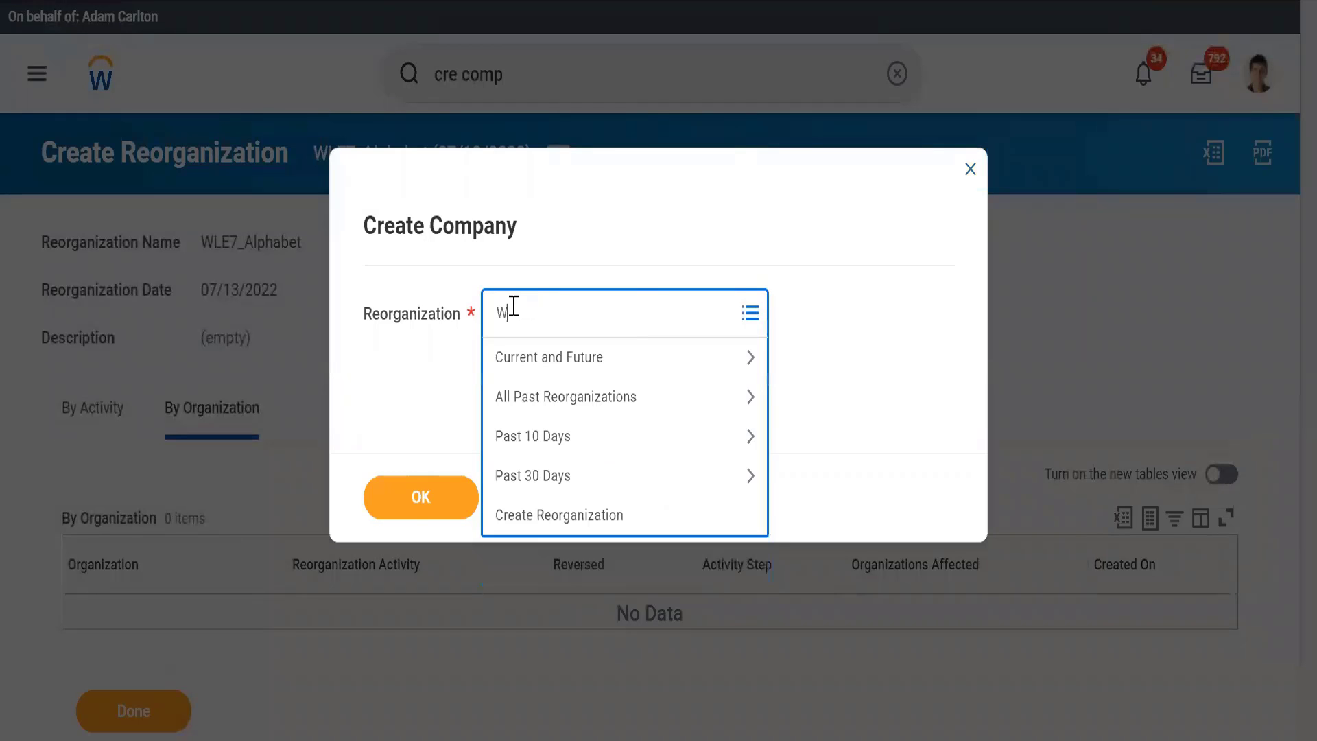
type("LE7_Alphabet (07/13/2022")
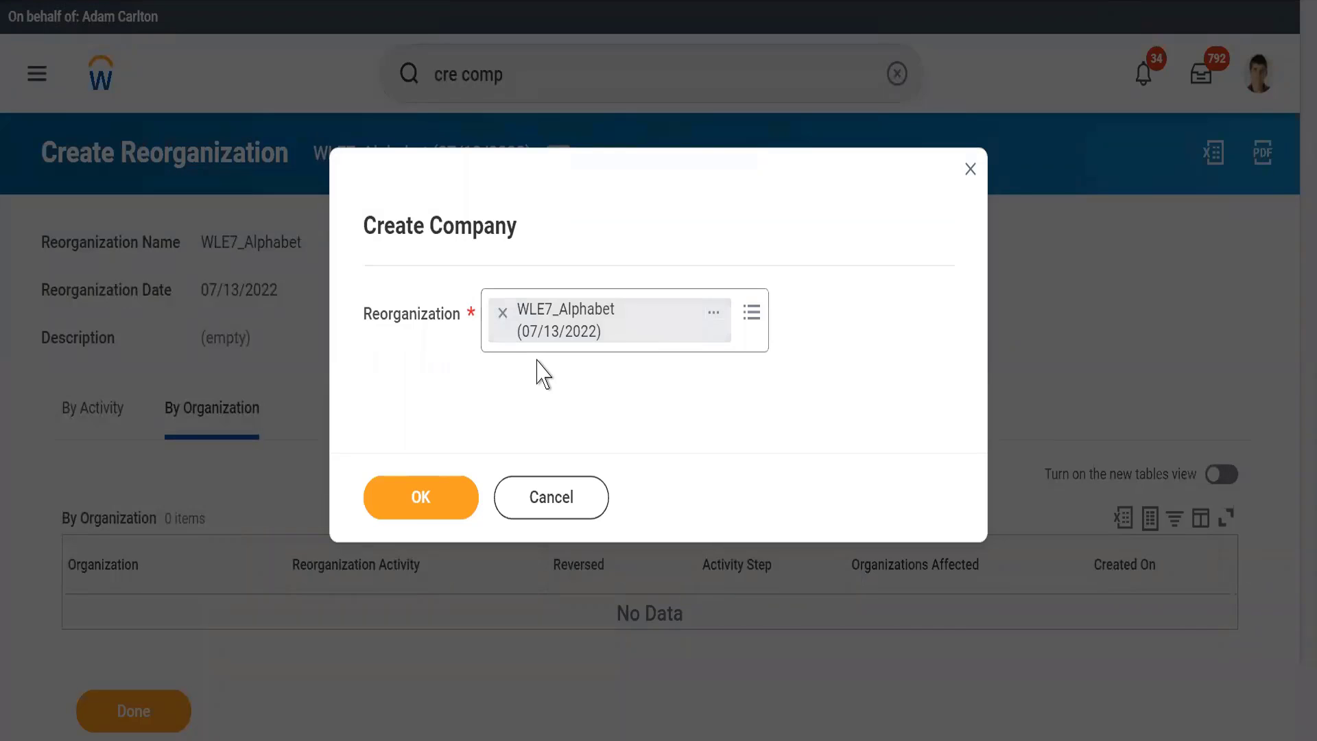
left_click(400, 491)
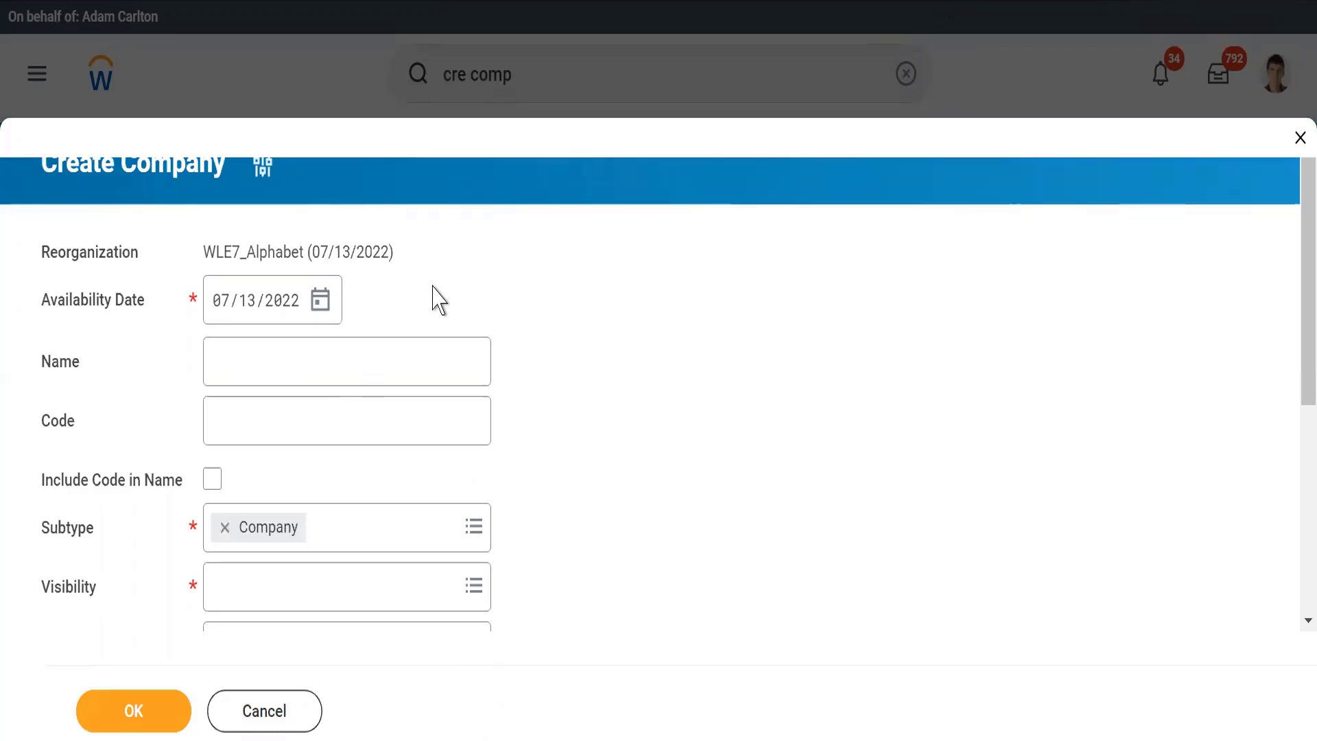
Name the company "Alphabet inc" and set its code to WLE7_
triple_click(284, 252)
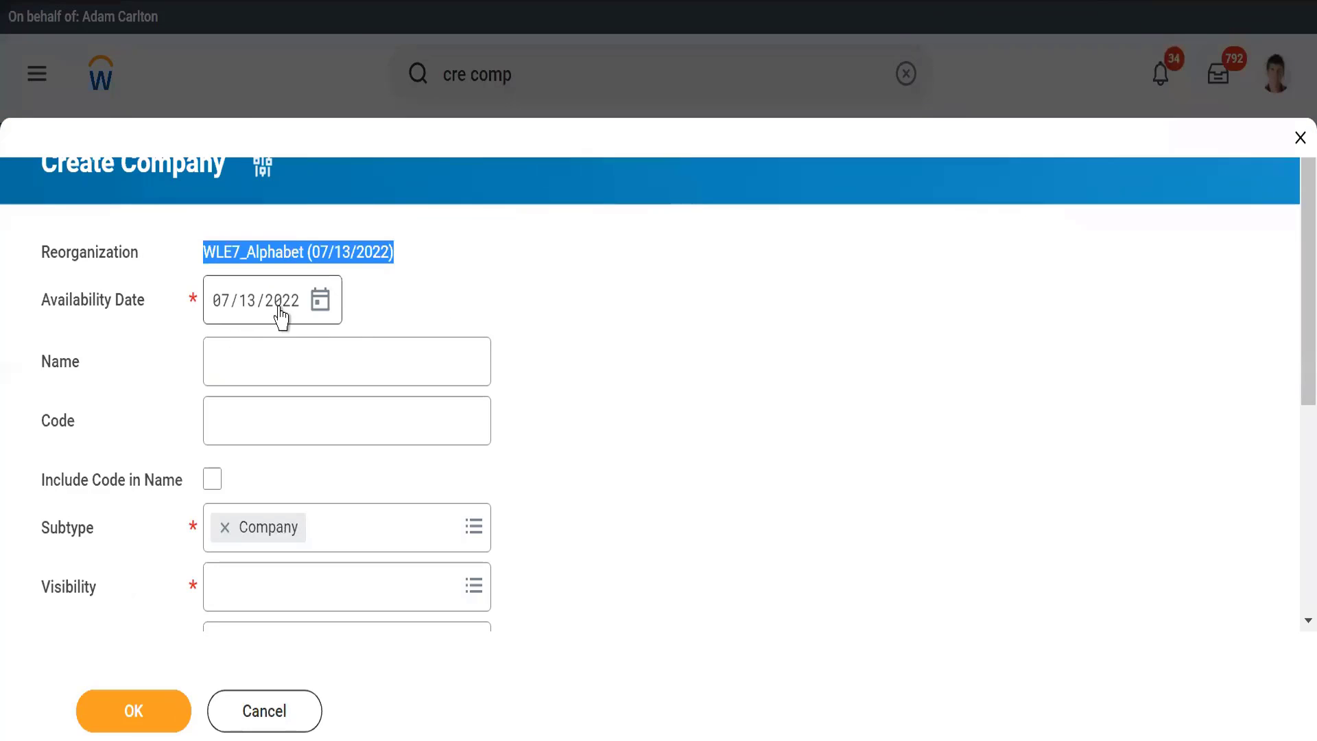
left_click(234, 379)
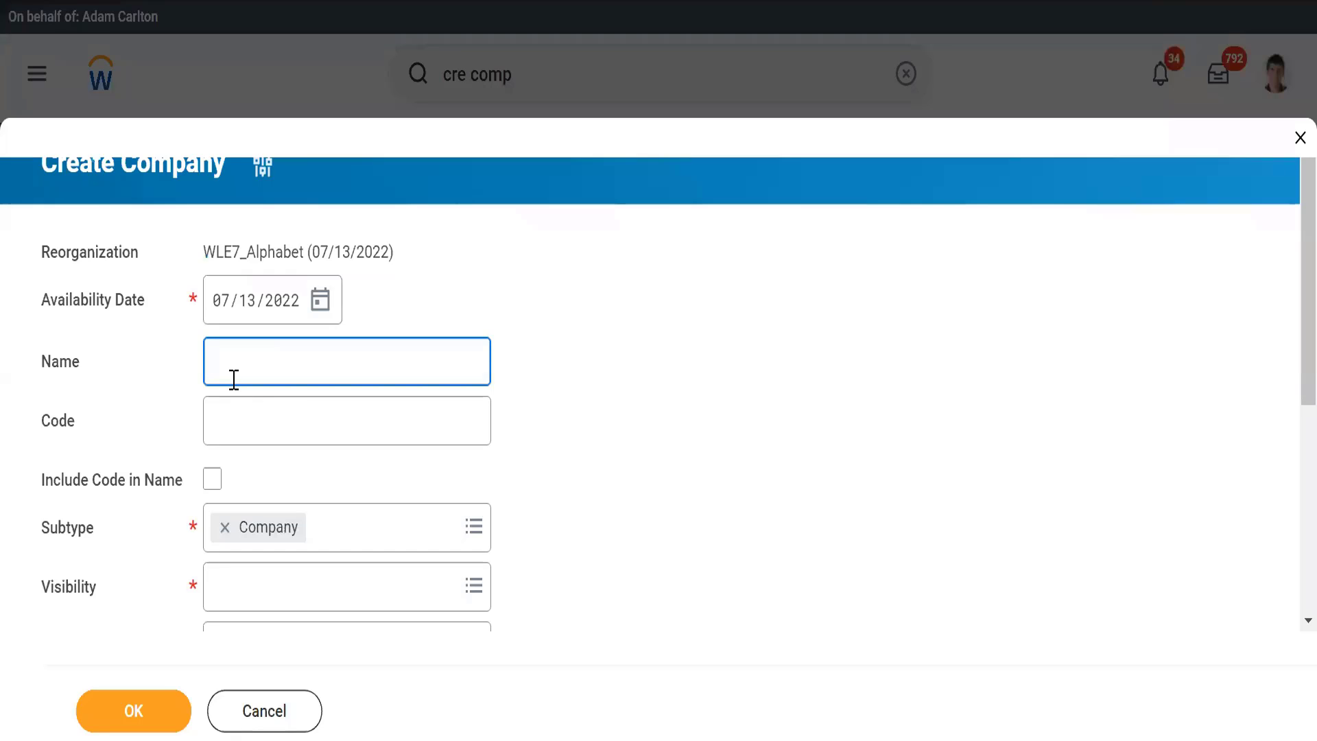
type("Alphabet")
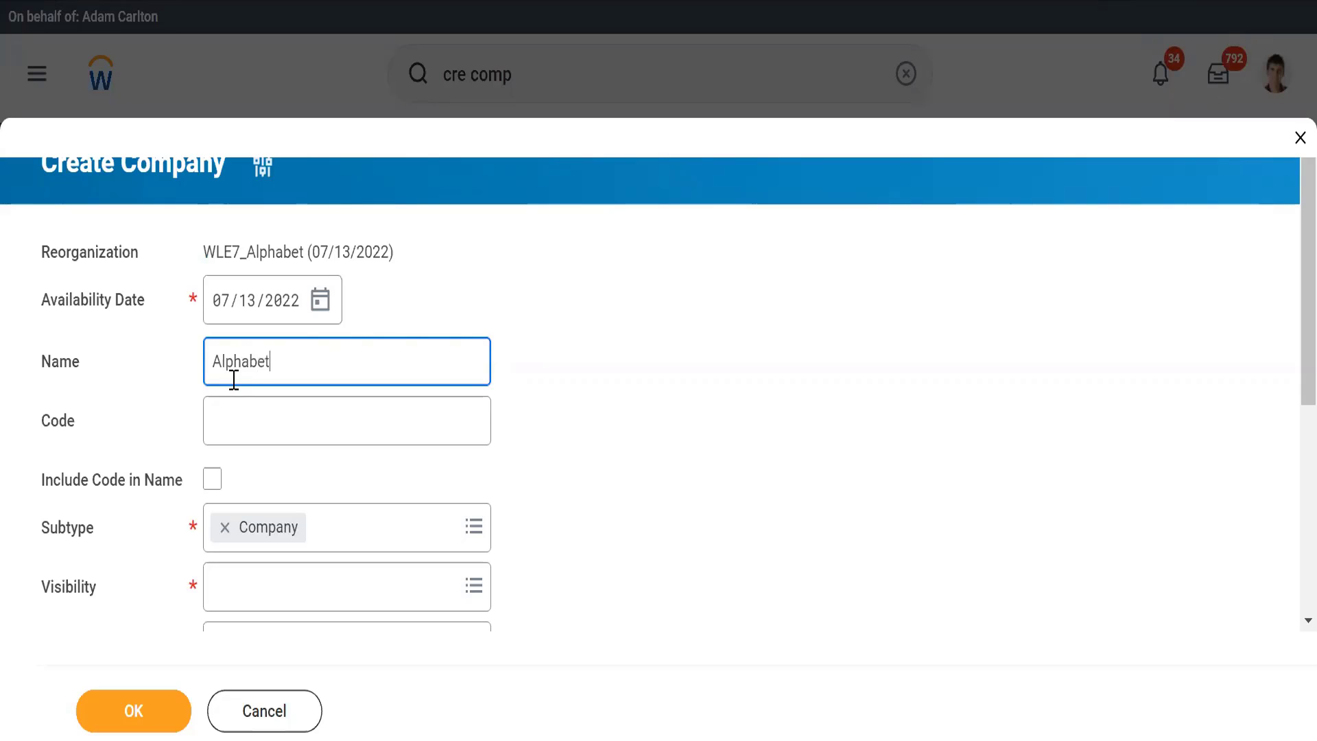
type(" inc")
type(".")
key("BackSpace")
left_click(218, 420)
type("WLE7_")
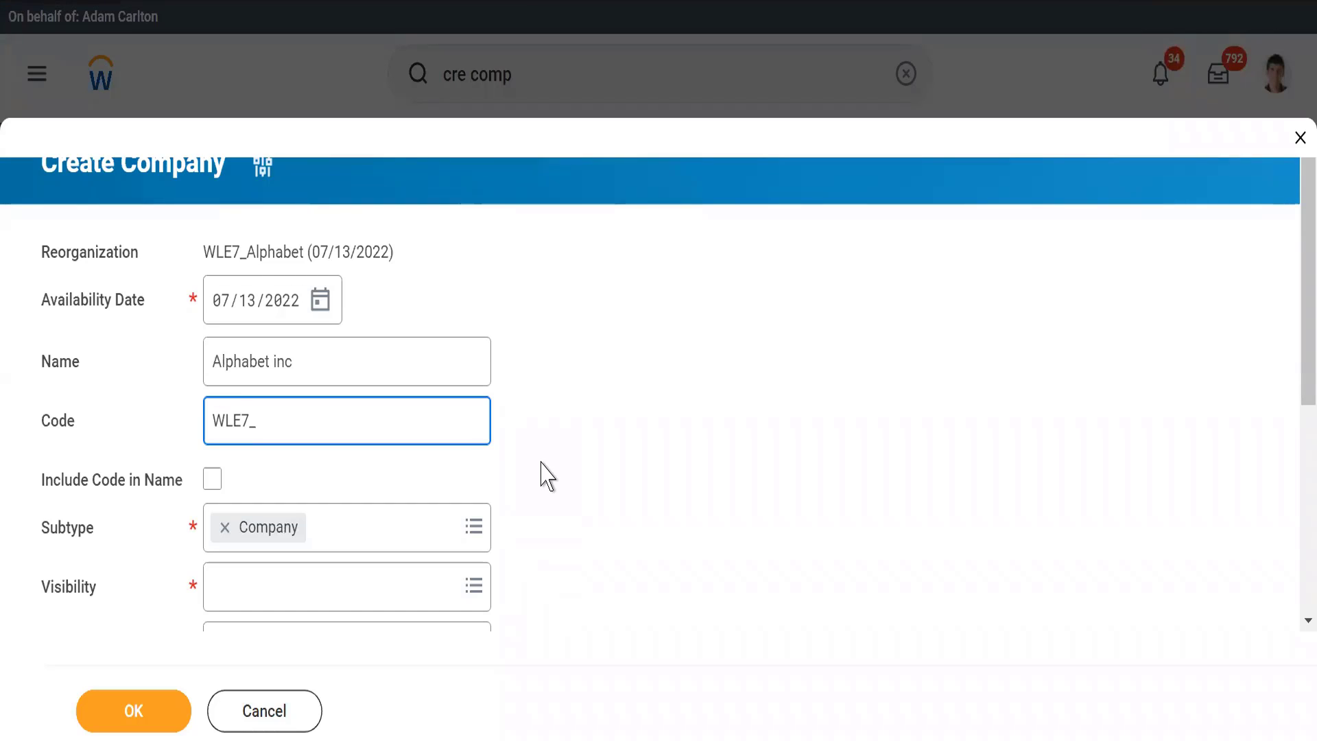
left_click(548, 475)
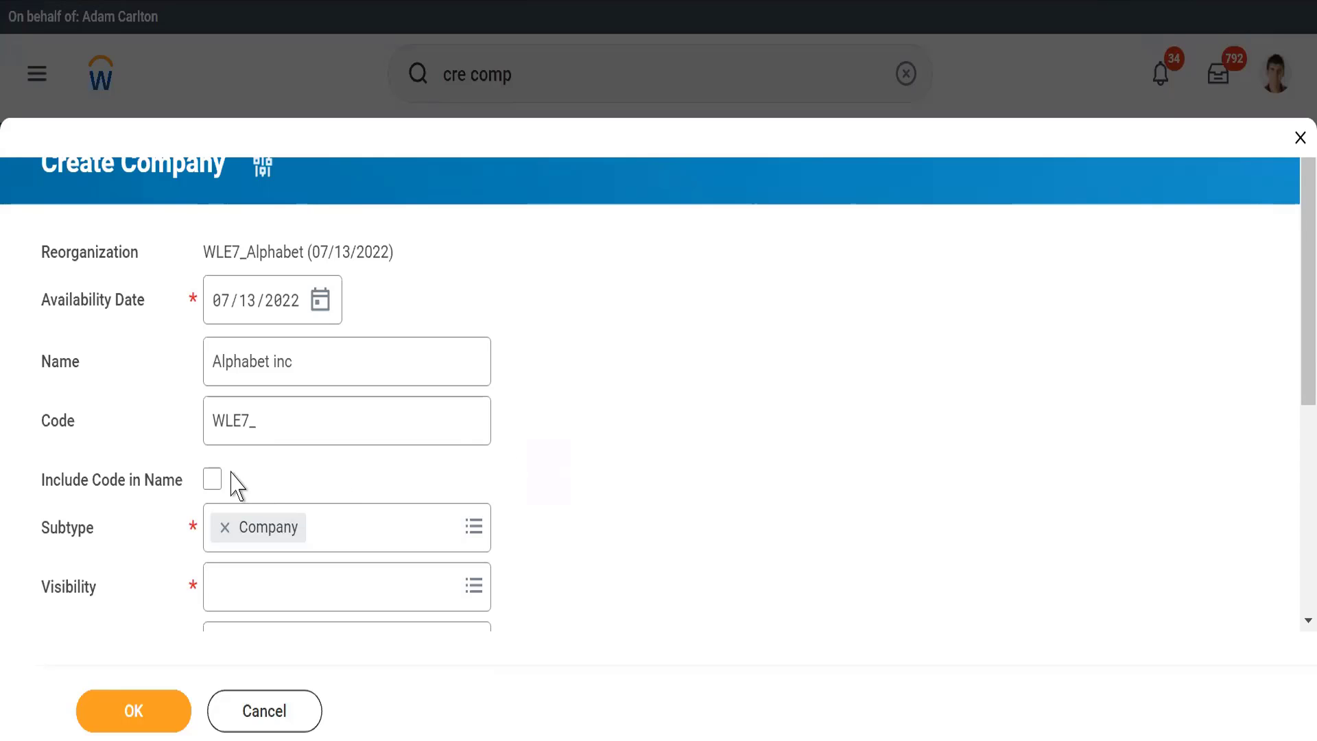
Include the code in the company name and check the calendar for the availability date
triple_click(224, 360)
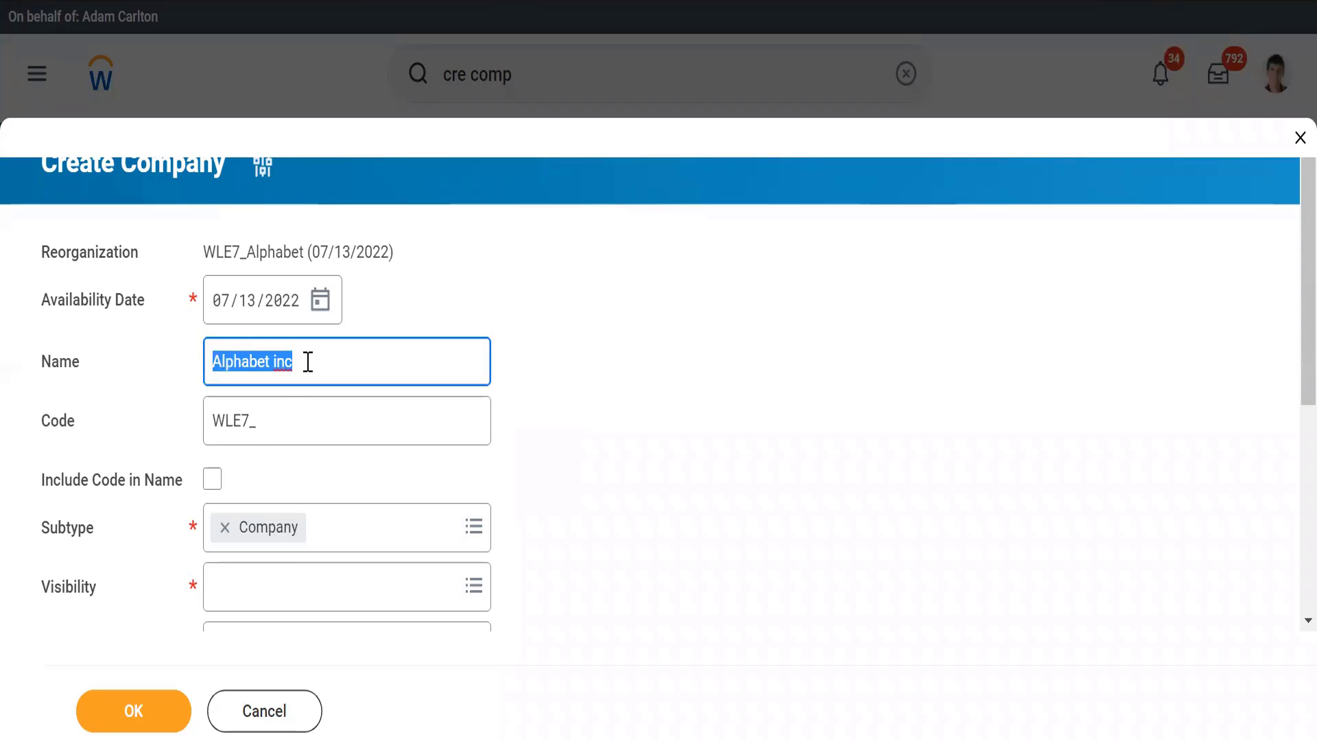
left_click(303, 363)
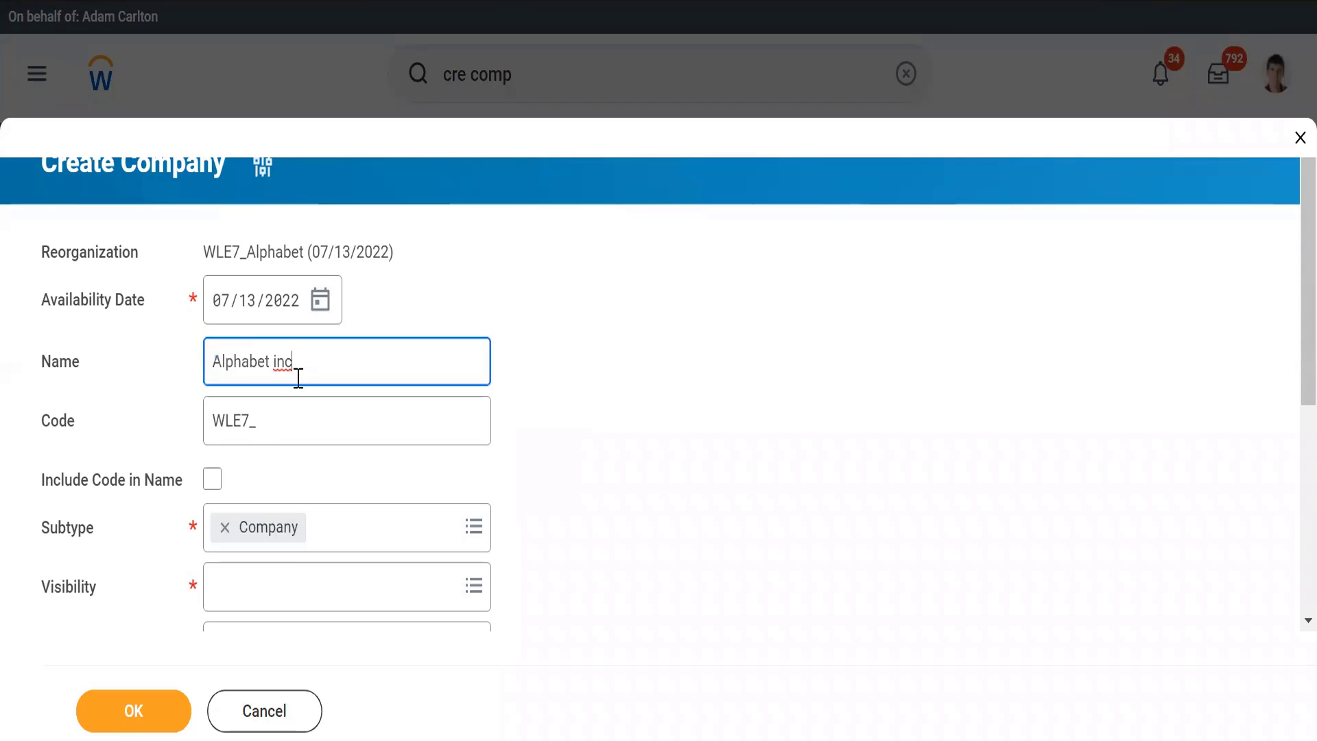
triple_click(232, 413)
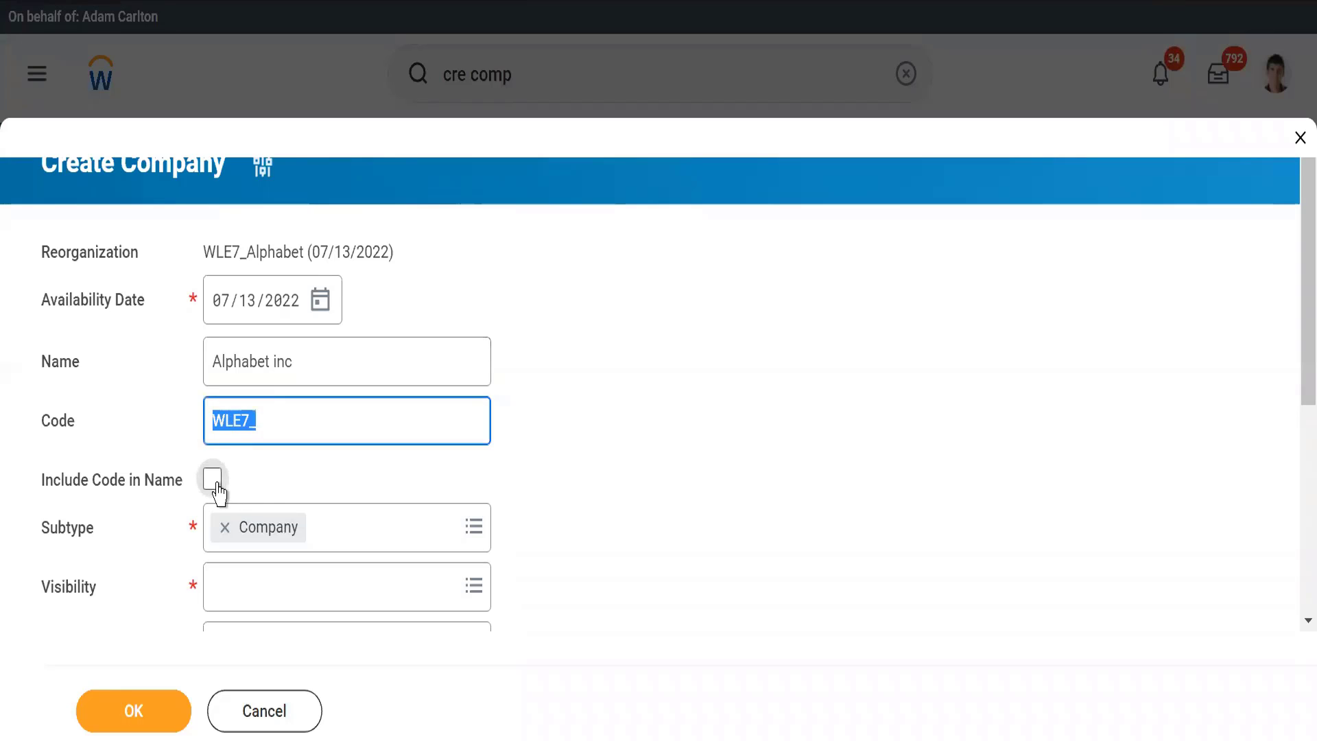
left_click(214, 480)
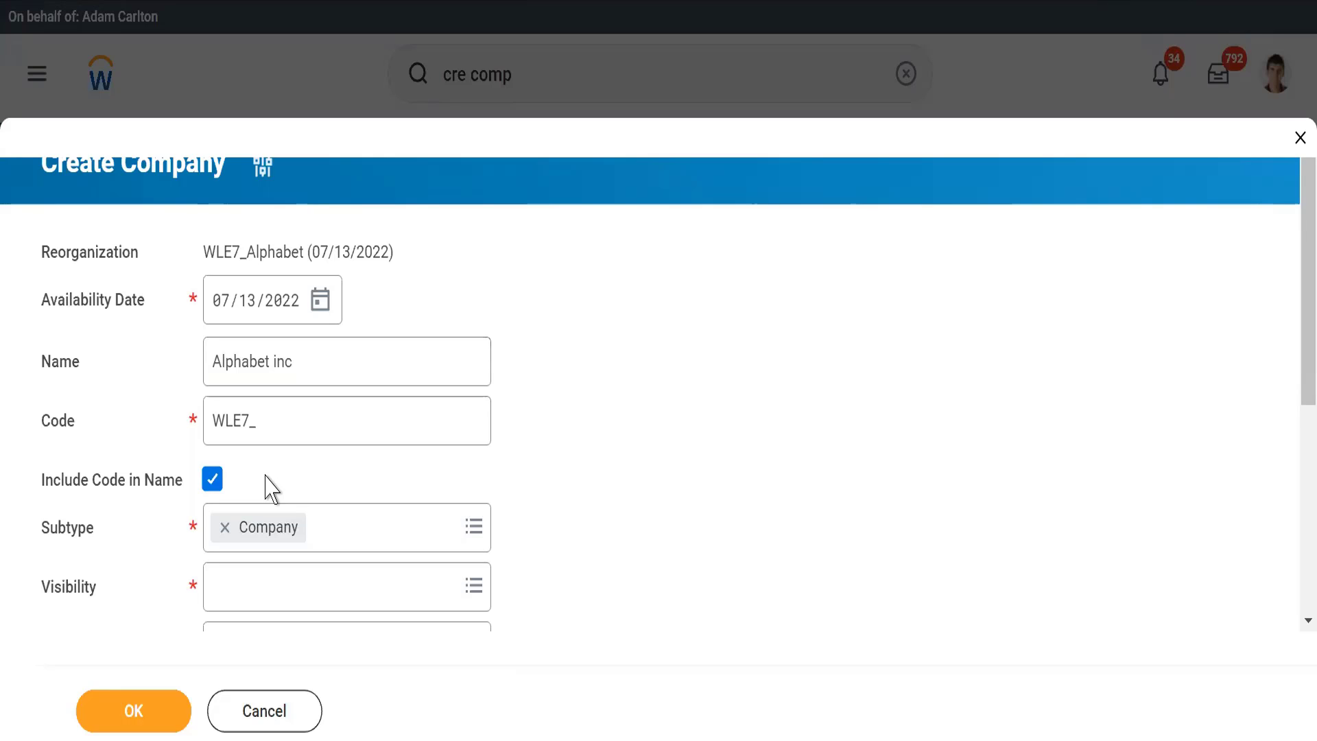
left_click(322, 307)
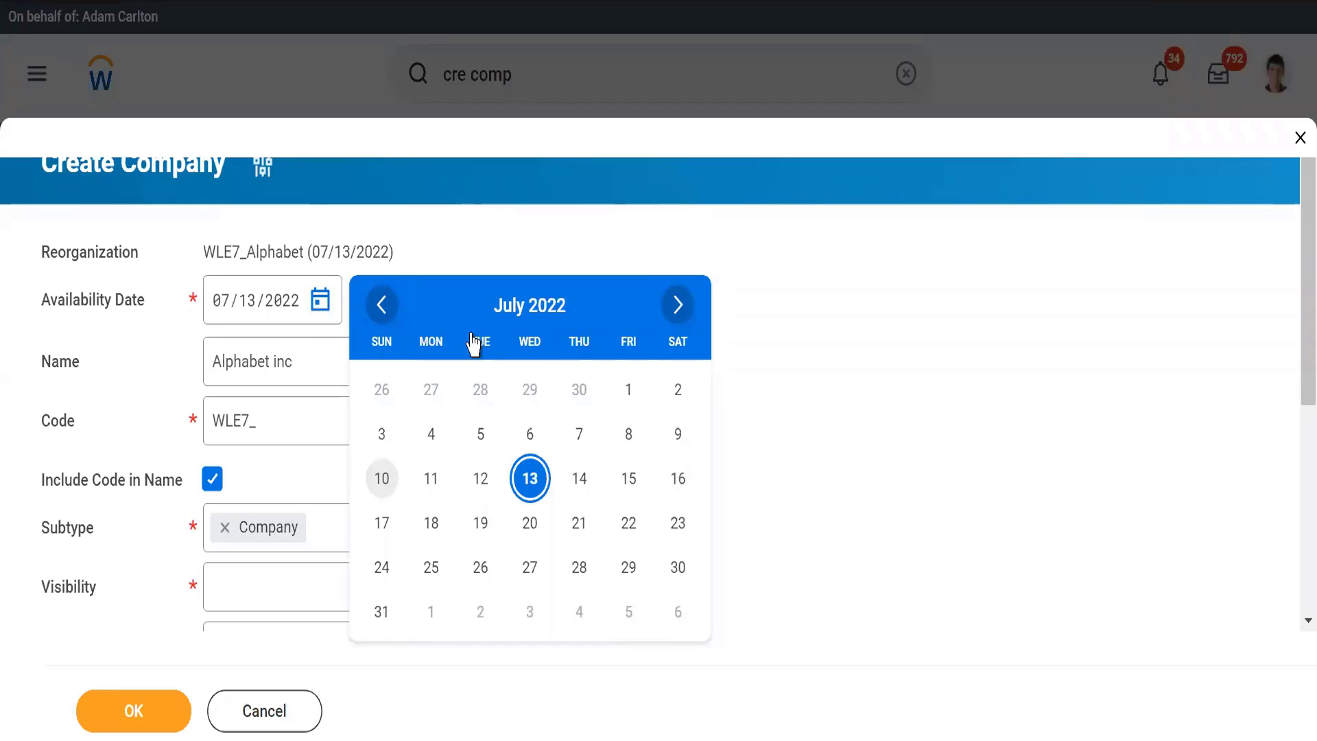
left_click(161, 399)
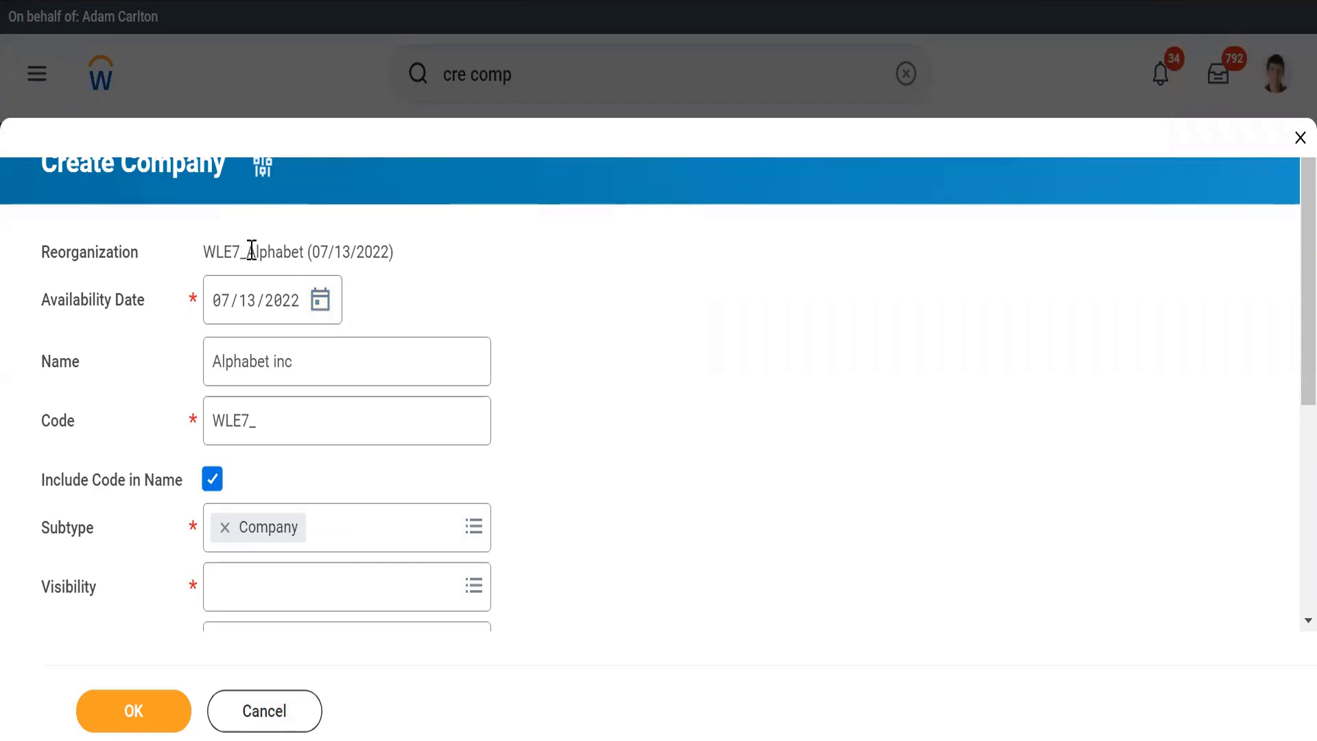
Compare the reorganization name with the company name entered in the Create Company form
left_click_drag(203, 252, 307, 251)
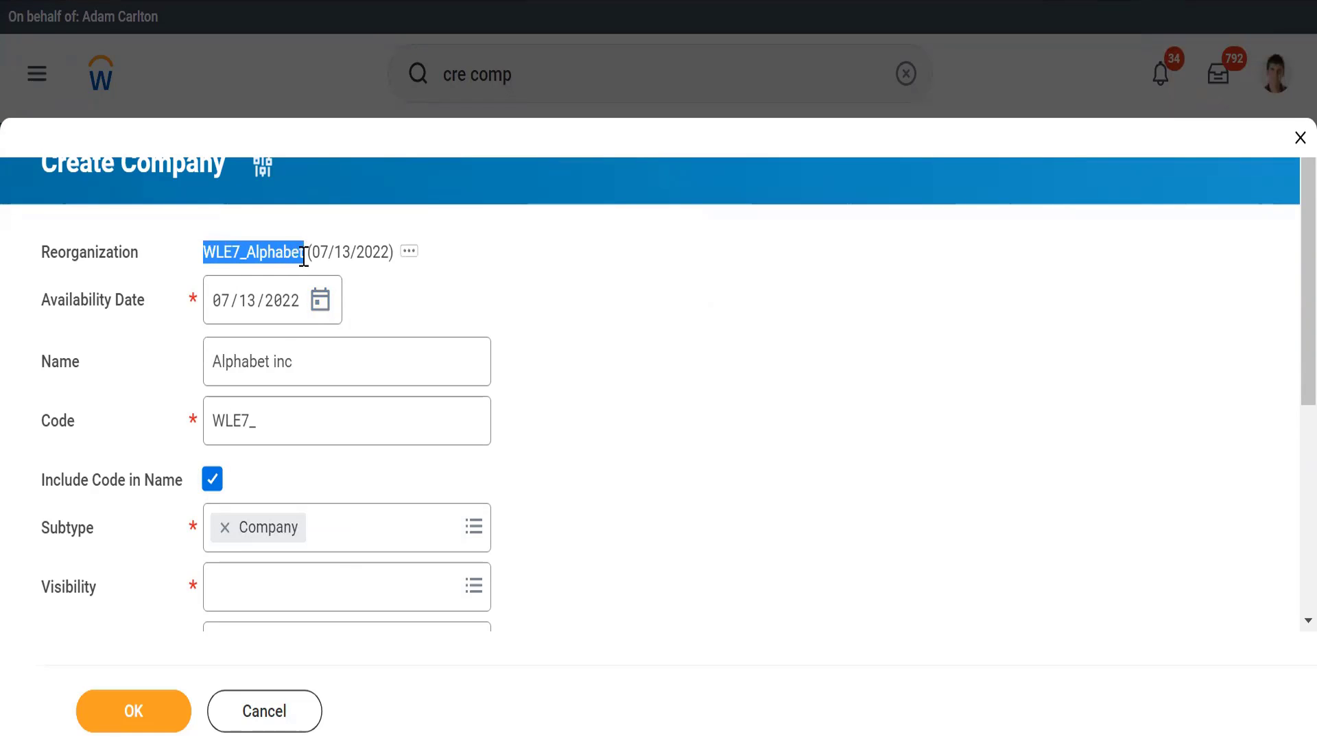
left_click(295, 368)
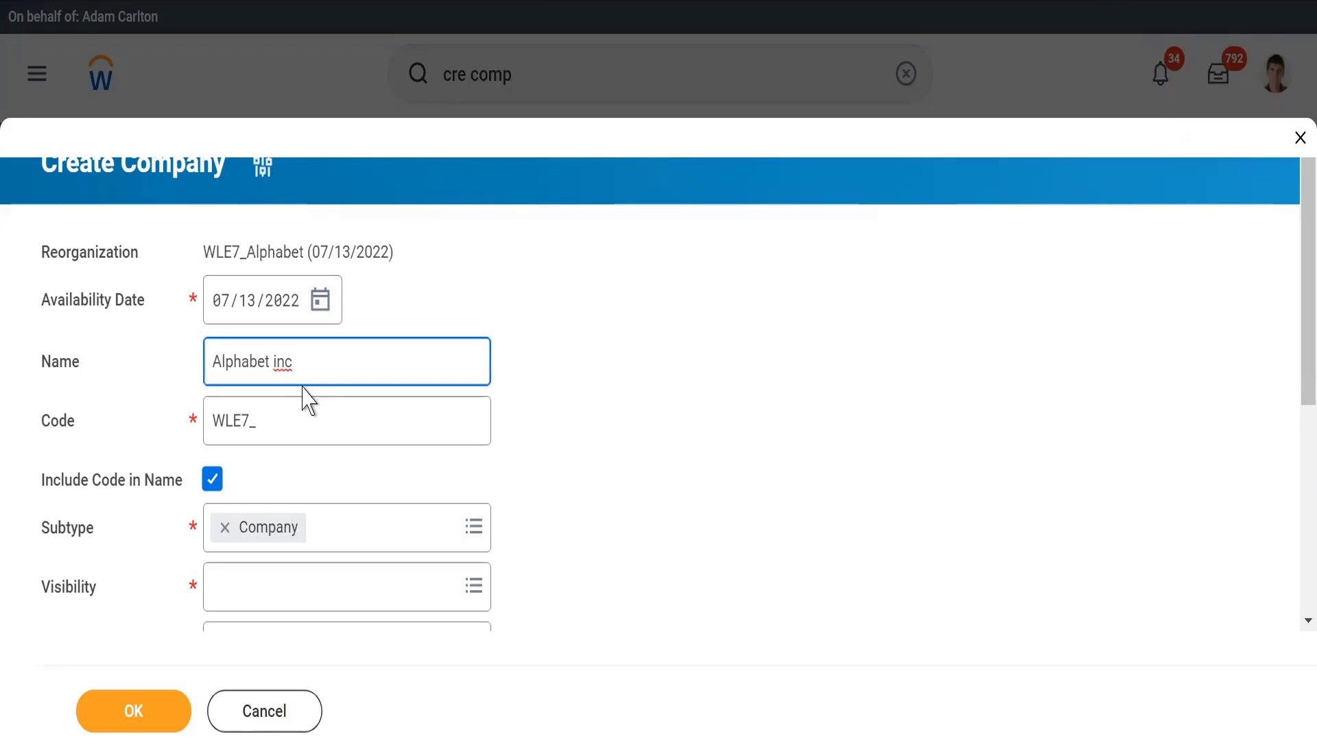
left_click(566, 452)
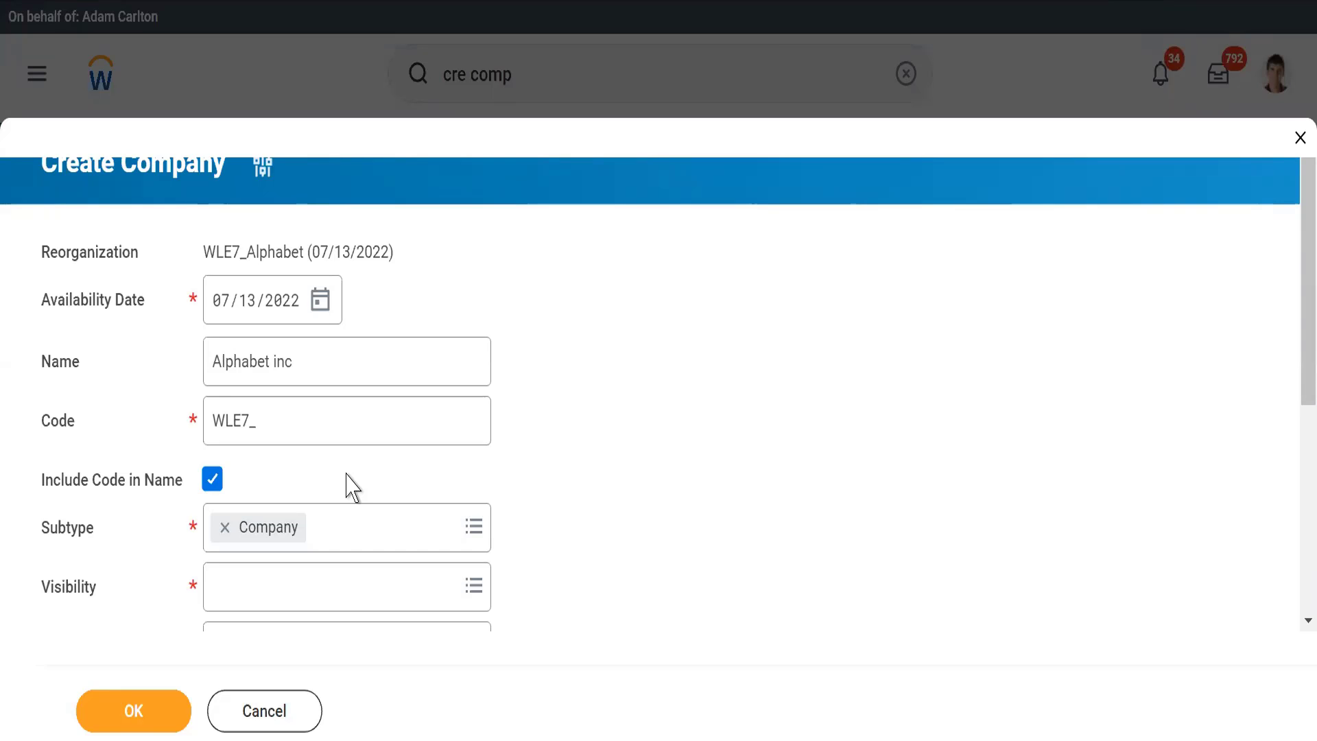
Switch to the text notes and review the pre-defined organization types and subtypes, including the Company entry
key("alt+Tab")
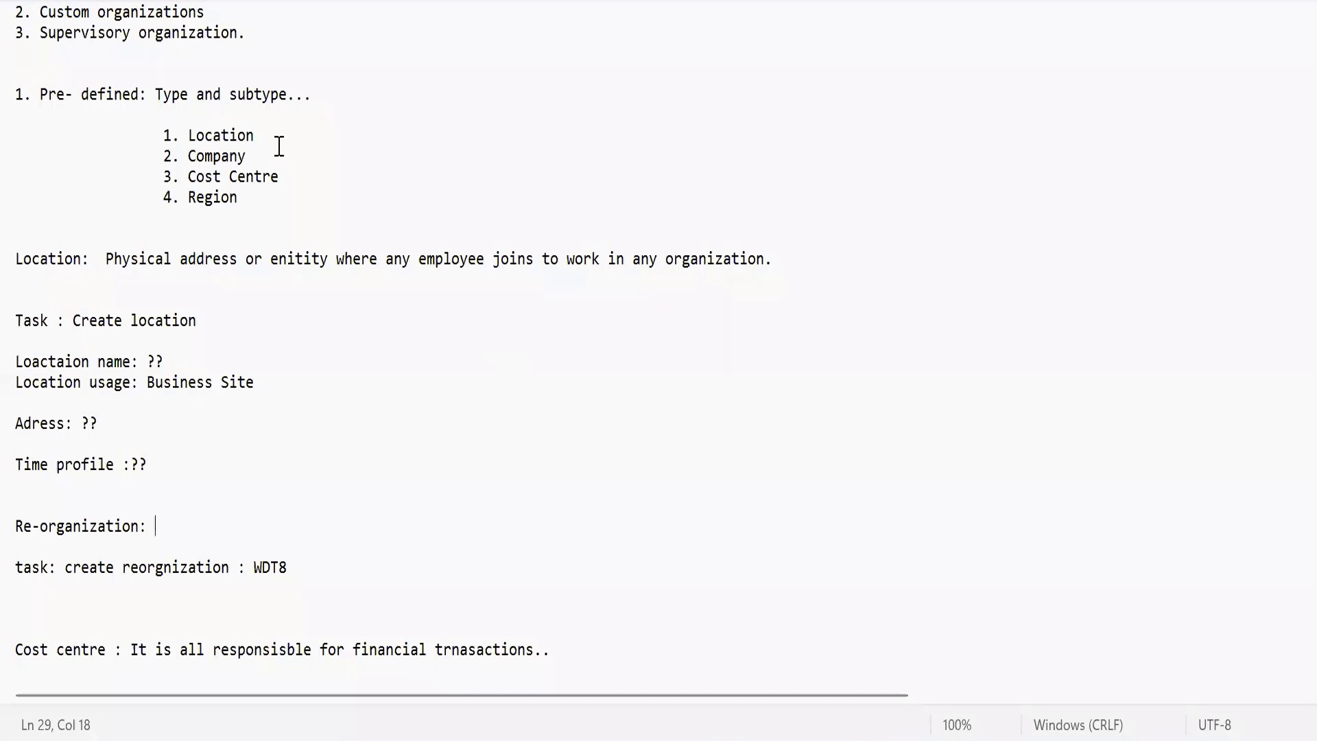
left_click_drag(135, 94, 368, 112)
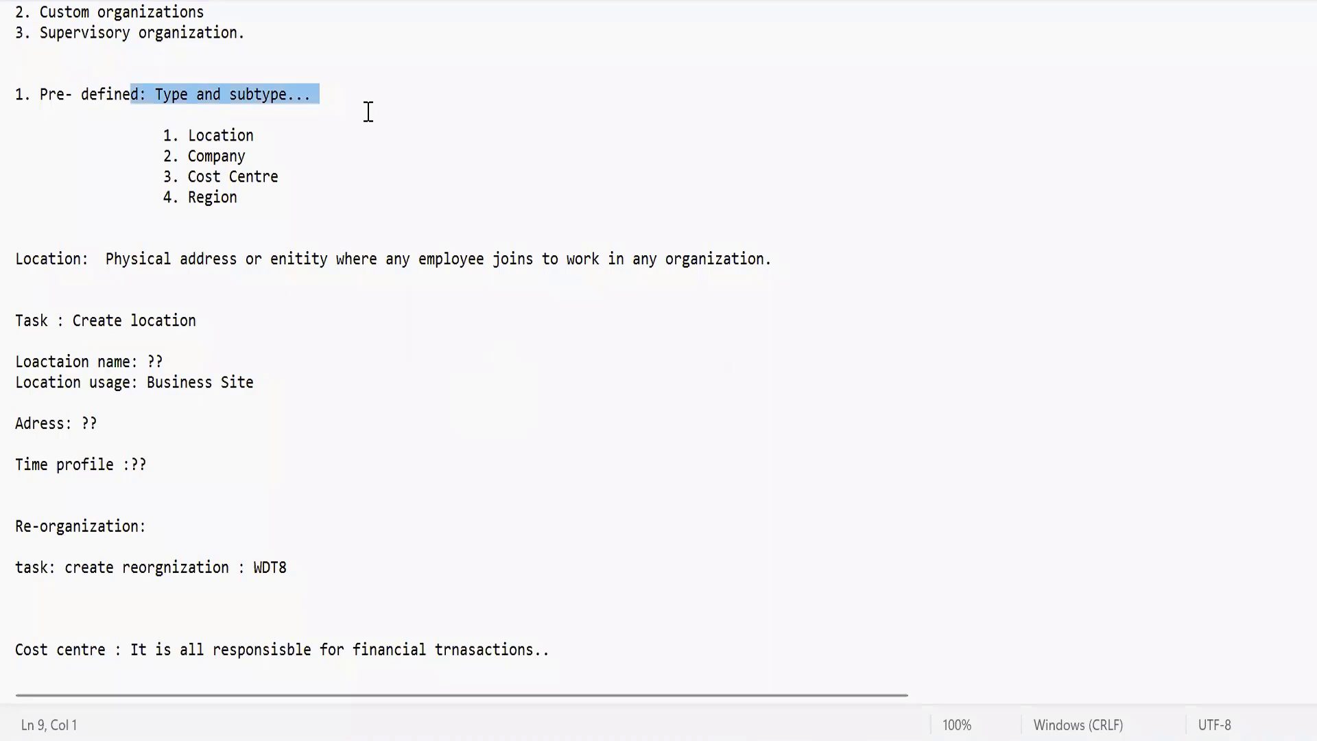
triple_click(178, 96)
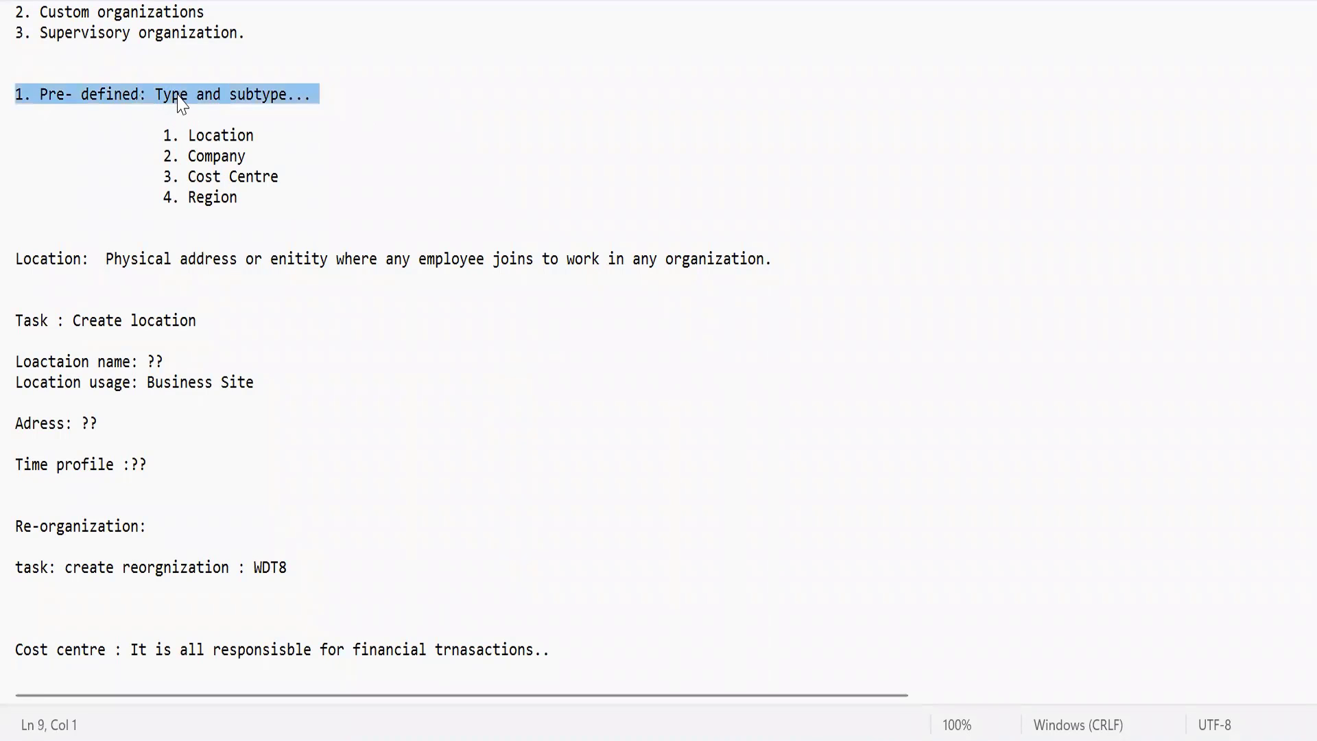
double_click(177, 96)
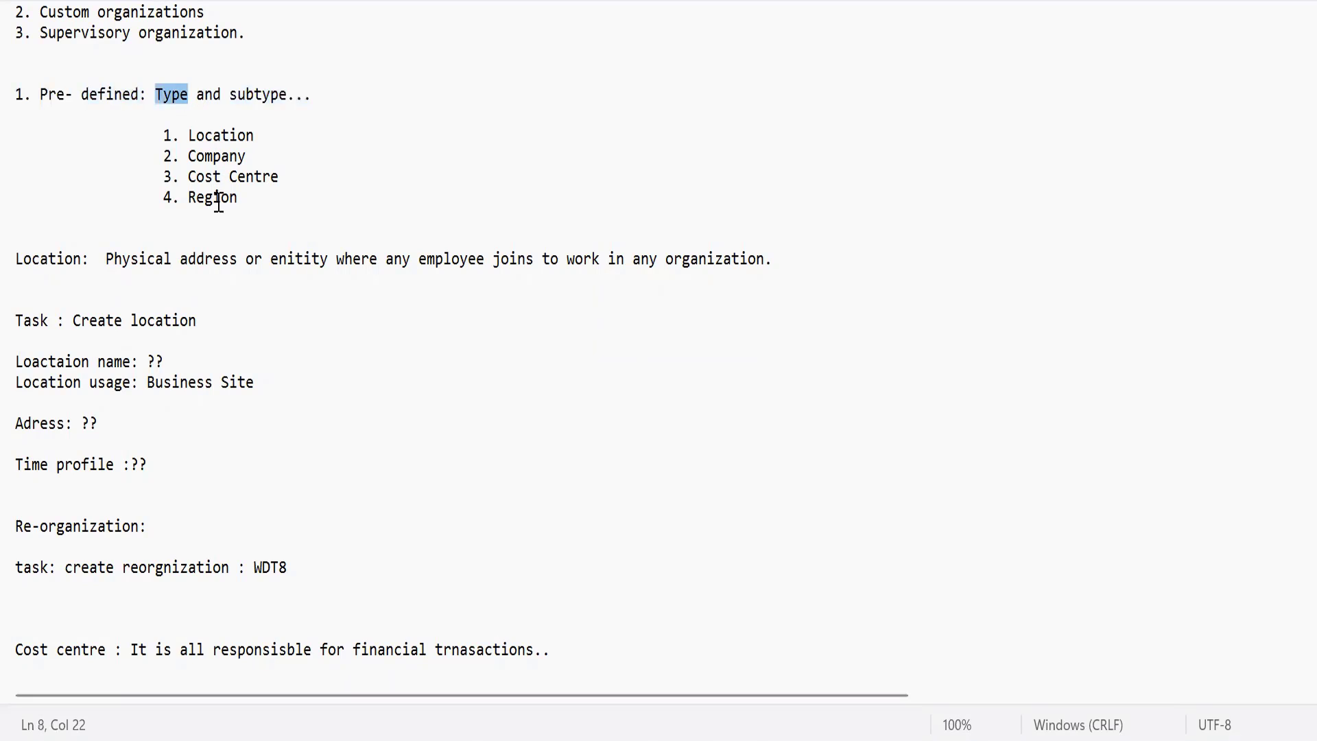
left_click(290, 137)
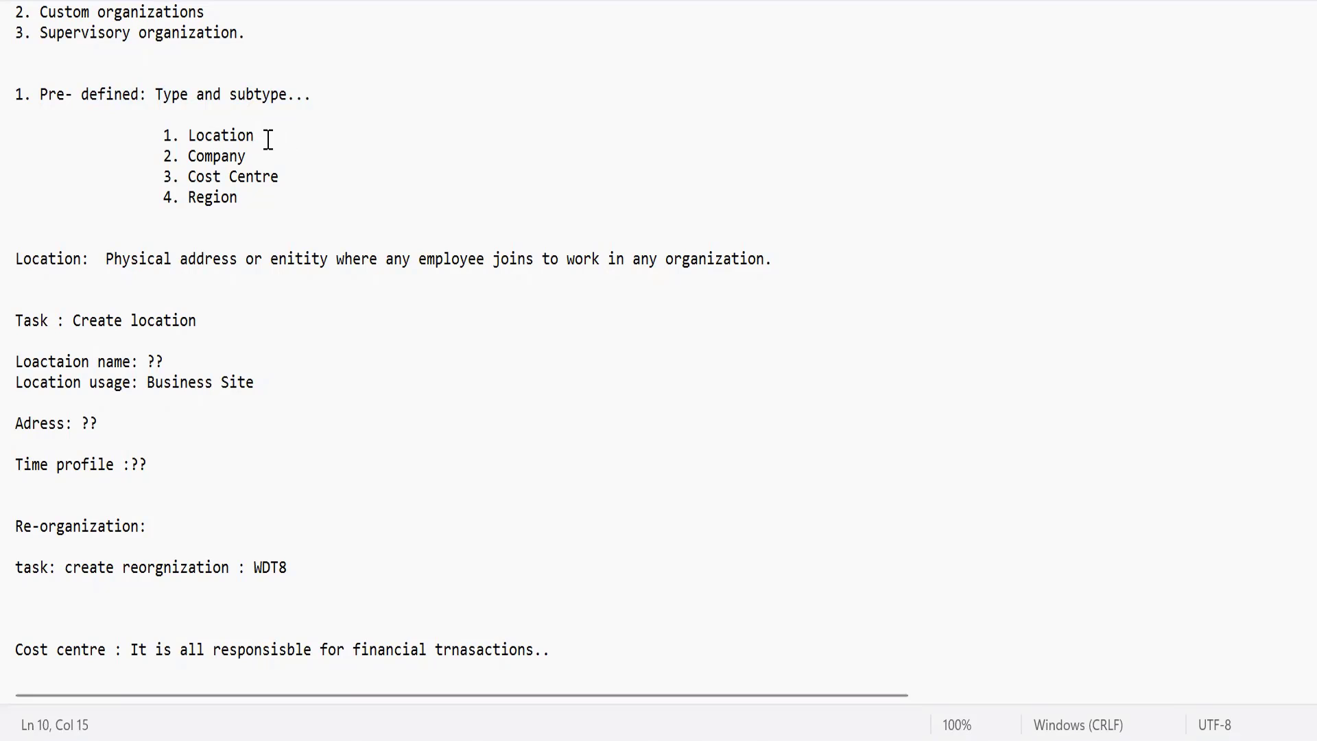
left_click(212, 156)
double_click(213, 156)
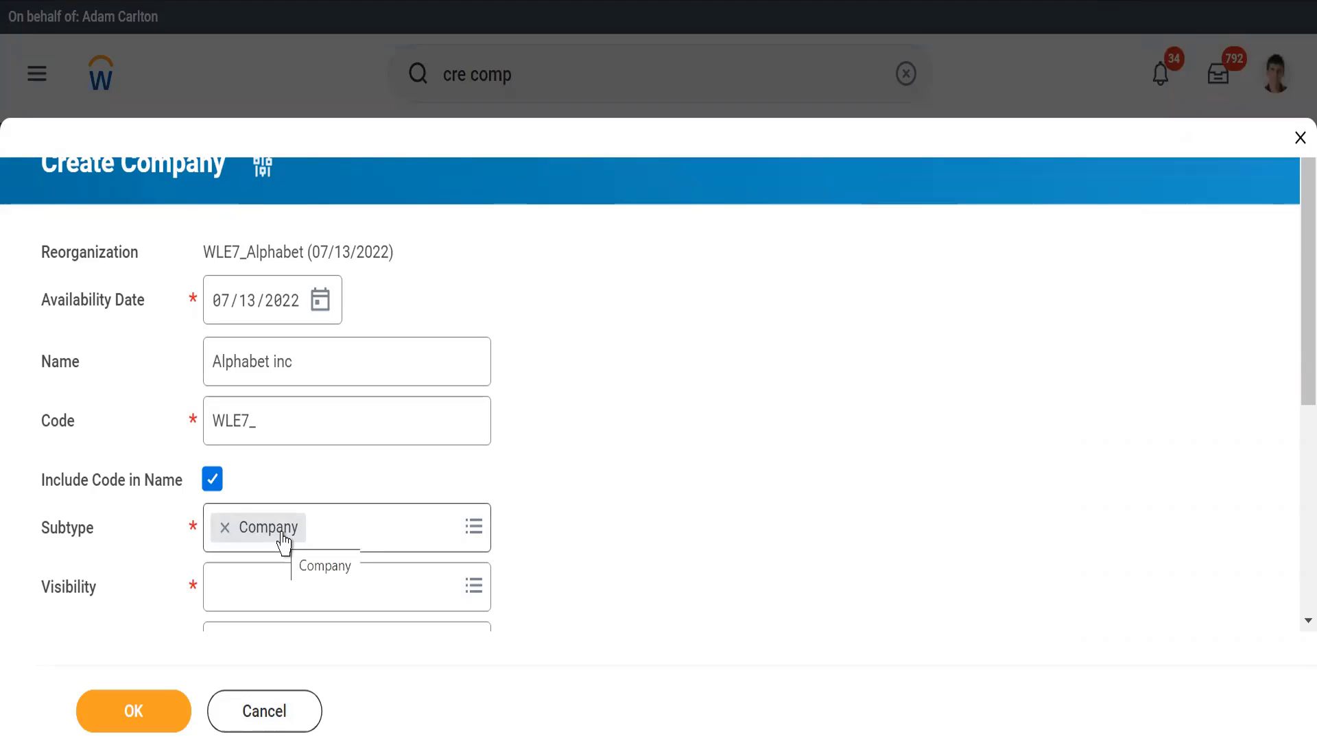
Return to the Create Company form in Workday and check the available options for the Subtype
left_click(397, 542)
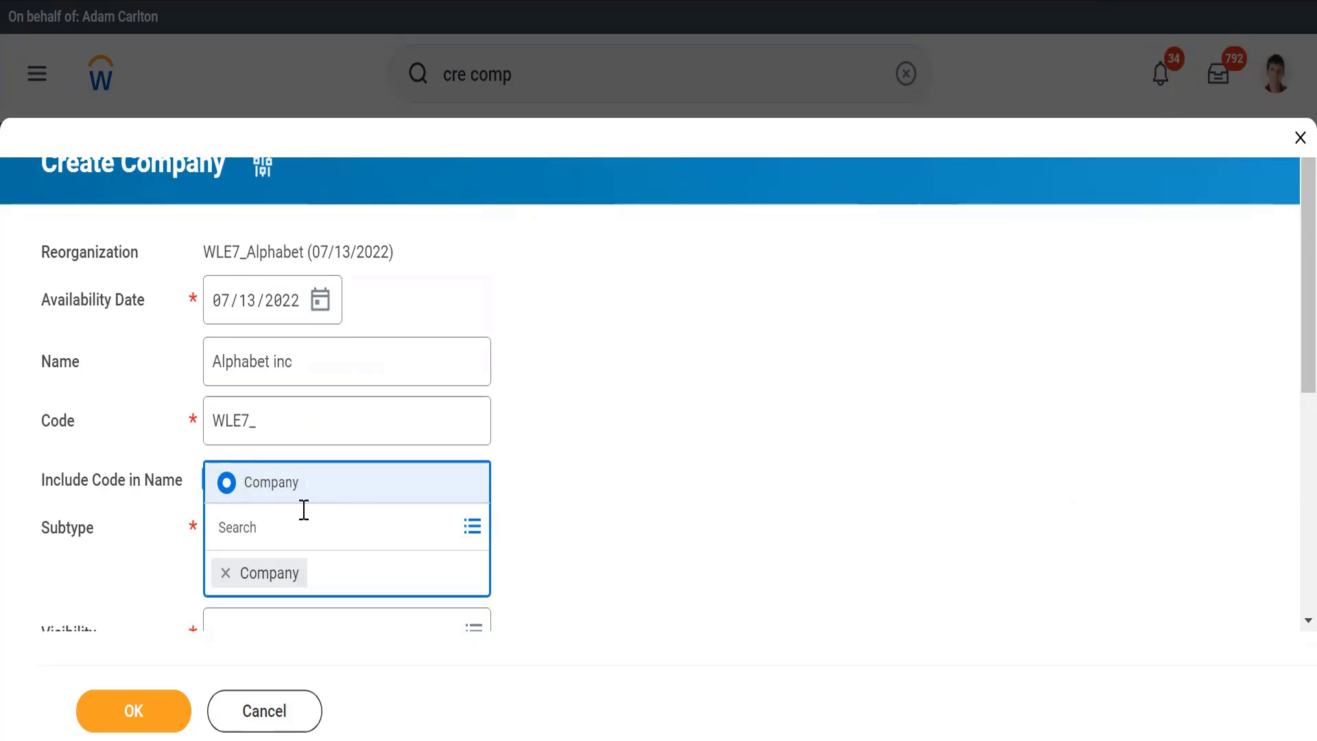
left_click(622, 509)
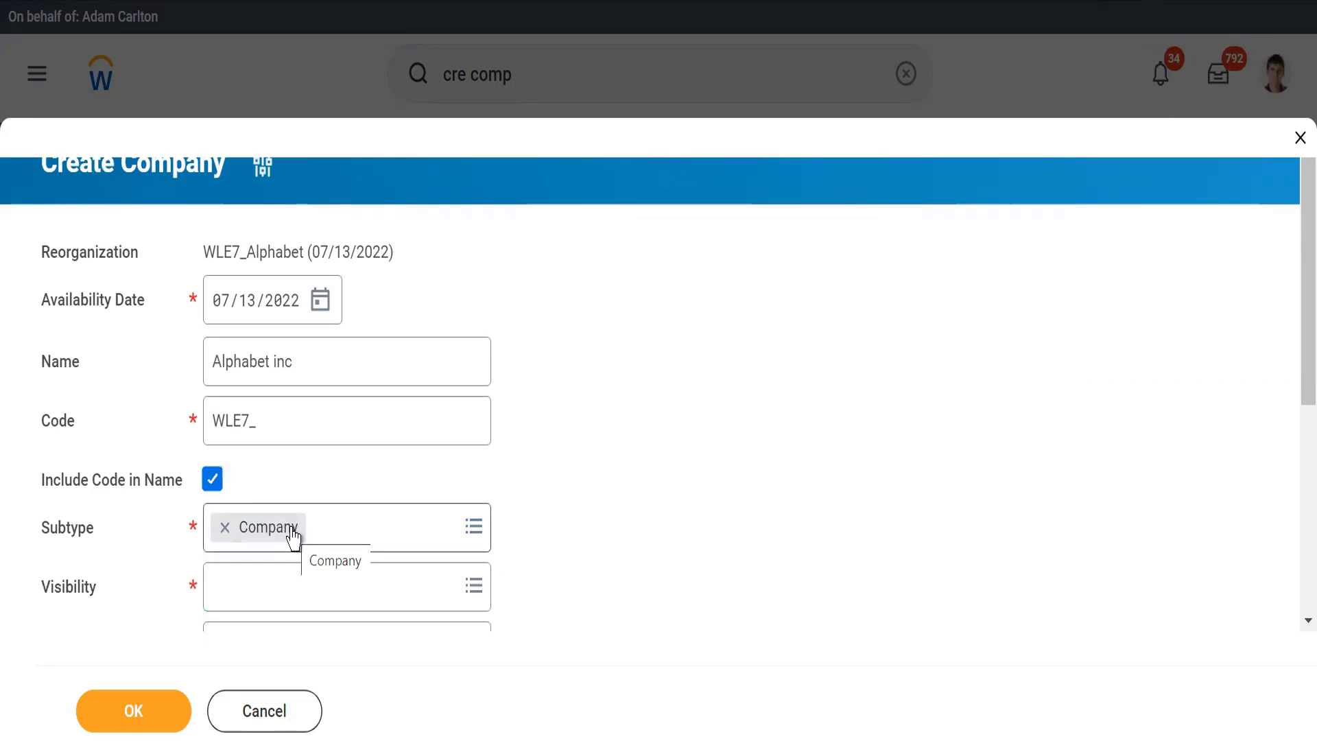
mouse_move(403, 524)
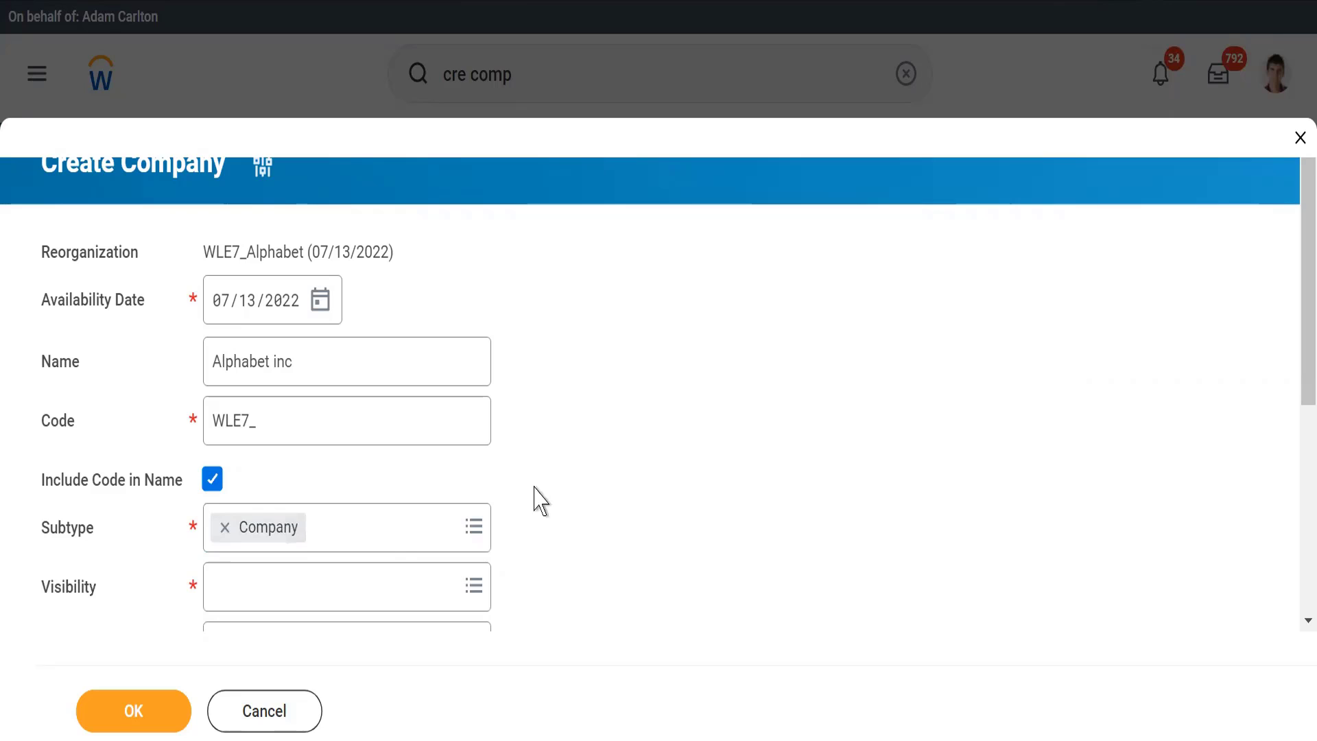
Set the company's visibility to Everyone and its company currency to USD
left_click(226, 591)
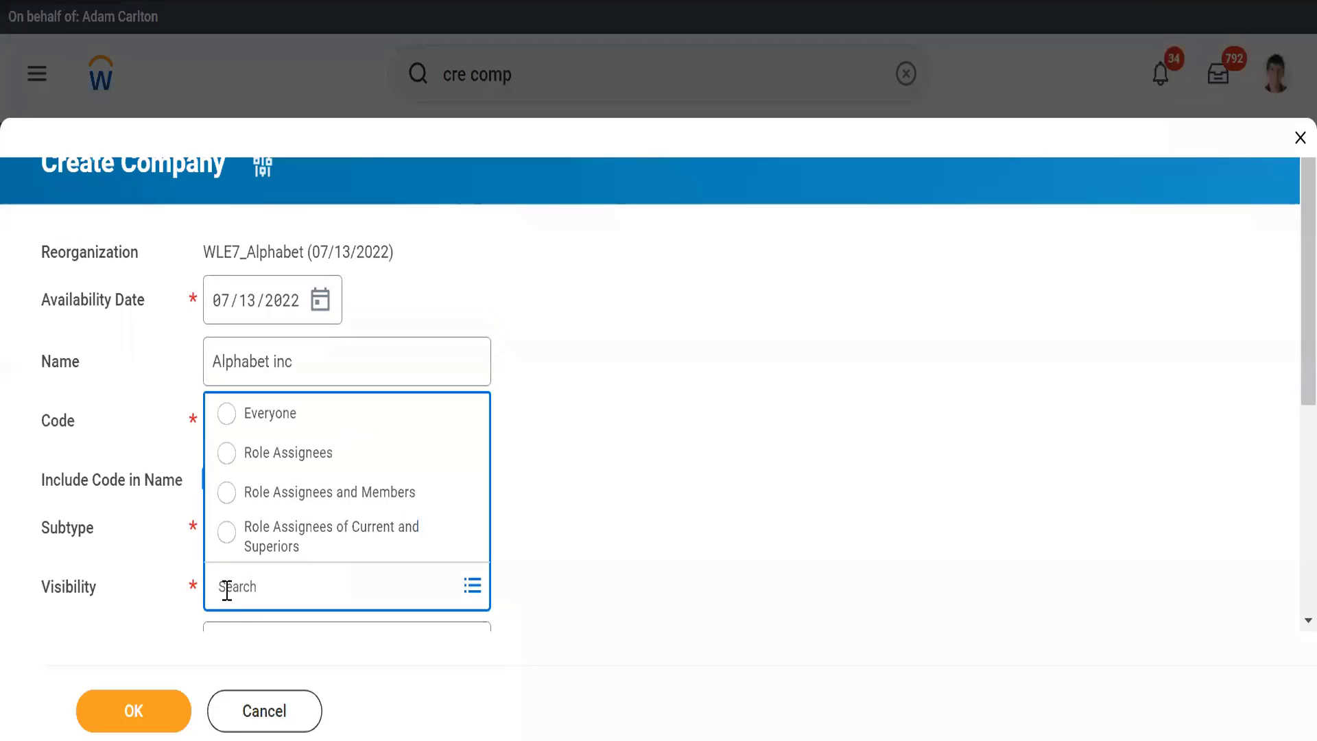
left_click(228, 414)
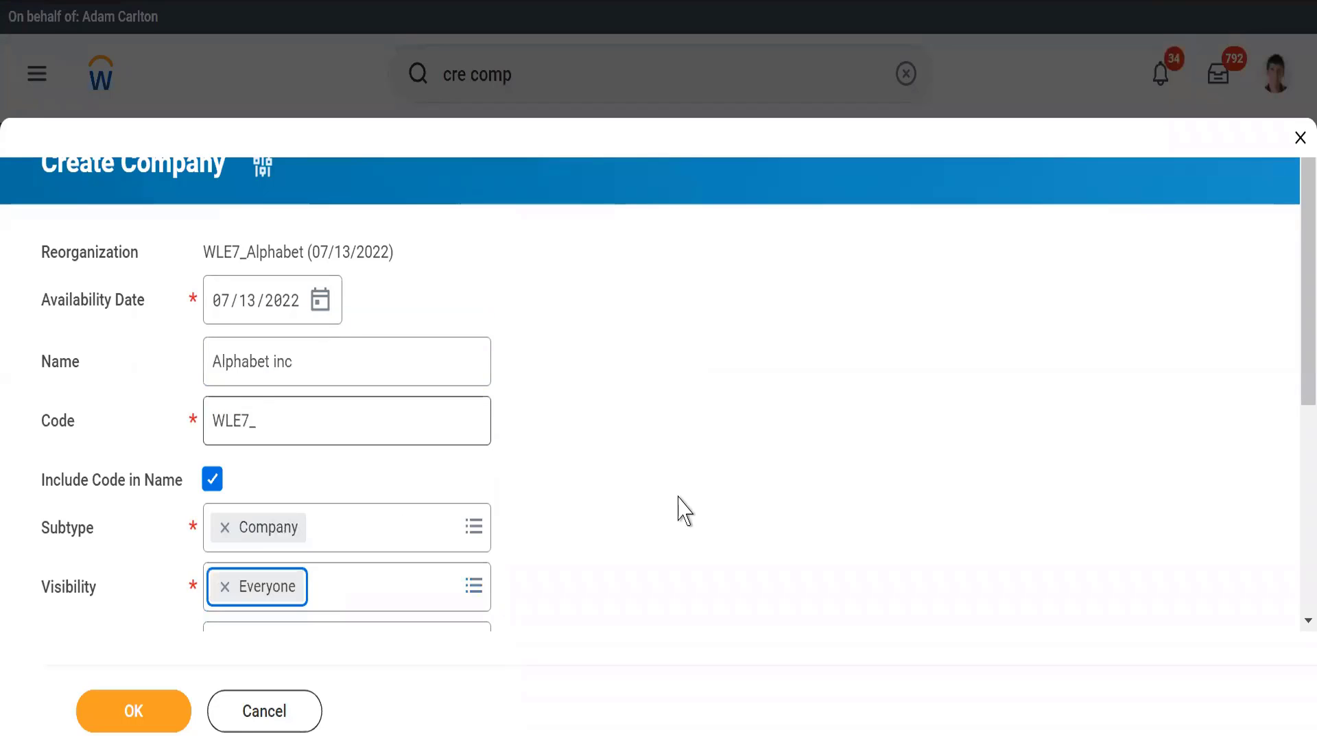
scroll(683, 509, "down", 5)
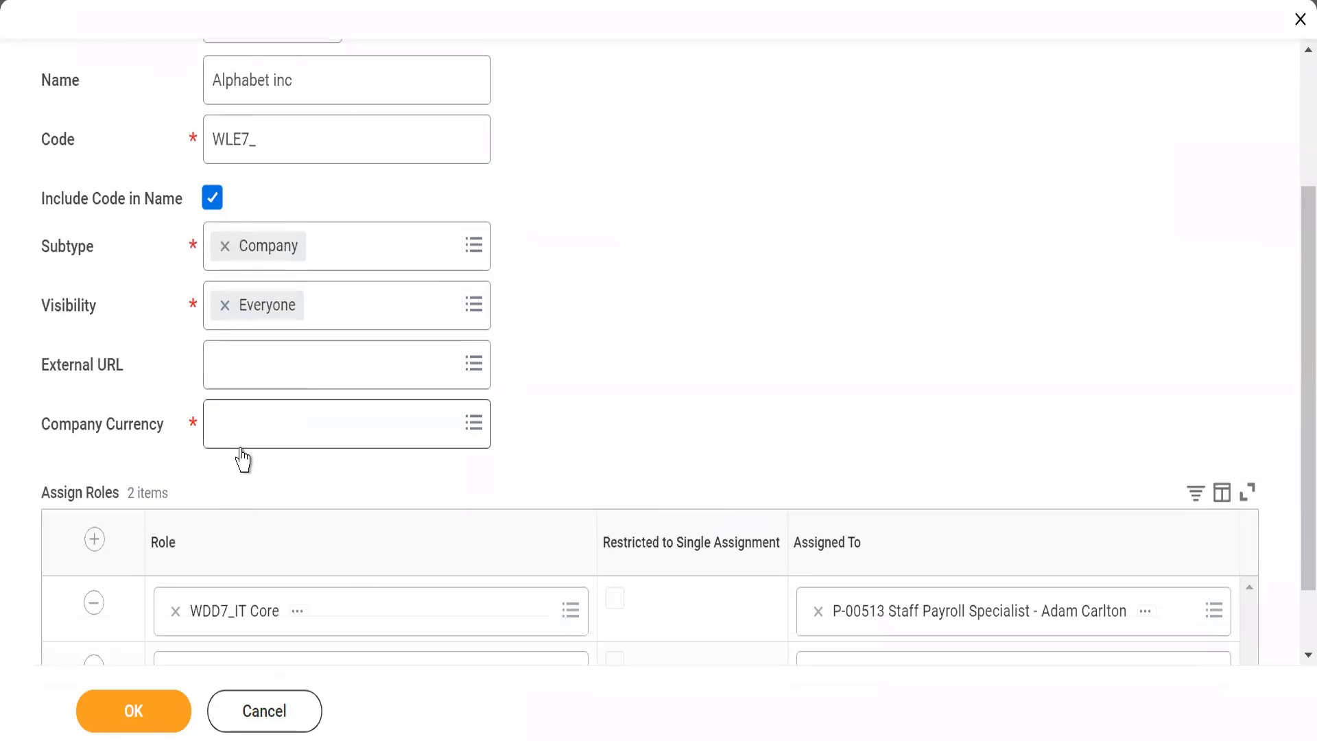
left_click(225, 421)
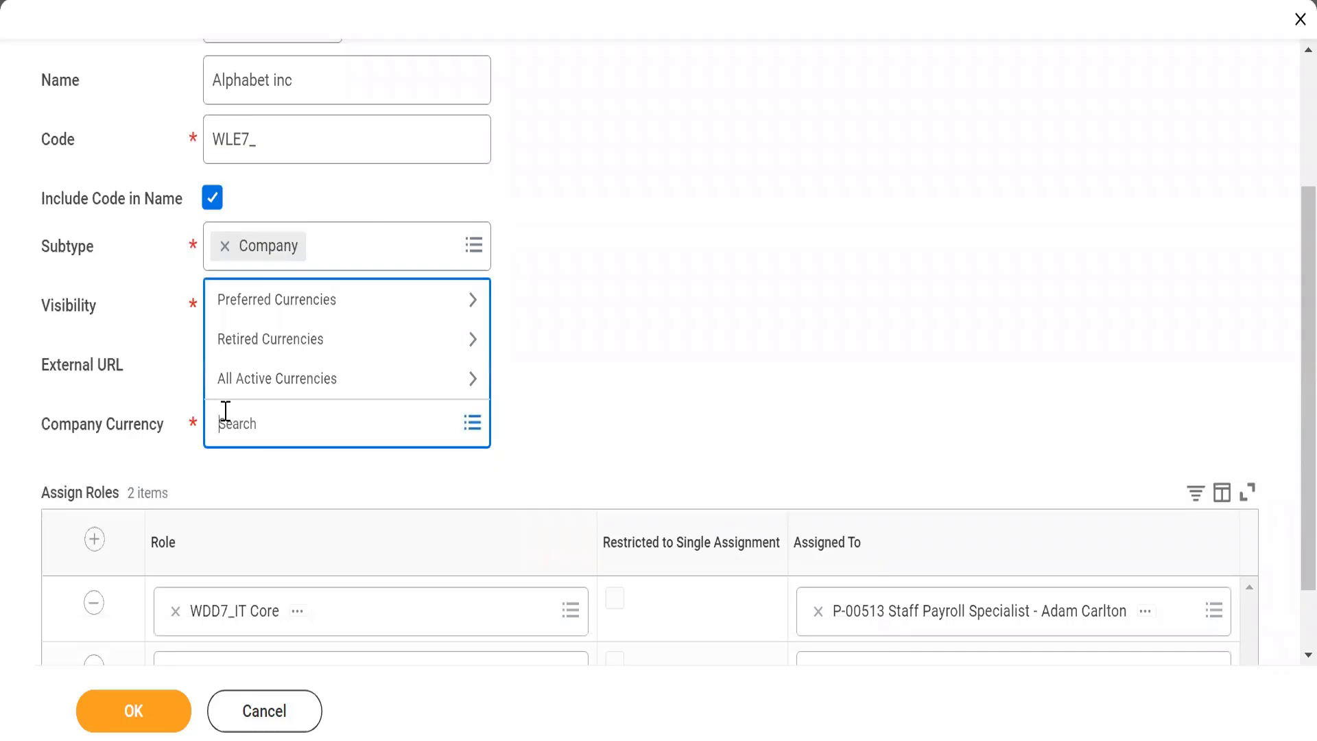
type("usd")
key("Return")
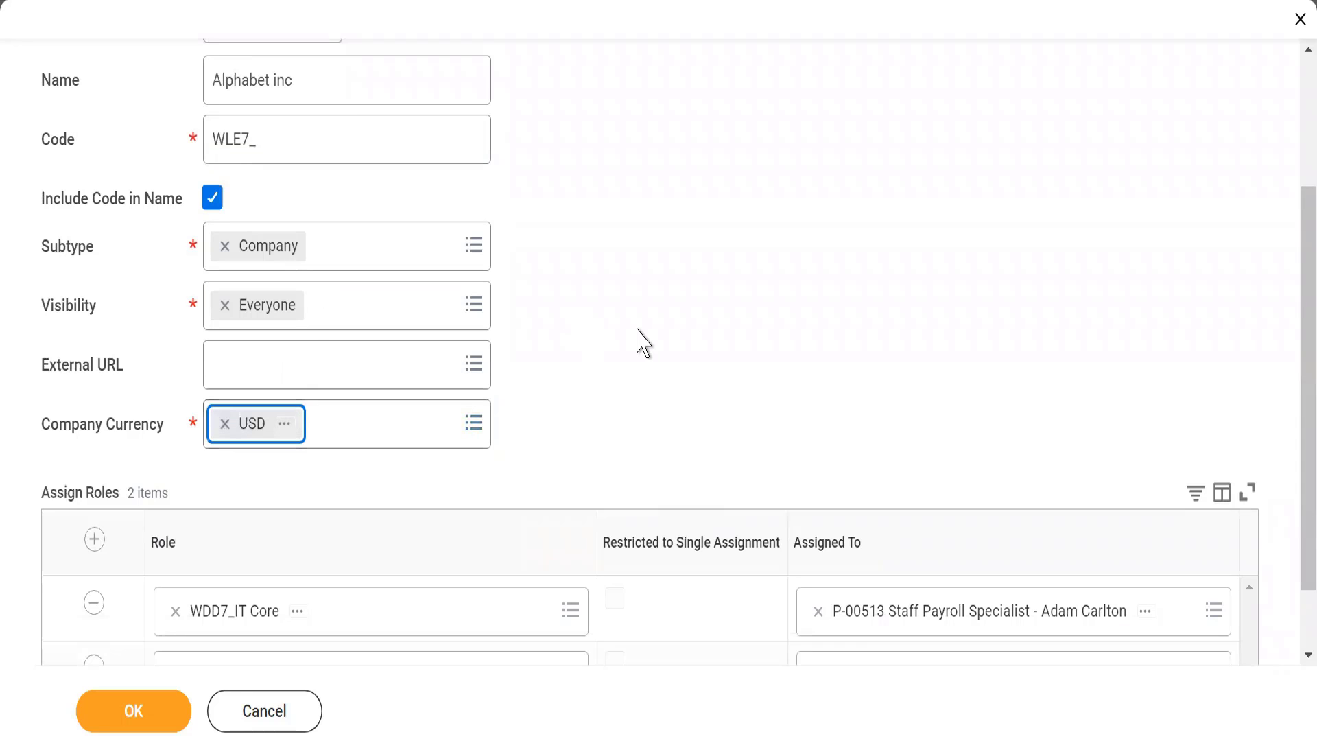
left_click(167, 121)
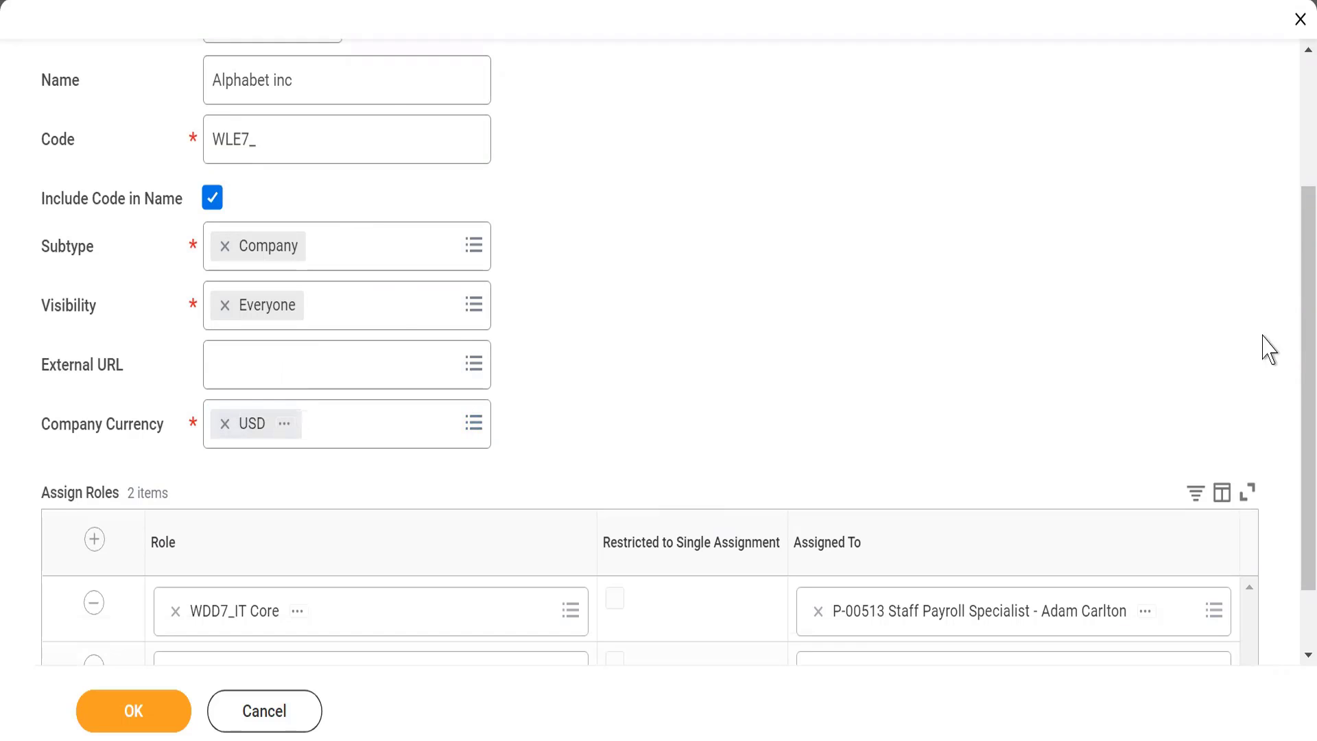
Examine the existing entries in the Assign Roles table of the company form
scroll(1290, 412, "down", 2)
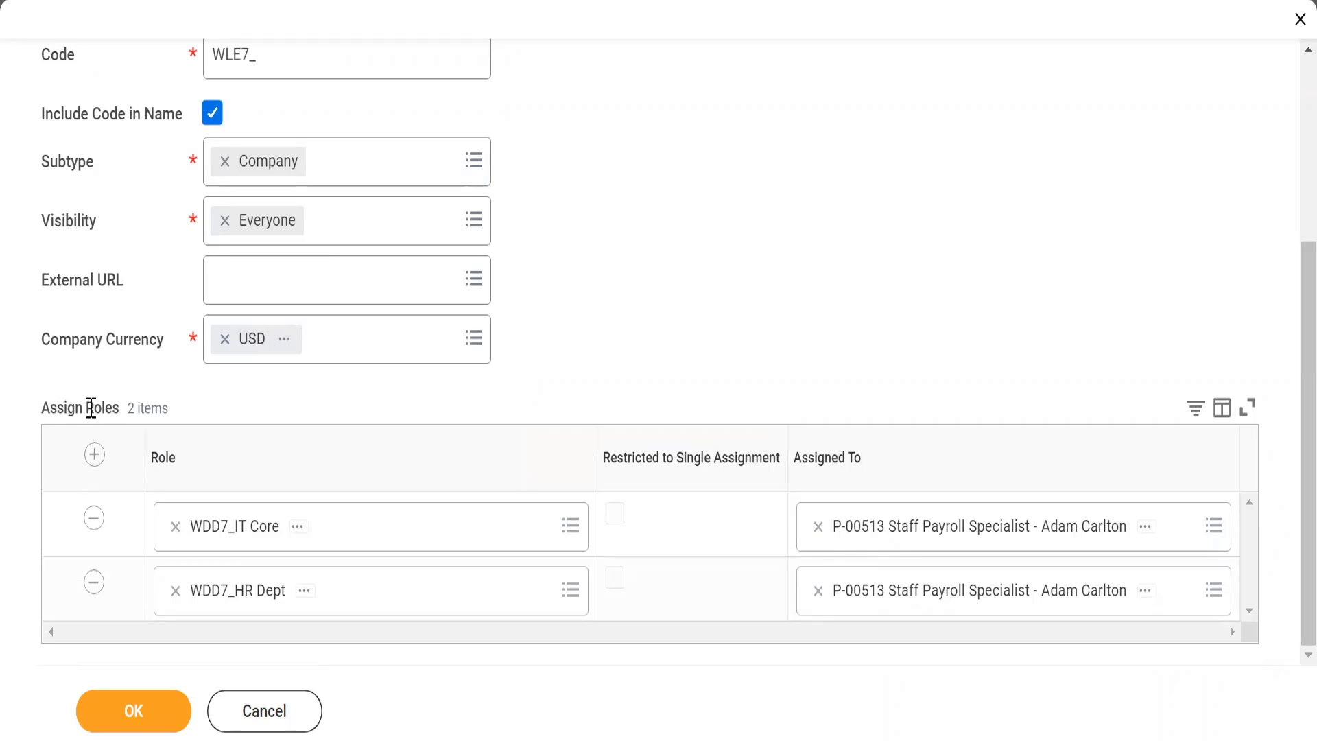
left_click_drag(57, 407, 169, 416)
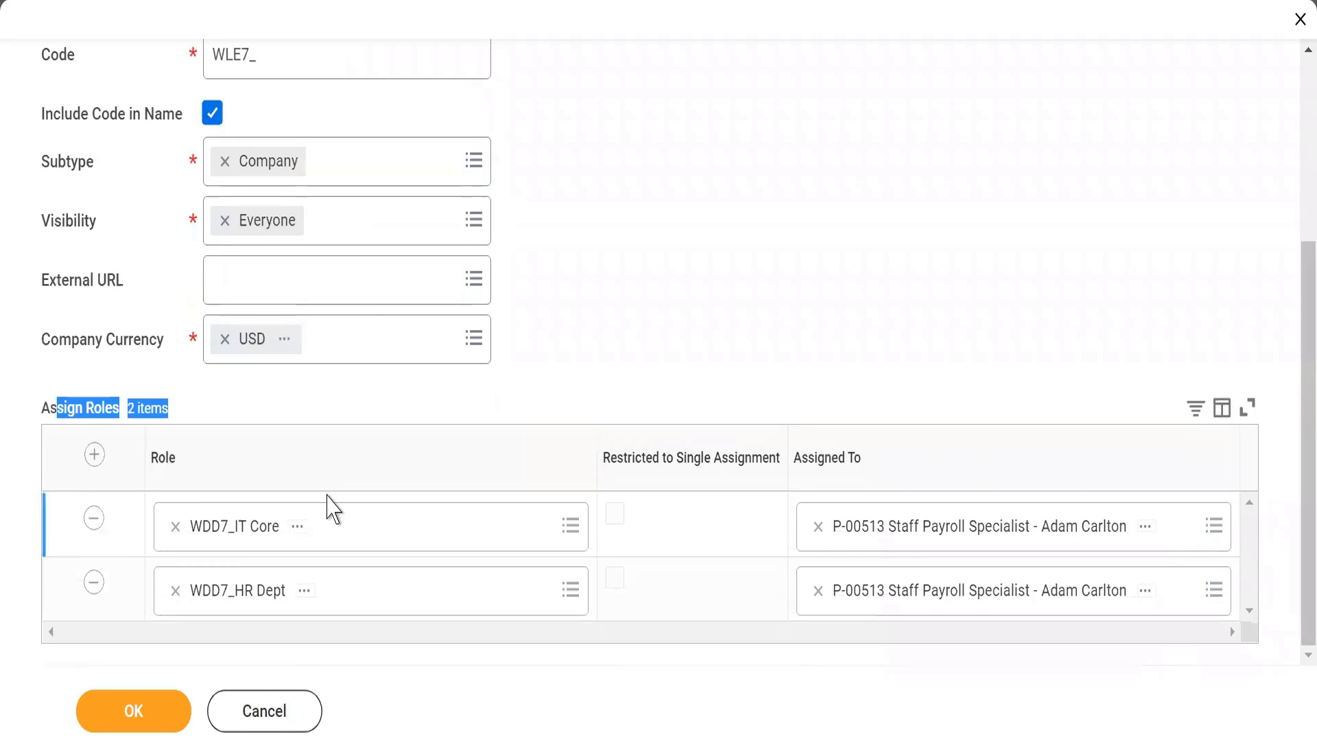
left_click(519, 380)
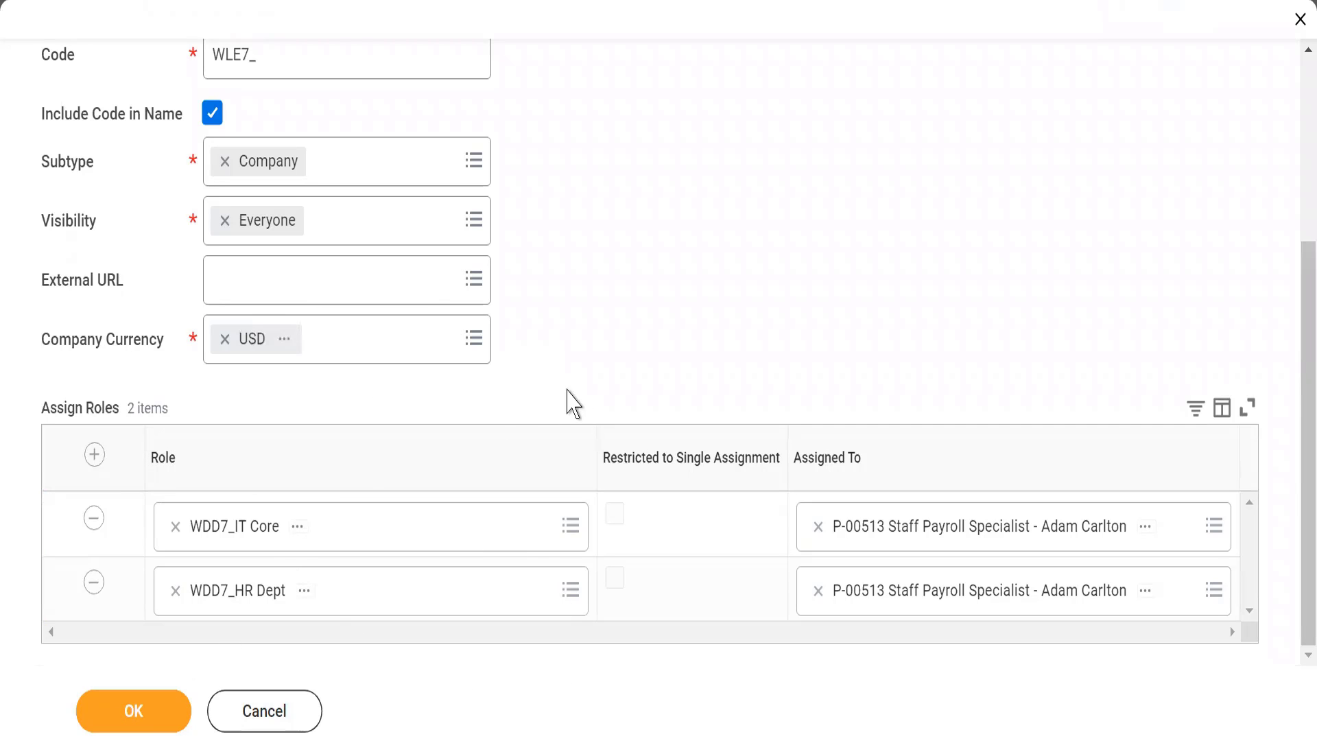
Try to submit the company form with the existing role assignments and read the full error list
left_click(129, 719)
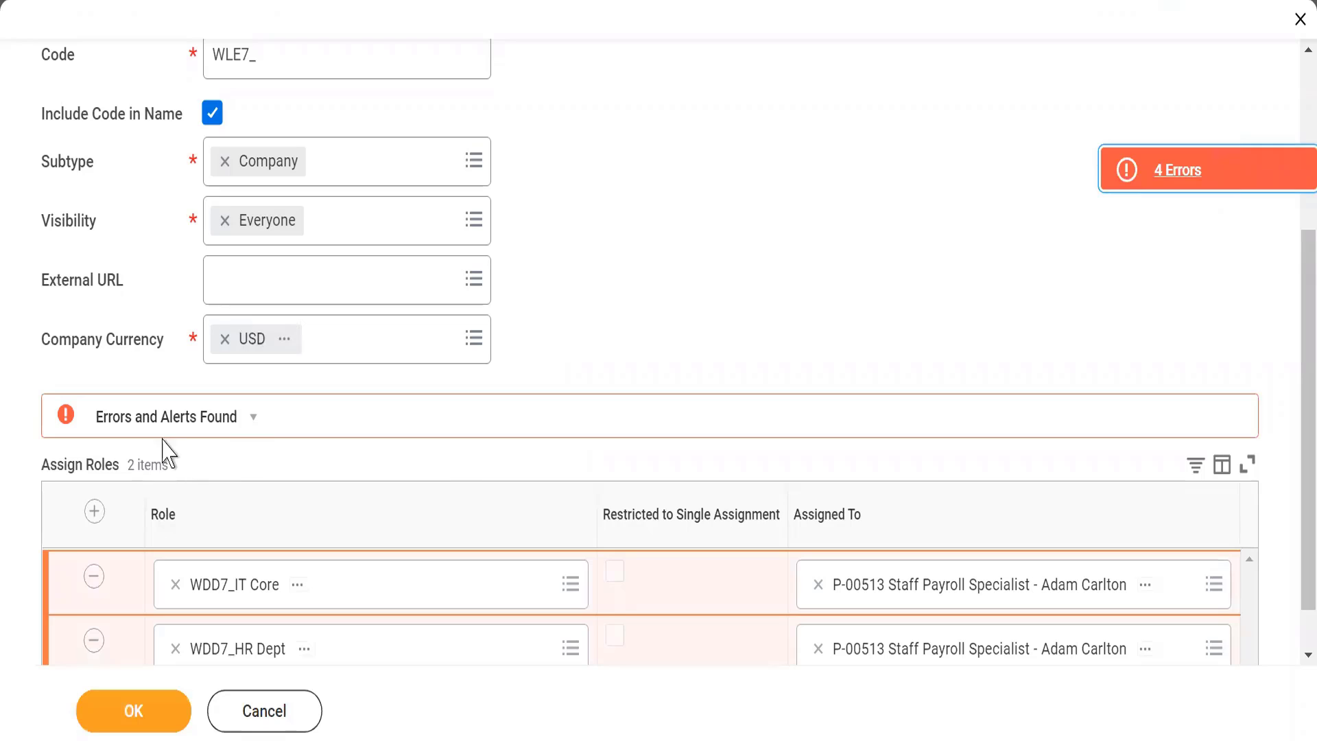
left_click(1252, 168)
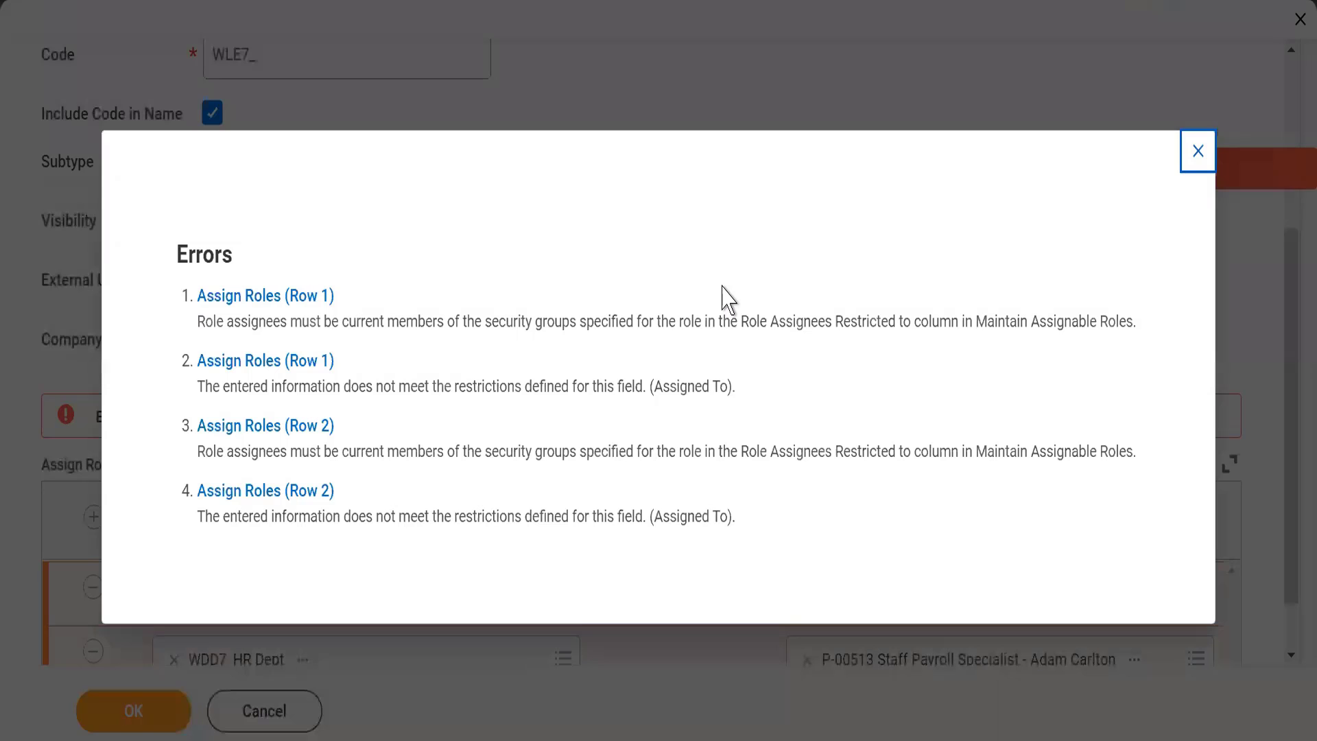
triple_click(219, 325)
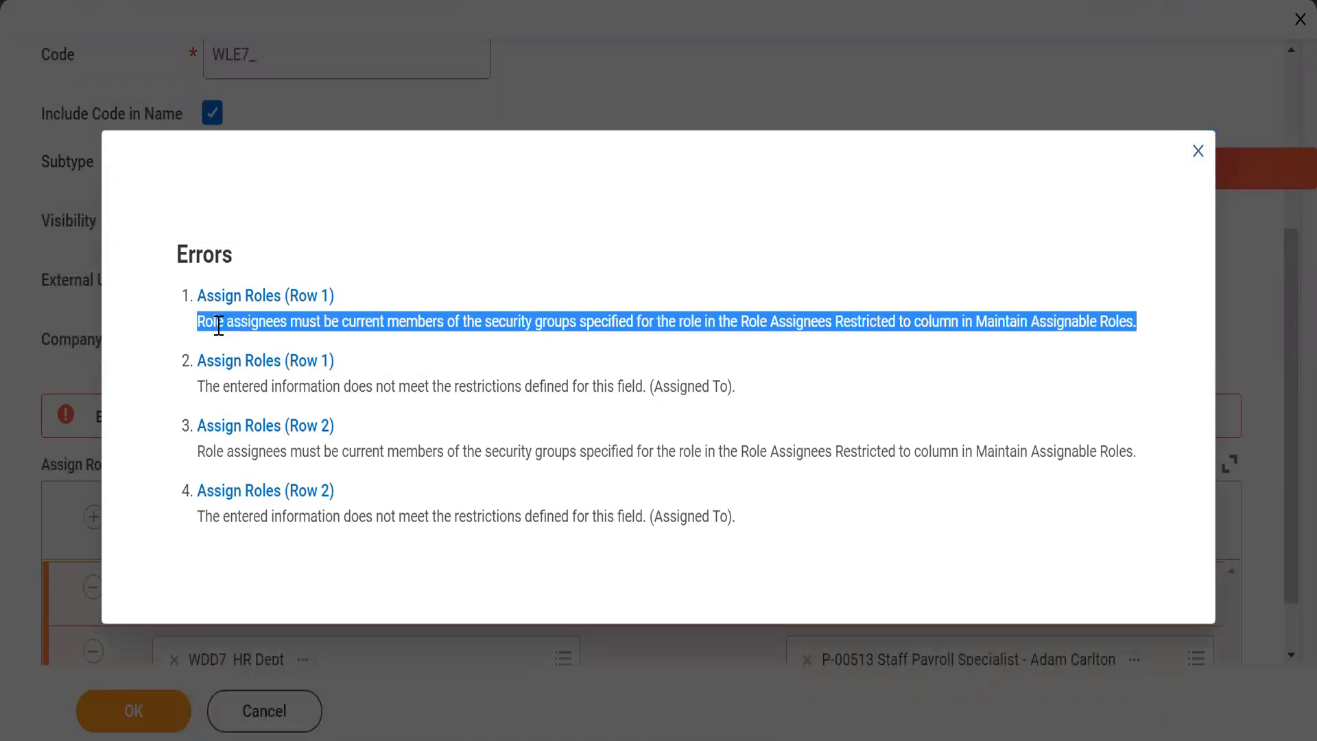
left_click(1197, 151)
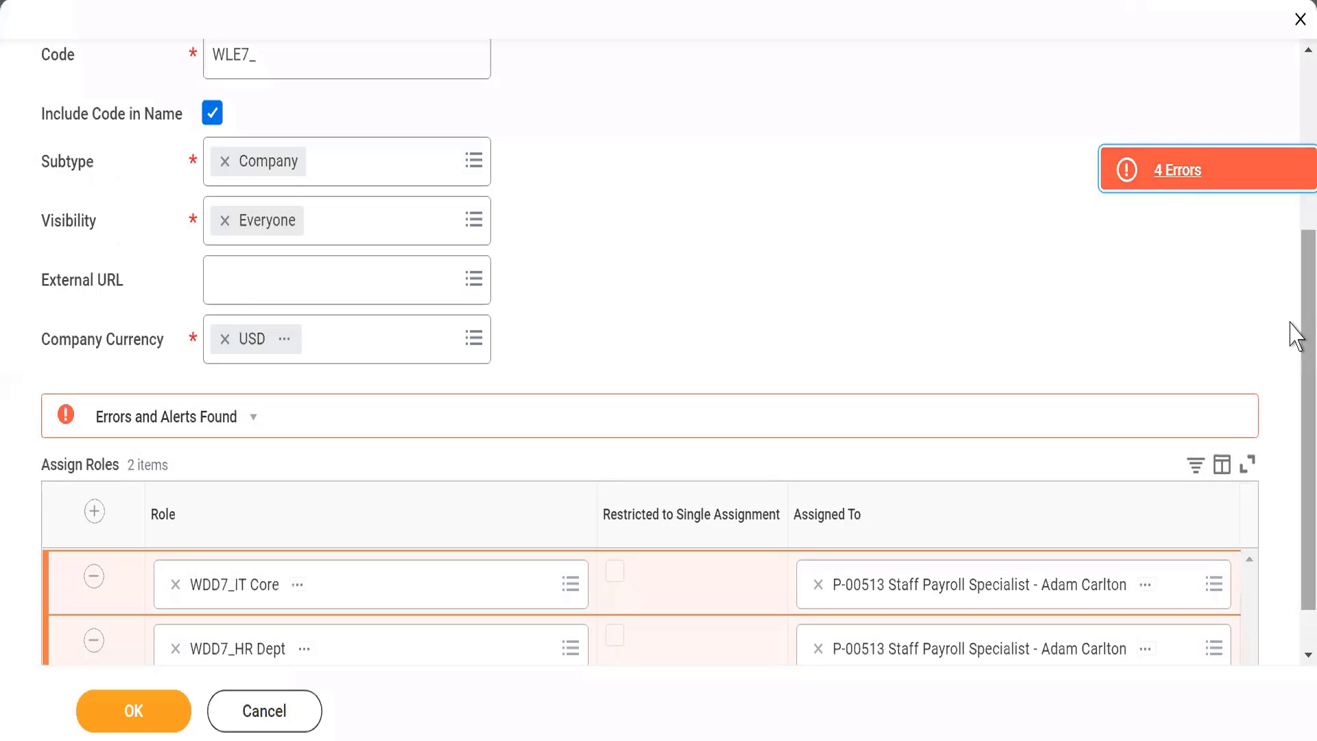
Remove the WDD7_IT Core and WDD7_HR Dept rows from the role assignments and submit the company
scroll(1294, 332, "down", 1)
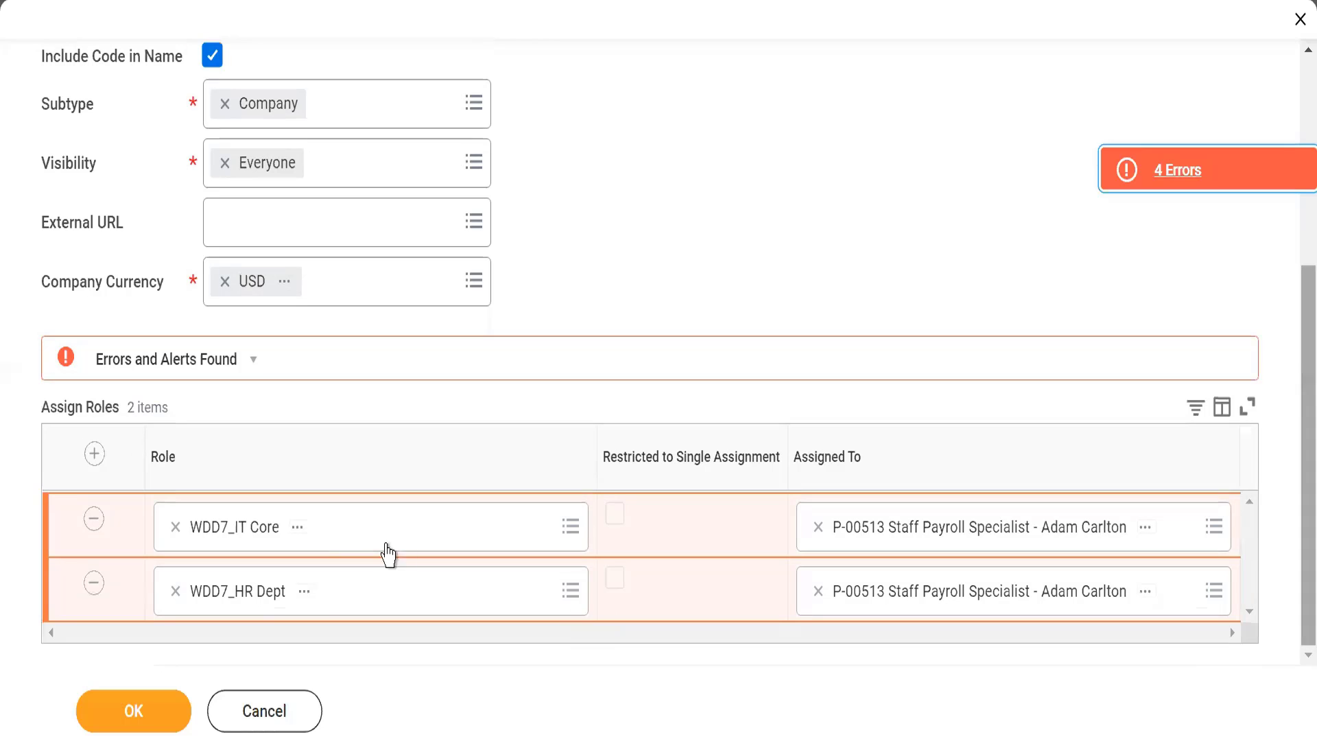
left_click(94, 519)
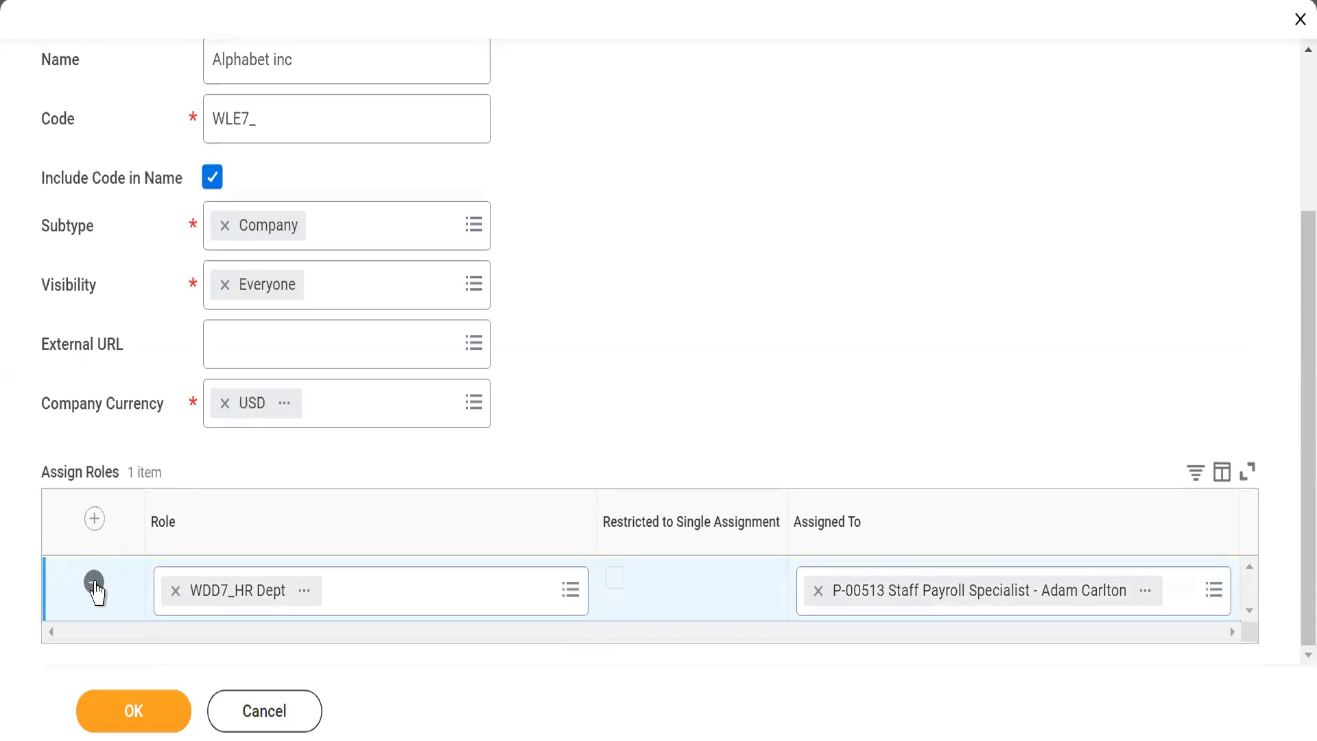
key("Return")
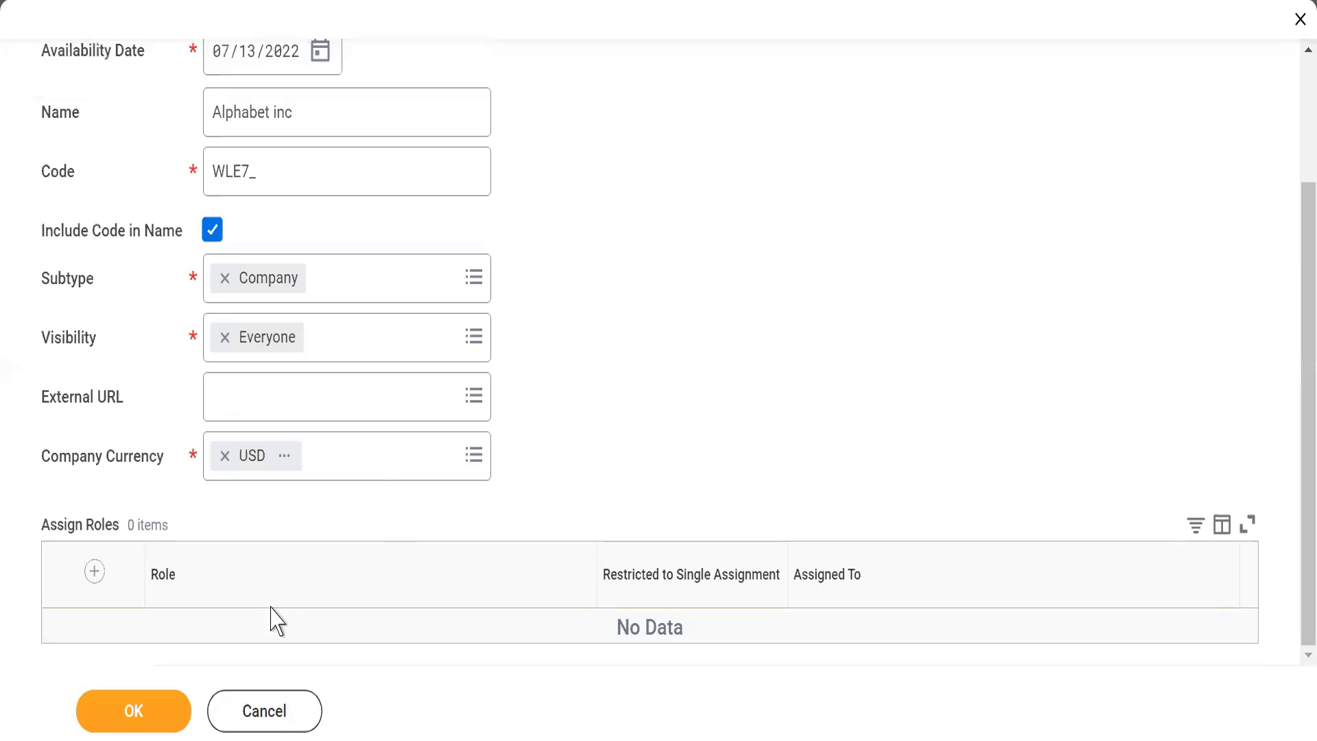
left_click(109, 719)
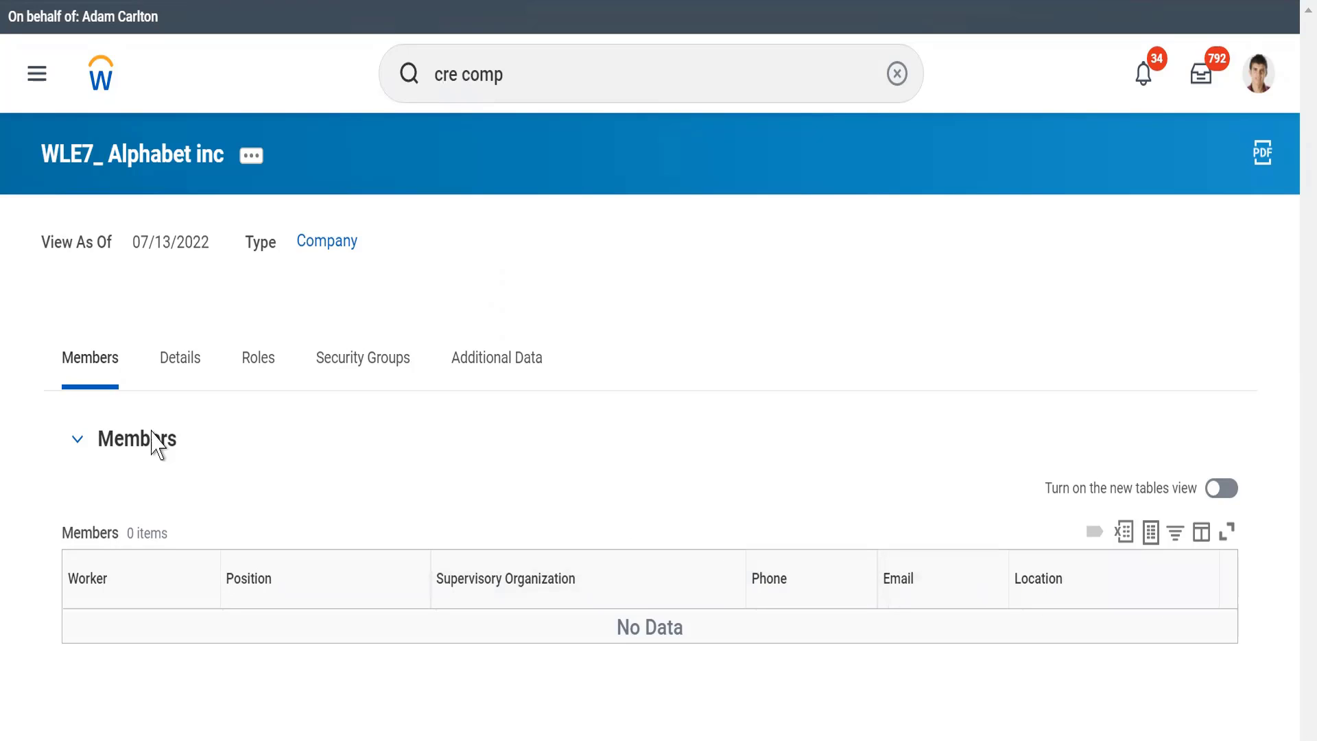
Review the new company's details, including its availability date, and its list of assignable roles
left_click(177, 365)
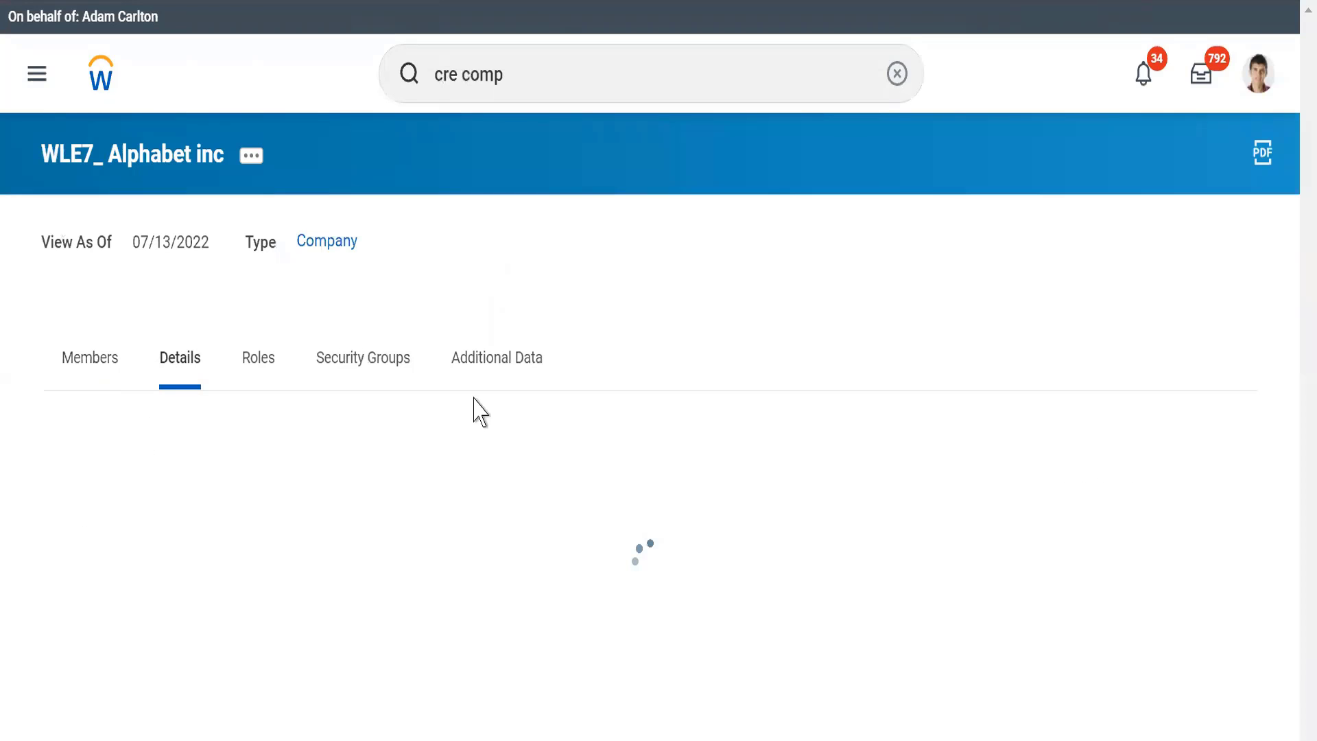
scroll(1291, 480, "down", 2)
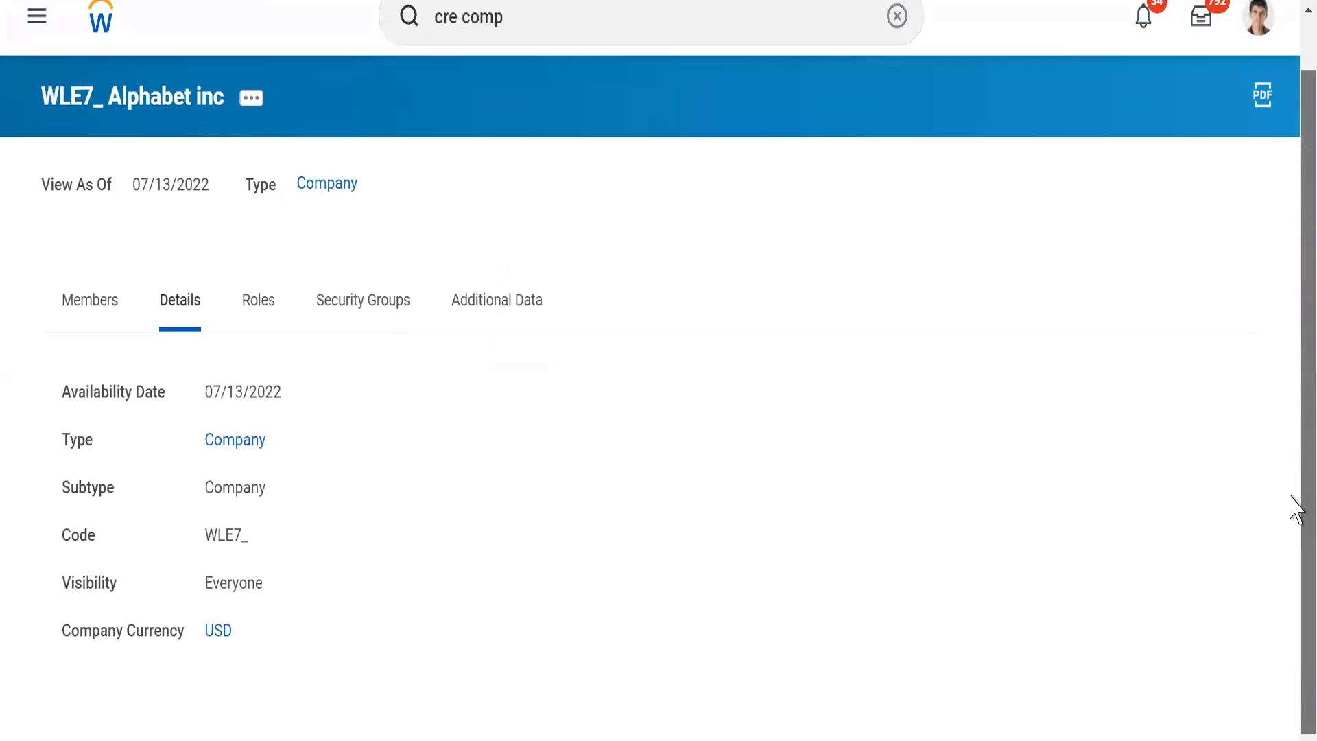
double_click(227, 389)
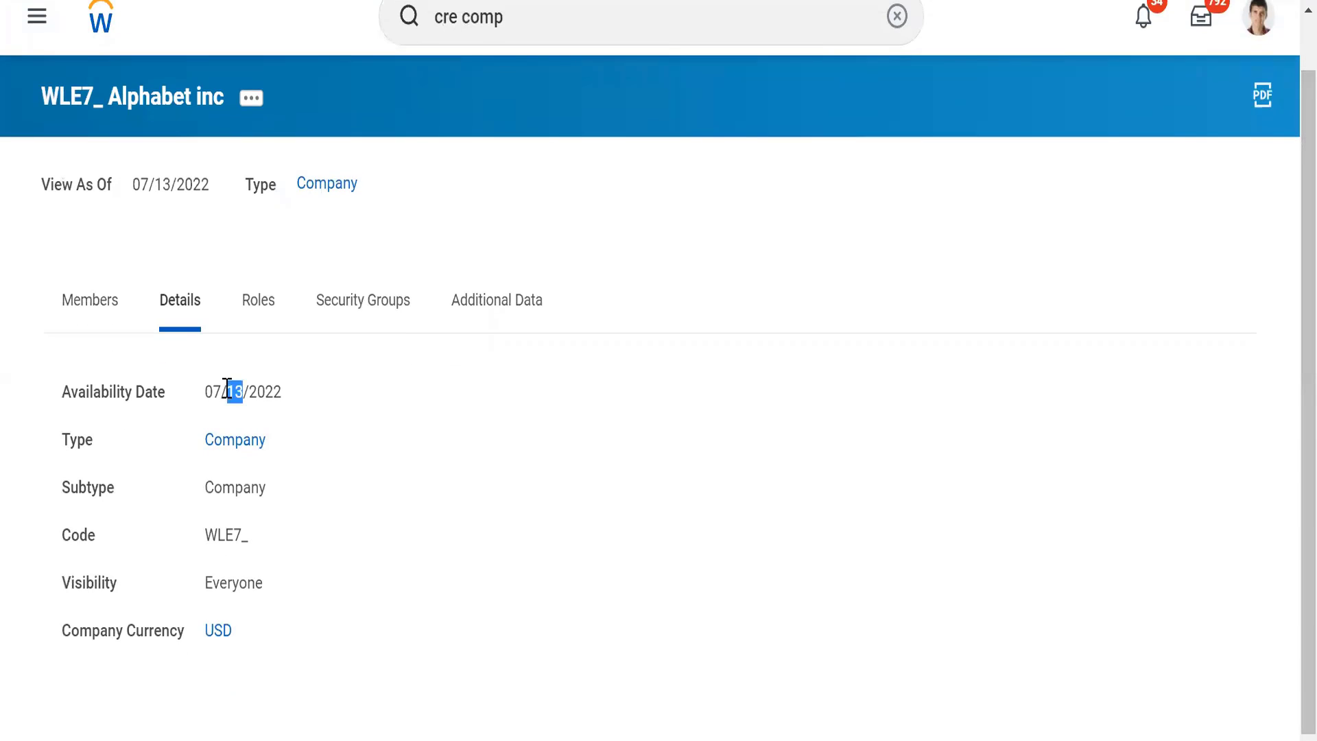
triple_click(228, 389)
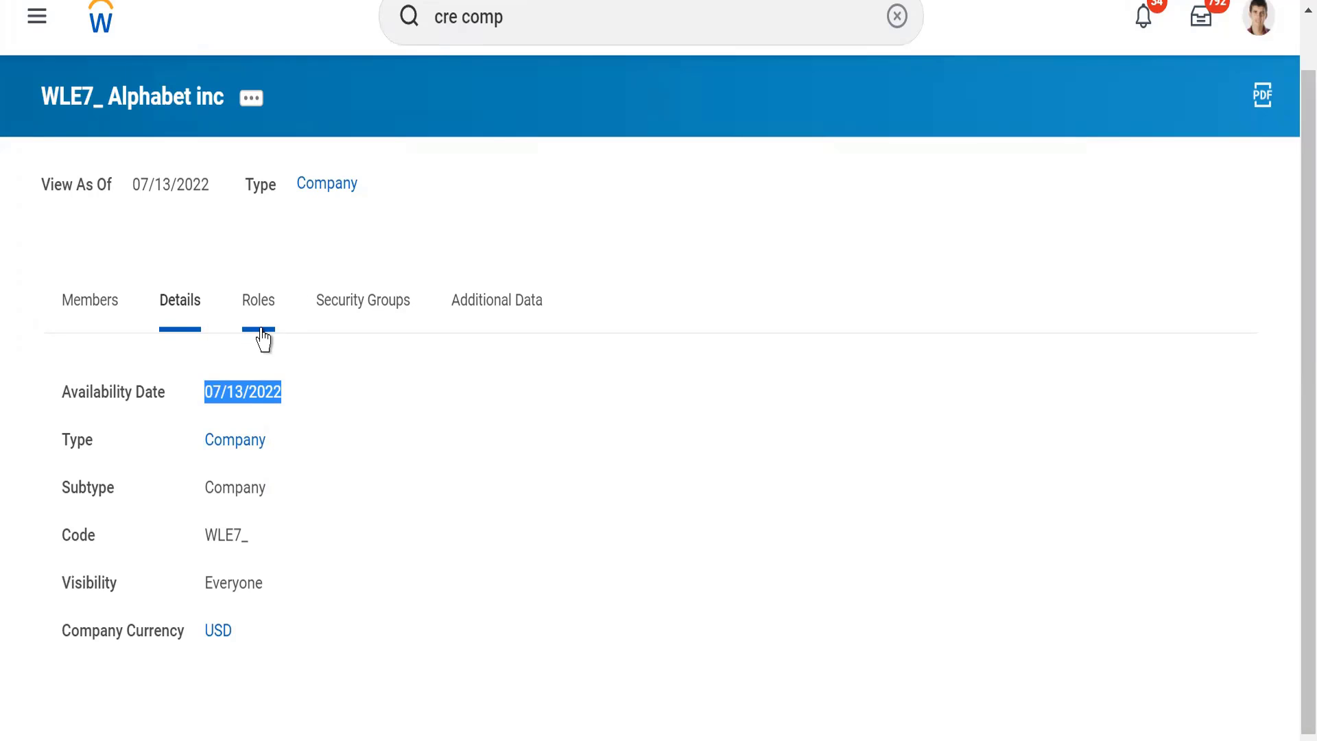
left_click(282, 249)
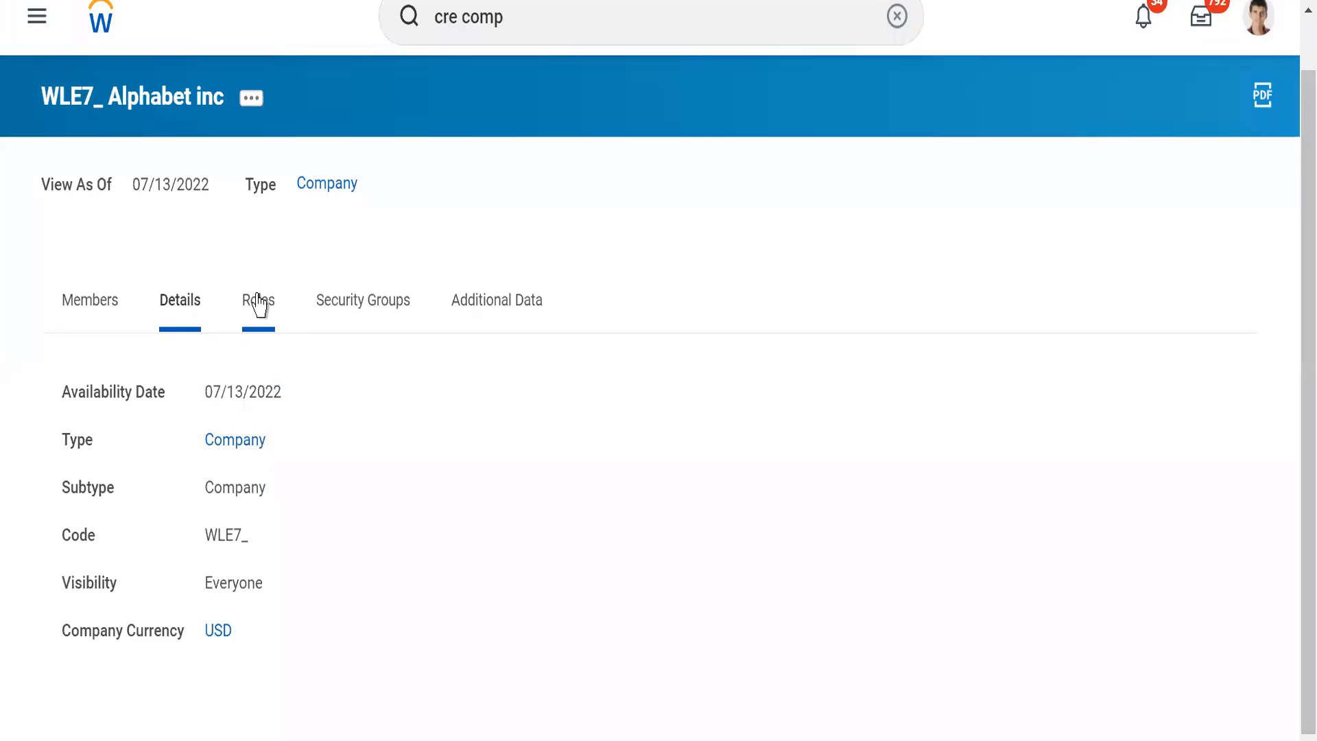
left_click(259, 302)
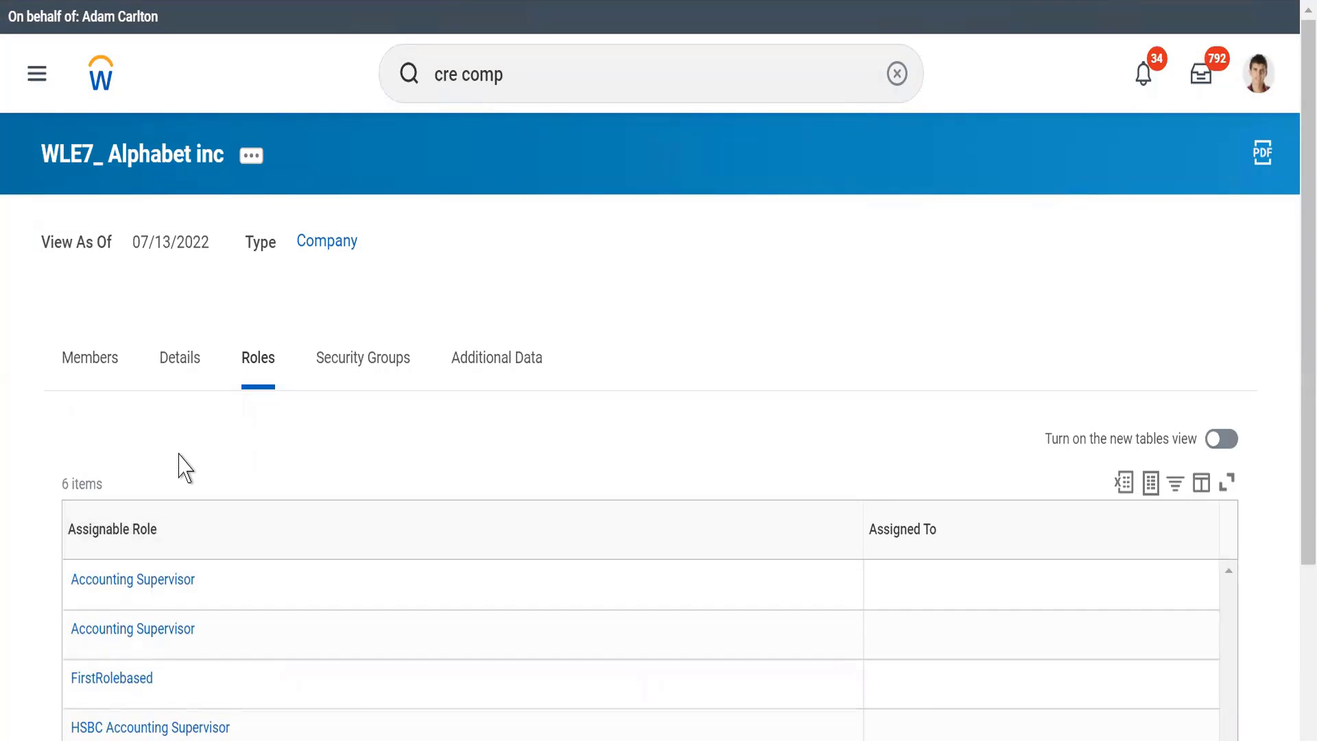
Review the new company's assignable roles, security groups and general details
scroll(182, 467, "down", 3)
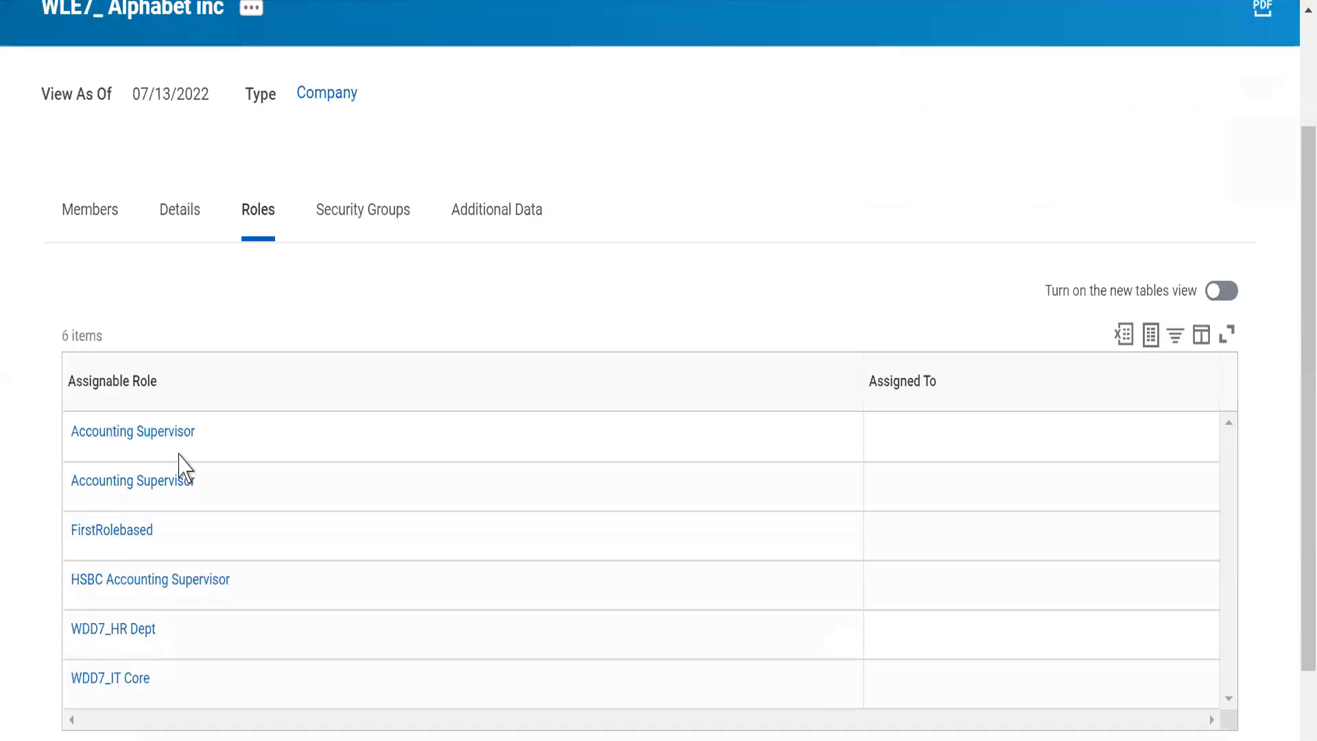
scroll(181, 467, "up", 3)
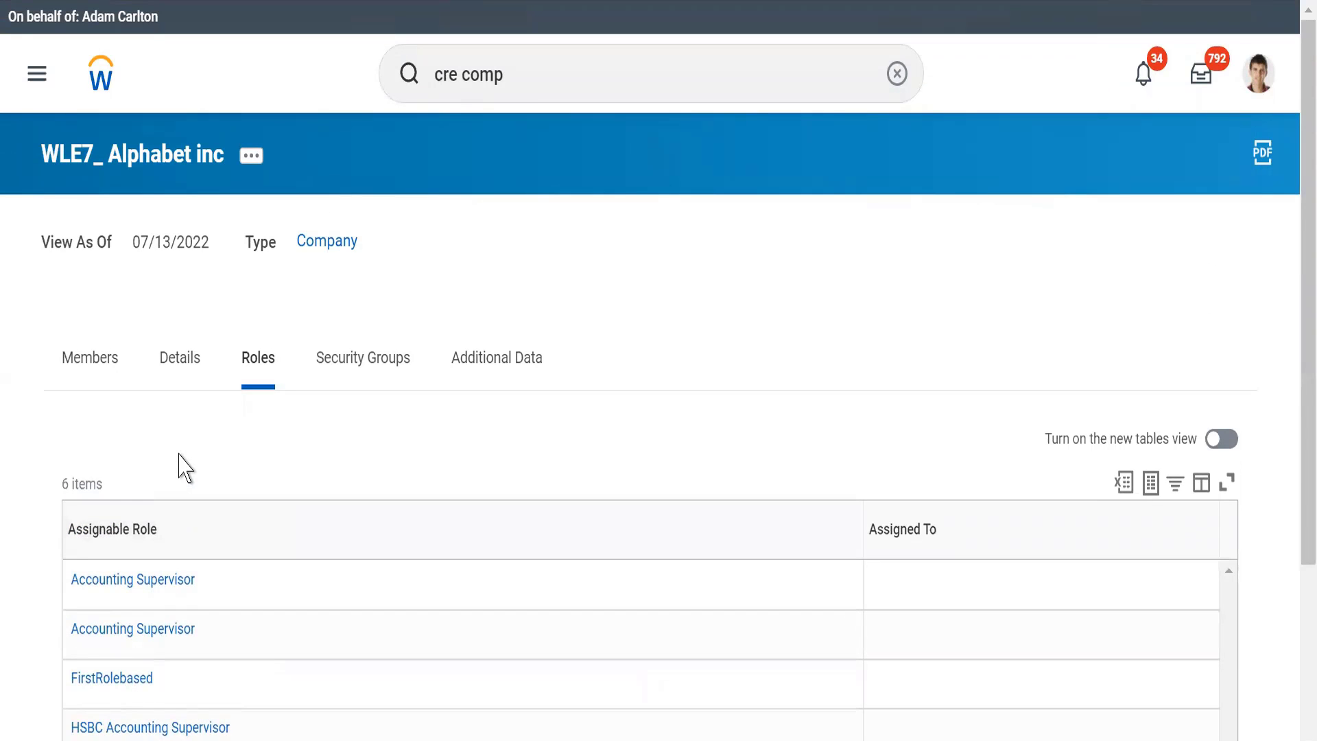
left_click(349, 384)
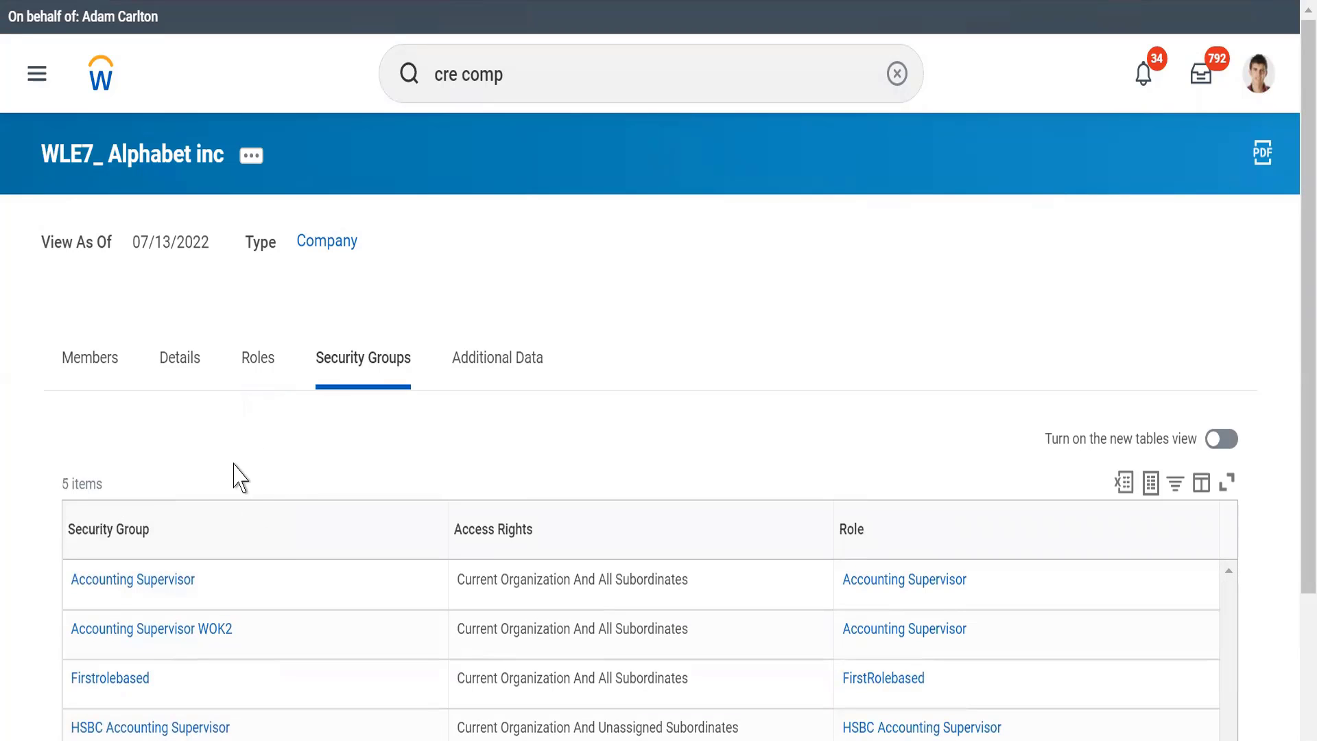
left_click(260, 359)
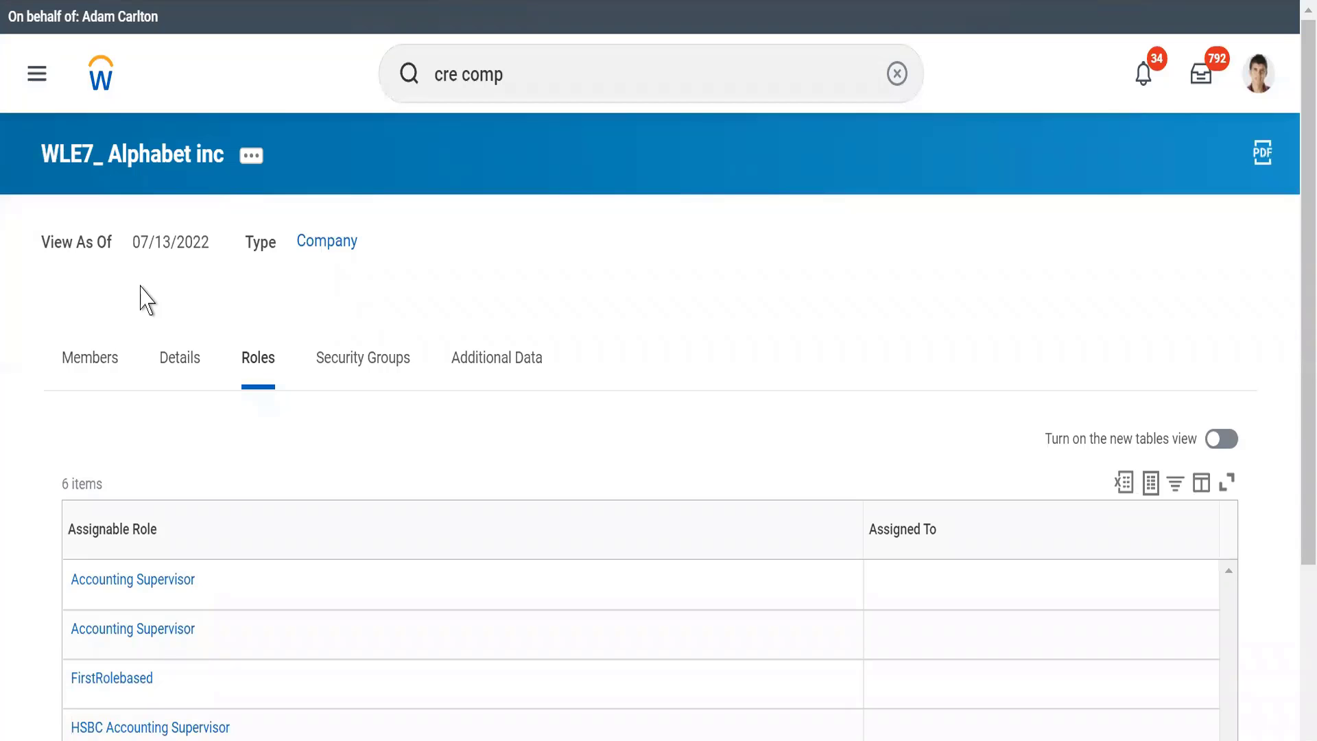
left_click(179, 357)
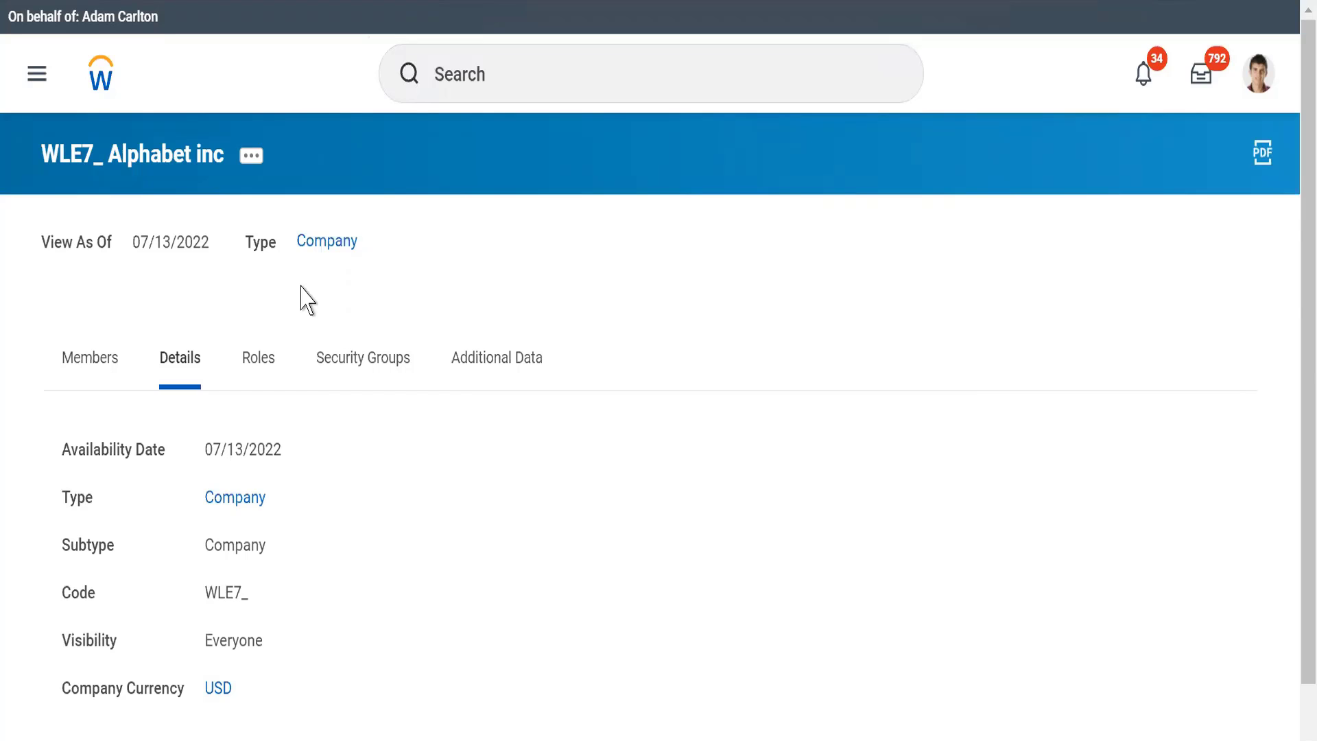
Find the Create Cost Center task and start it under the reorganization WLE7_Alphabet (07/13/2022)
left_click(494, 83)
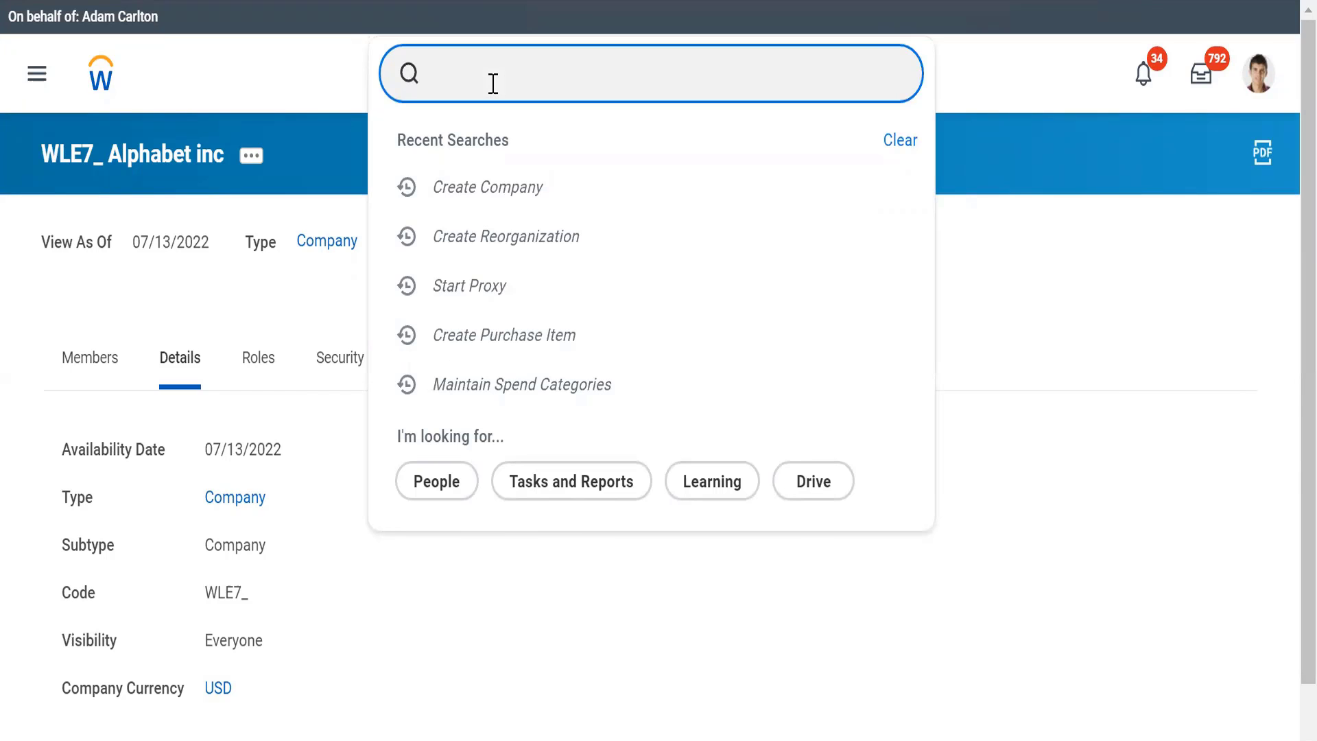
type("cre")
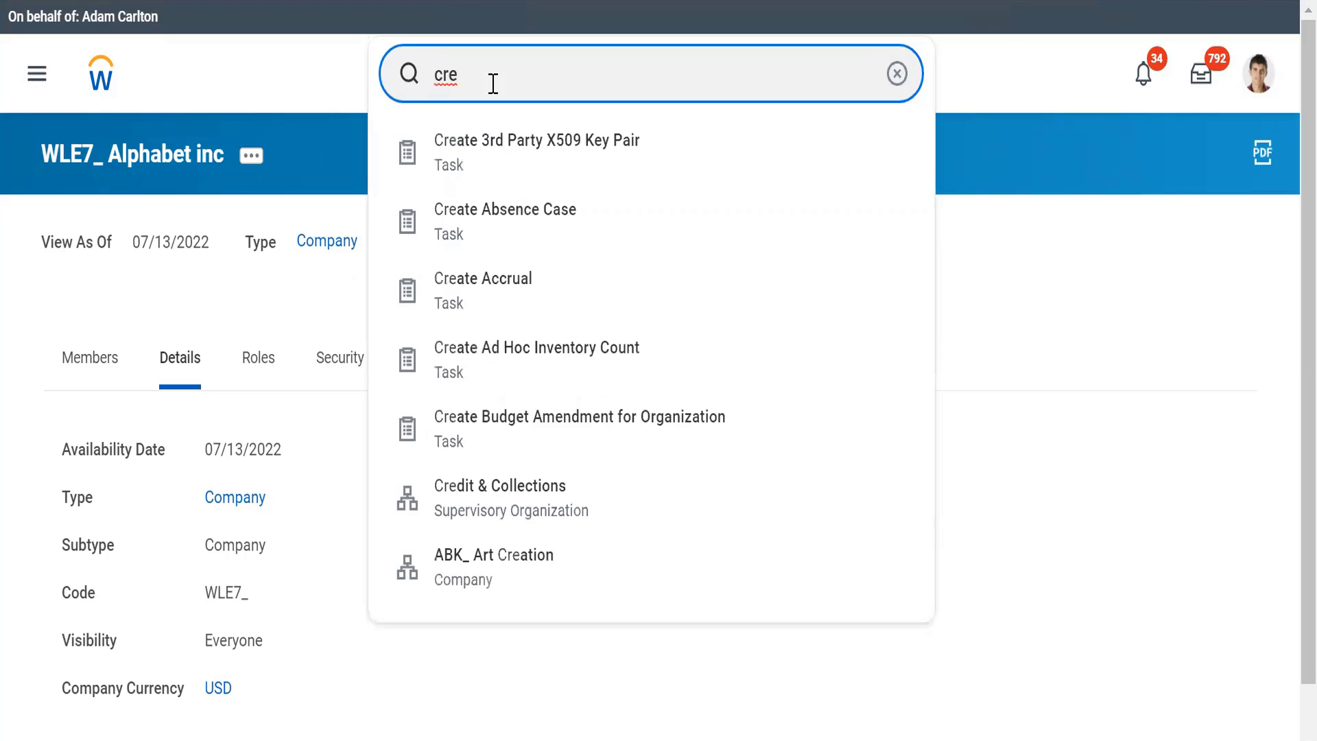
type(" cost cen")
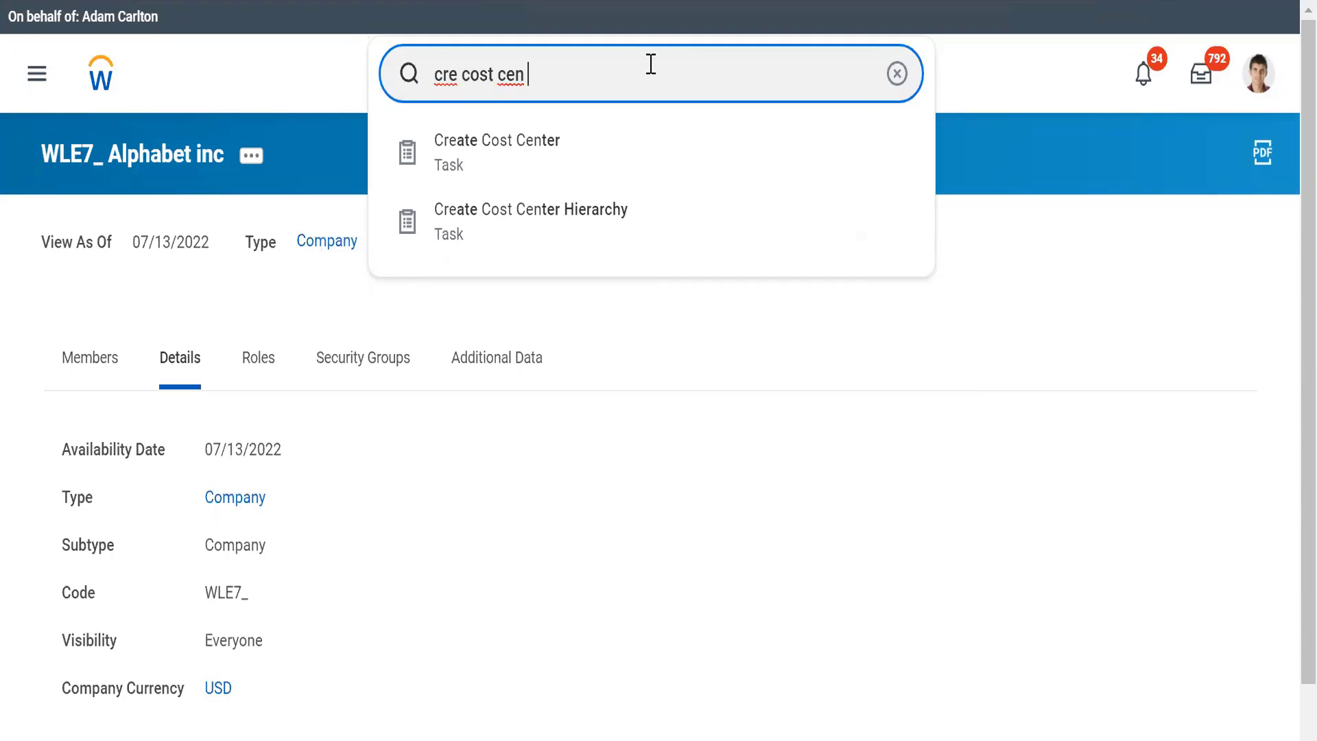
left_click(459, 161)
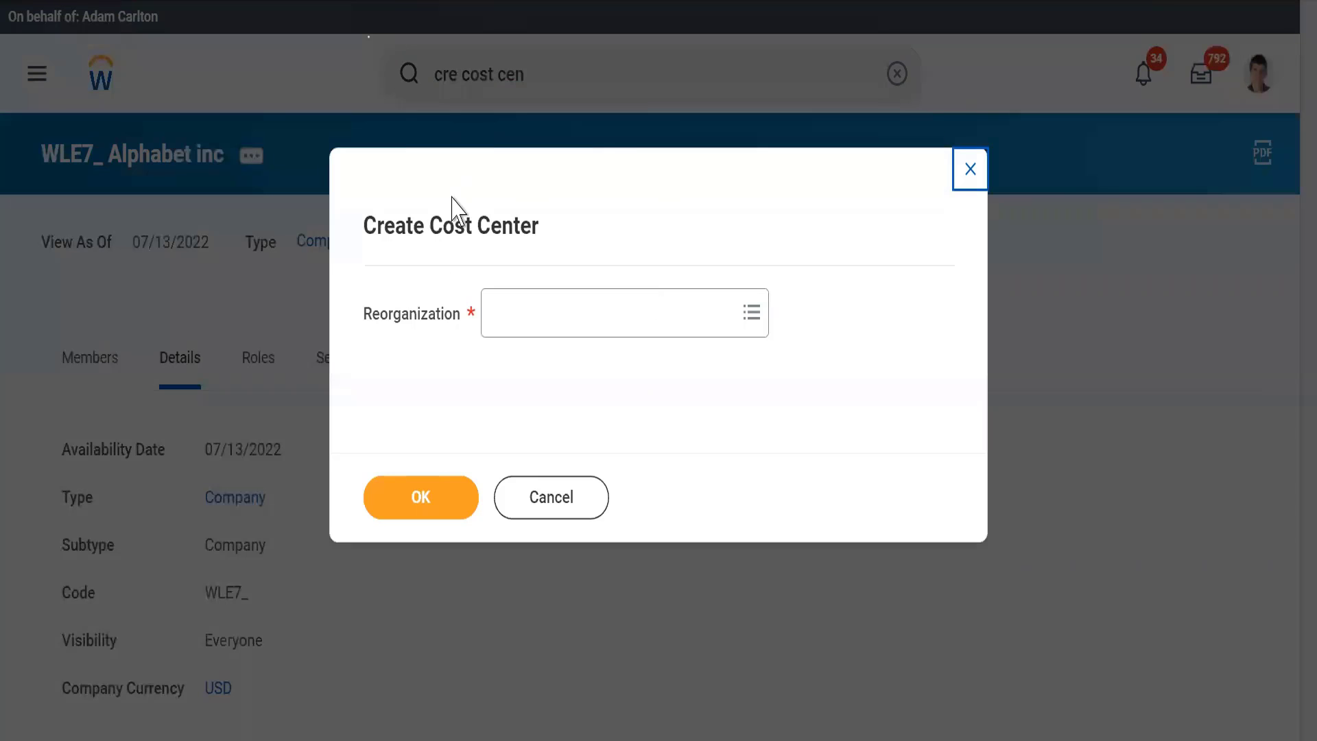
left_click(533, 314)
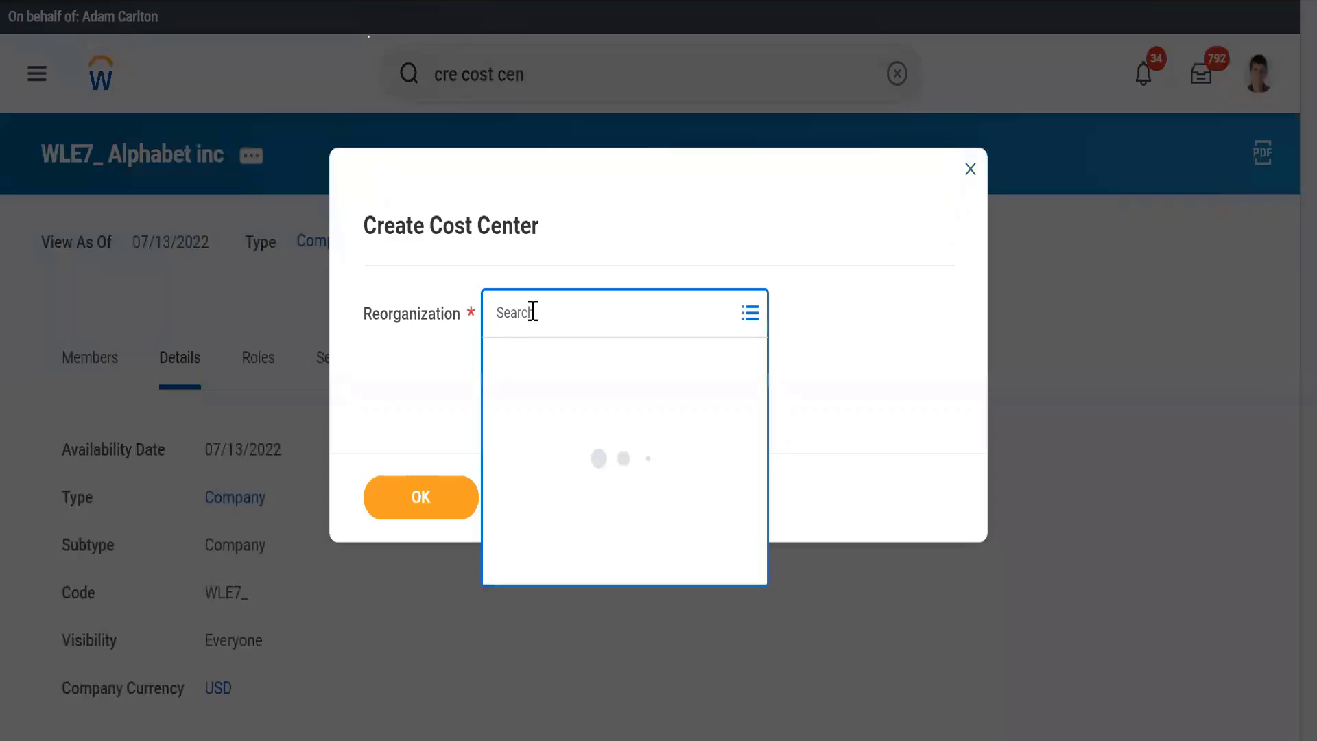
type("WLE7")
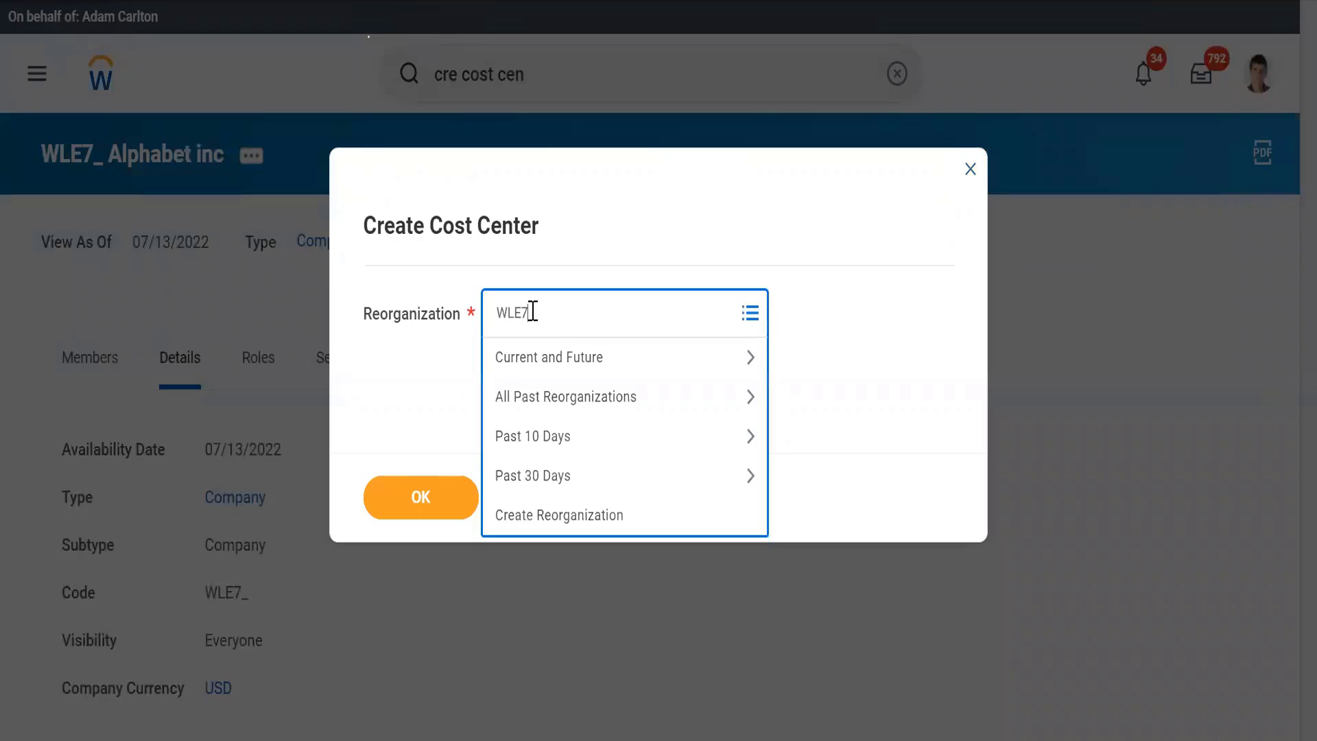
key("Return")
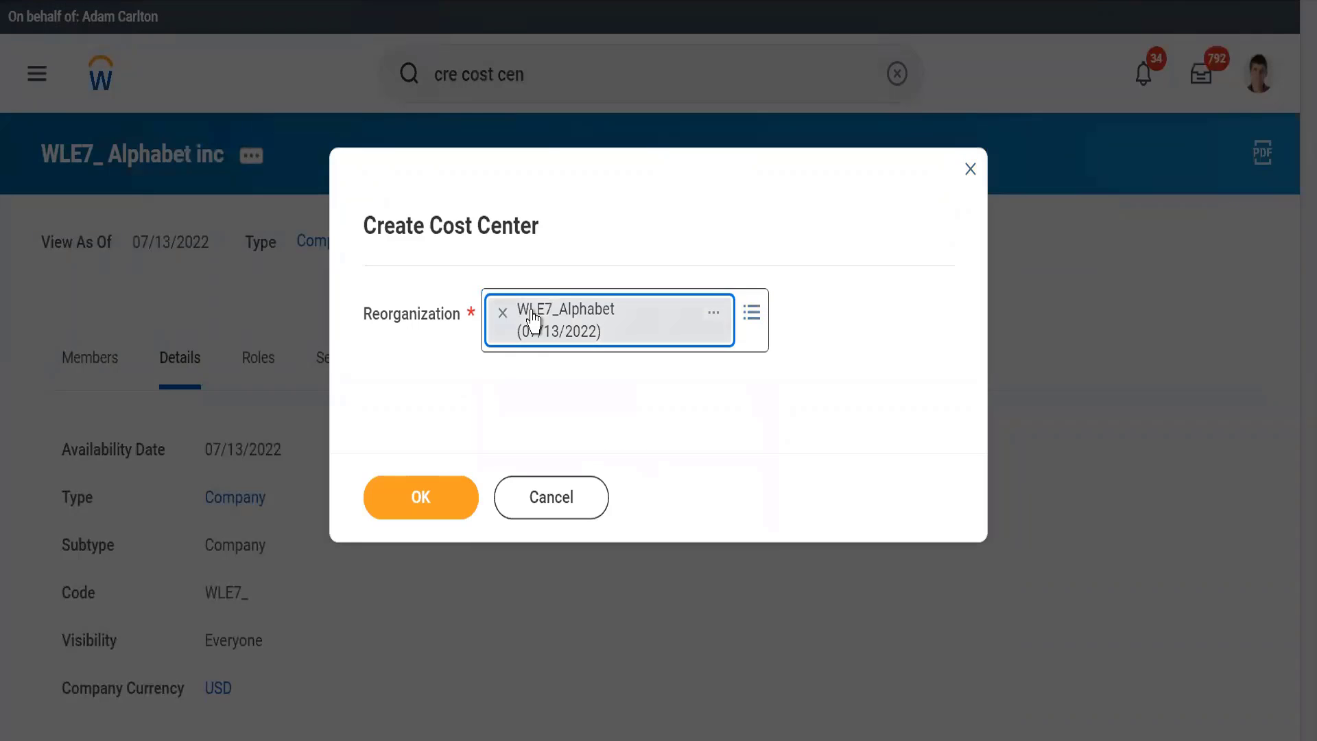
left_click(553, 381)
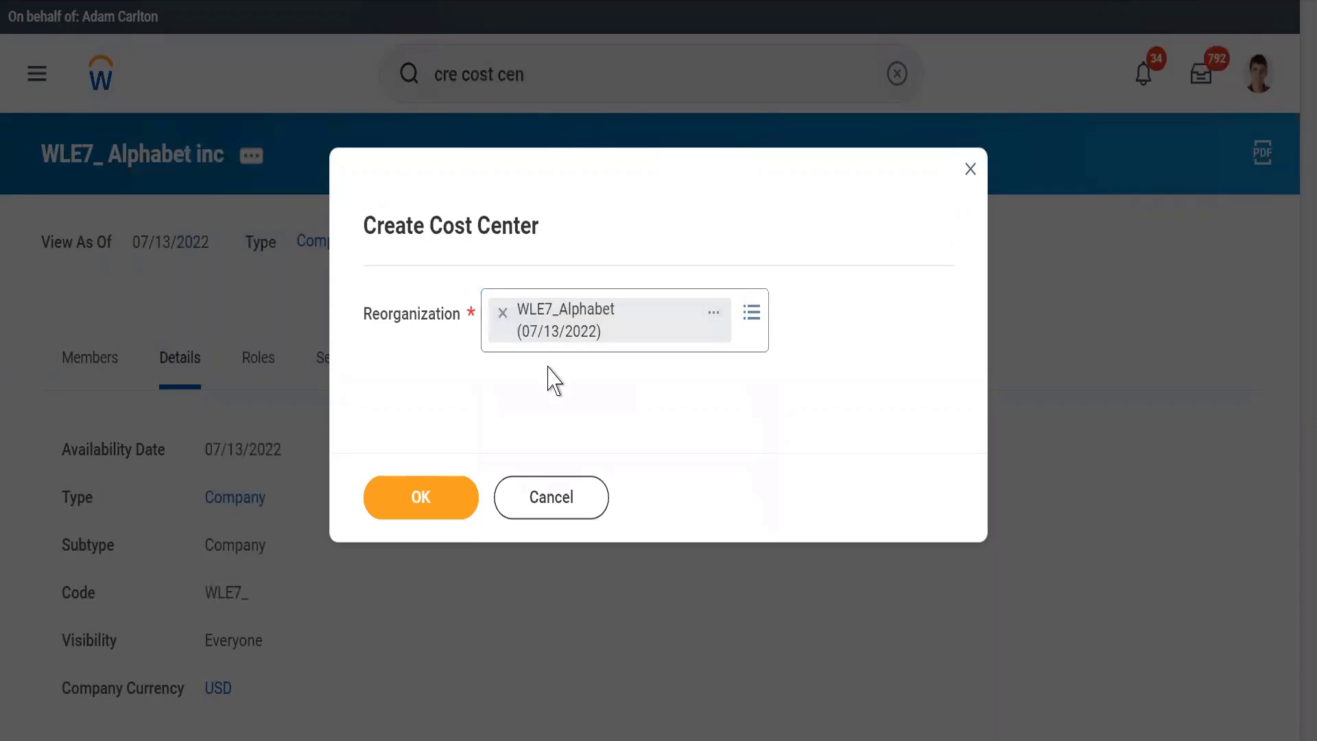
left_click(409, 509)
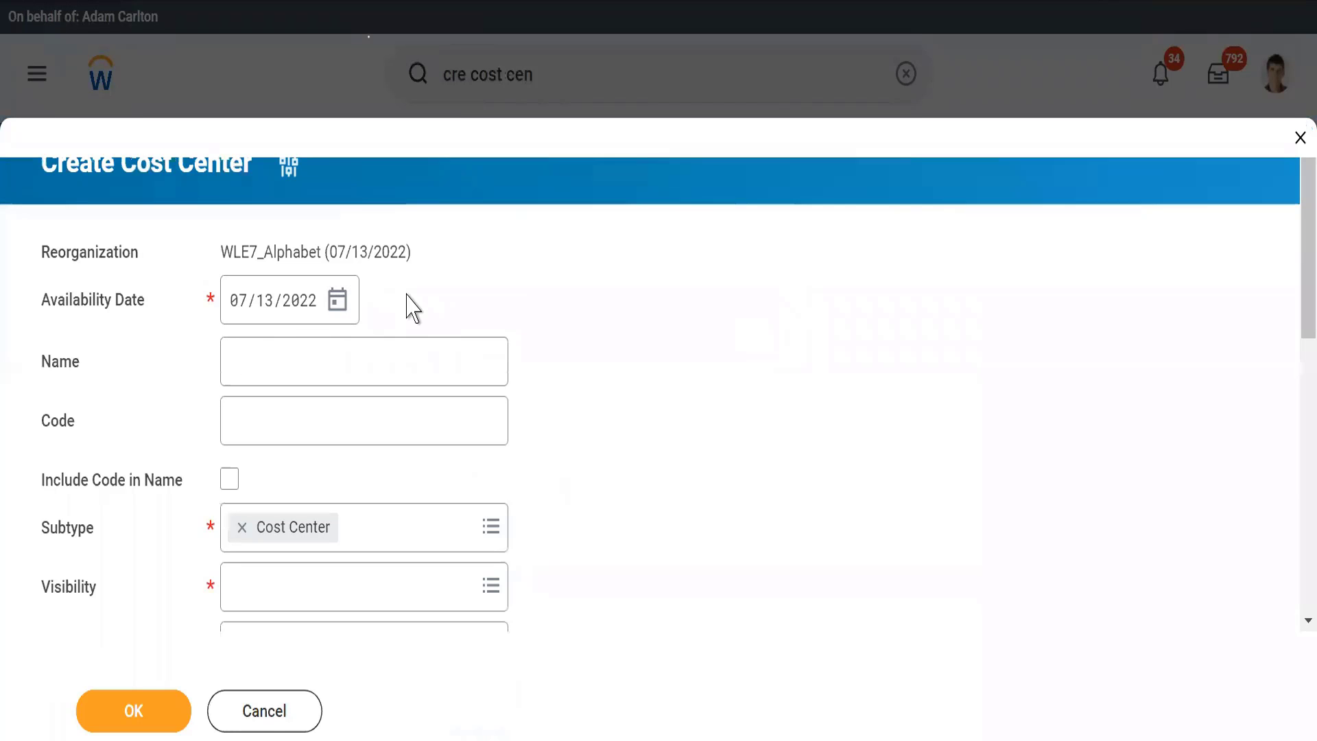
View the related information of the reorganization shown on the cost center form, and close it
left_click_drag(220, 256, 426, 264)
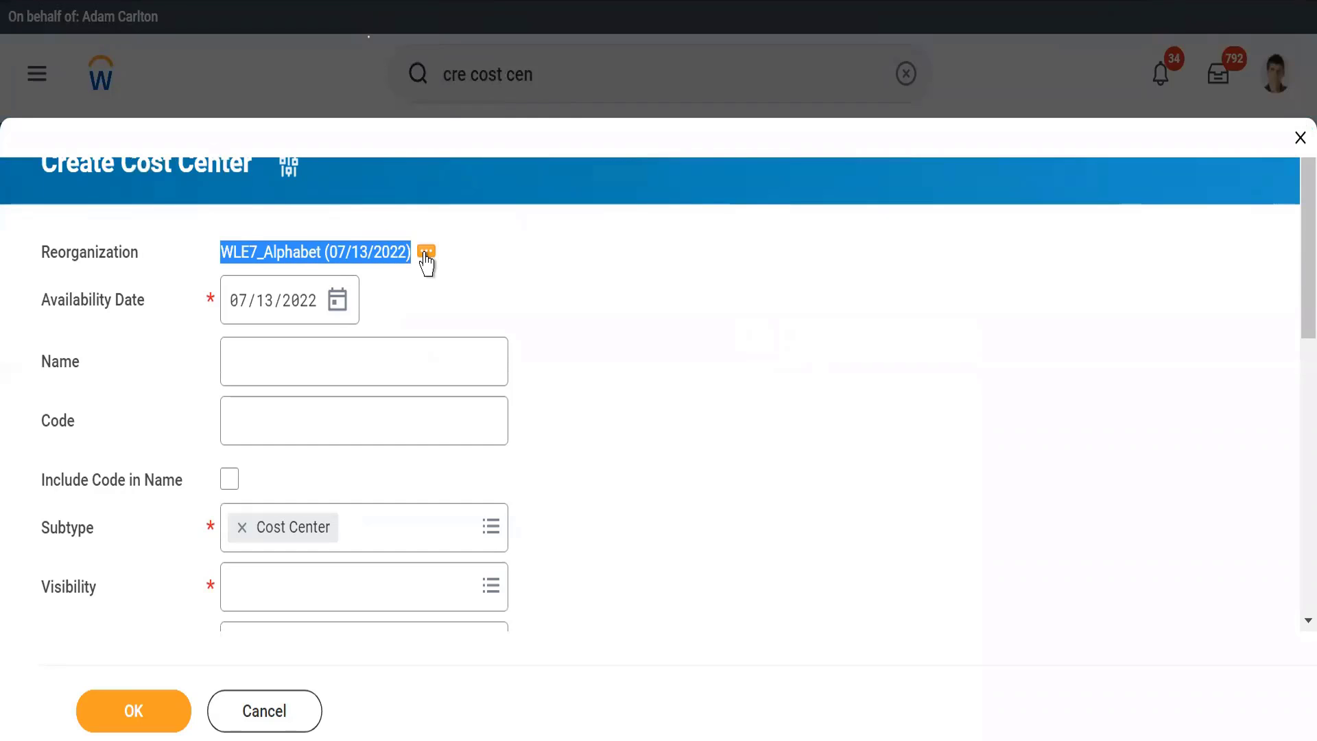
left_click(425, 254)
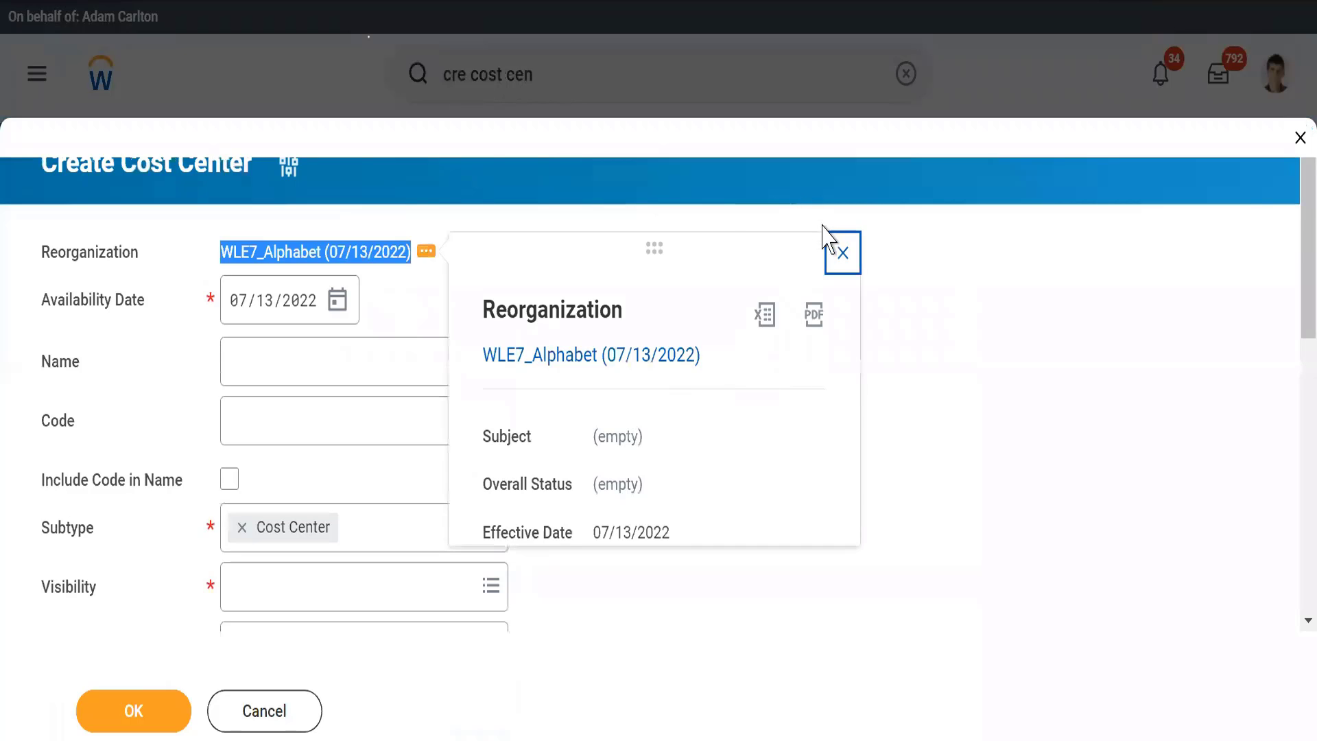
left_click(841, 252)
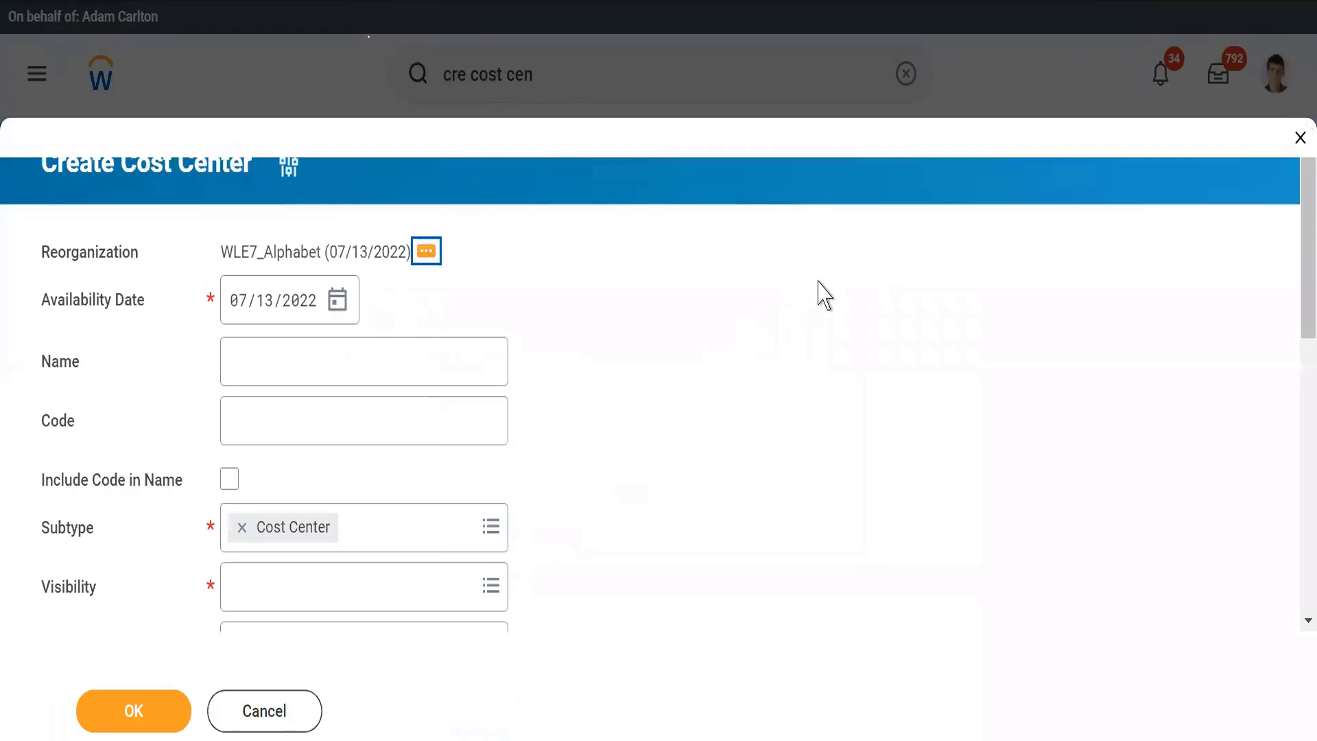
Name the cost center Technology, give it the code WLE7_ and include the code in the name
left_click(256, 347)
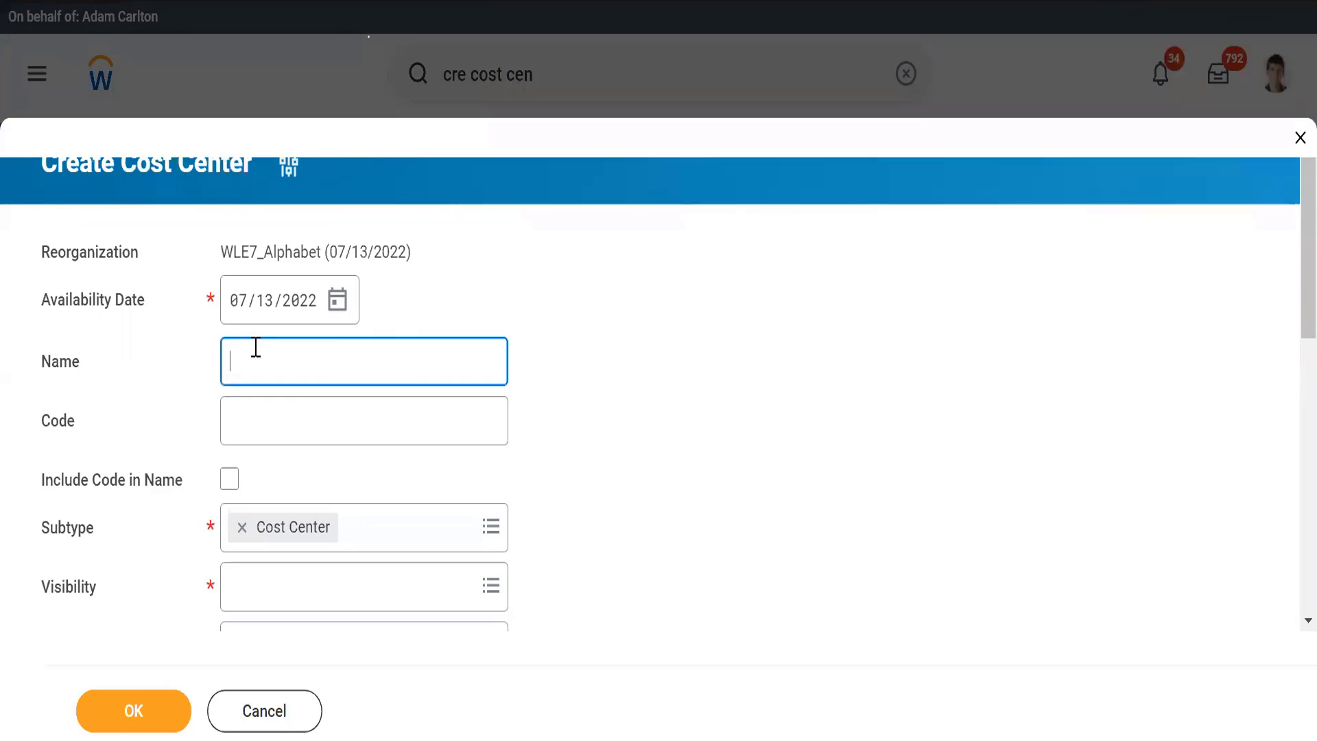
type("Technol")
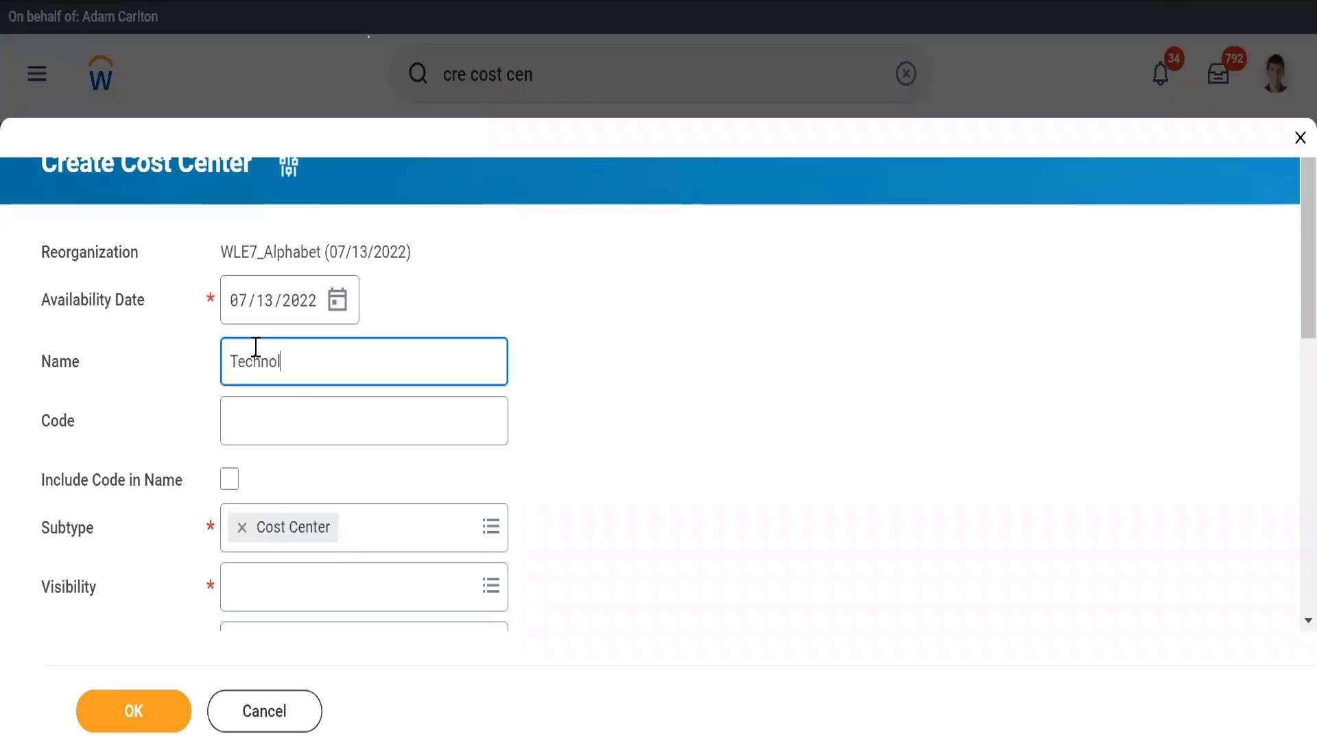
type("ogy")
key("Tab")
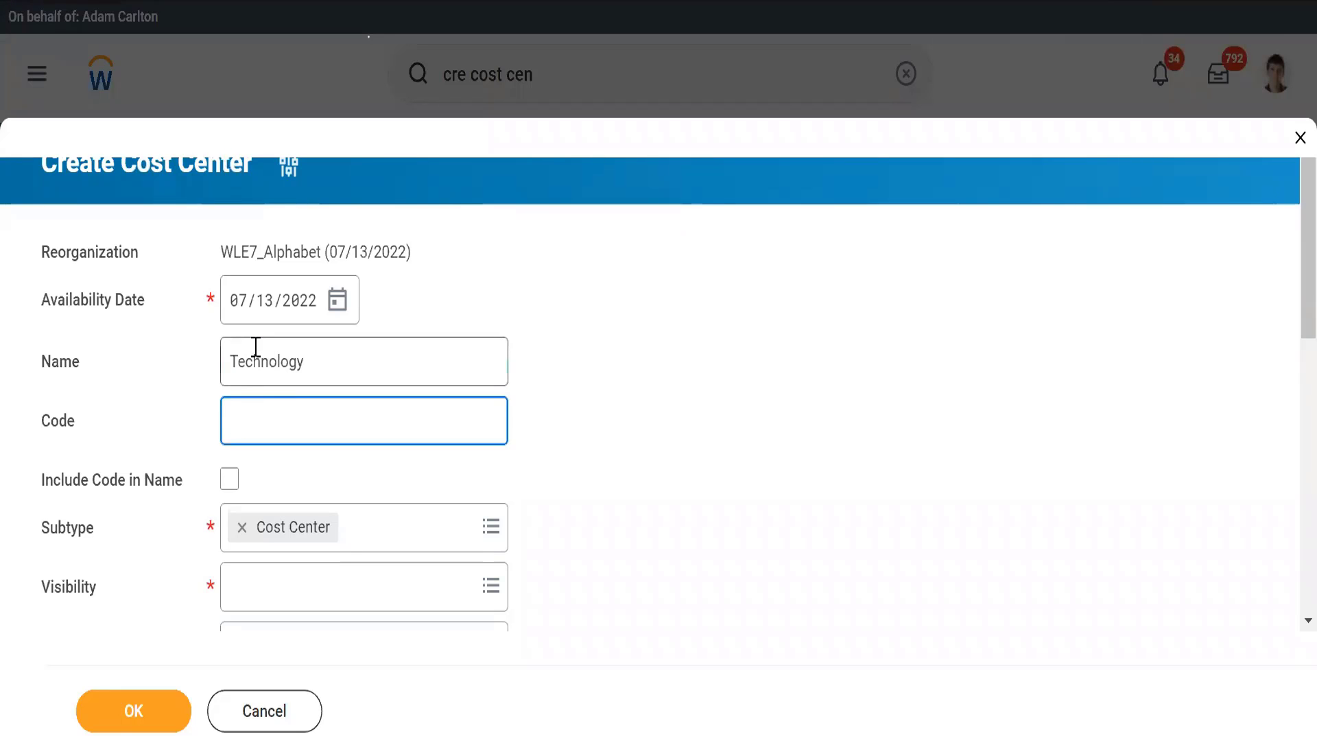
type("WLE7_")
key("Tab")
key("space")
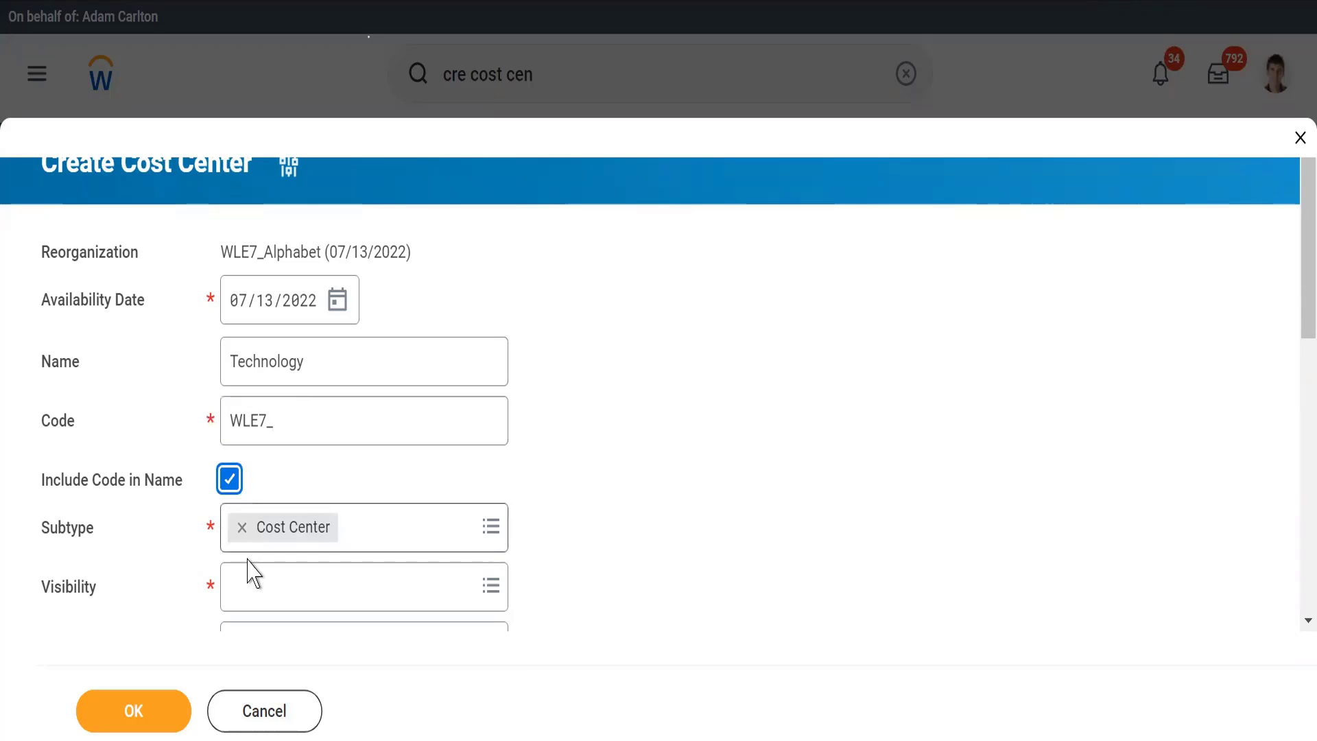
Keep Cost Center as the subtype and set the visibility to Everyone
left_click(393, 532)
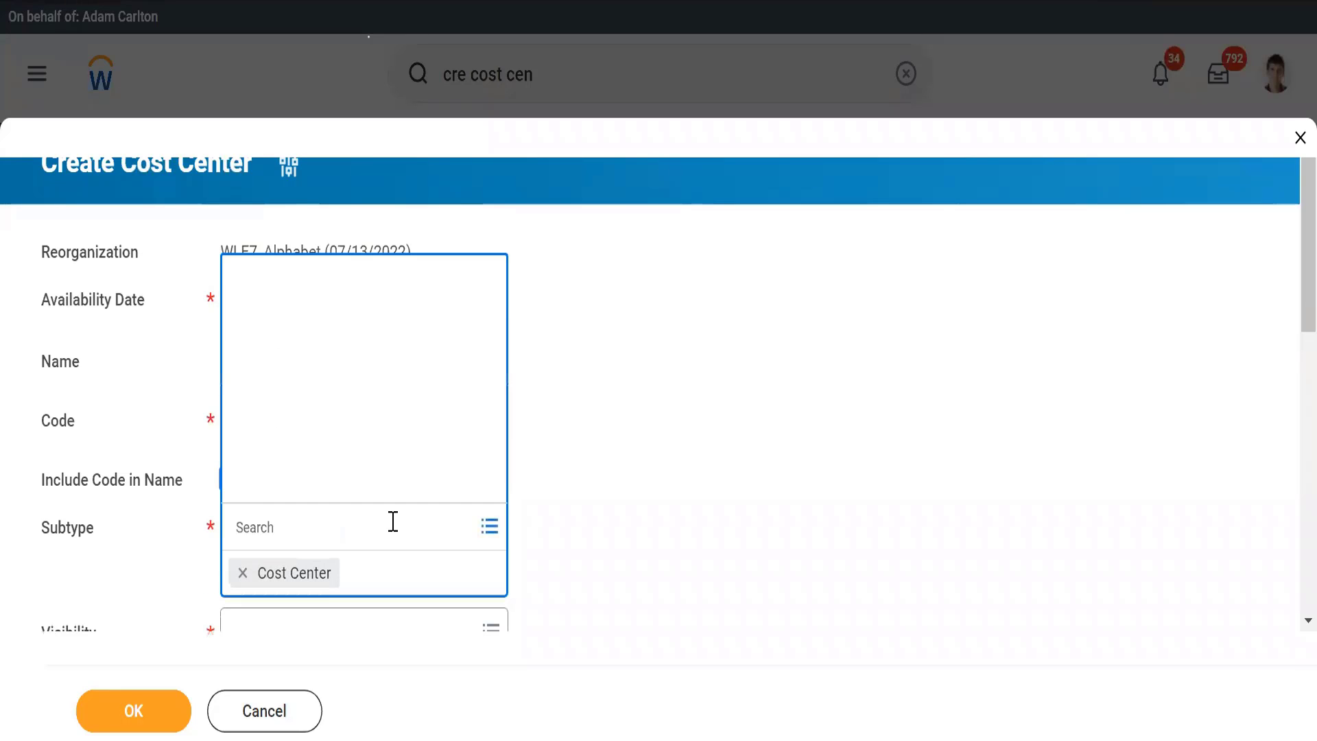
left_click(626, 481)
scroll(626, 481, "down", 4)
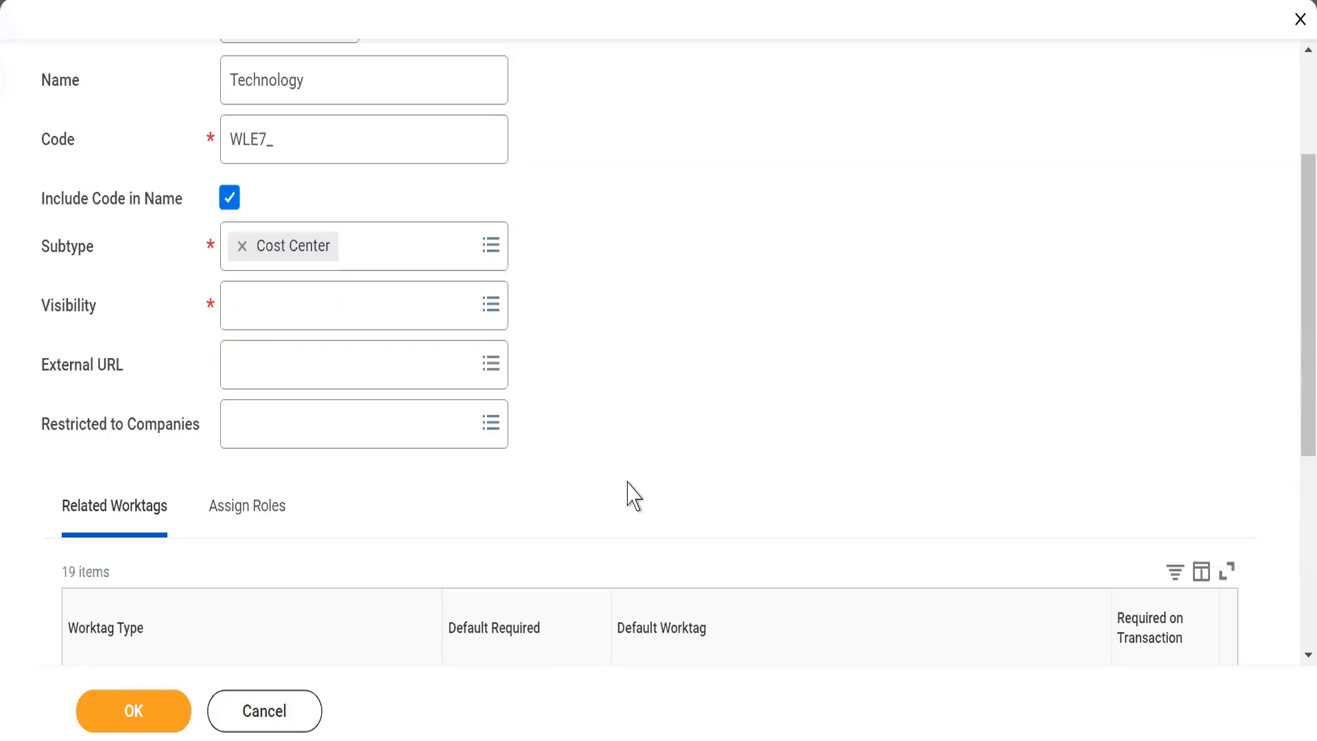
left_click(230, 304)
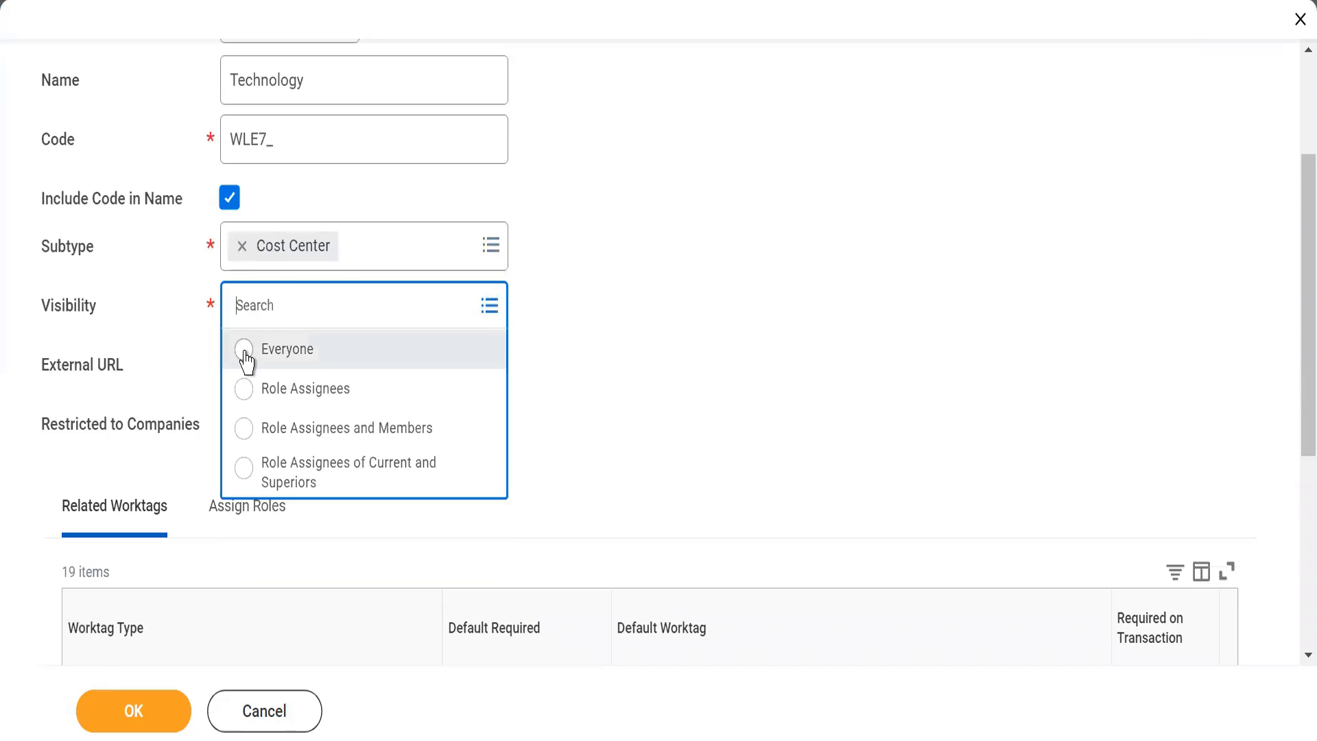
left_click(246, 348)
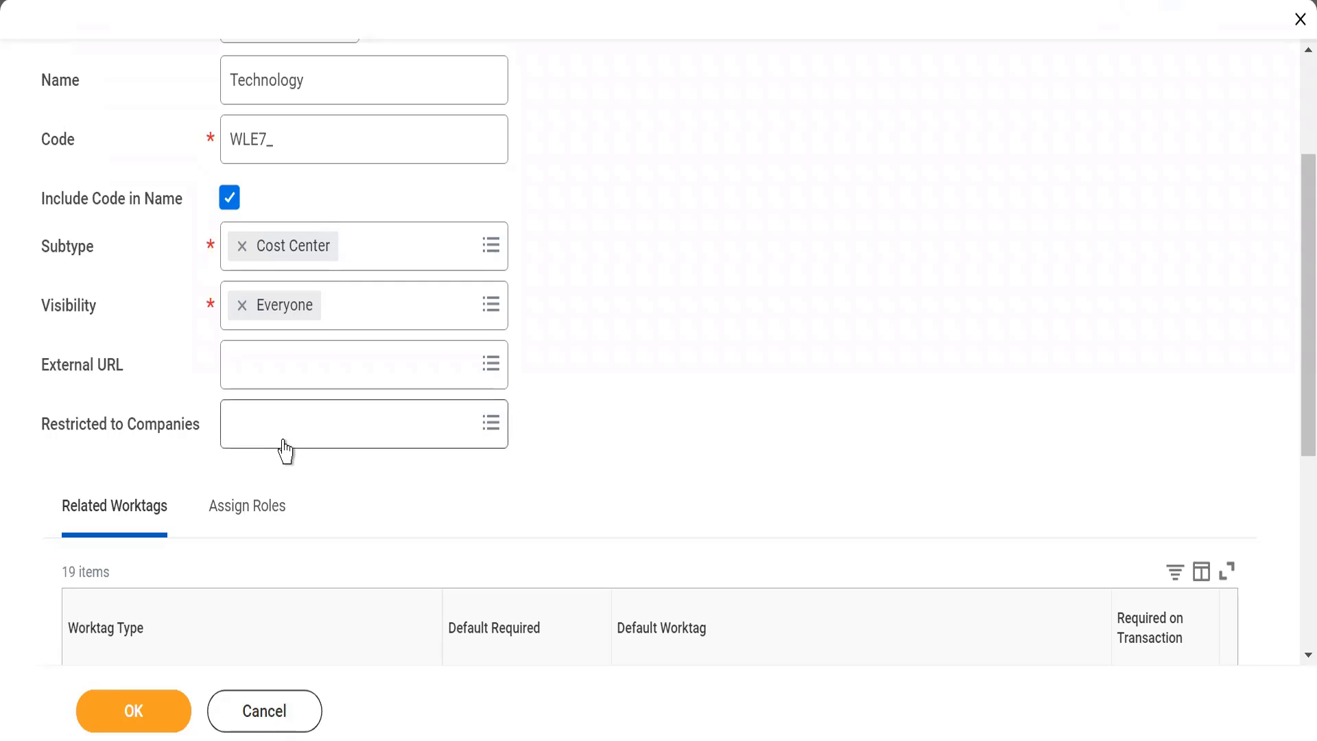
Check the selection categories offered for Restricted to Companies without choosing any
scroll(579, 437, "down", 1)
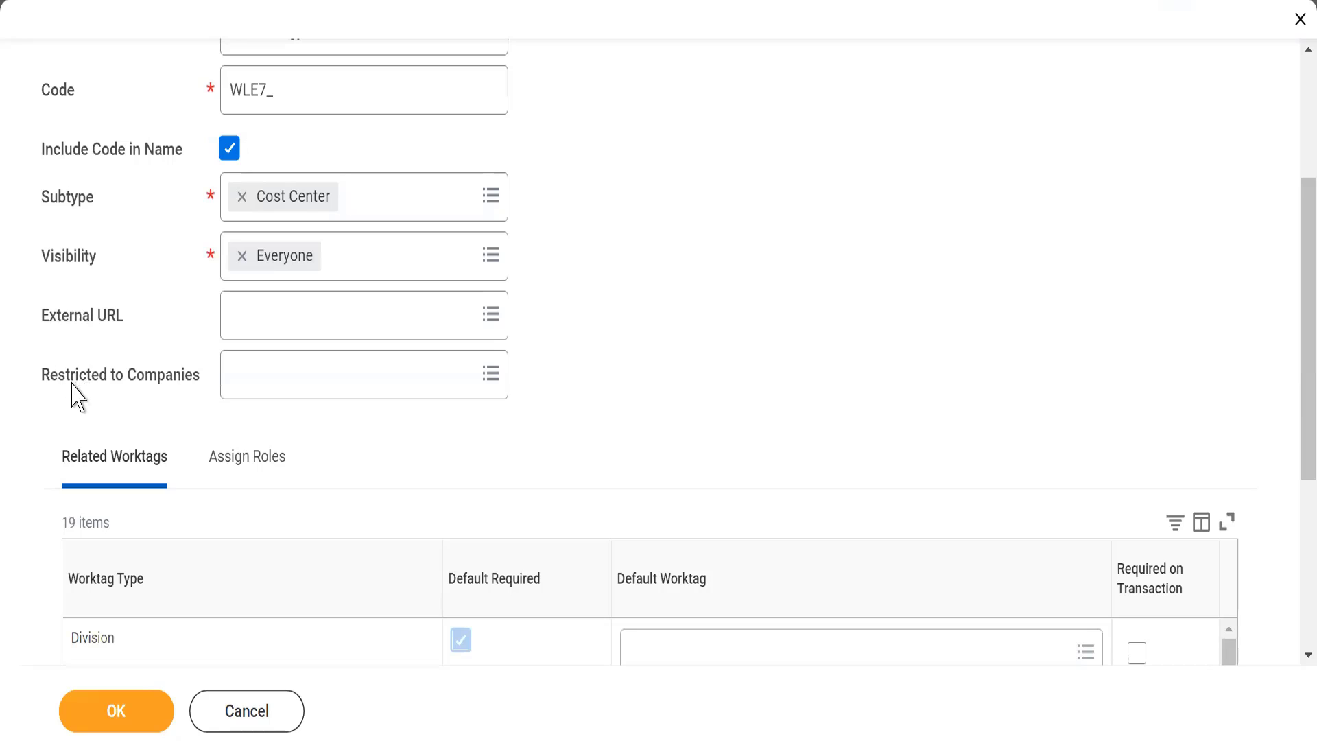
left_click_drag(71, 384, 158, 382)
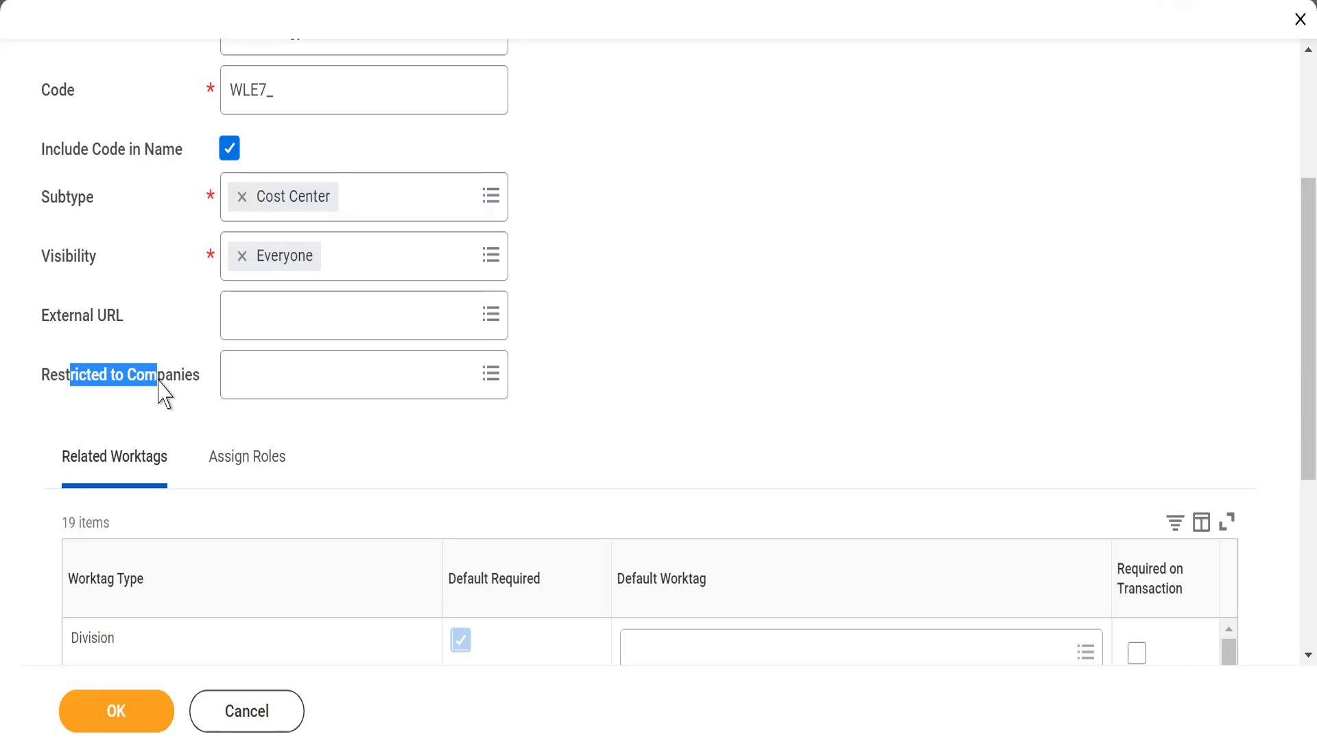
left_click(165, 400)
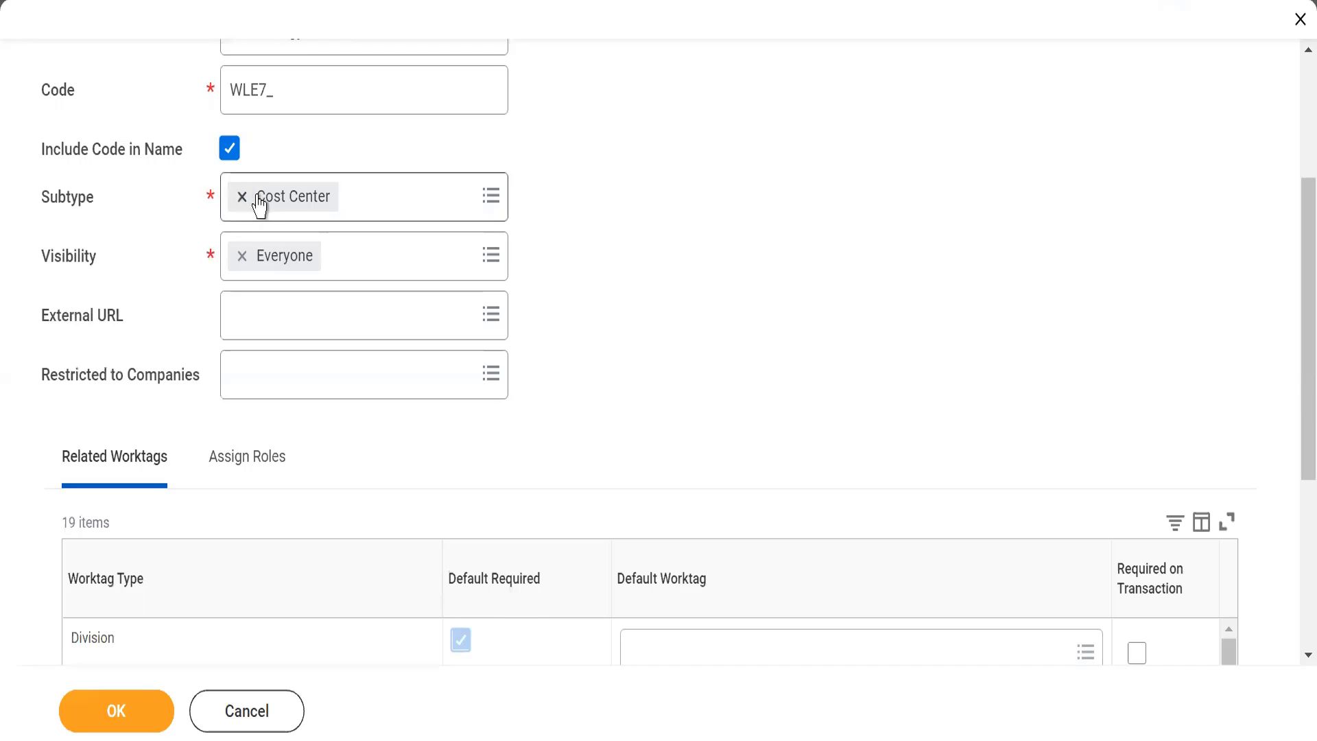
left_click(261, 394)
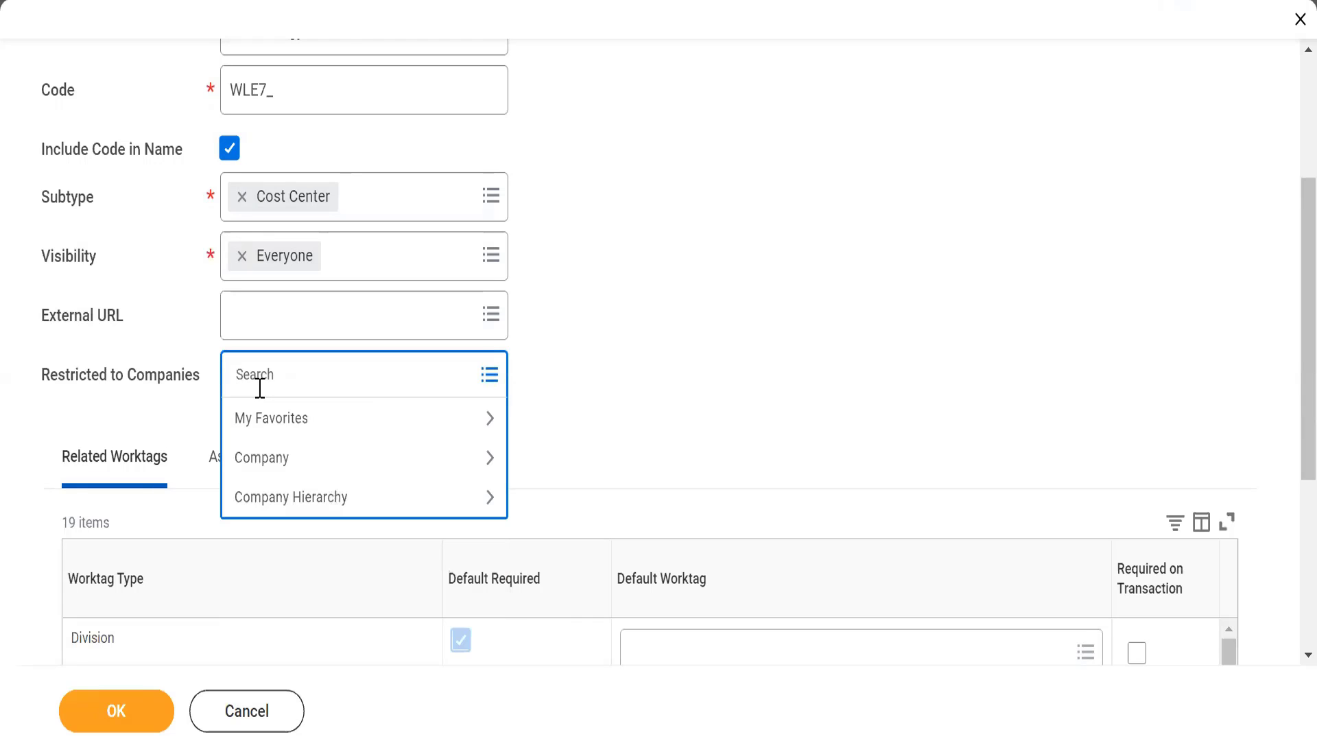
left_click(576, 346)
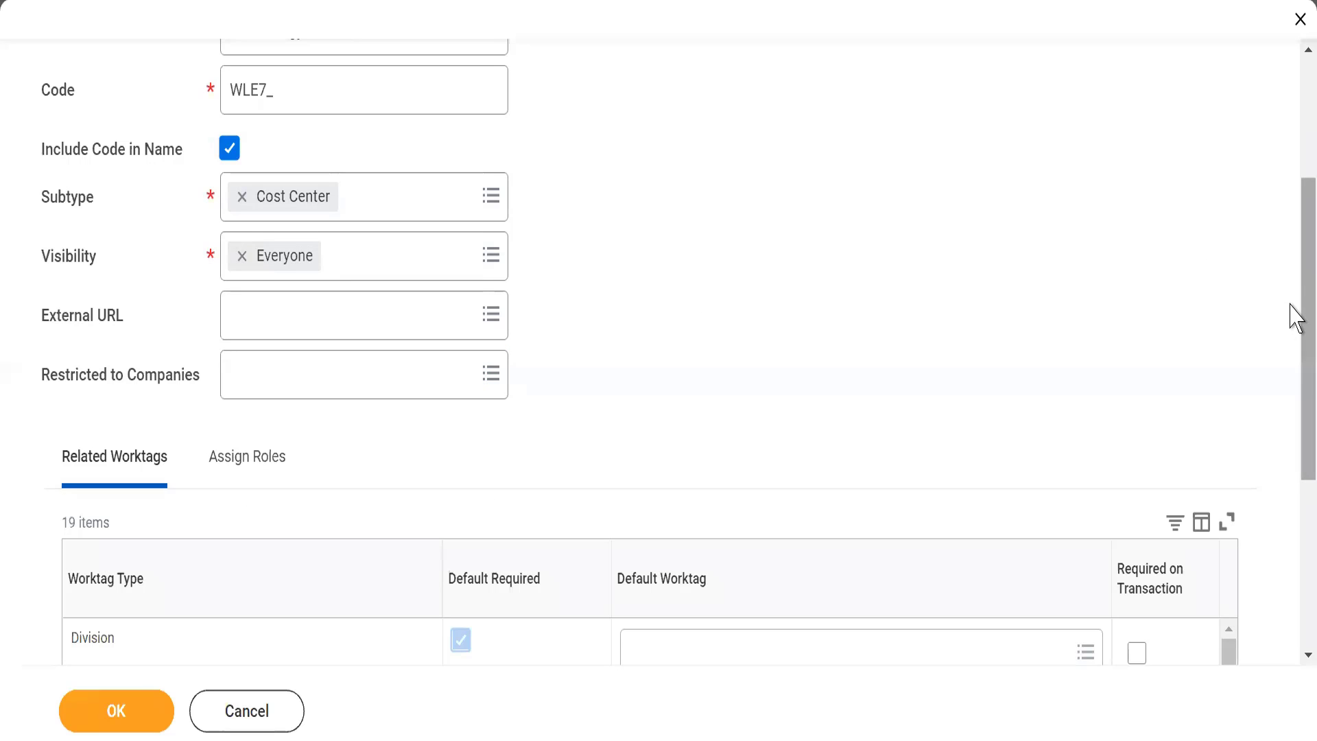
Examine the Division entry in the cost center's Related Worktags table
scroll(1295, 370, "down", 1)
scroll(1295, 371, "down", 2)
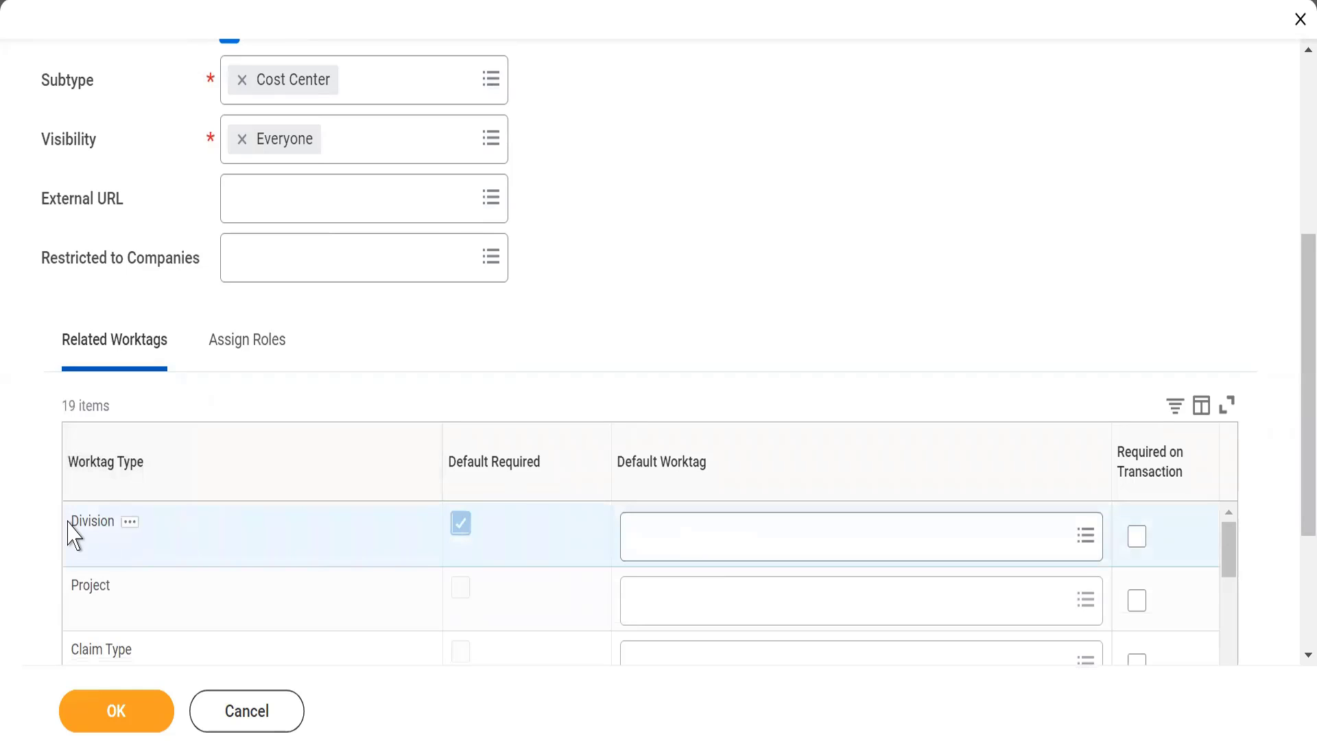
left_click_drag(71, 529, 115, 520)
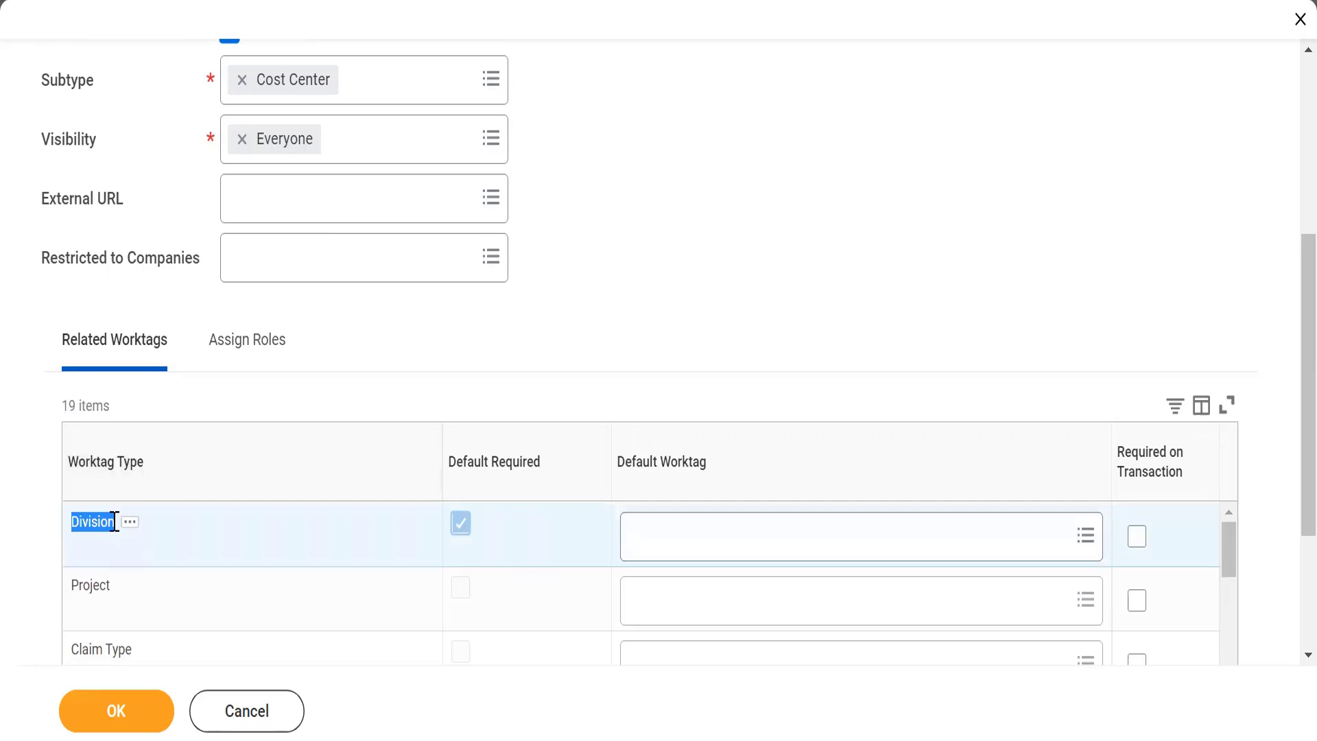
left_click(688, 250)
double_click(95, 523)
left_click(691, 261)
Try to submit the cost center without a default worktag for Division, then read and close the error details
left_click(81, 729)
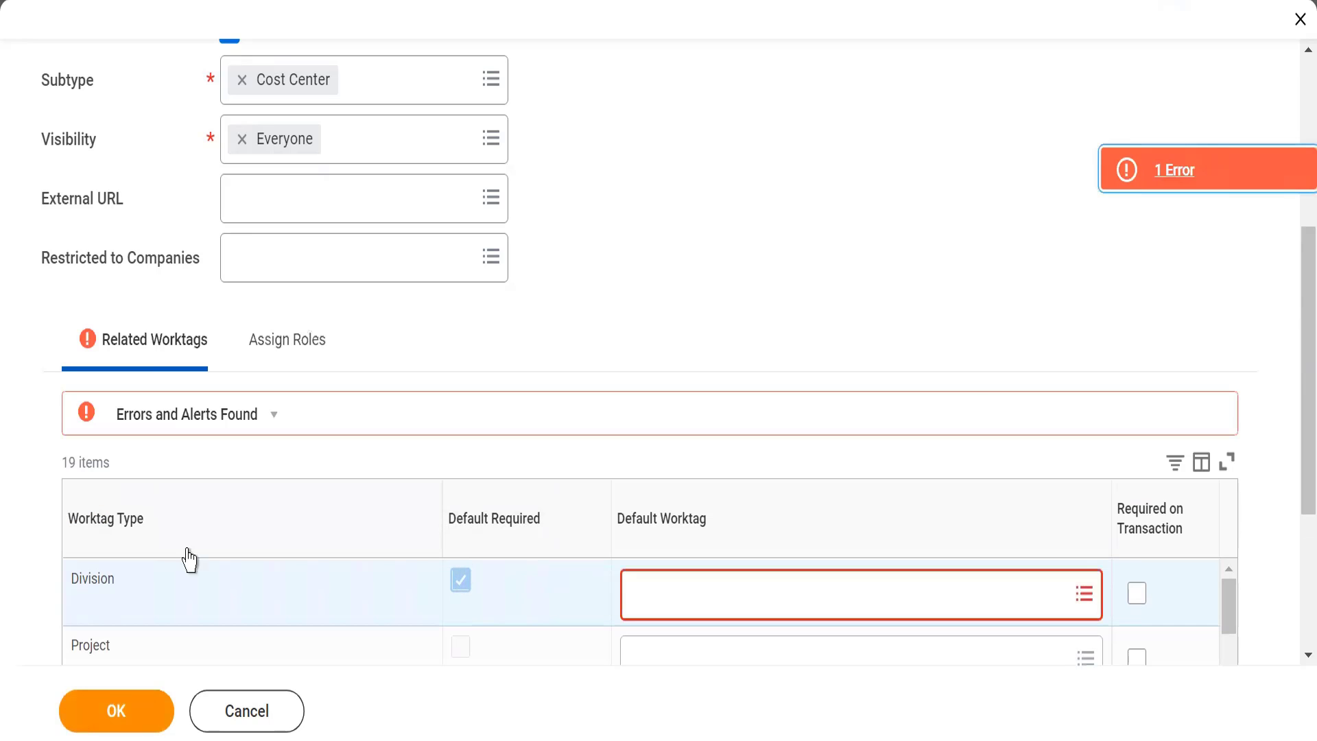
left_click(1265, 182)
left_click_drag(529, 419, 846, 359)
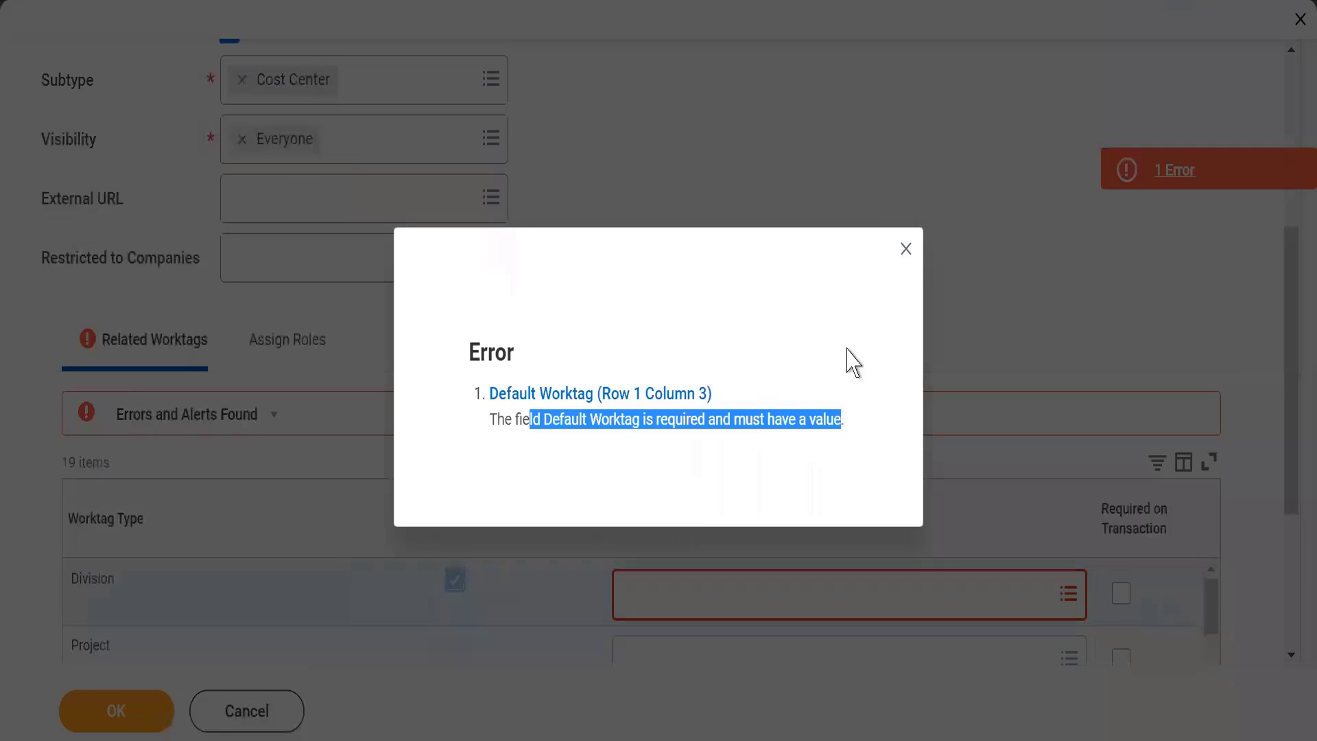
left_click(906, 249)
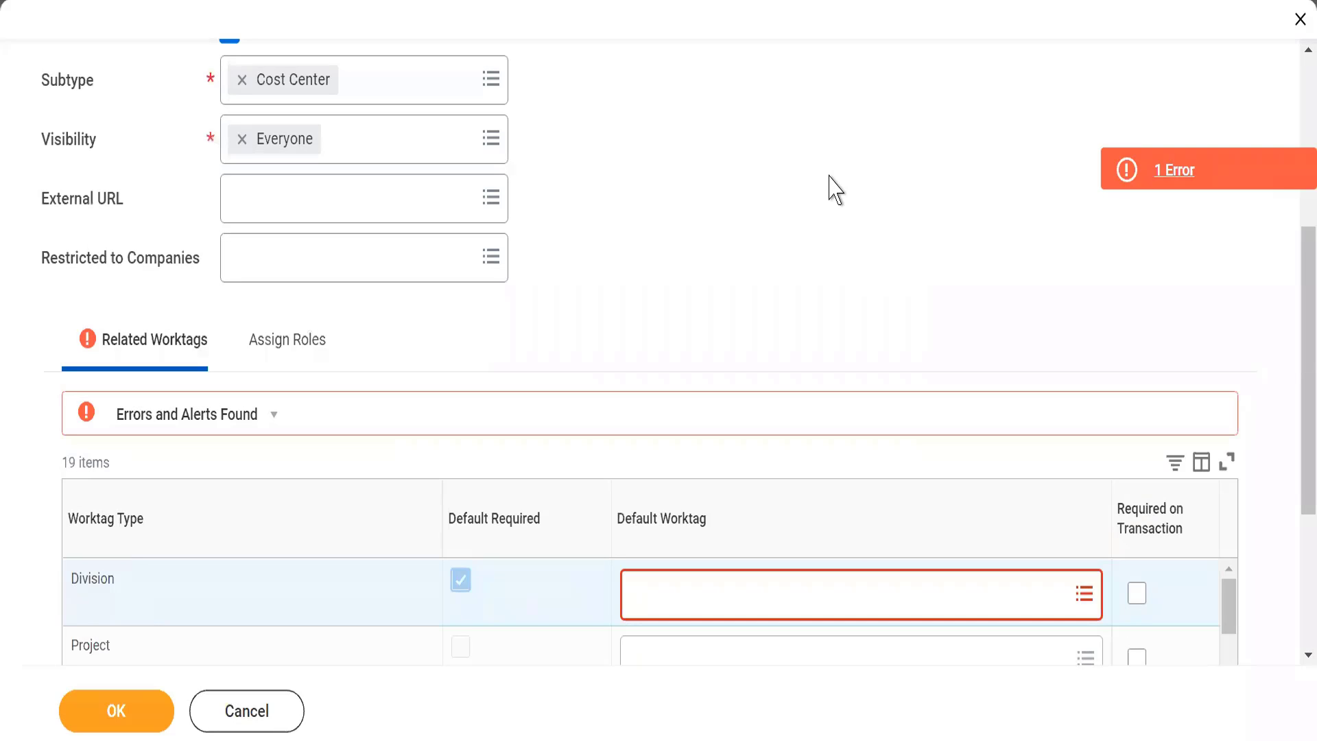
Set CPG as the default worktag for Division and submit the cost center
left_click(671, 595)
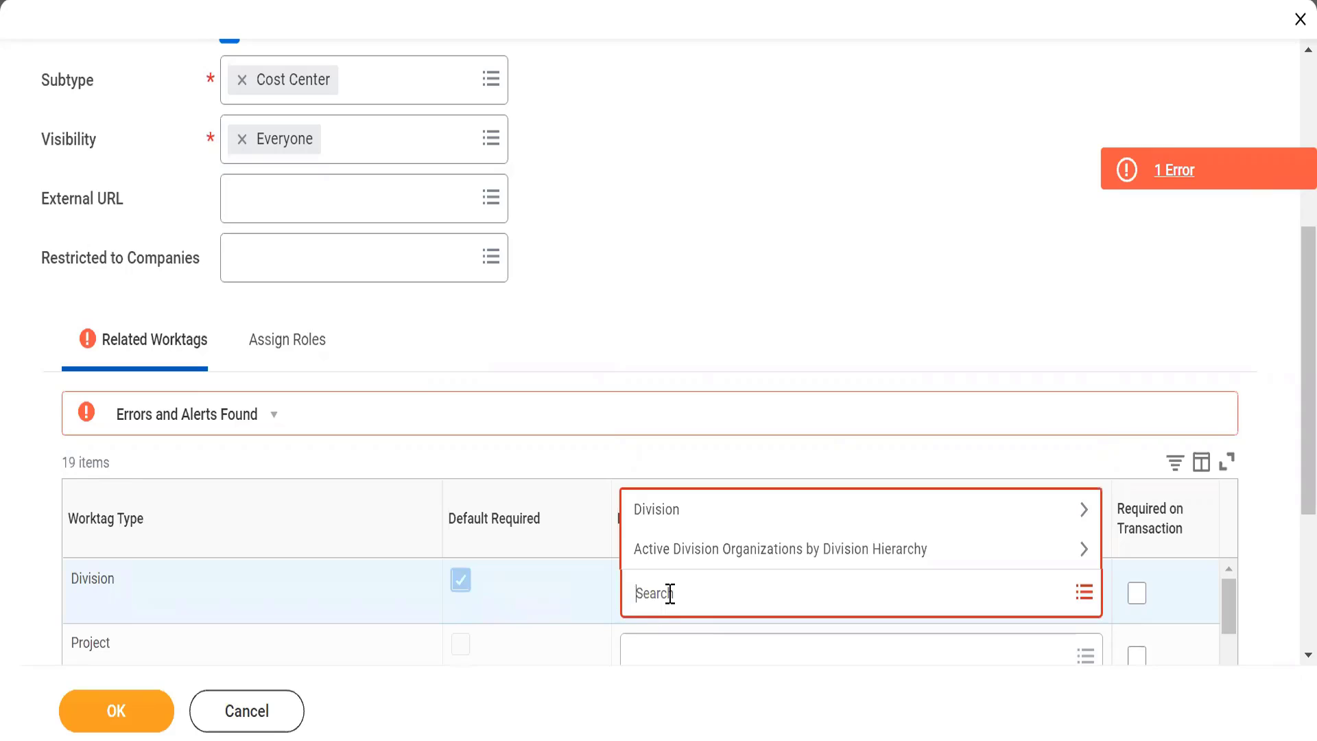
left_click(696, 524)
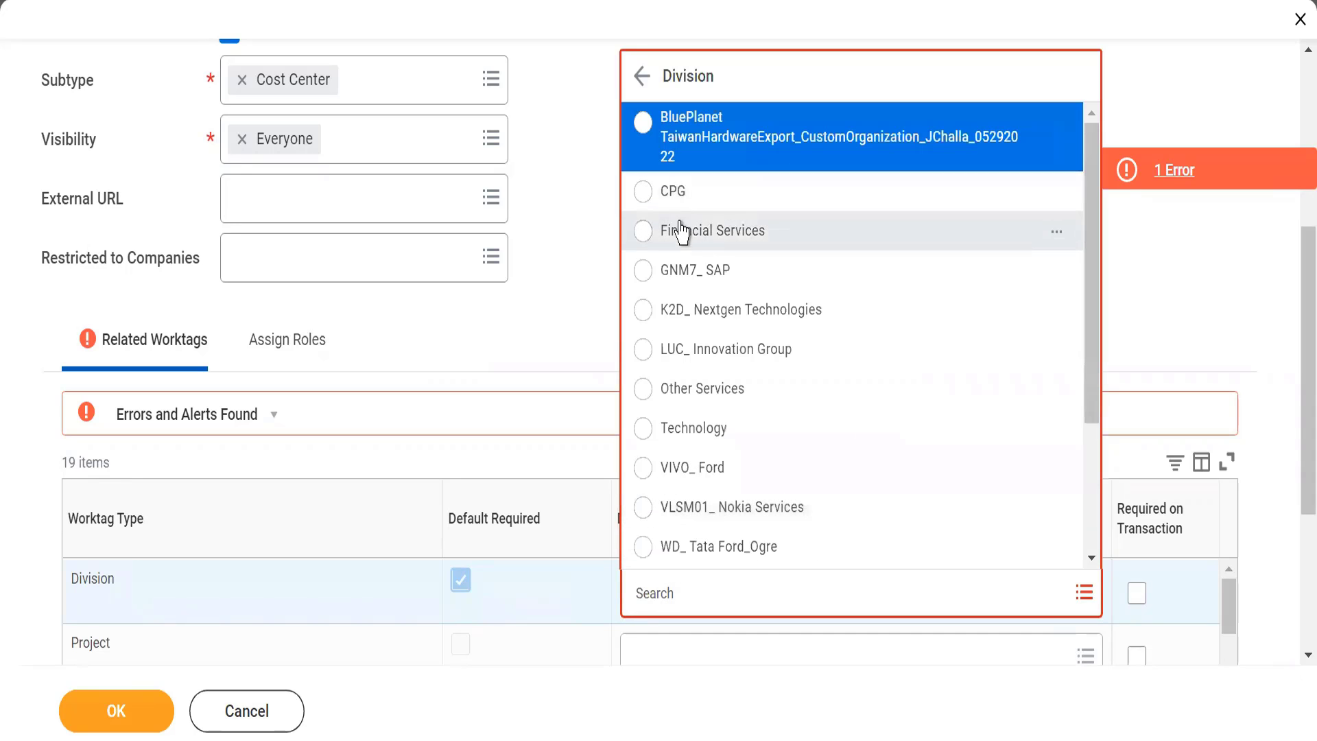
left_click(644, 199)
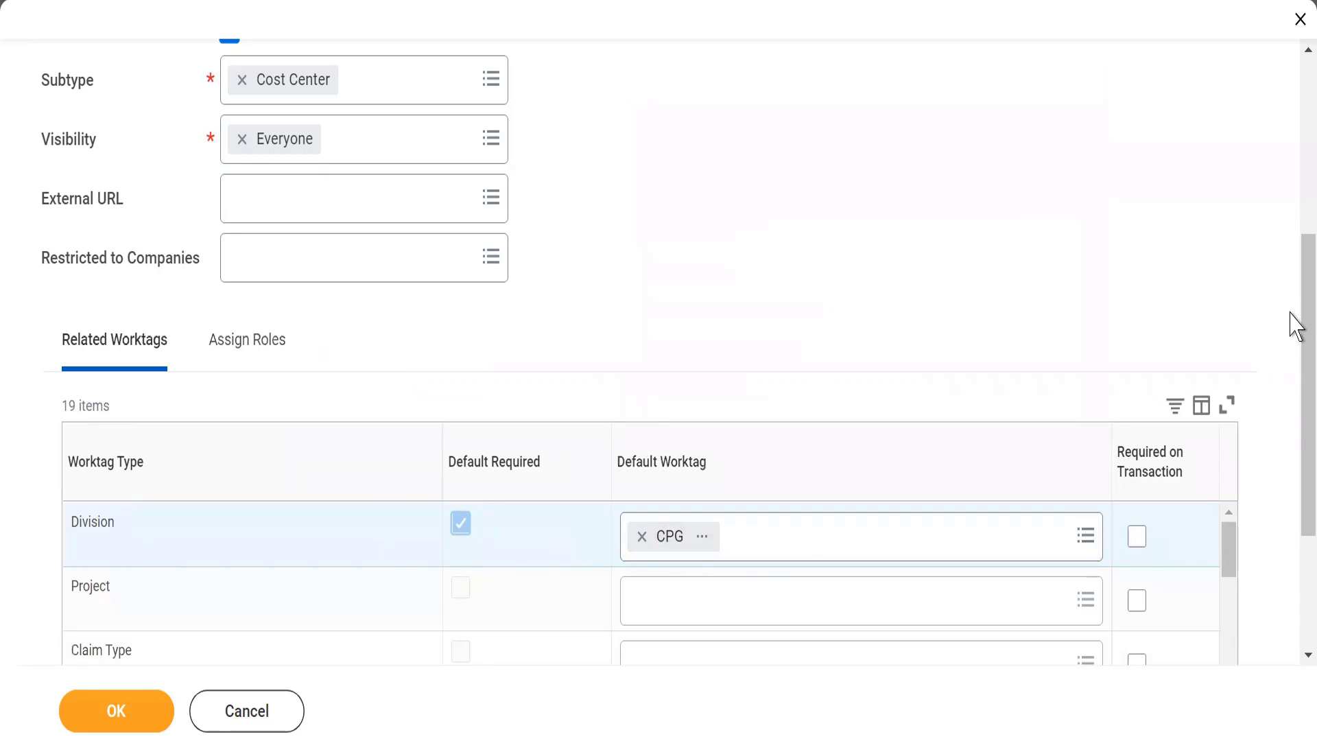
left_click_drag(1292, 316, 1296, 132)
left_click_drag(1290, 212, 1290, 276)
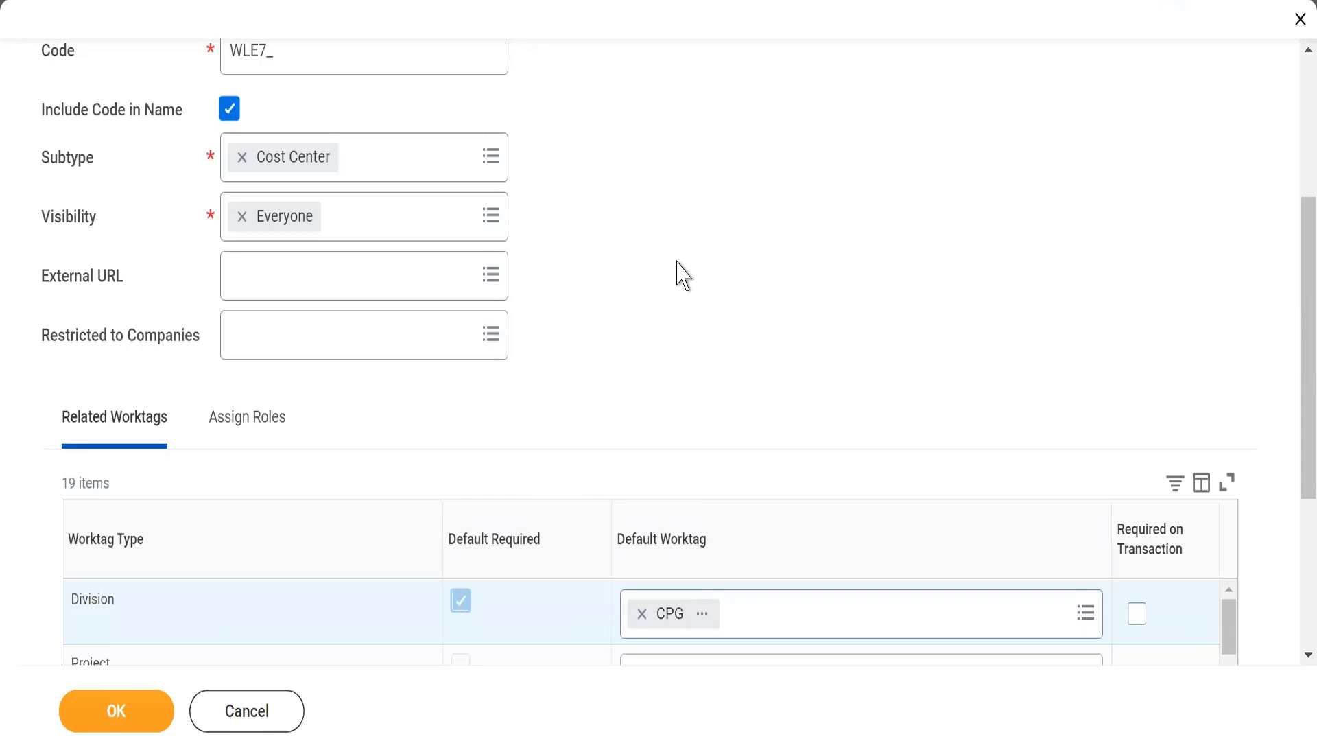
left_click(107, 712)
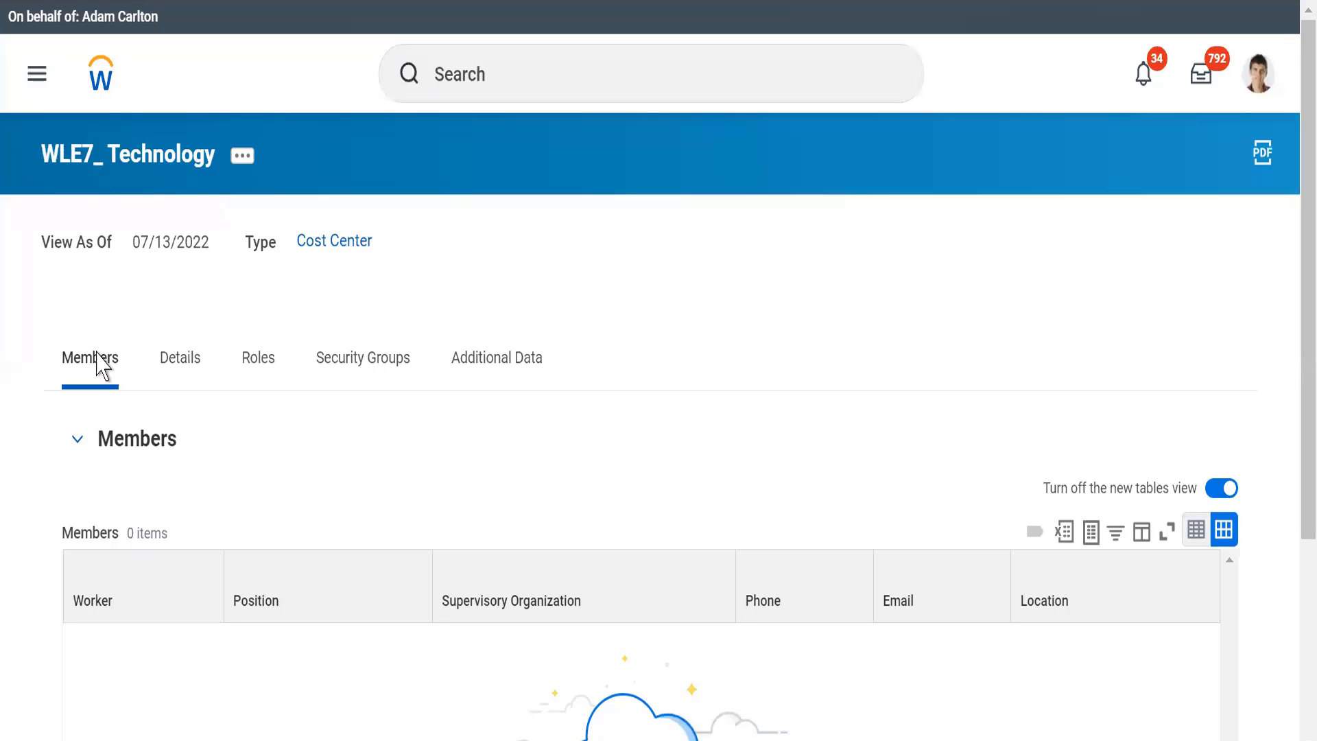
Review the WLE7_ Technology cost center's details, including its Related Worktags table
left_click(181, 364)
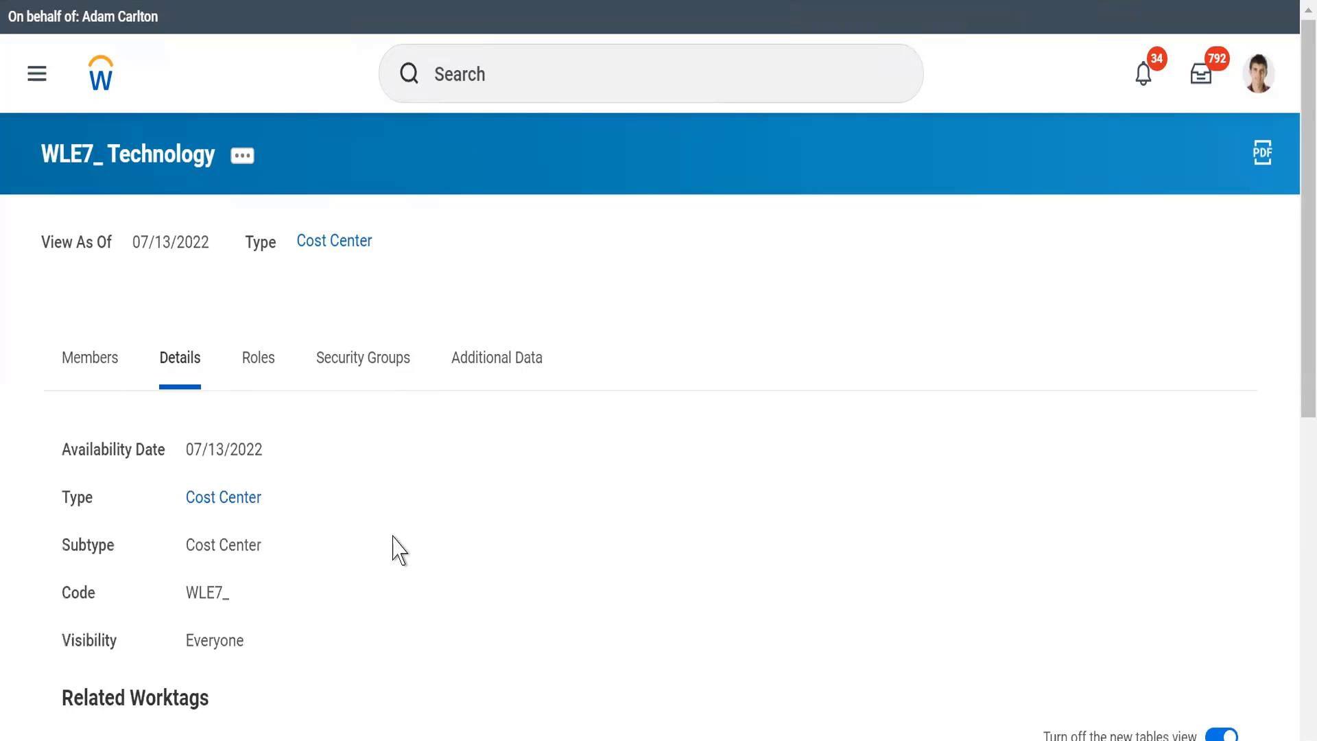
scroll(398, 548, "down", 3)
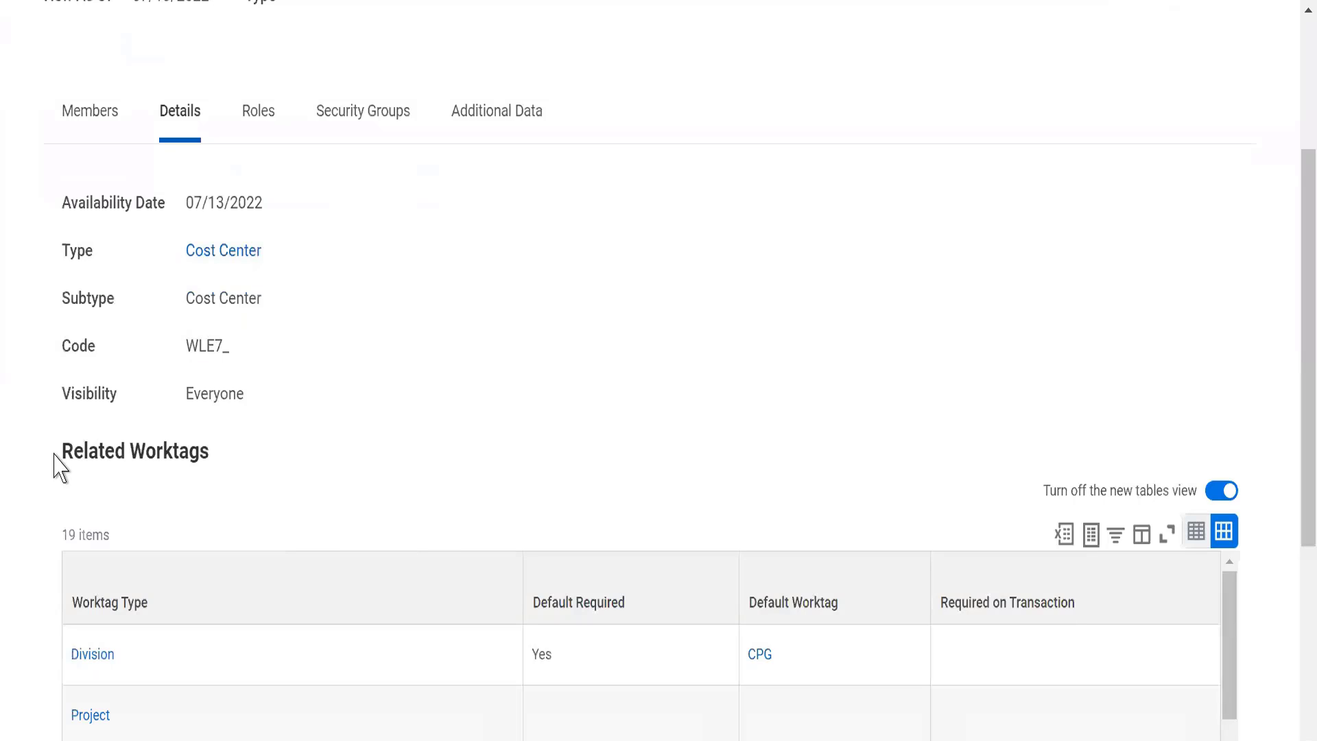
left_click_drag(56, 464, 774, 698)
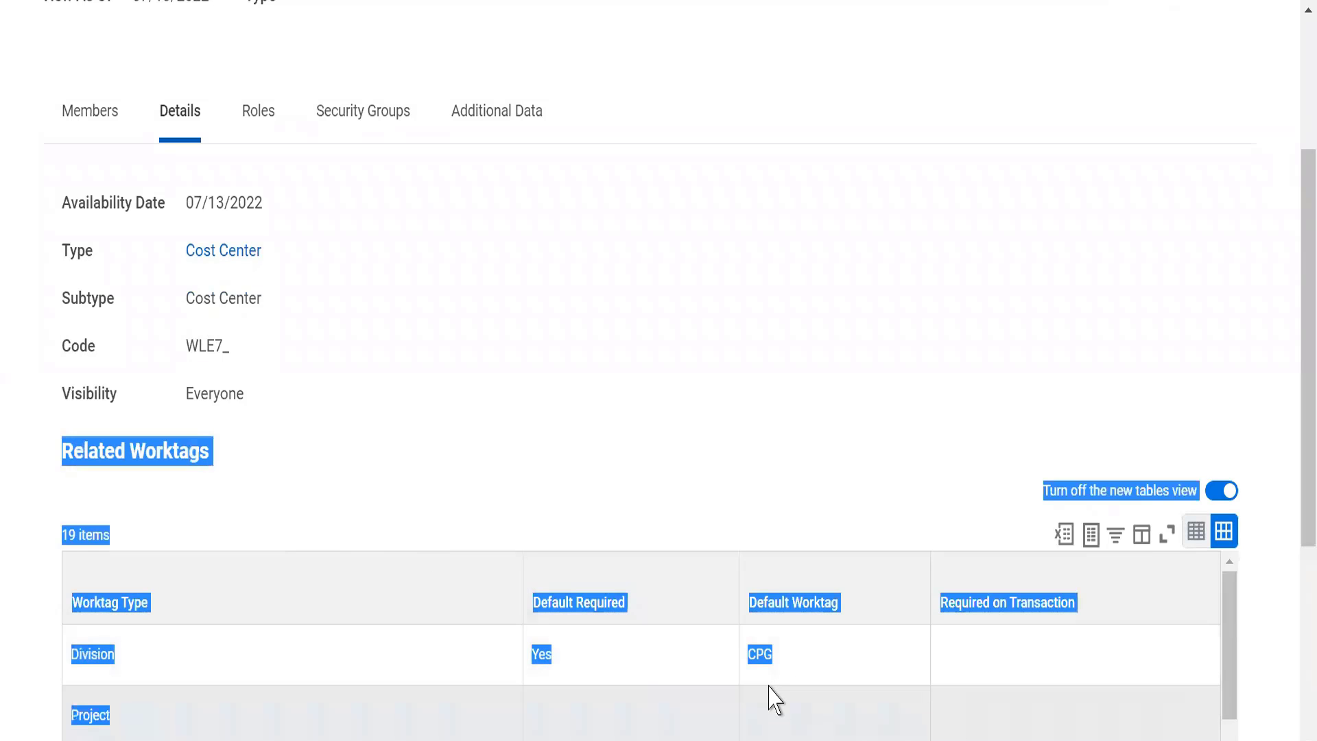
left_click(682, 418)
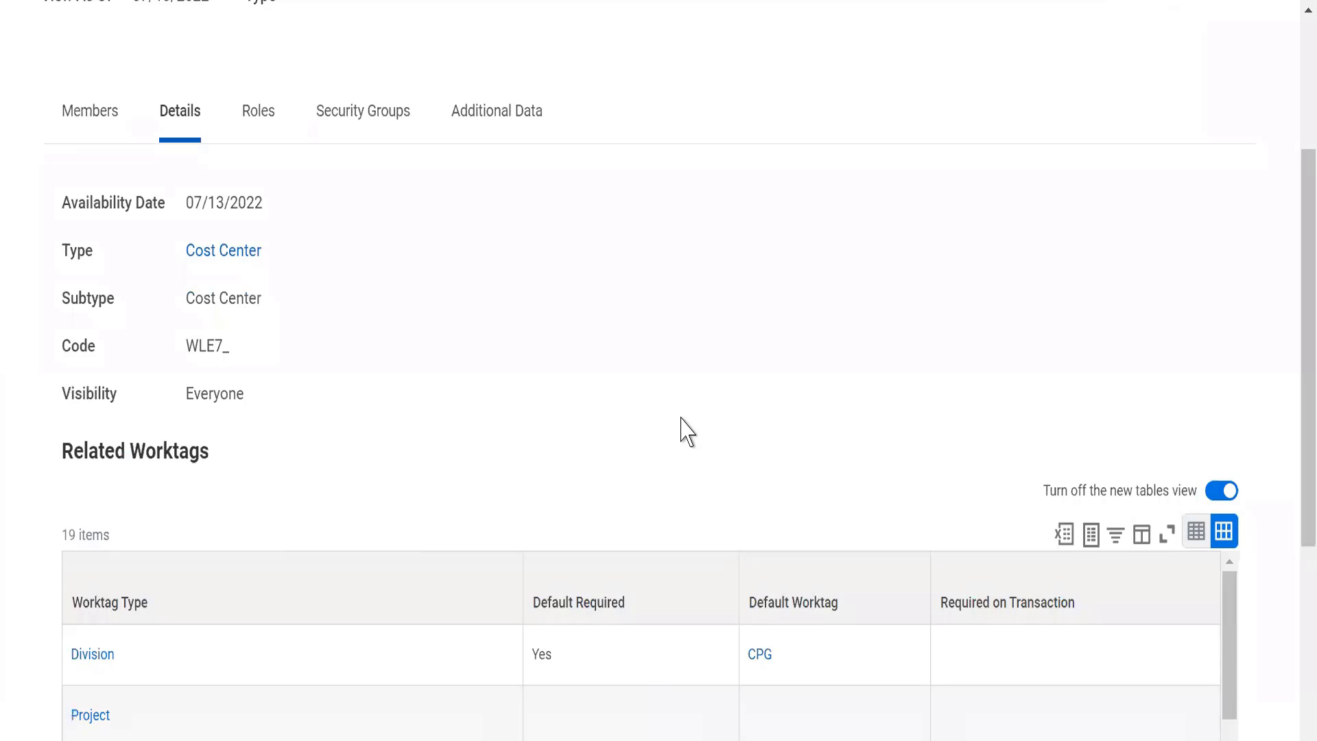
scroll(682, 418, "up", 4)
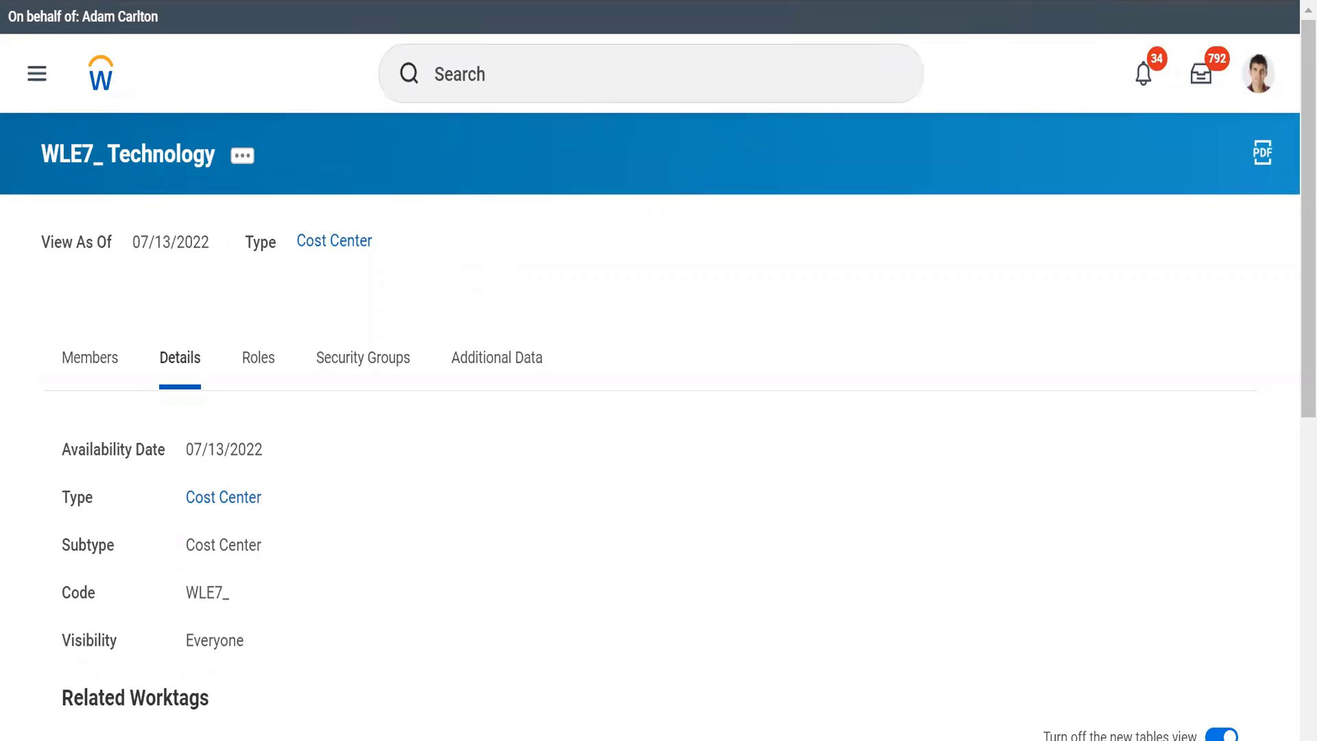
Switch to the text notes, highlight Location, Company and Cost Centre in the pre-defined organization list, and return to Workday
key("alt+Tab")
left_click(323, 189)
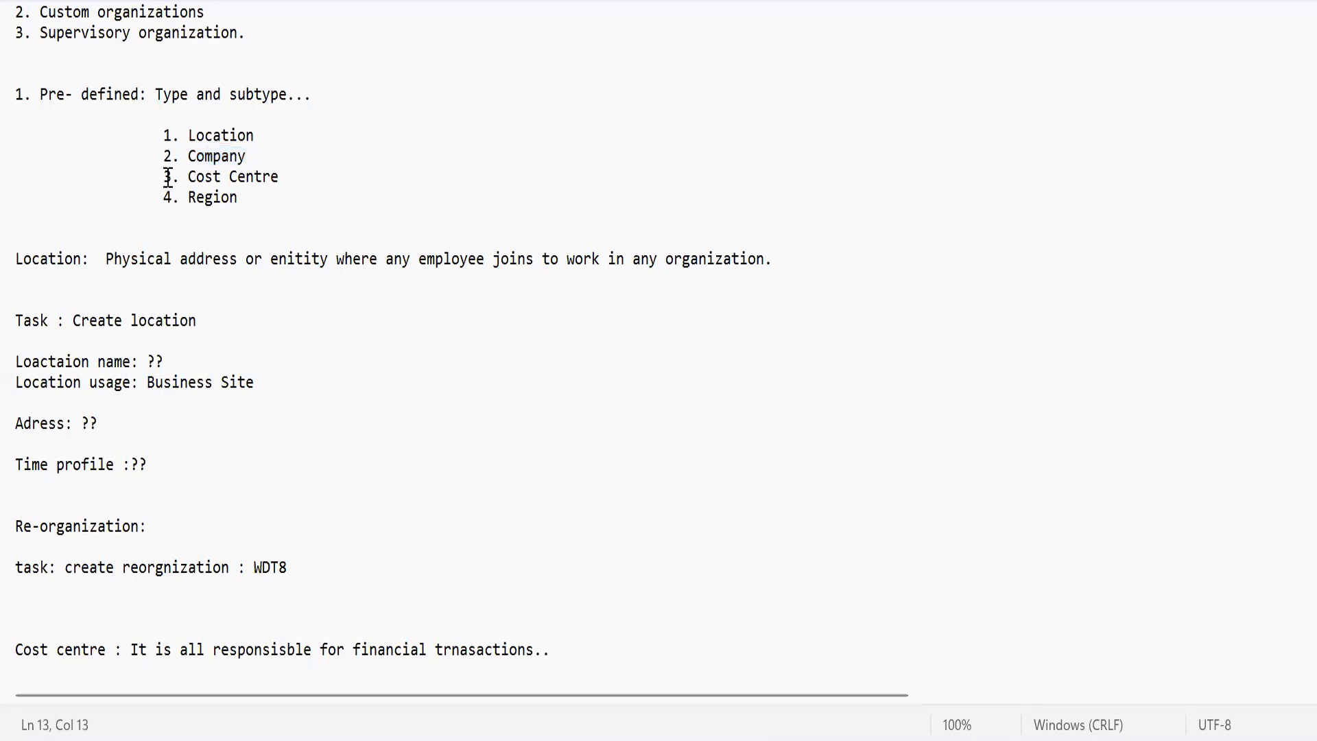
left_click_drag(172, 136, 336, 178)
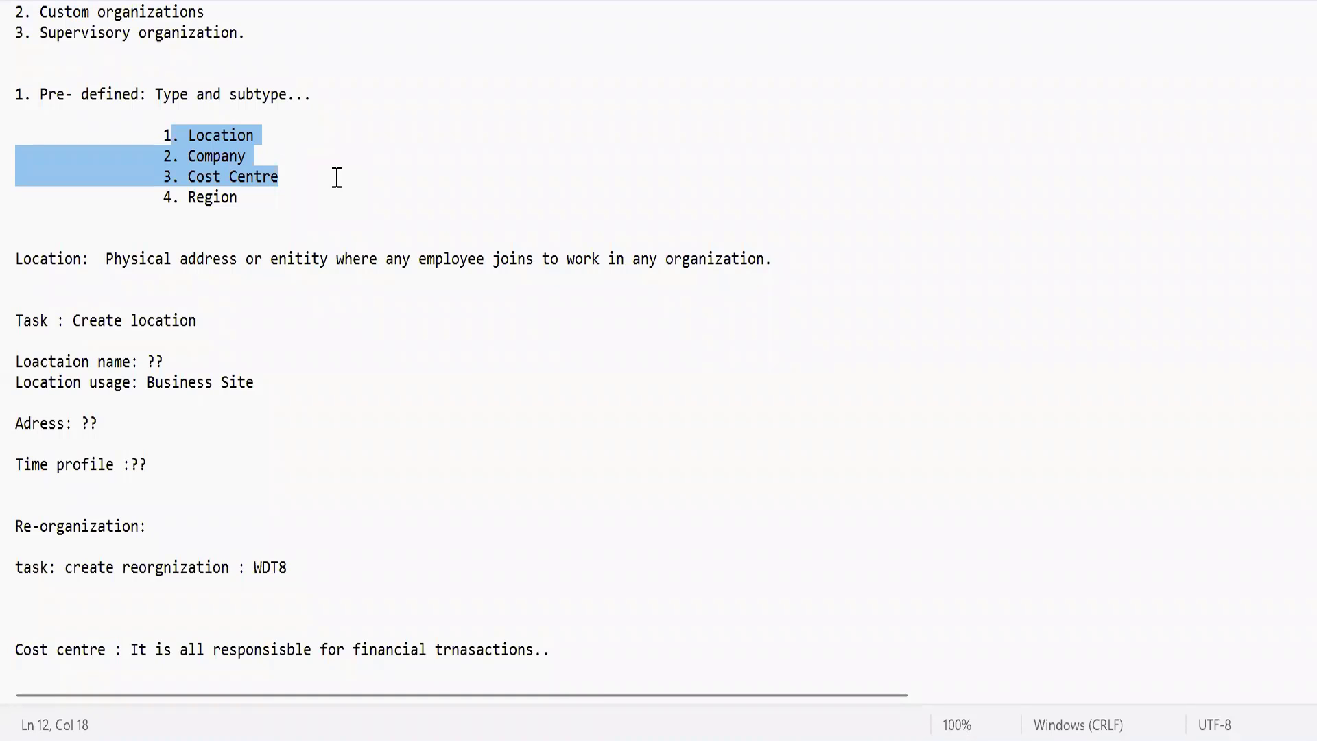
key("alt+Tab")
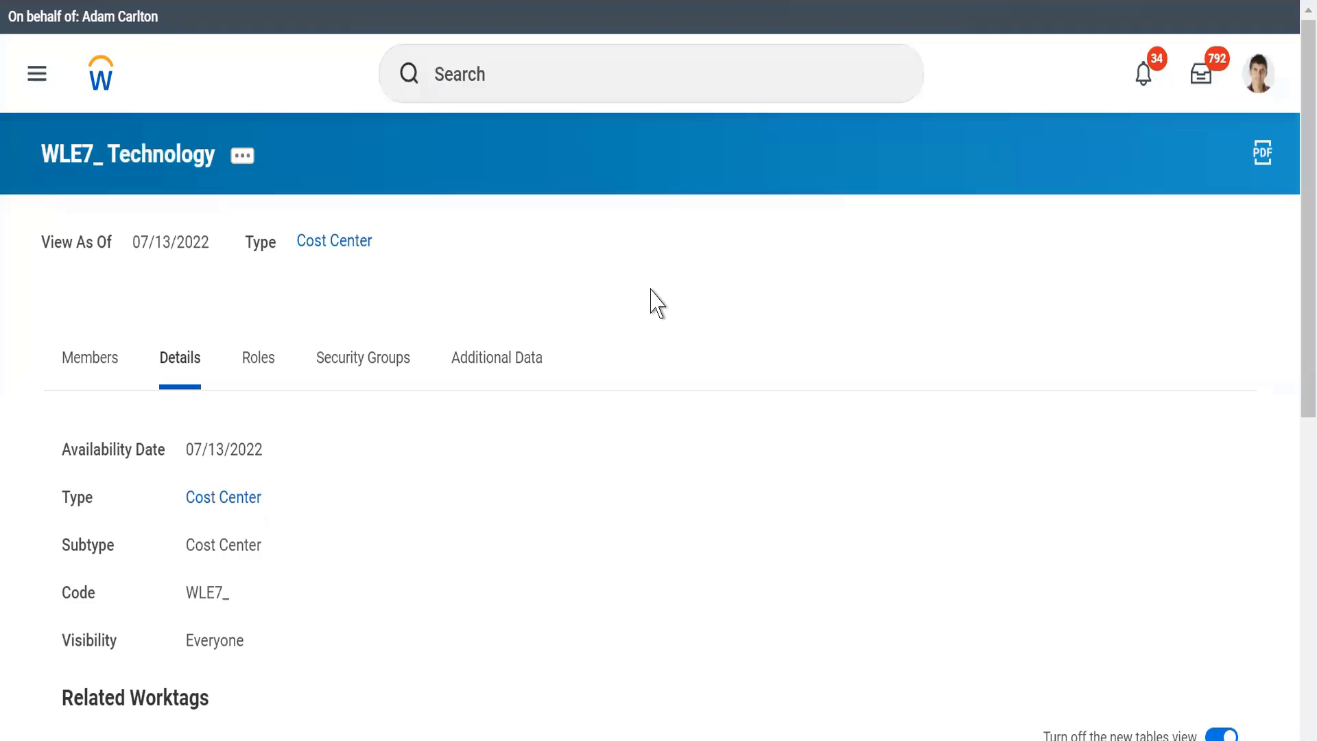
Find and open the Create Region task and start the region under the reorganization WLE7_Alphabet
left_click(478, 86)
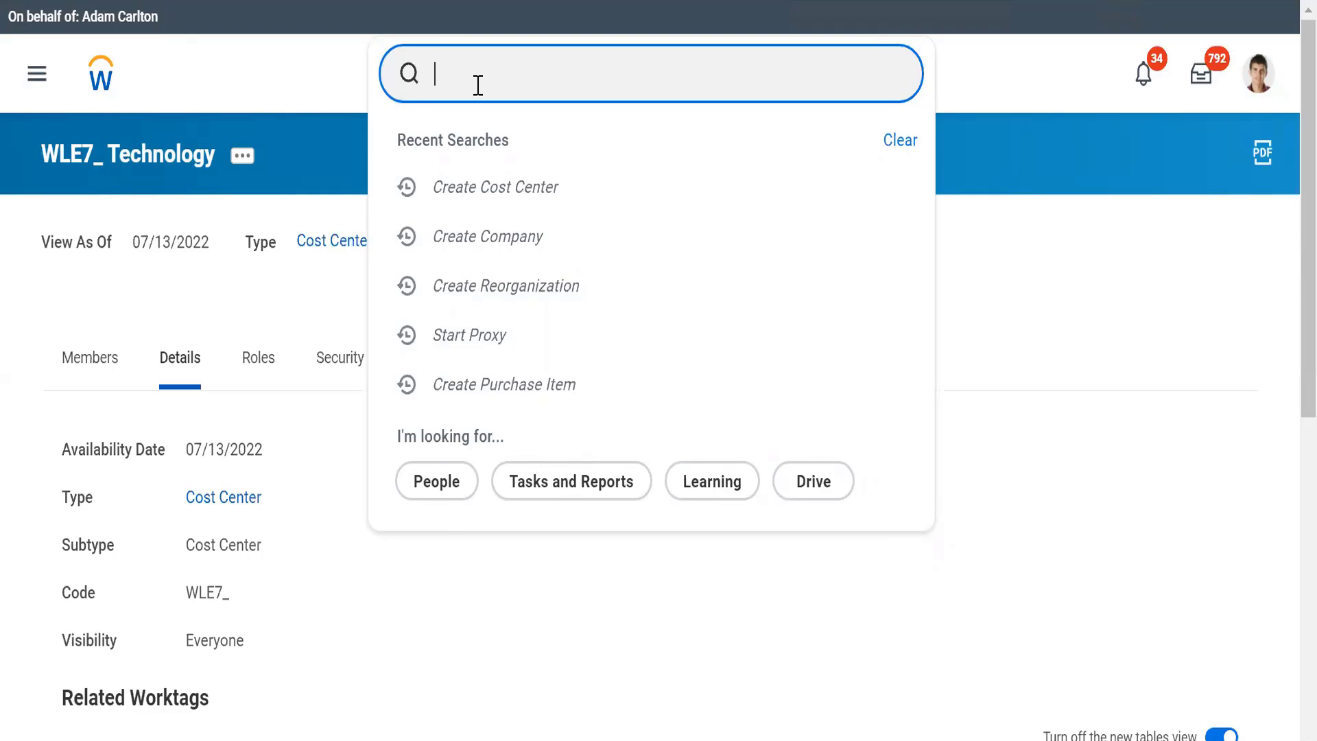
type("cre r")
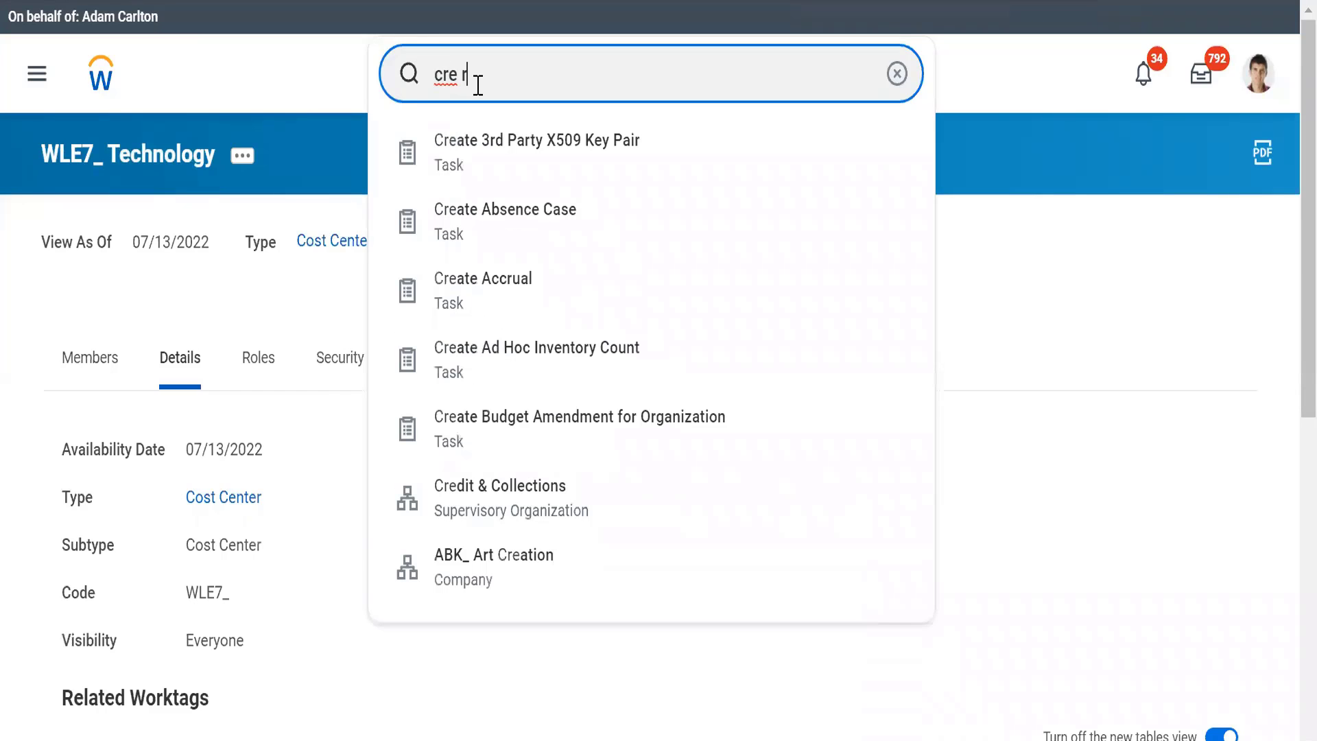
type("egio")
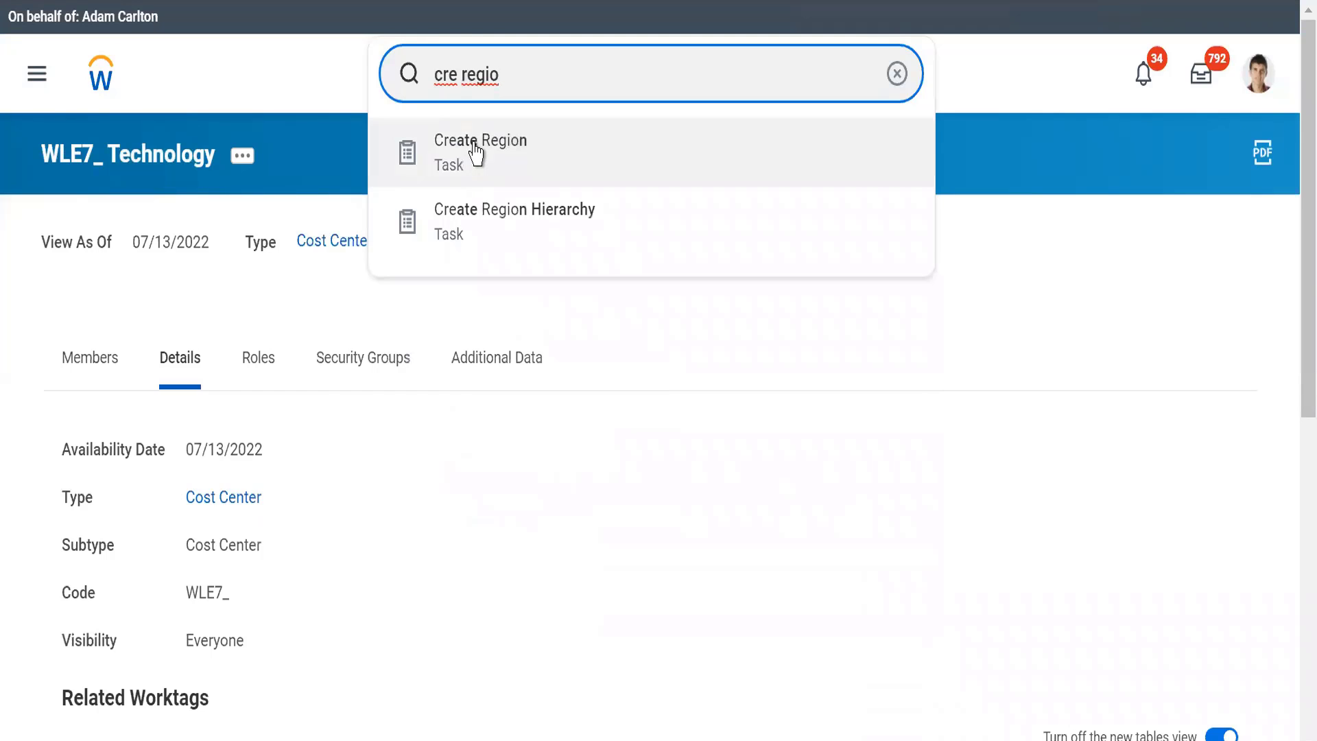
left_click(476, 152)
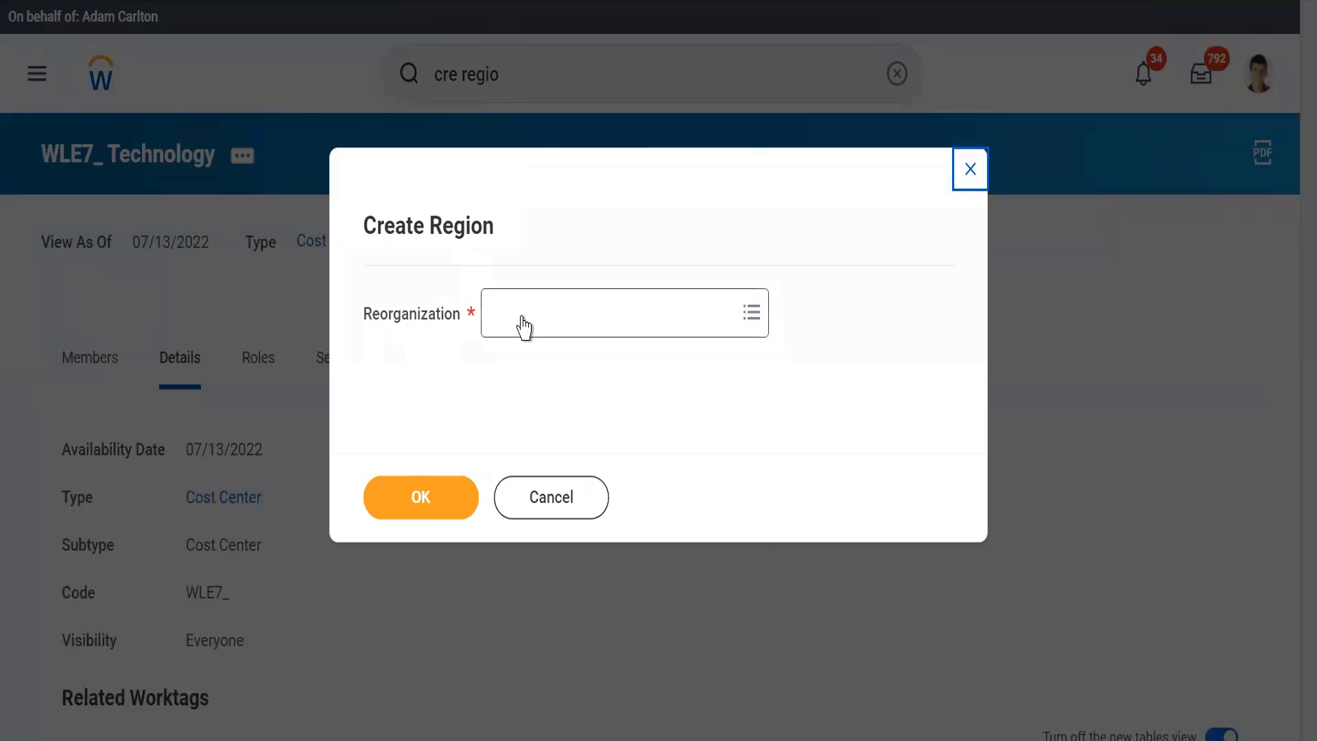
left_click(523, 323)
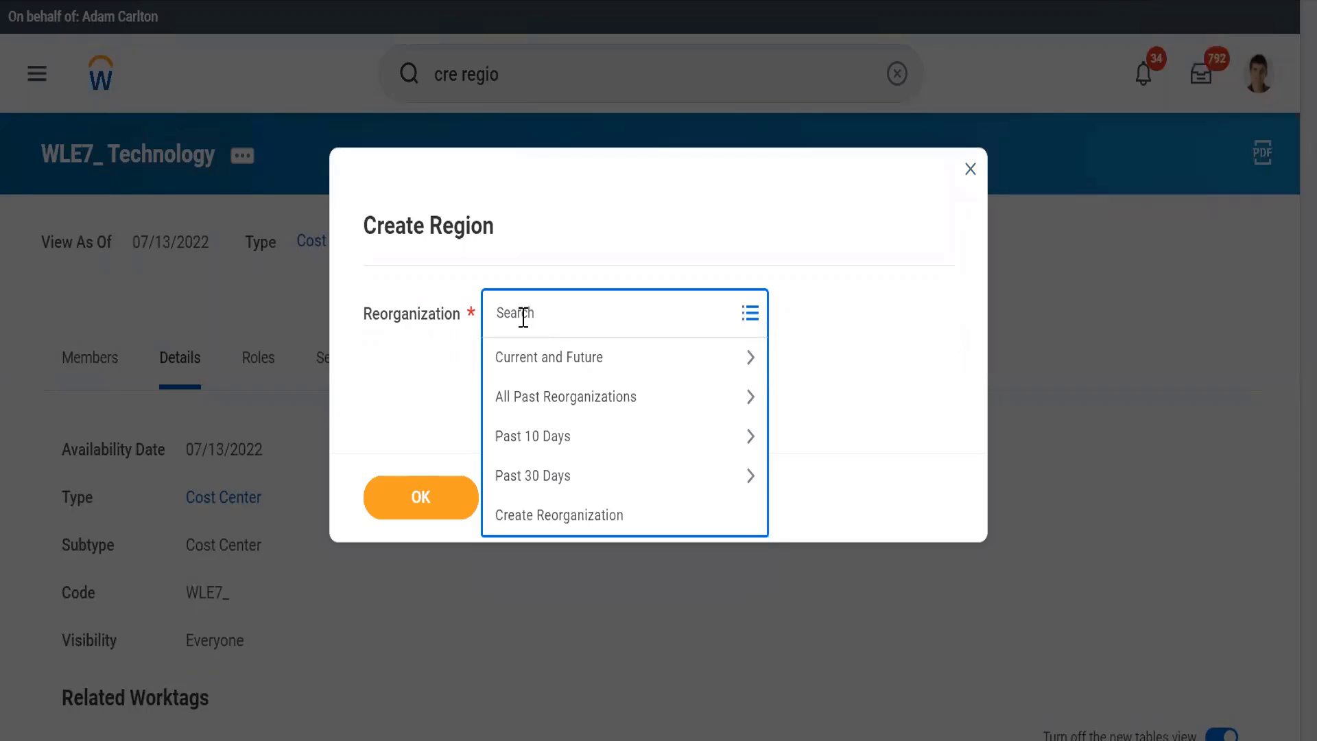
type("WLE7")
key("Return")
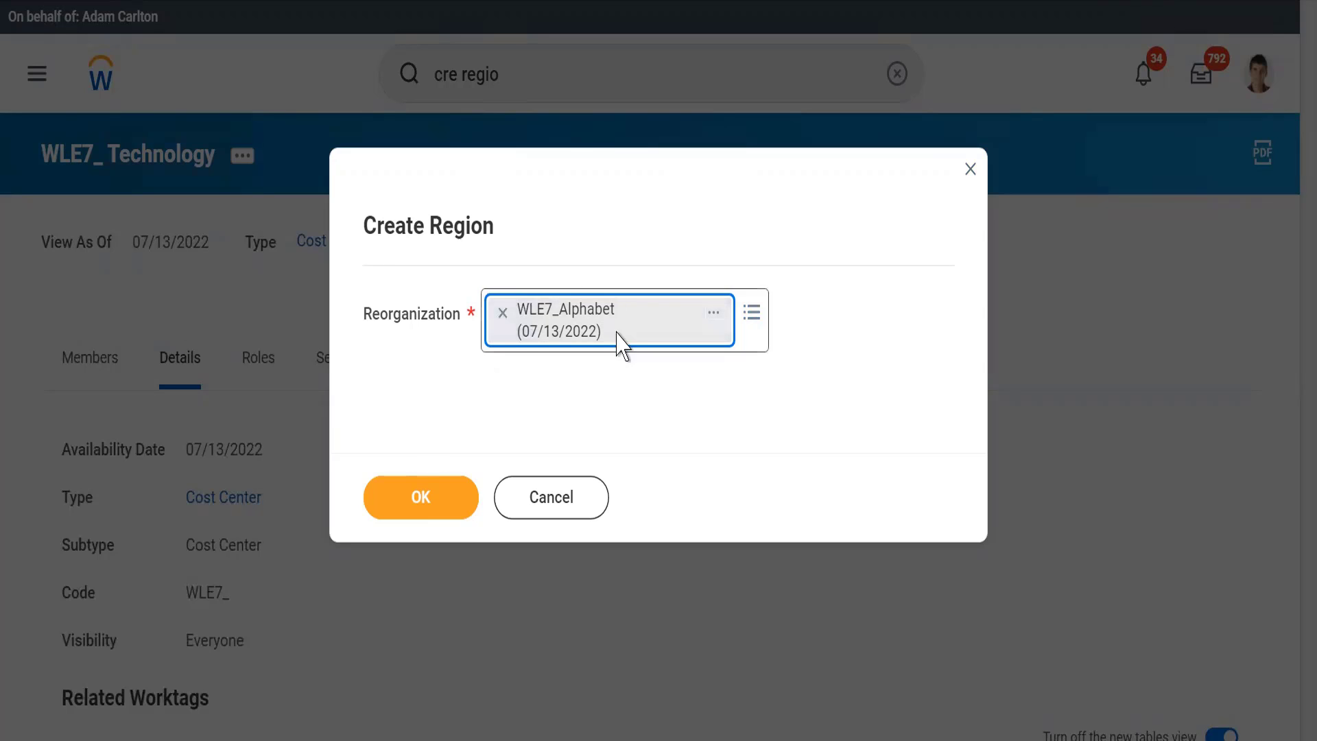
left_click(394, 500)
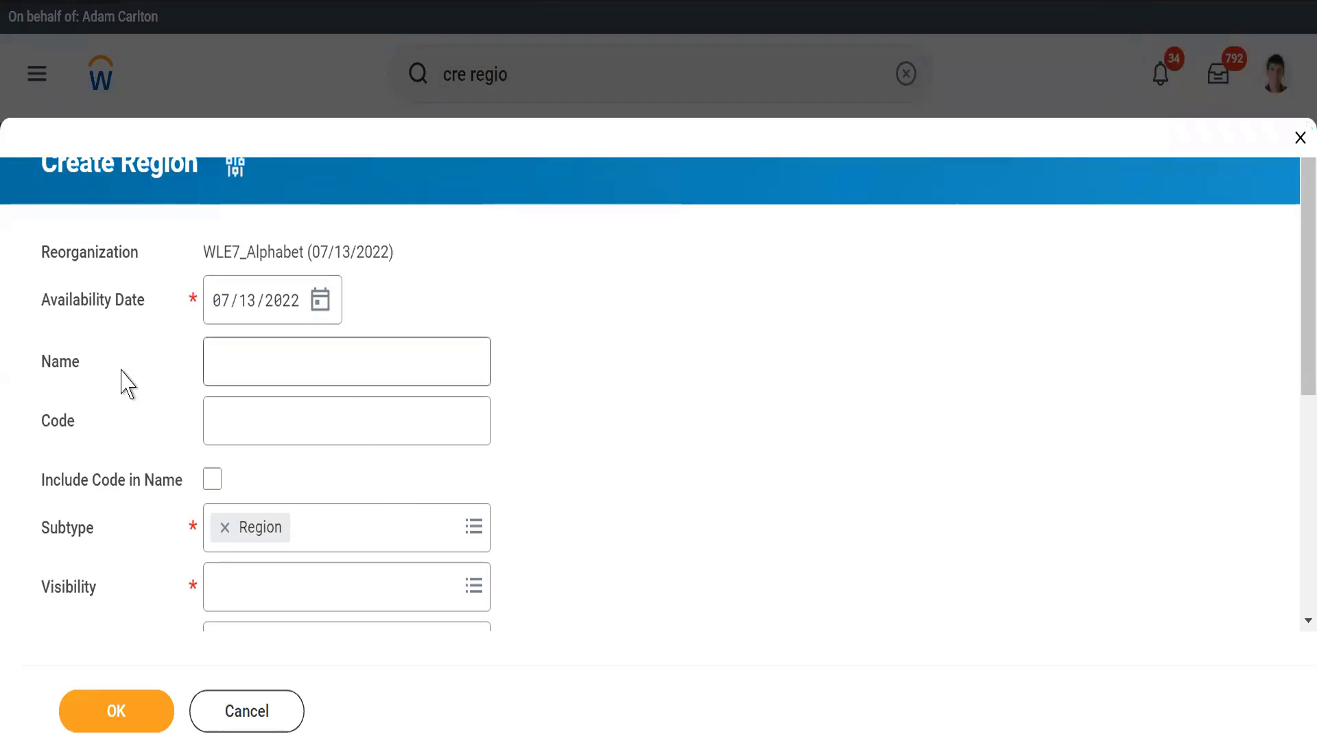
Name the region AMER, enter the code WLE7_ and include the code in the name
left_click(259, 361)
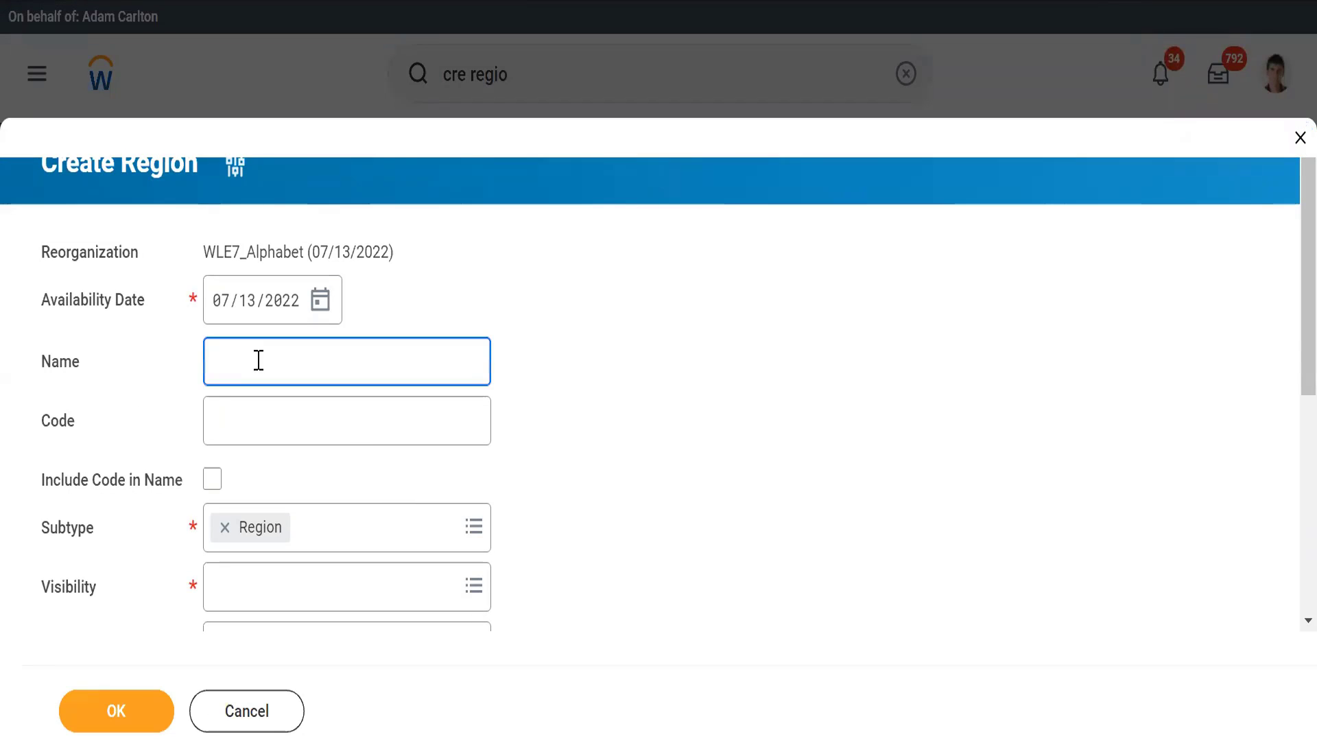
type("AMER")
left_click(459, 295)
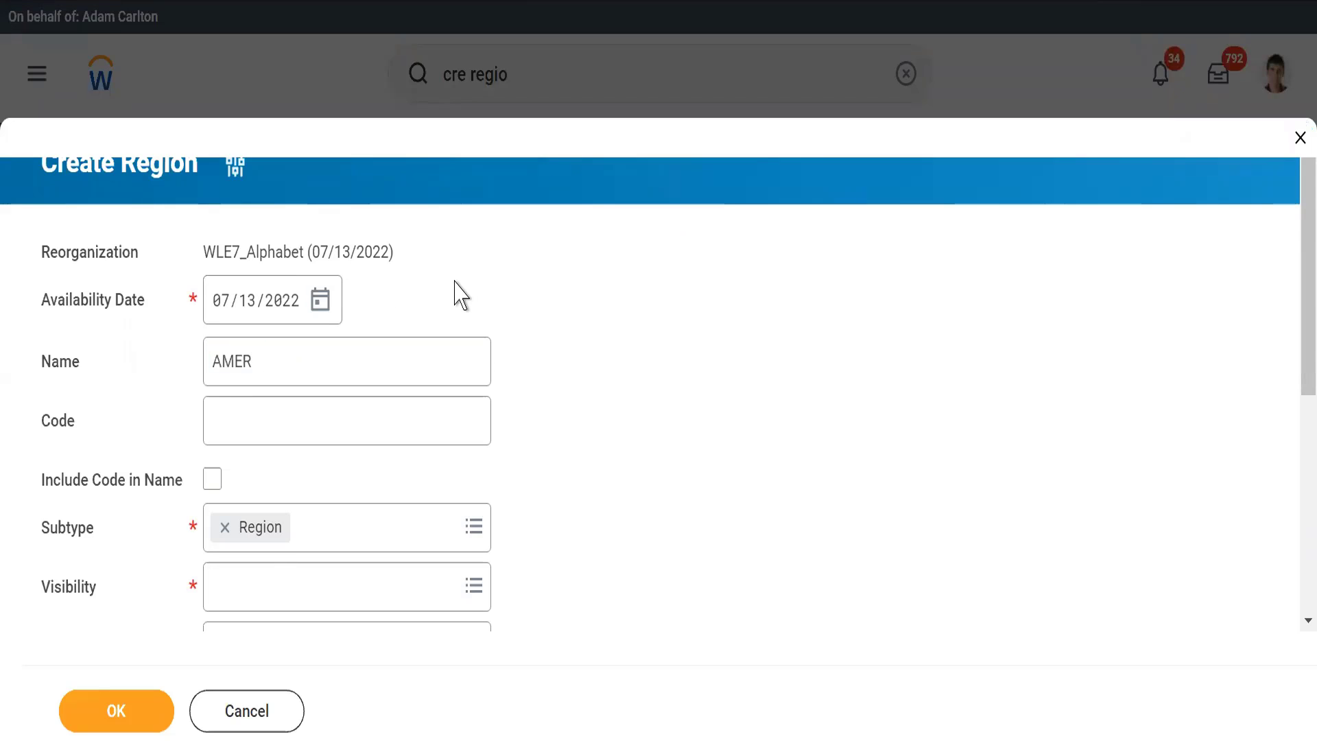
left_click(226, 430)
type("WLE7_")
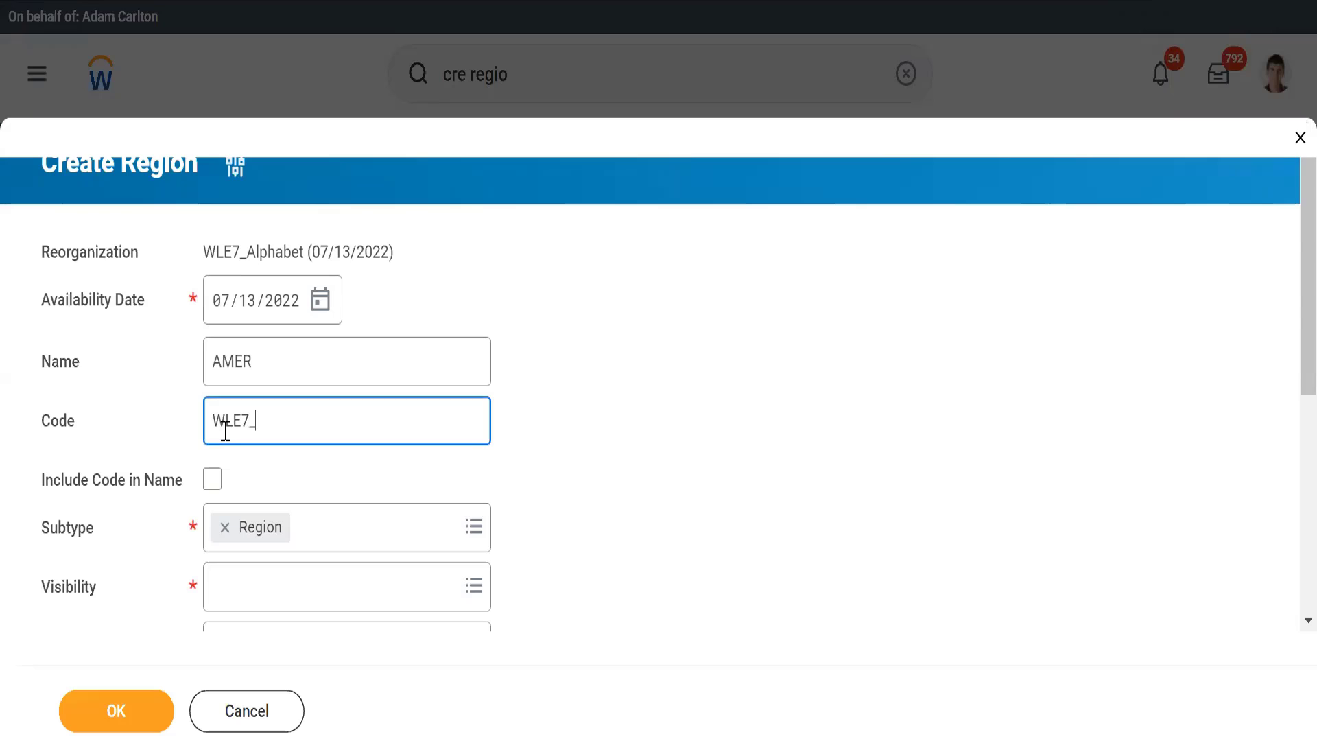
key("Tab")
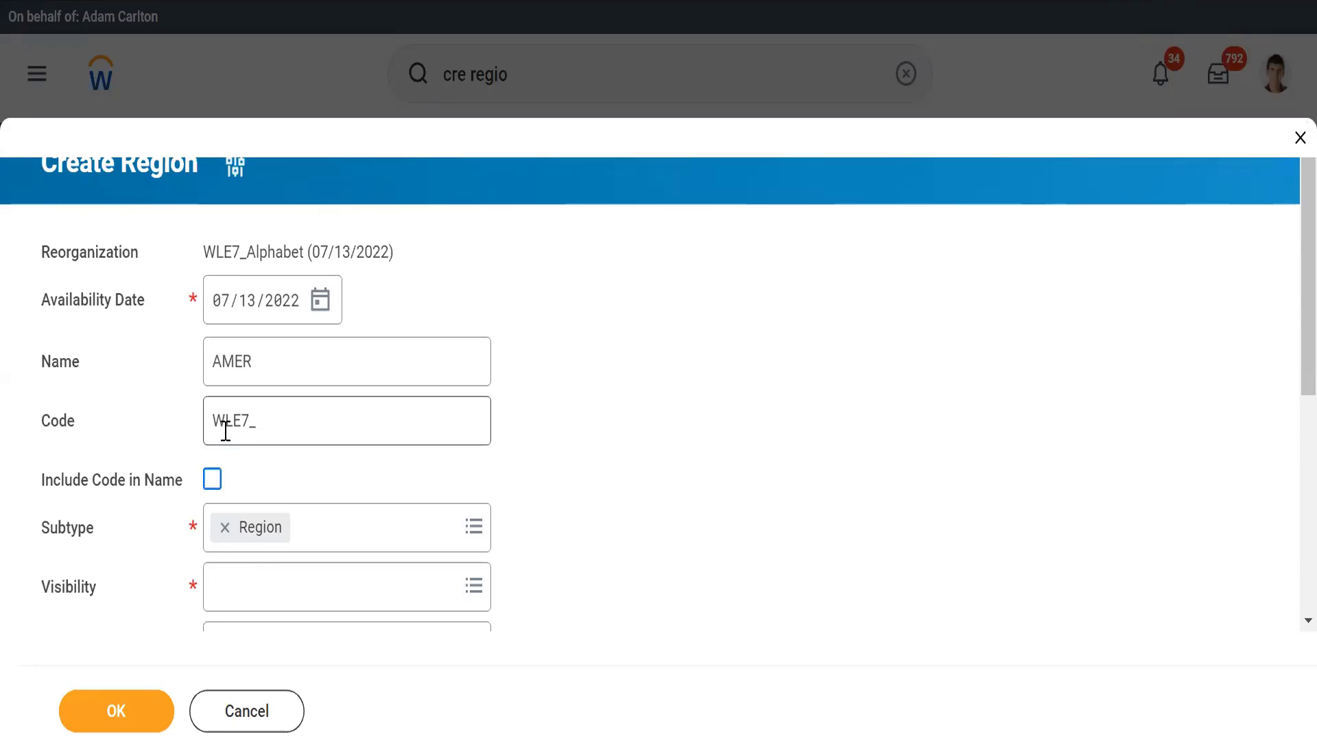
key("space")
left_click(432, 480)
Set the region's visibility to Everyone and try to submit it without a default worktag for Location
scroll(432, 479, "down", 3)
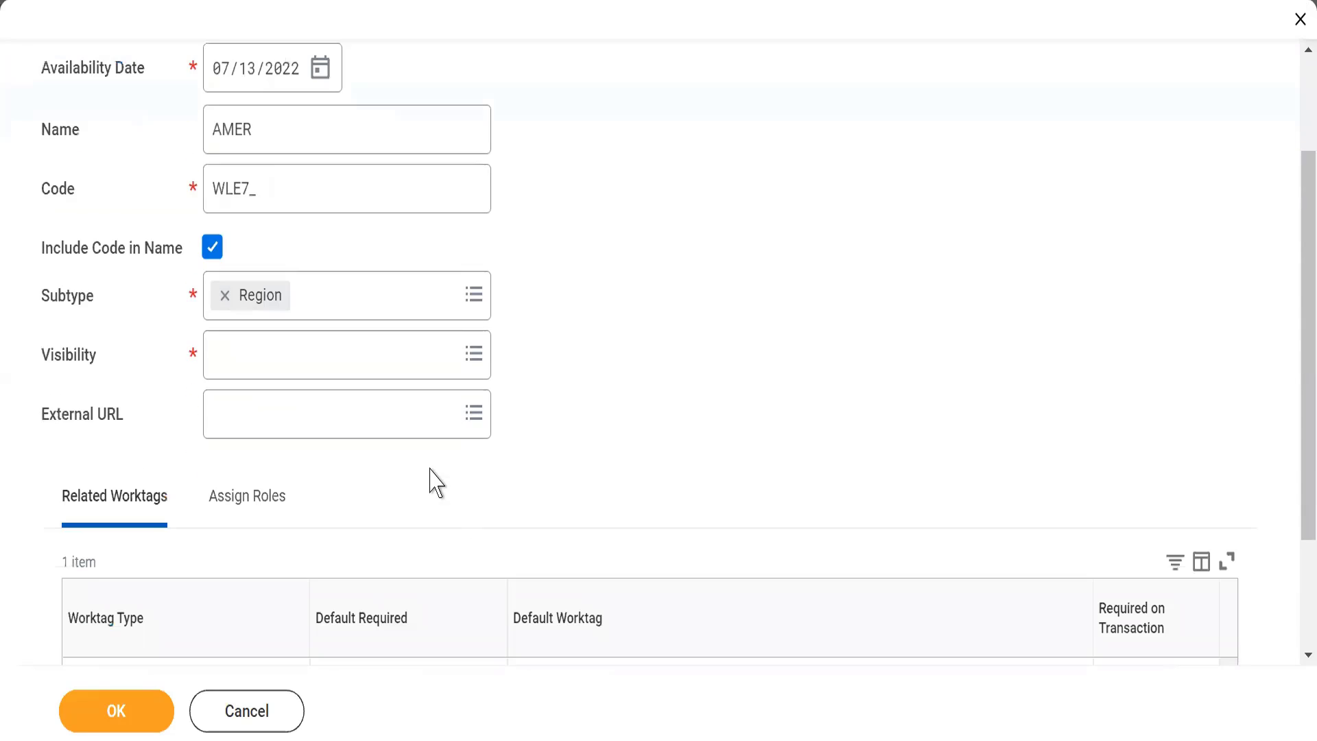
left_click(236, 372)
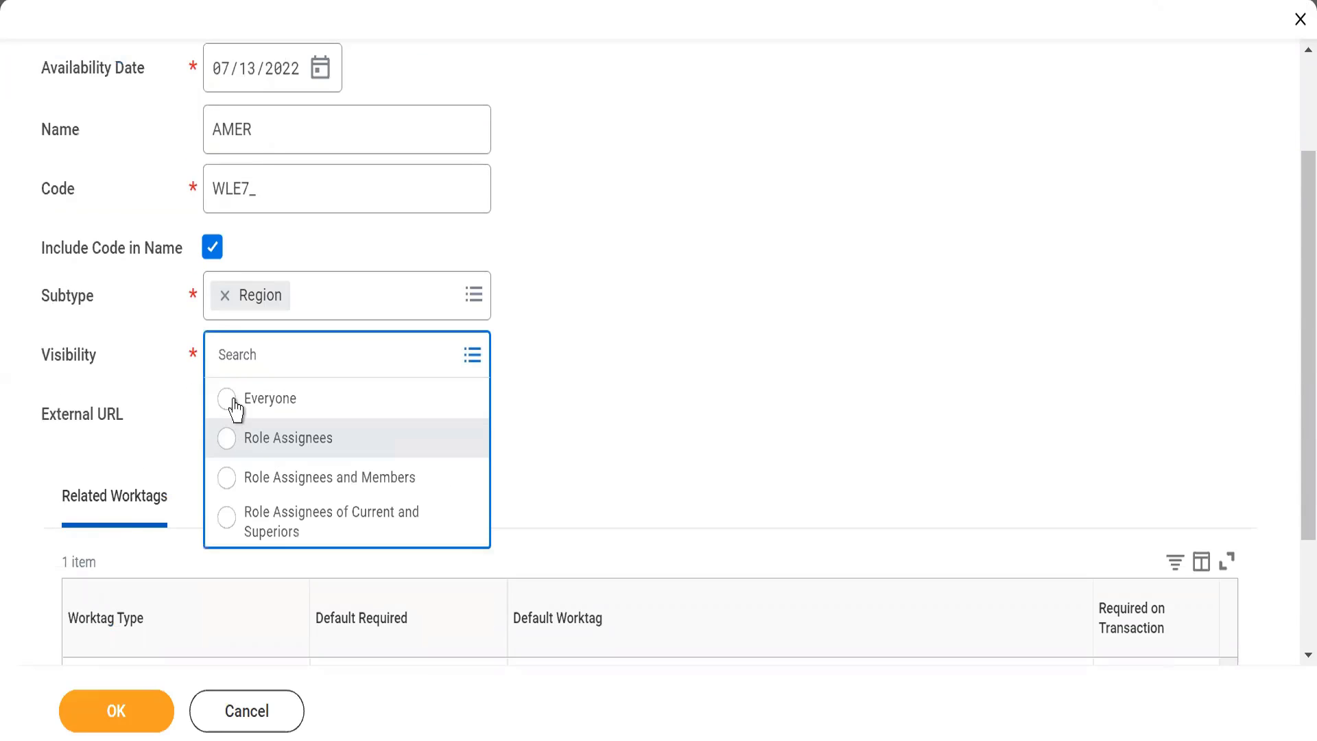
left_click(236, 397)
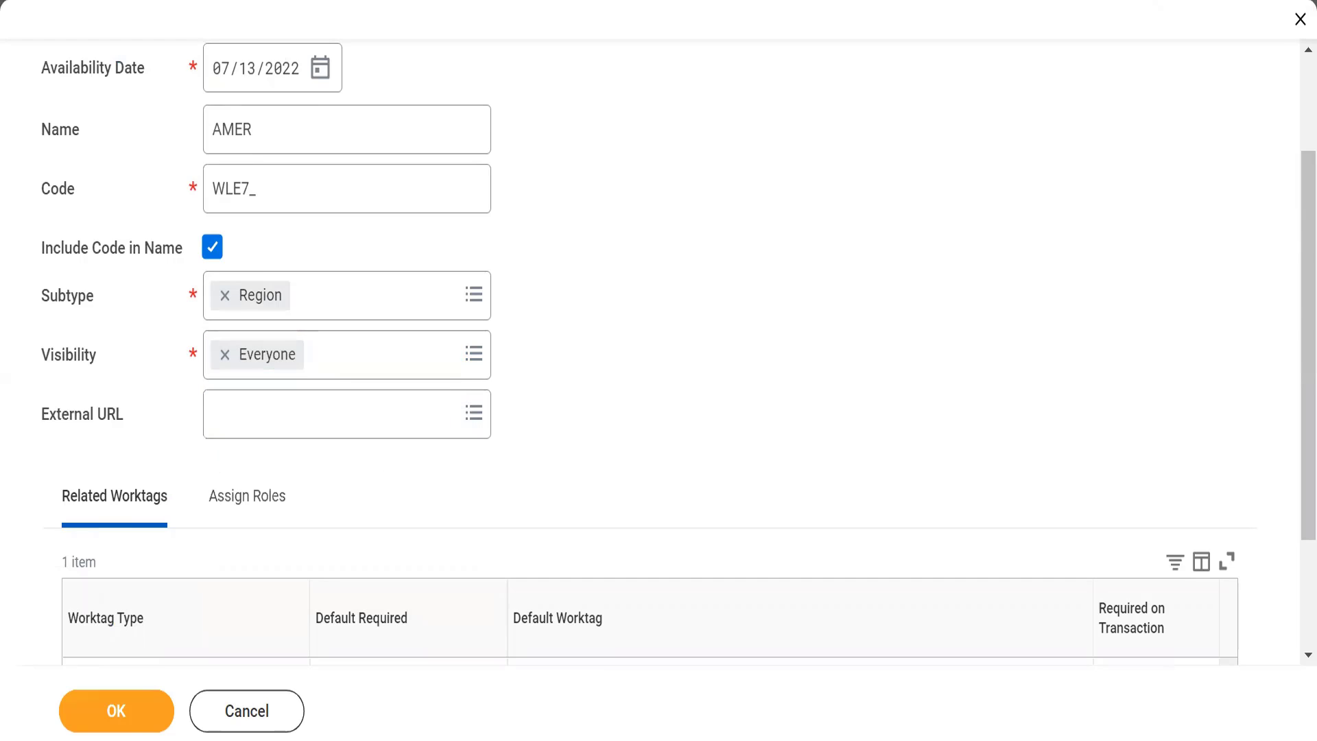
left_click(116, 713)
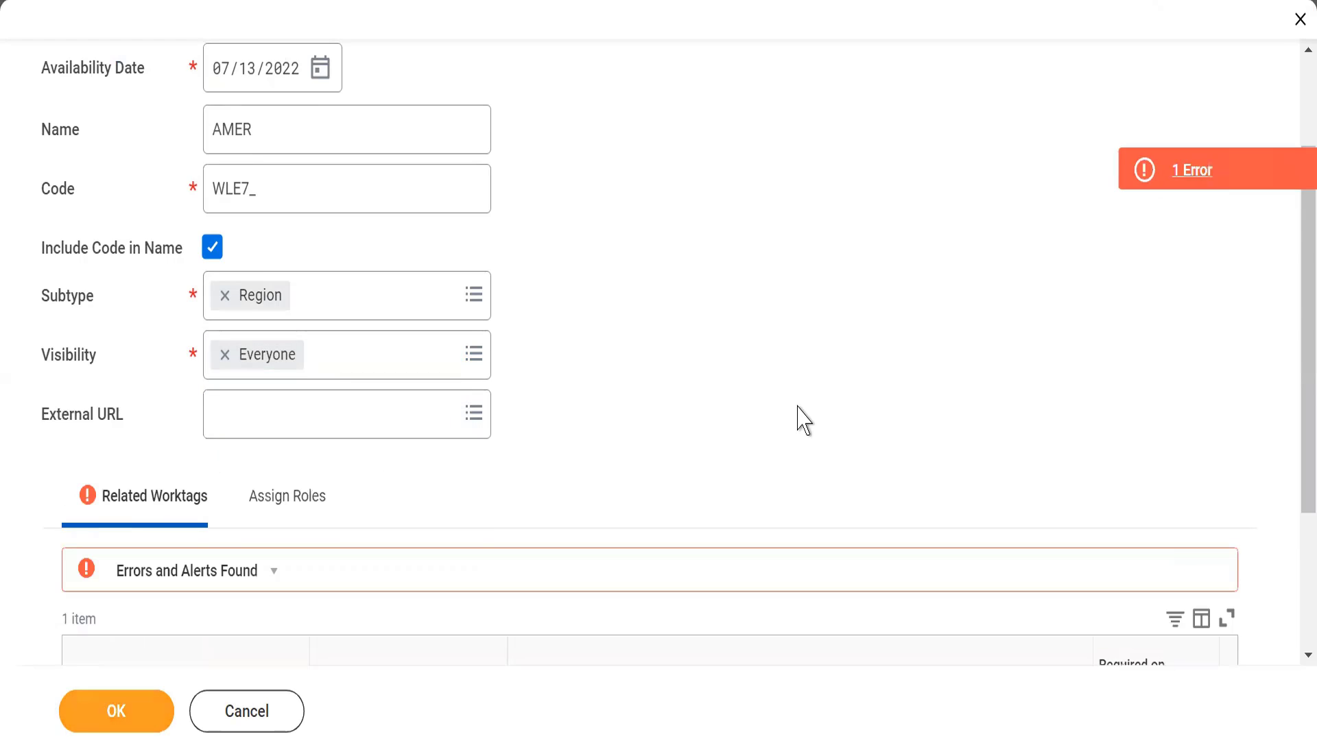
scroll(804, 420, "down", 3)
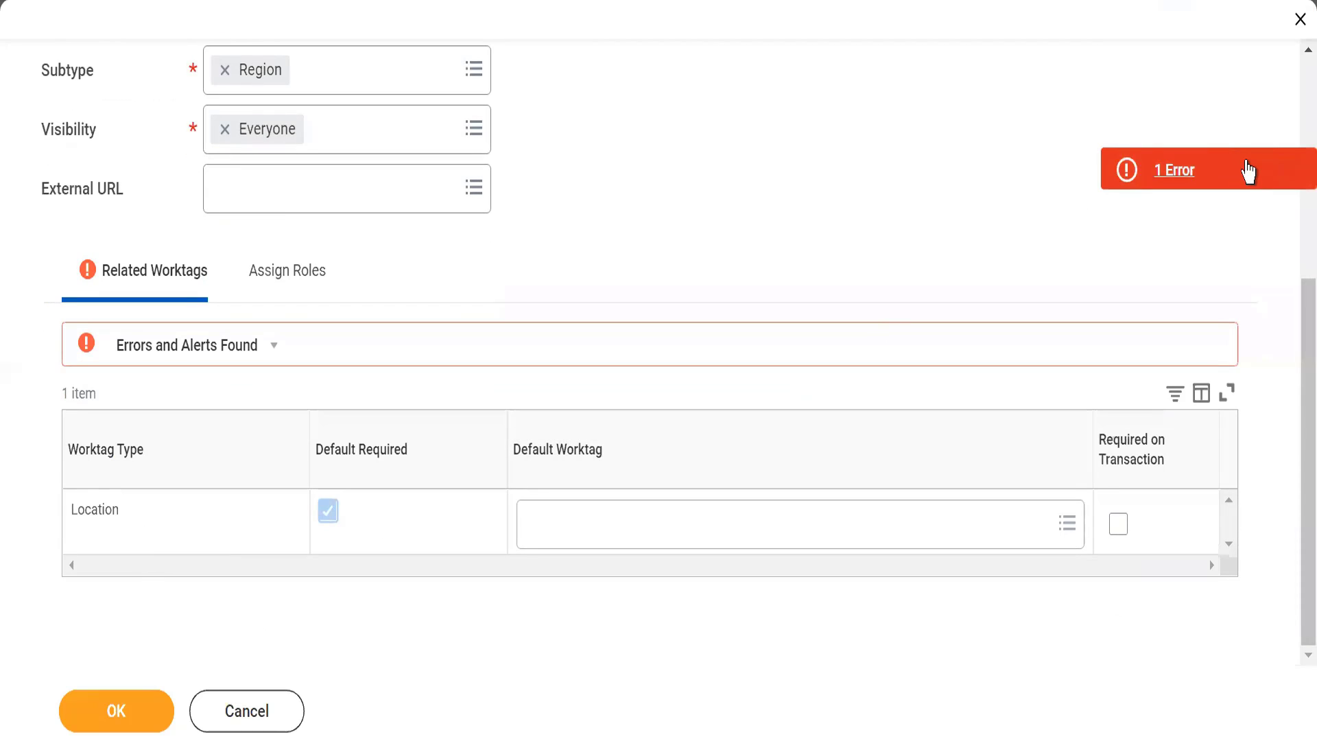
Change the region's name to APAC
scroll(1294, 88, "up", 5)
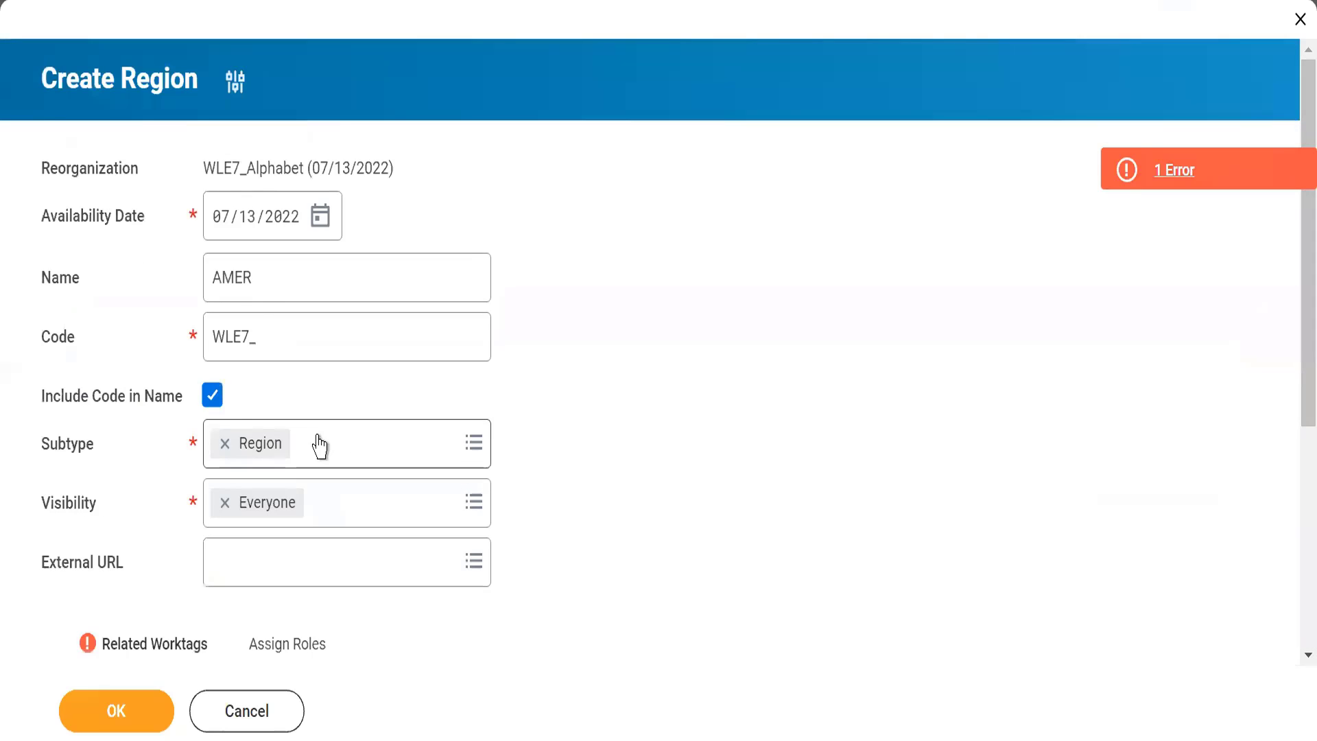
double_click(271, 288)
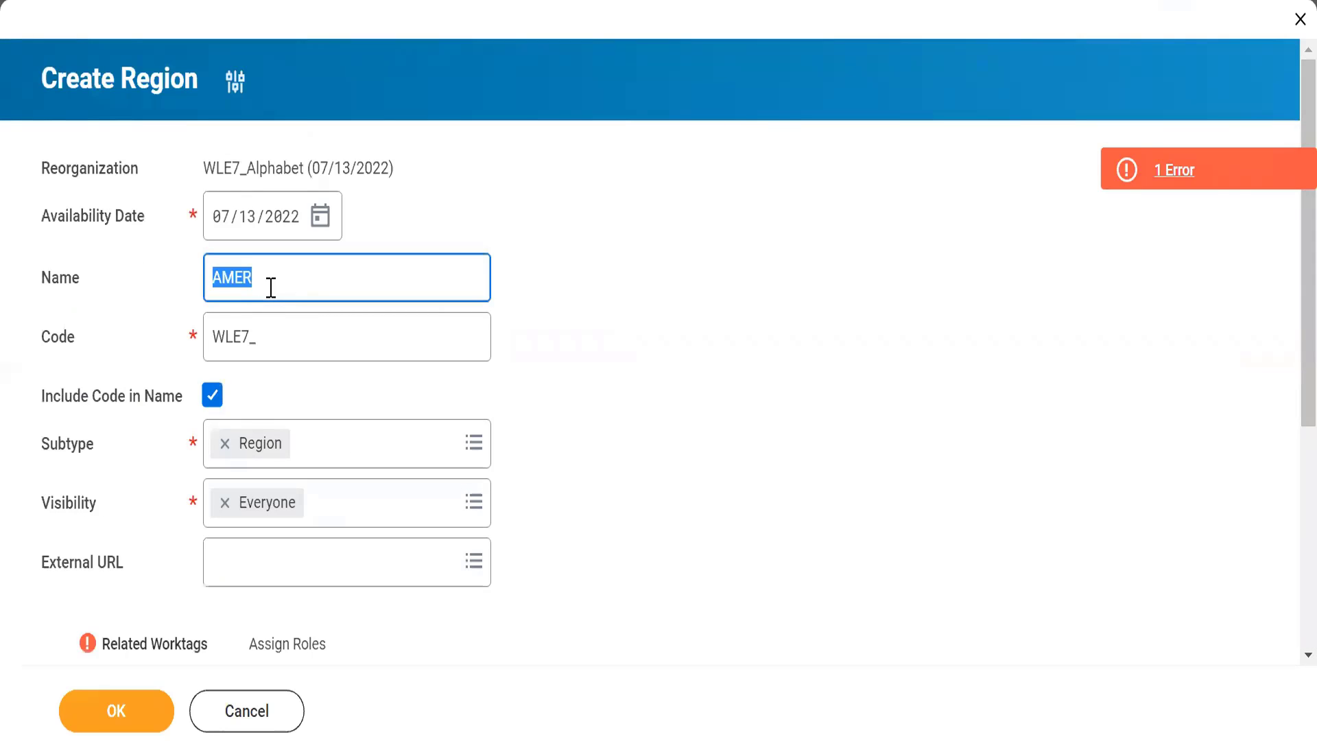
type("APAC")
left_click(626, 370)
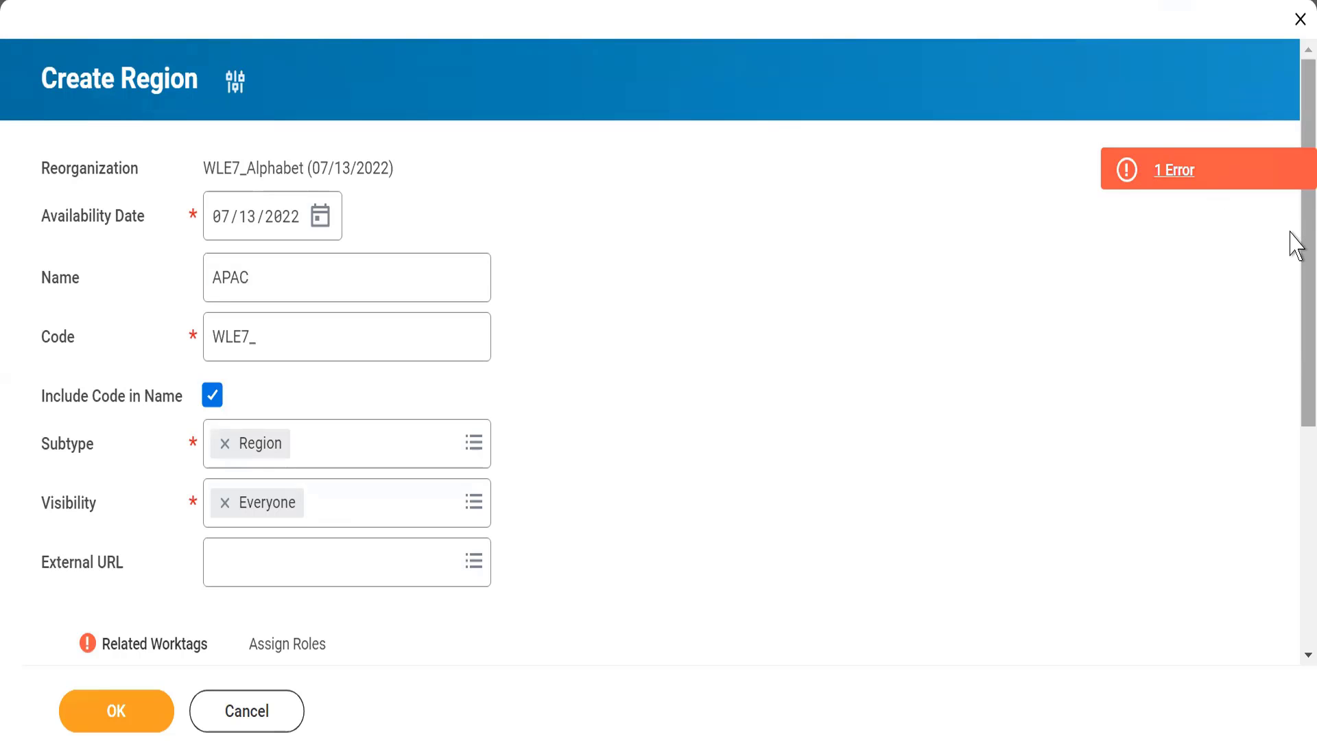
Set WLE7_Mumbai as the region's default worktag for Location
left_click_drag(1300, 241, 1294, 517)
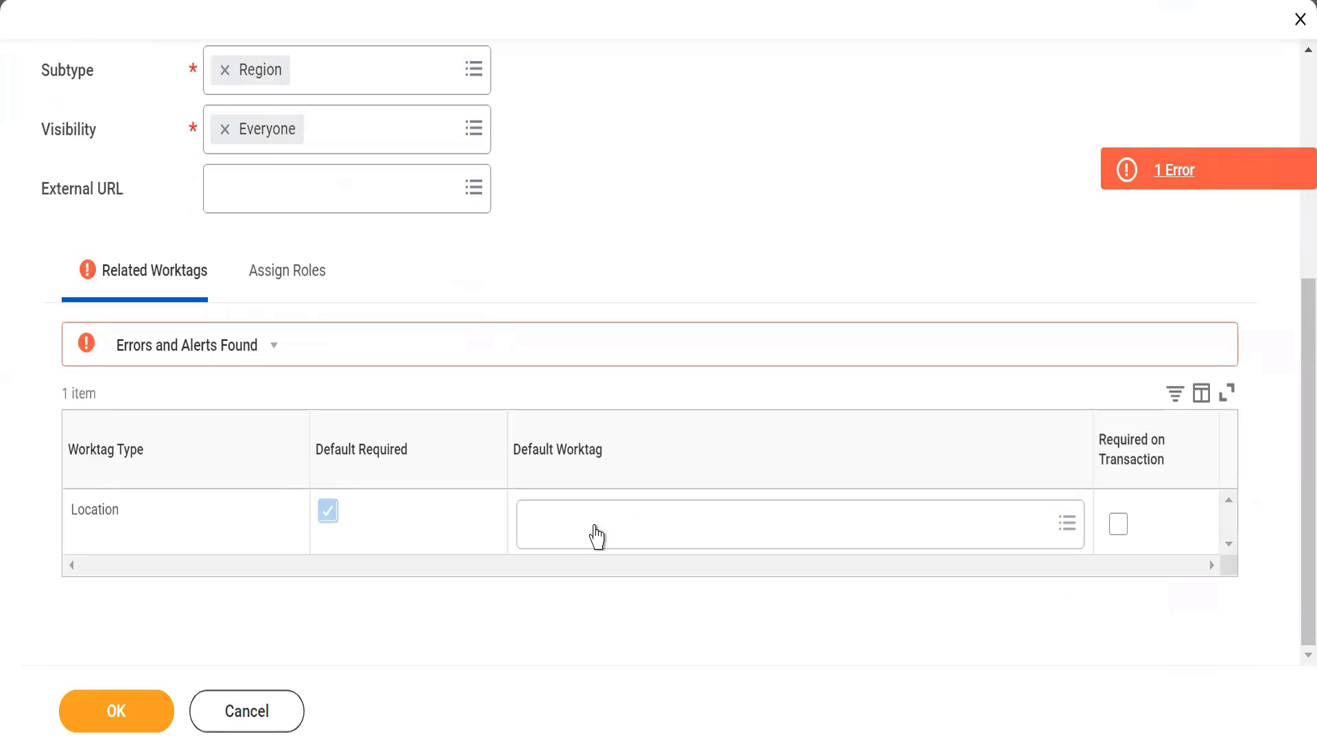
left_click(596, 534)
type("W")
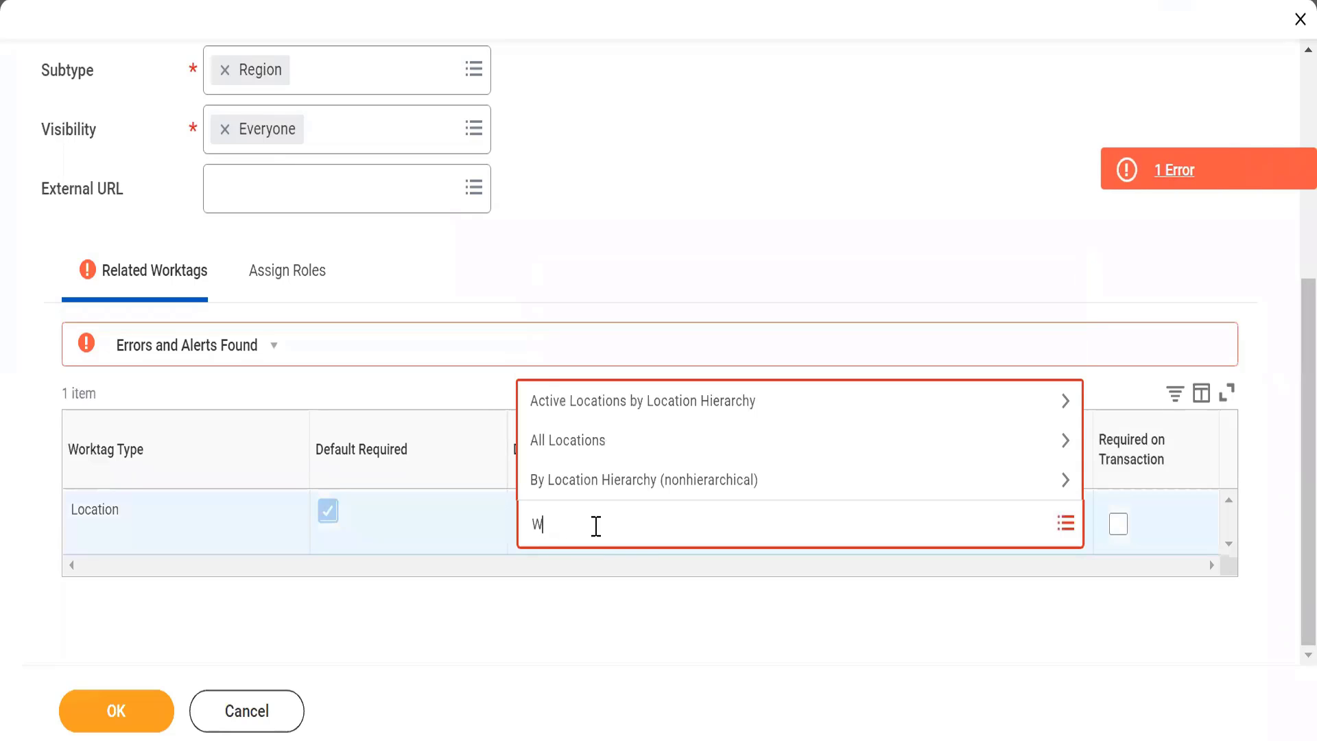
type("LE7_")
key("Return")
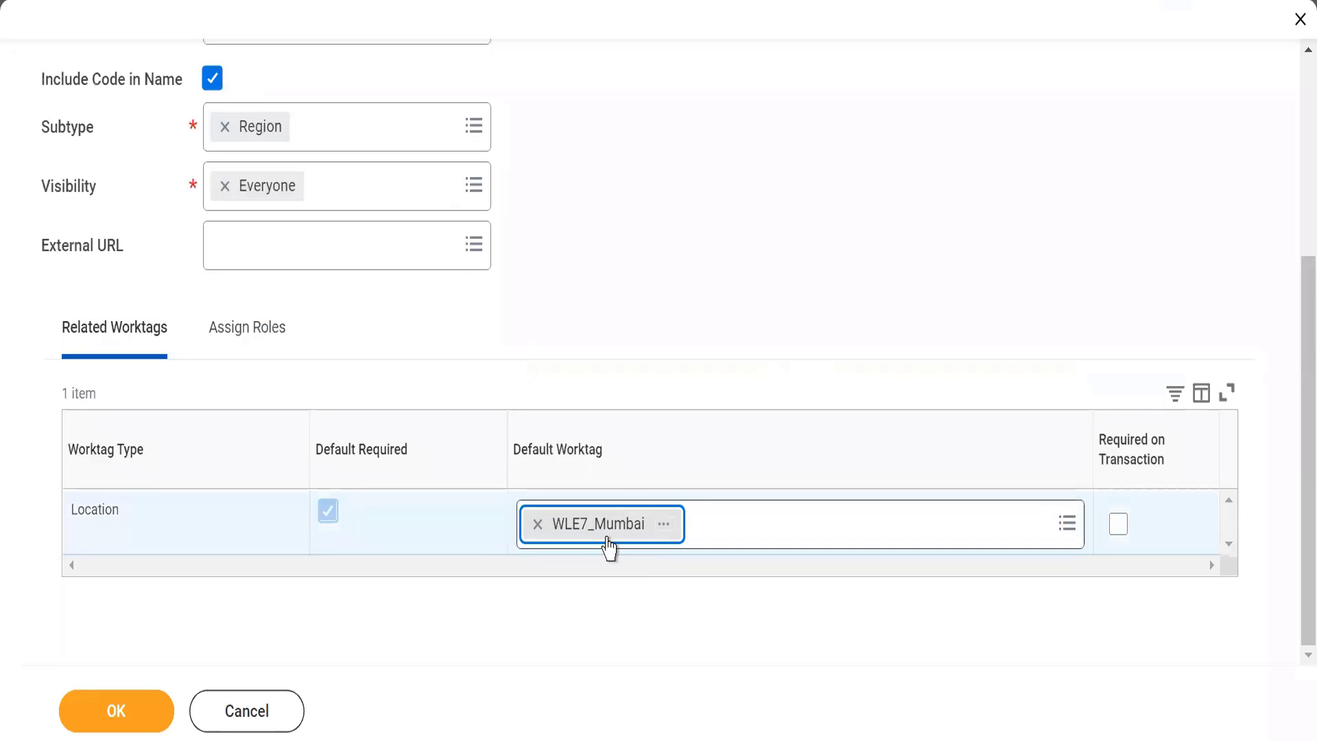
Submit the APAC region and review its details and related worktags
left_click(571, 609)
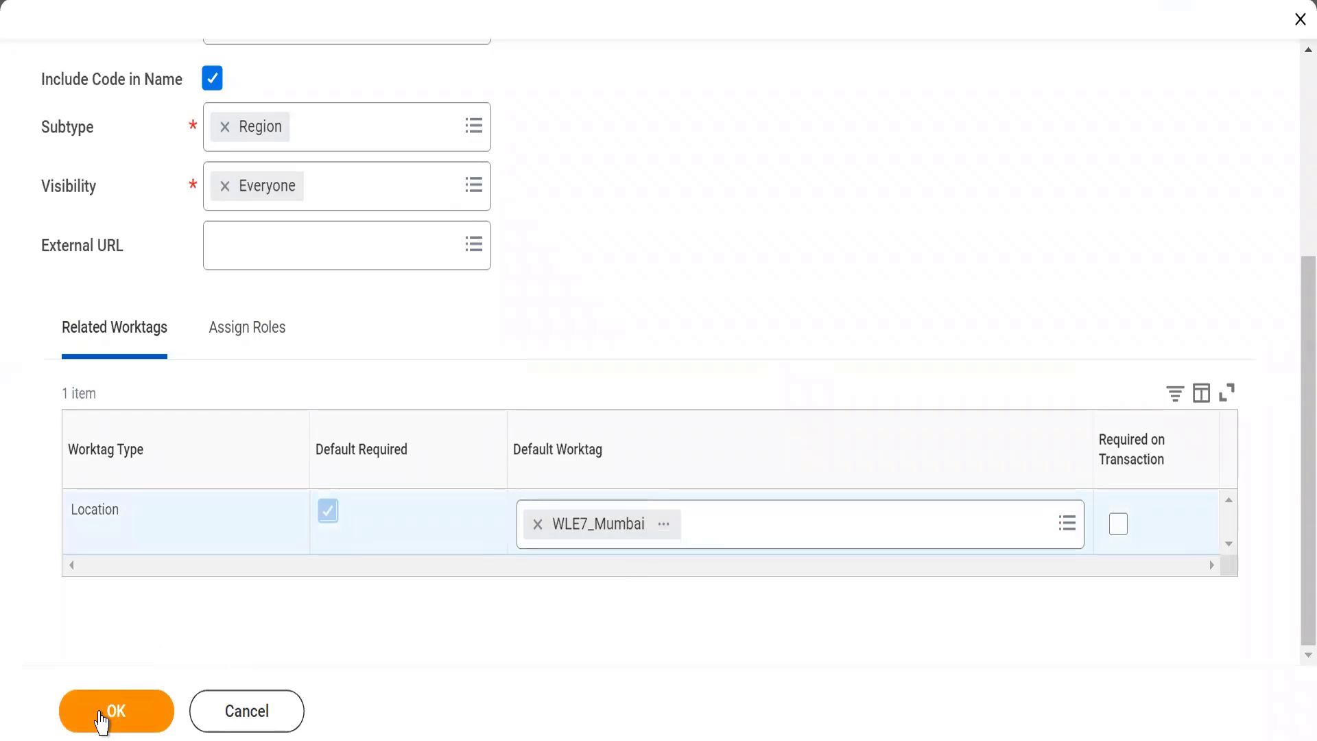
left_click(100, 715)
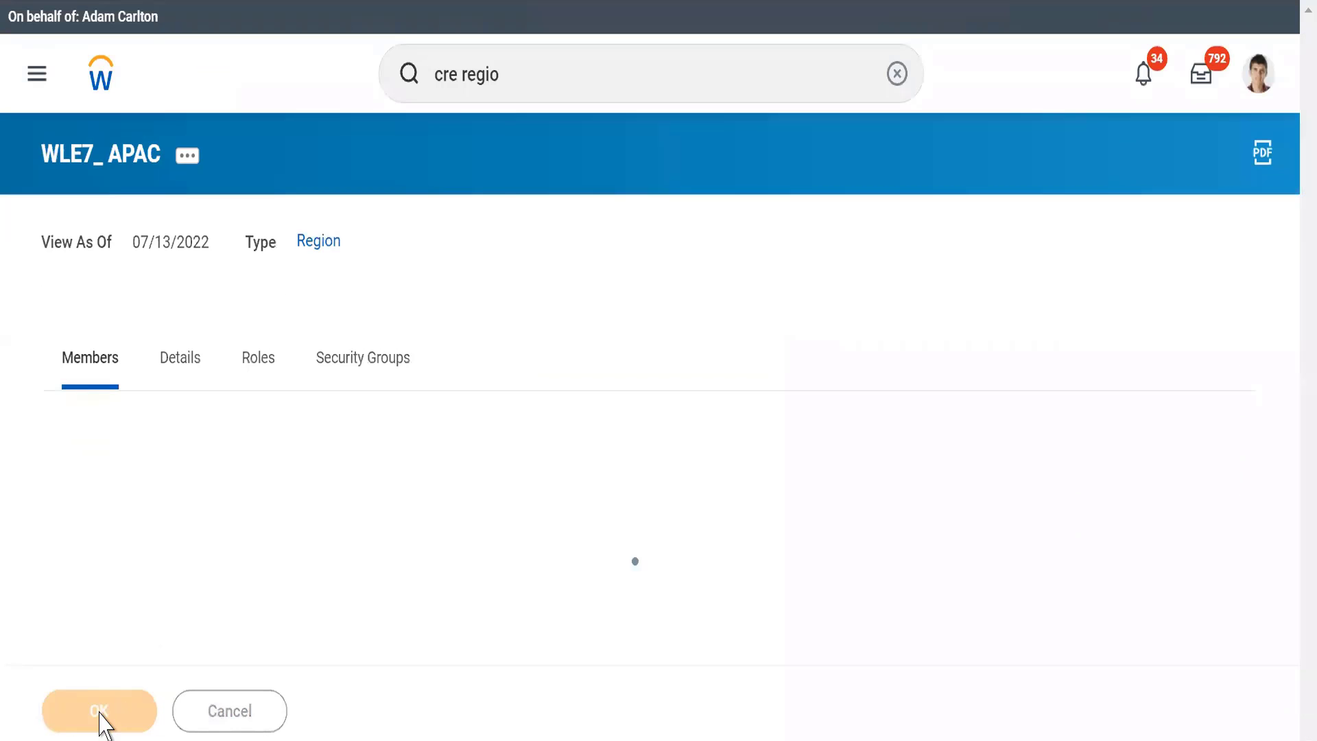
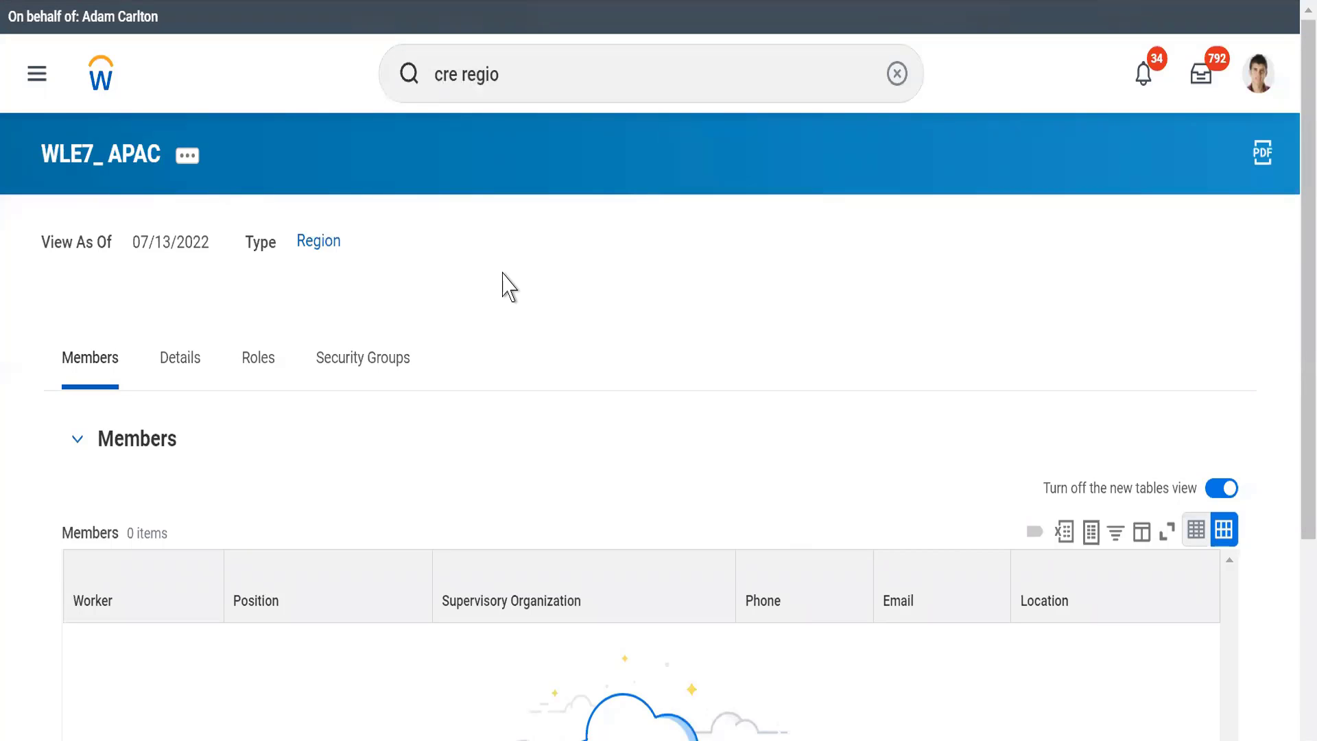
left_click(181, 370)
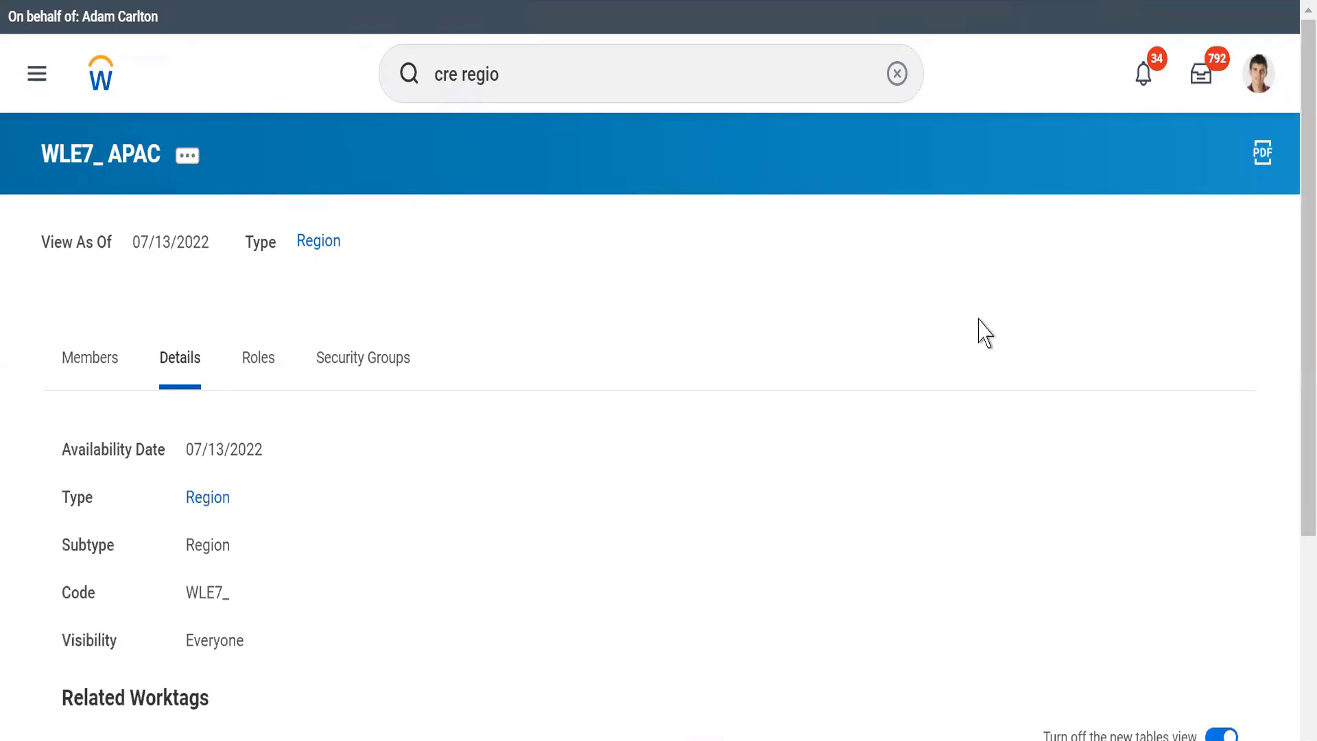
scroll(1293, 533, "down", 3)
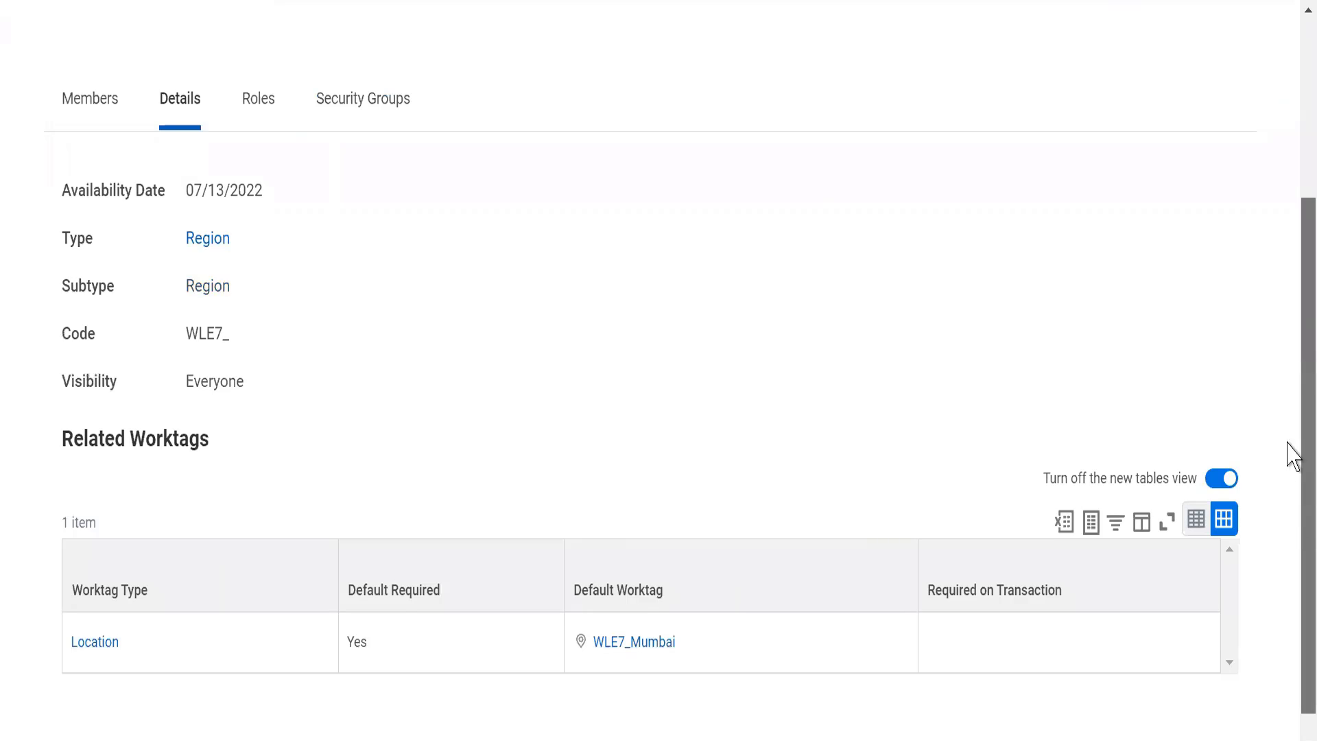
scroll(1288, 454, "up", 3)
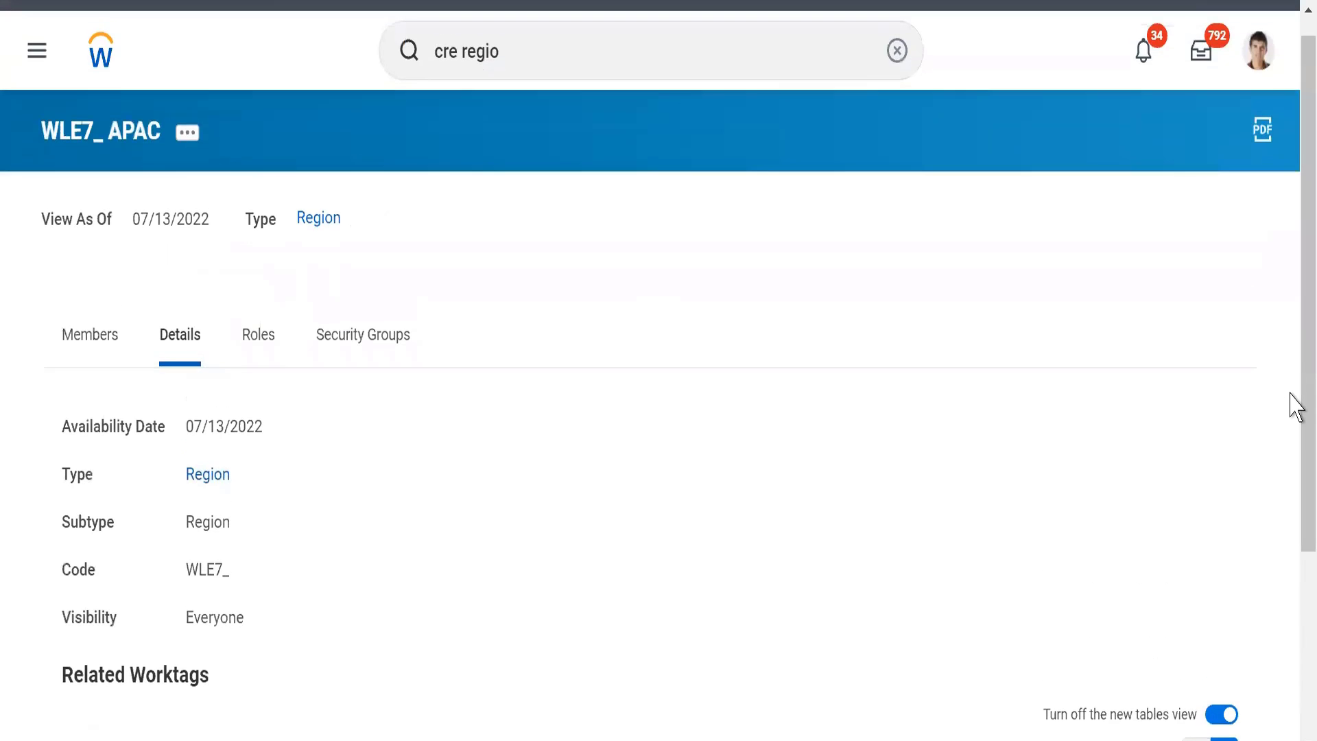
scroll(1294, 403, "up", 1)
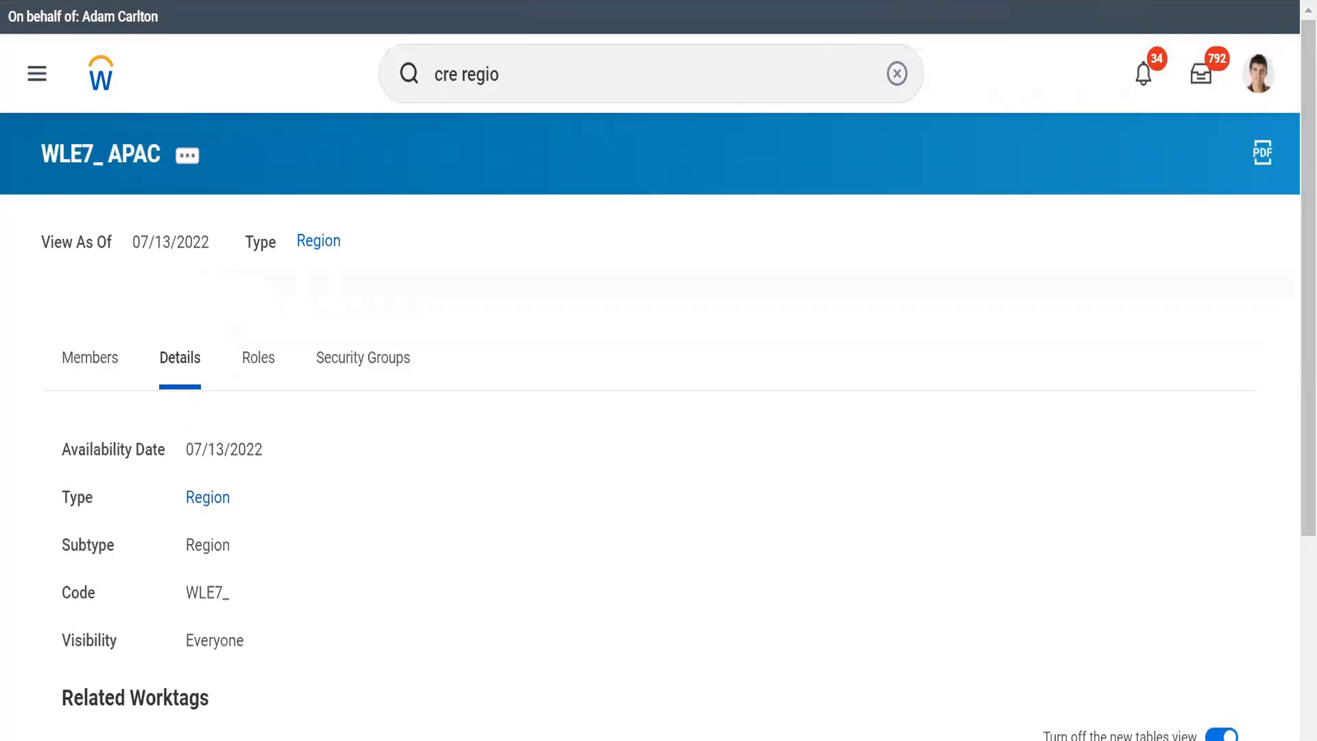
Switch to the Notepad notes and change the reorganization name in the create reorganization task line to WLE7_Alphabet
key("alt+Tab")
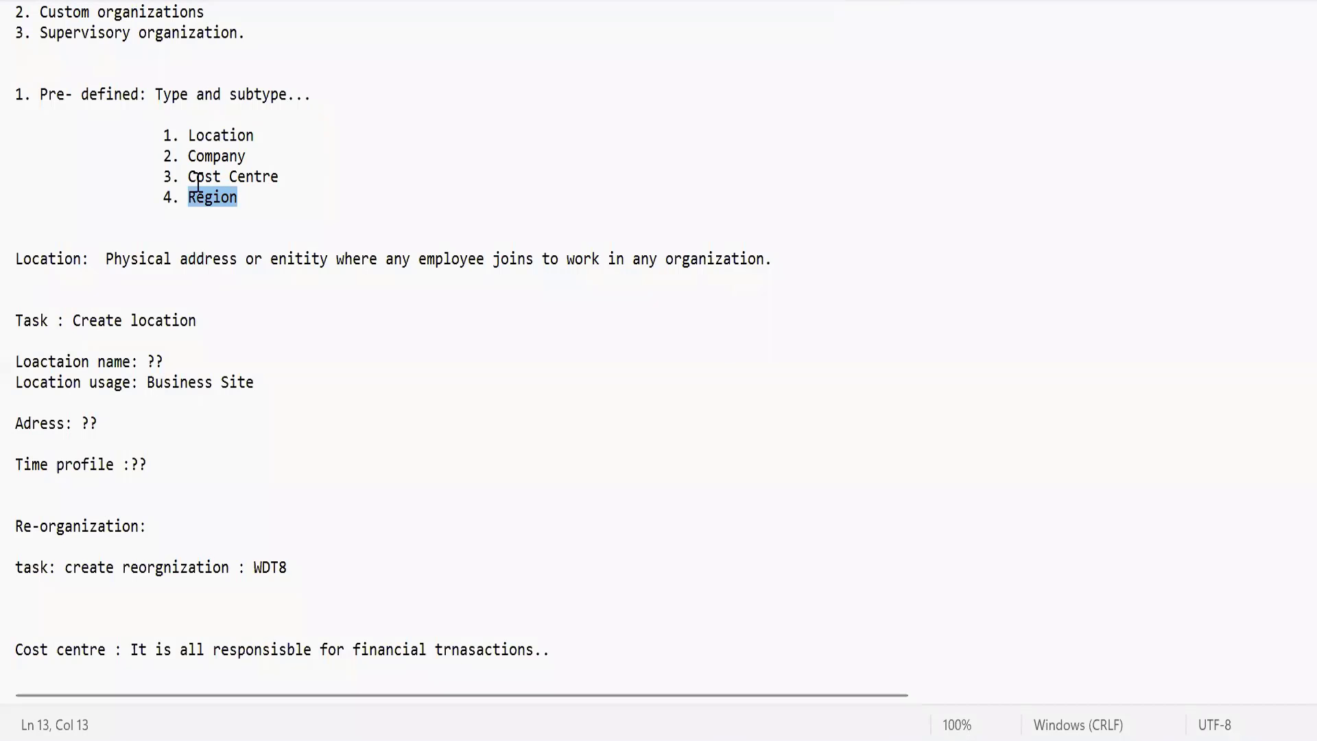
left_click(256, 218)
left_click_drag(163, 135, 327, 218)
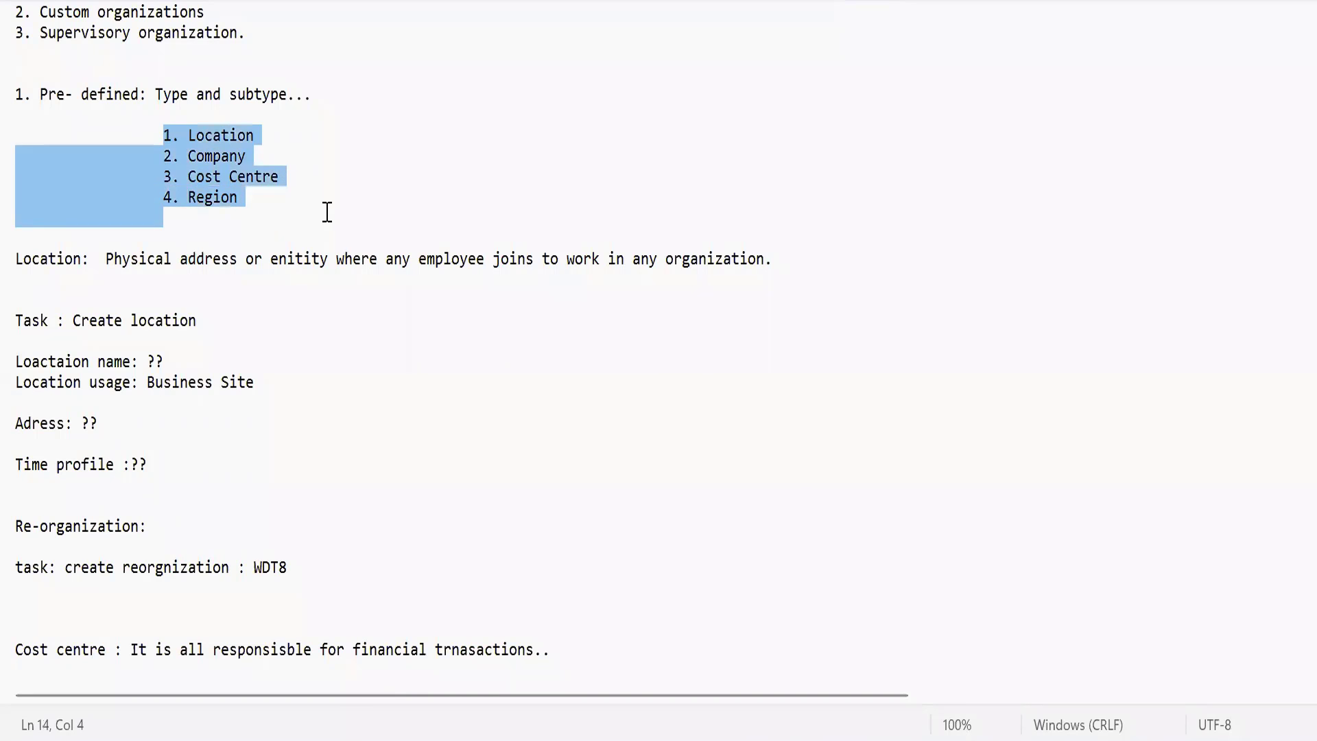
double_click(264, 568)
type("WLE8")
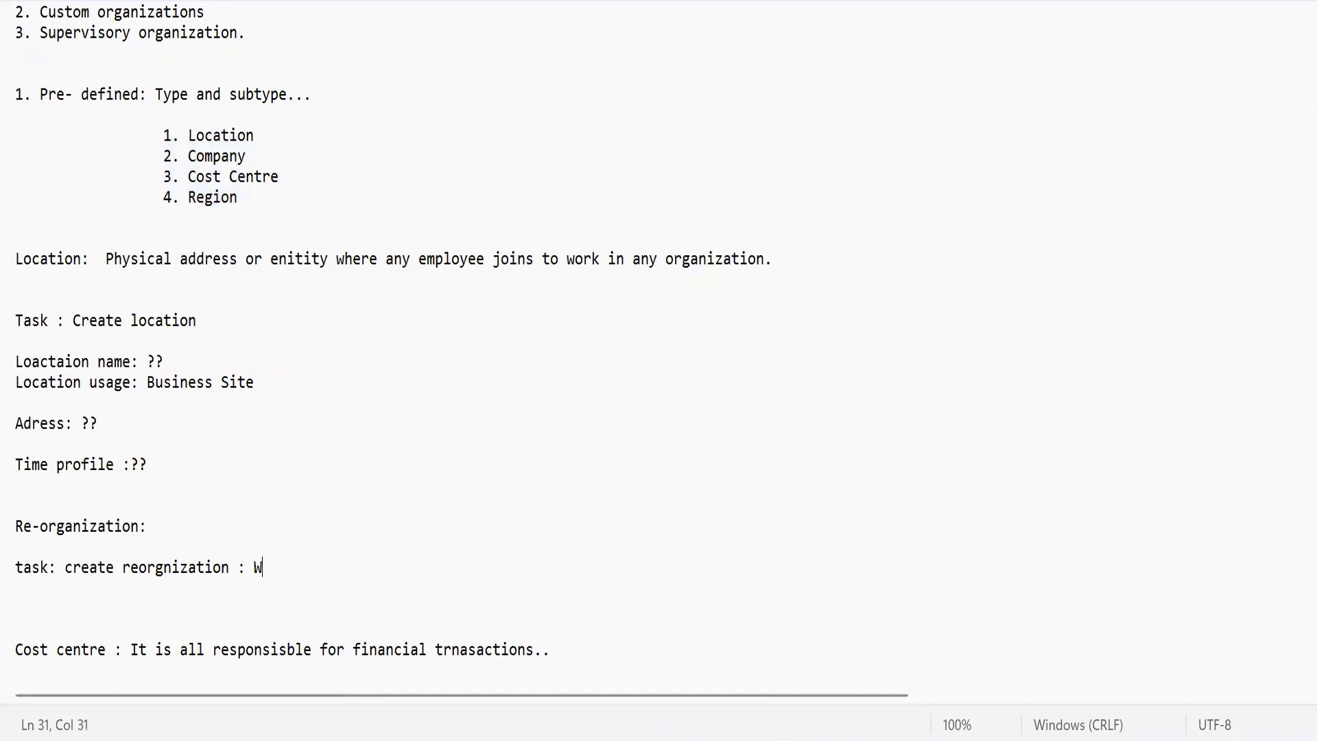
key("BackSpace")
type("7_Alphabet")
left_click(434, 583)
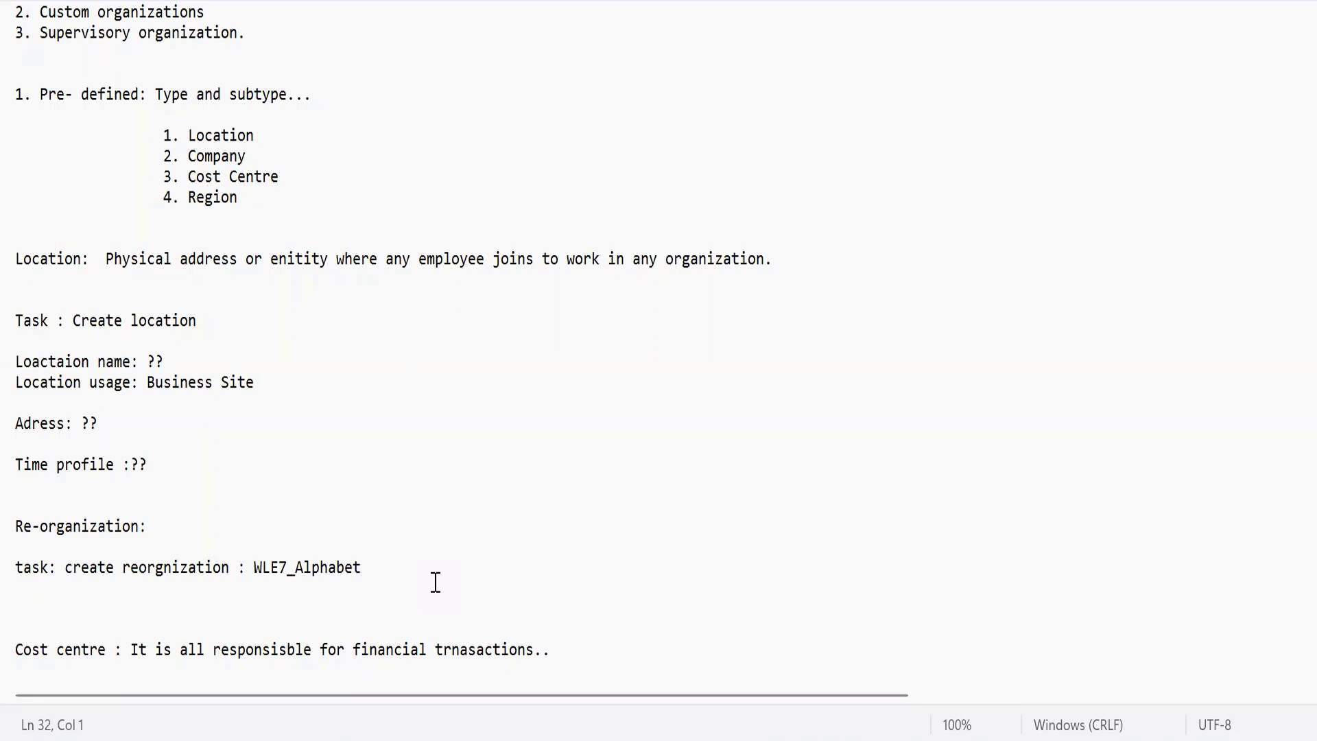
Examine the cost centre section of the notes, from Technology down to Core Tech, Data Sciences and ERP with their sub-areas
key("Down")
key("Down")
key("Down")
key("Down")
key("Down")
key("Down")
key("Down")
key("Down")
key("Down")
key("Down")
key("Down")
key("Down")
key("Down")
key("Down")
key("Down")
key("Down")
key("Down")
key("Down")
key("Down")
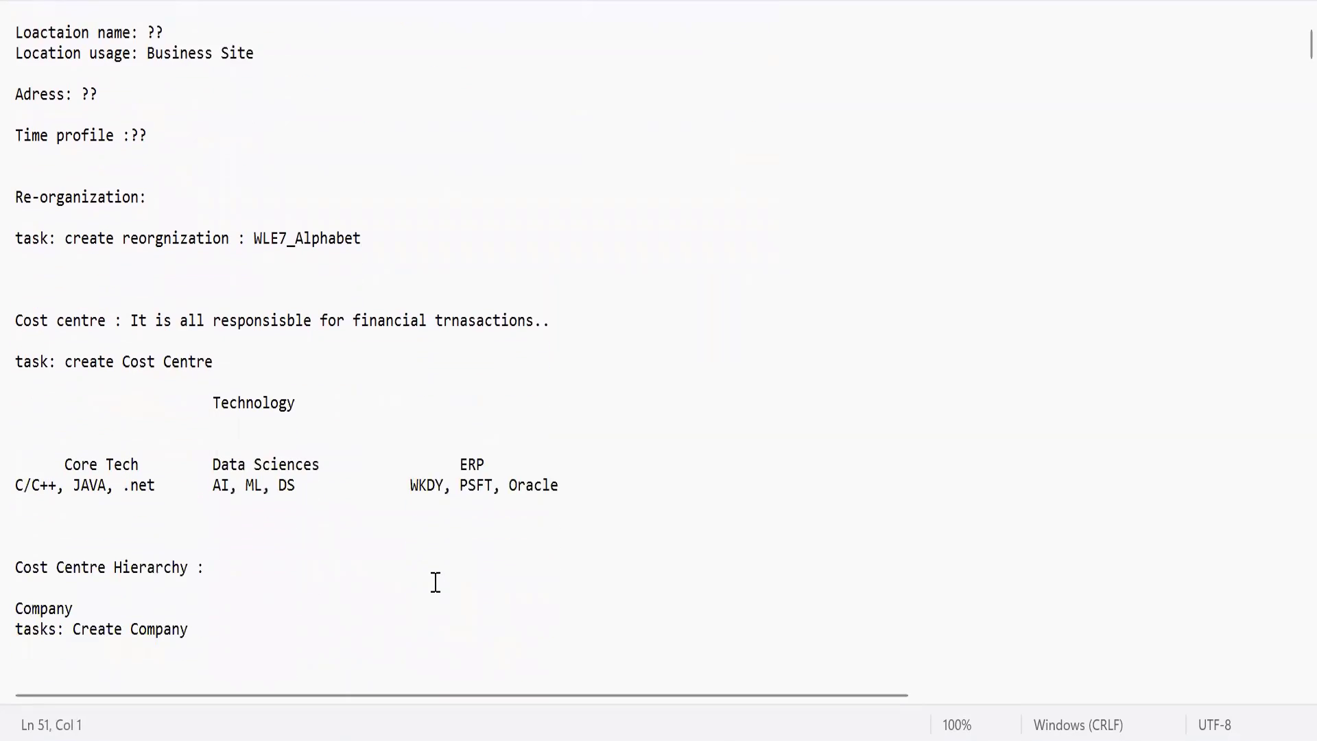
key("Down")
key("Down")
key("Down")
key("Down")
key("Down")
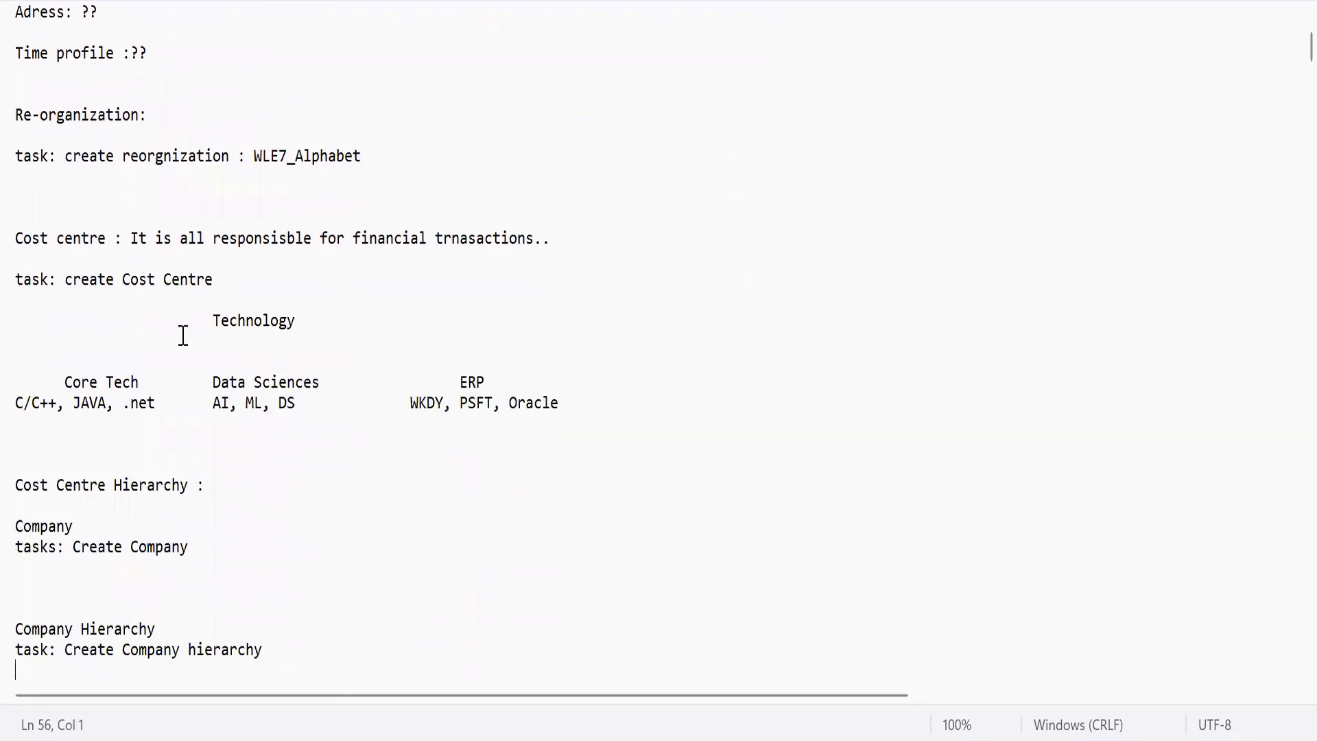
left_click(212, 318)
left_click(371, 320, "shift")
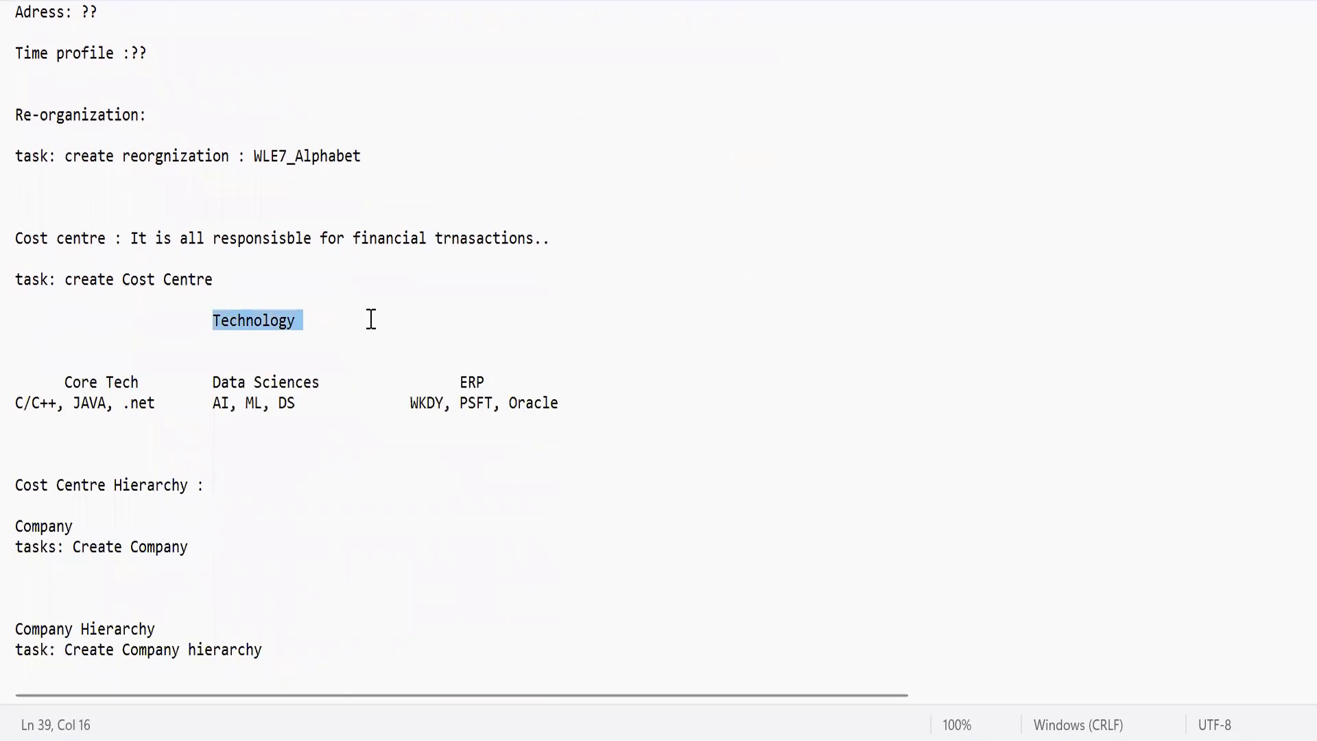
key("shift+Left")
left_click_drag(66, 382, 329, 382)
left_click_drag(469, 382, 536, 381)
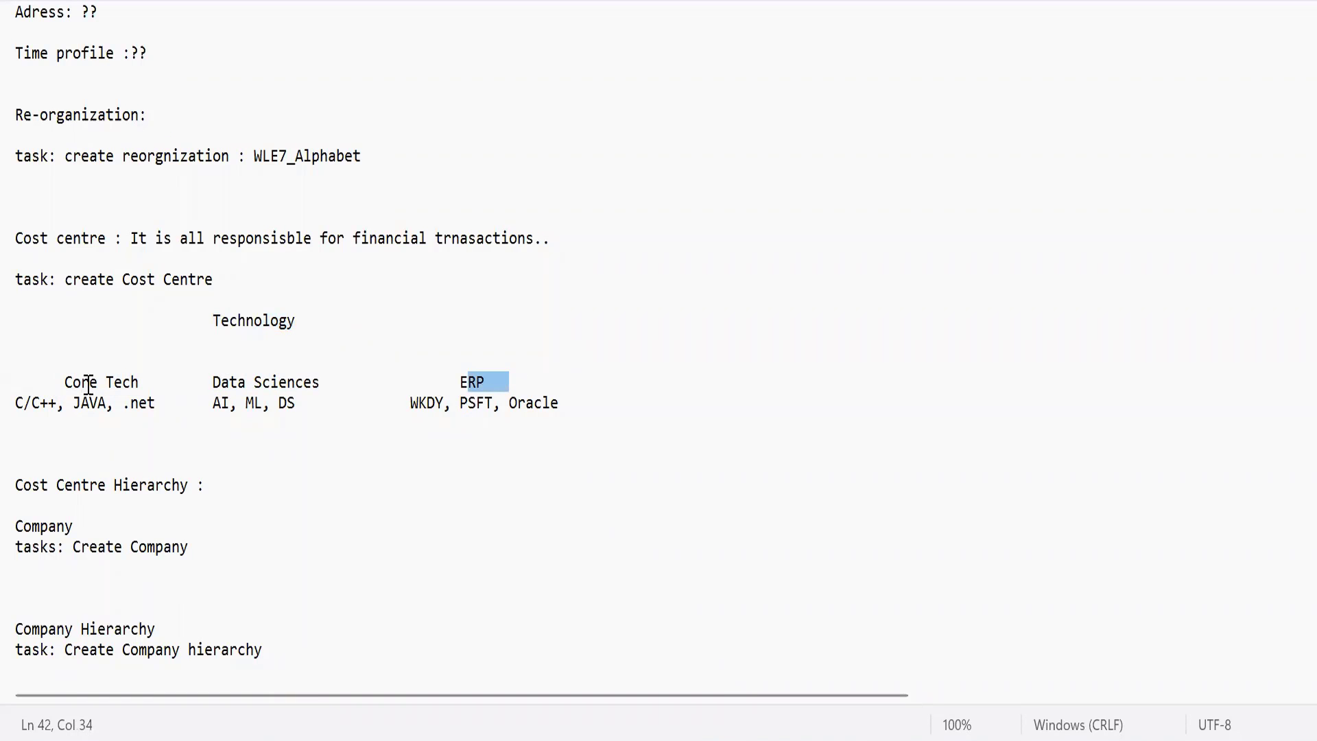
left_click(33, 402)
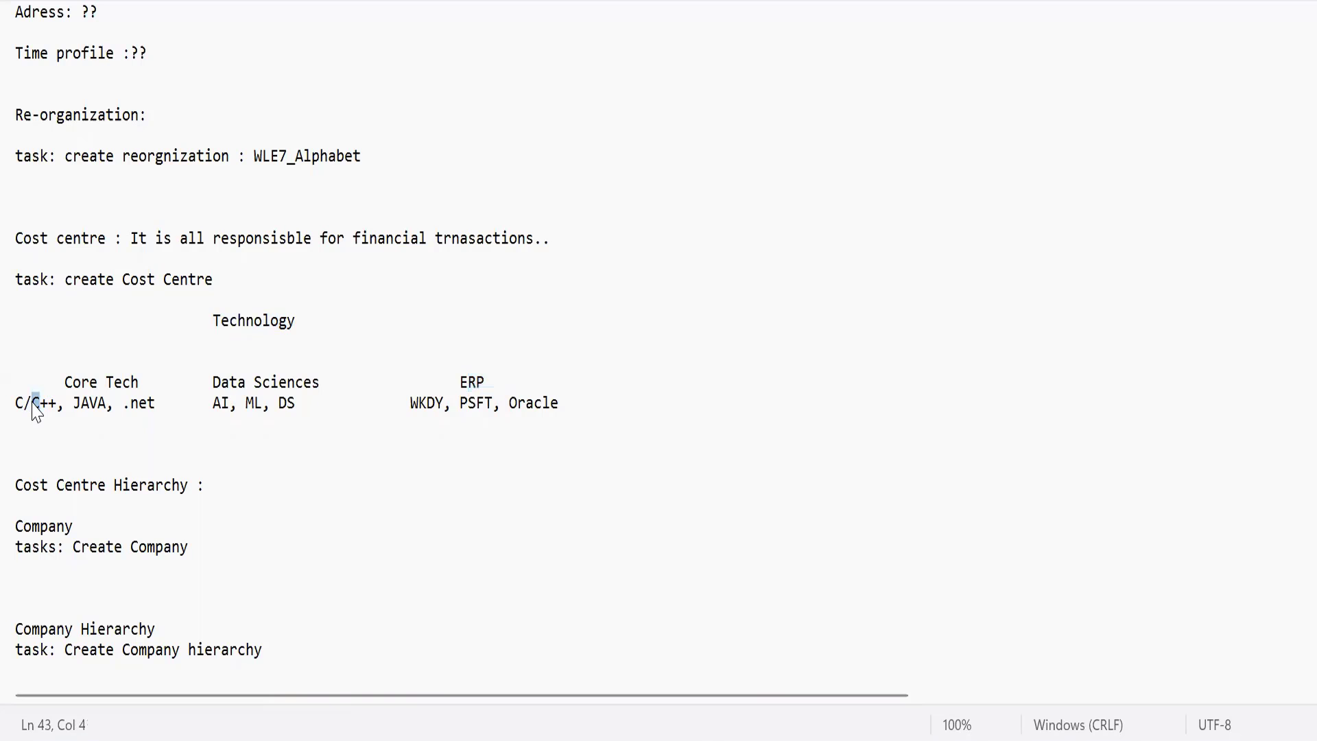
double_click(89, 402)
double_click(144, 402)
left_click(240, 386)
double_click(218, 403)
left_click(248, 404)
double_click(250, 404)
double_click(285, 404)
double_click(469, 382)
double_click(421, 404)
double_click(480, 404)
double_click(521, 405)
left_click(536, 431)
left_click_drag(212, 320, 574, 402)
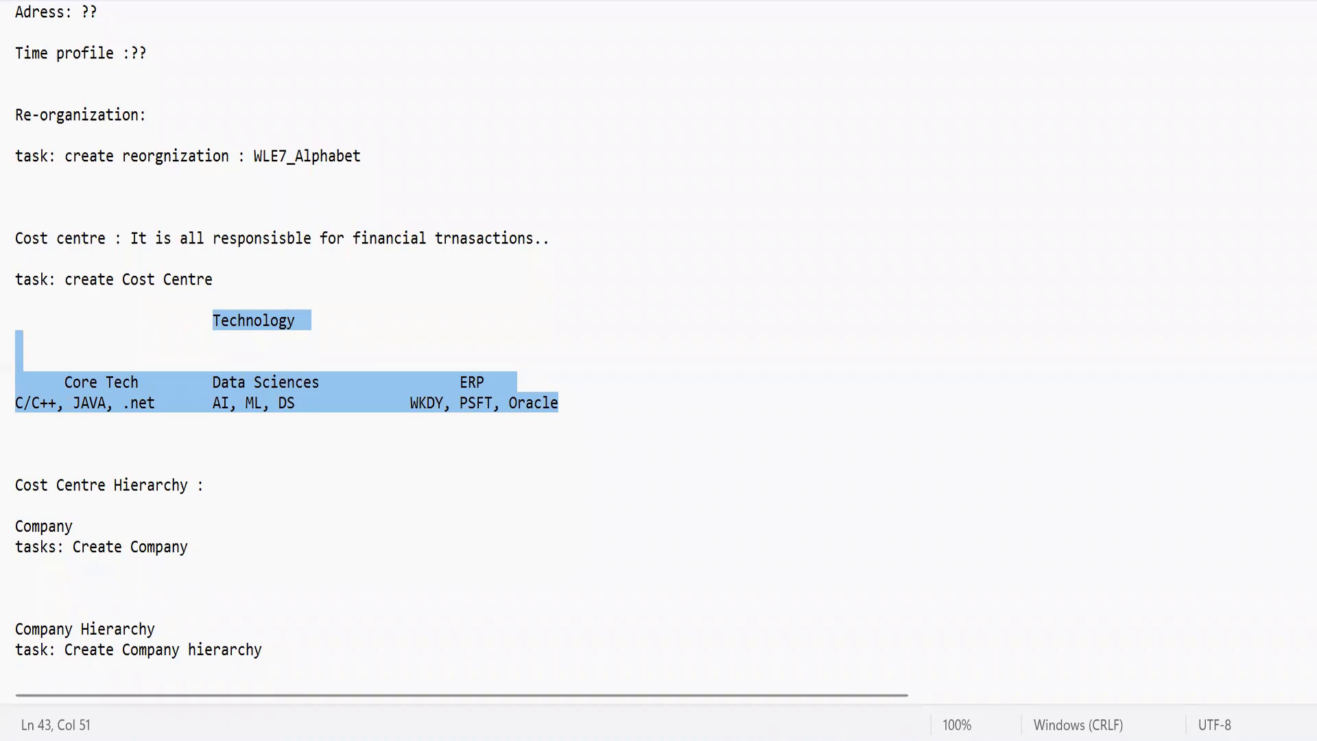
Switch back to Workday, search for WLE7_ and open the WLE7_ Technology cost center
mouse_move(860, 740)
left_click(860, 665)
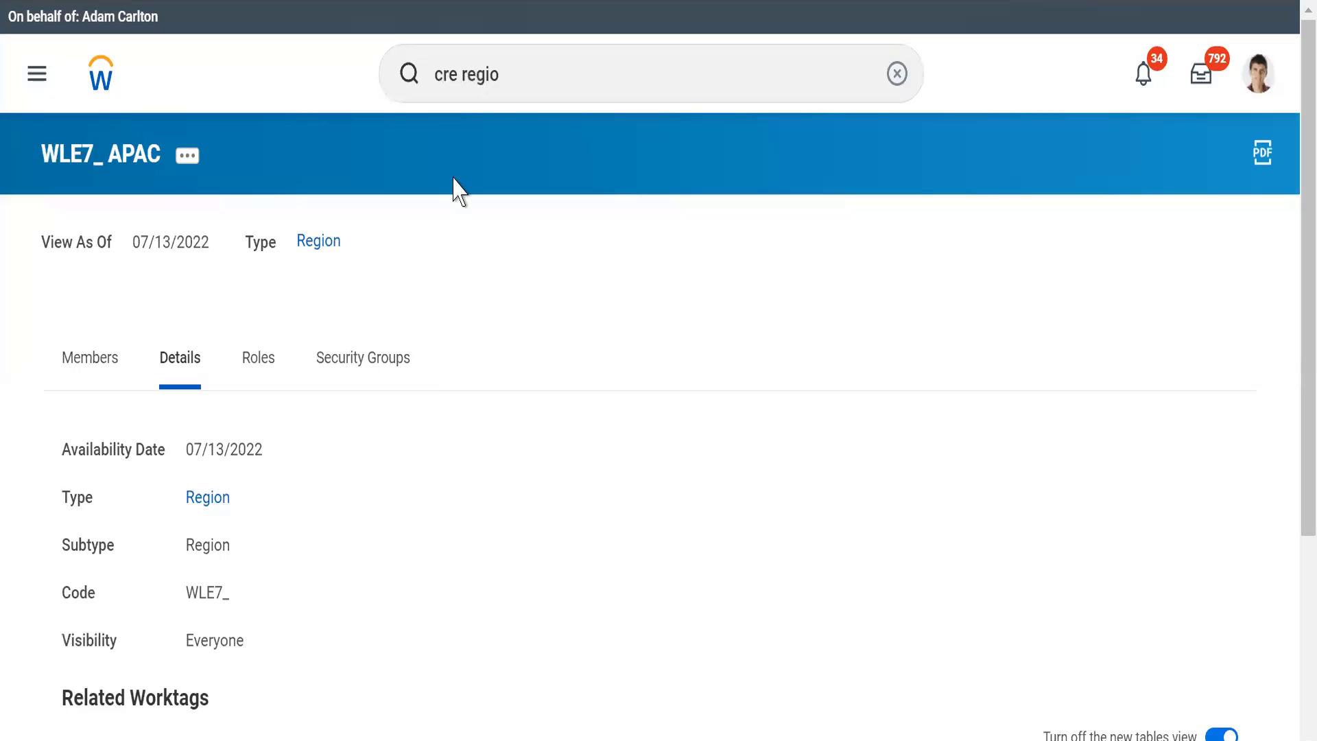
left_click(567, 83)
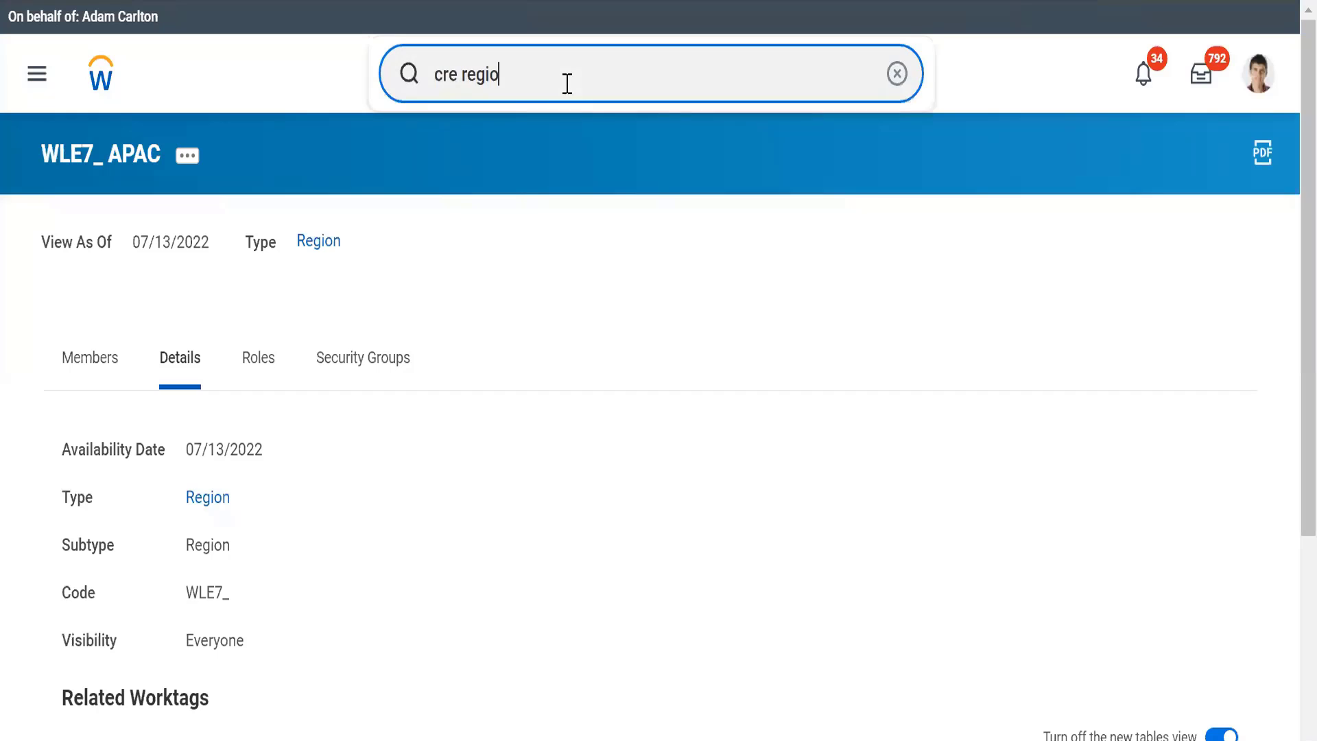
triple_click(568, 83)
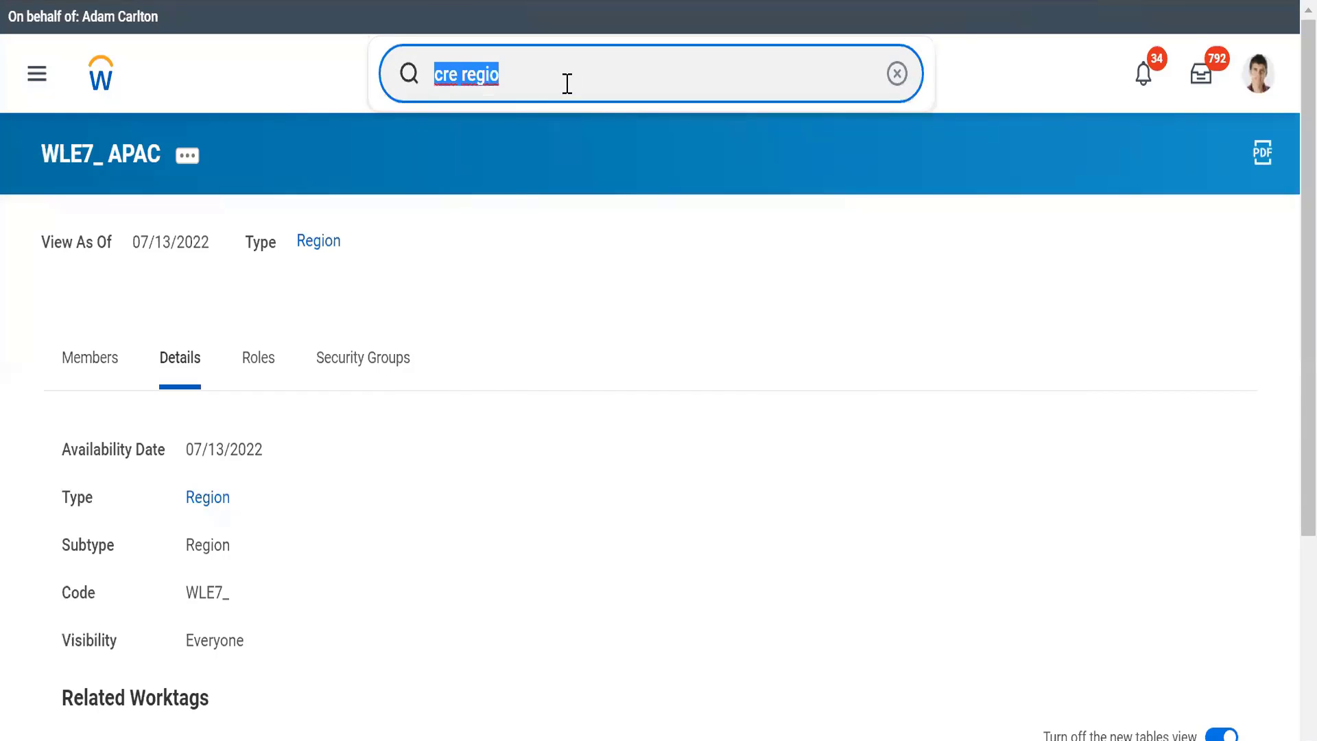
type("WDLE7_")
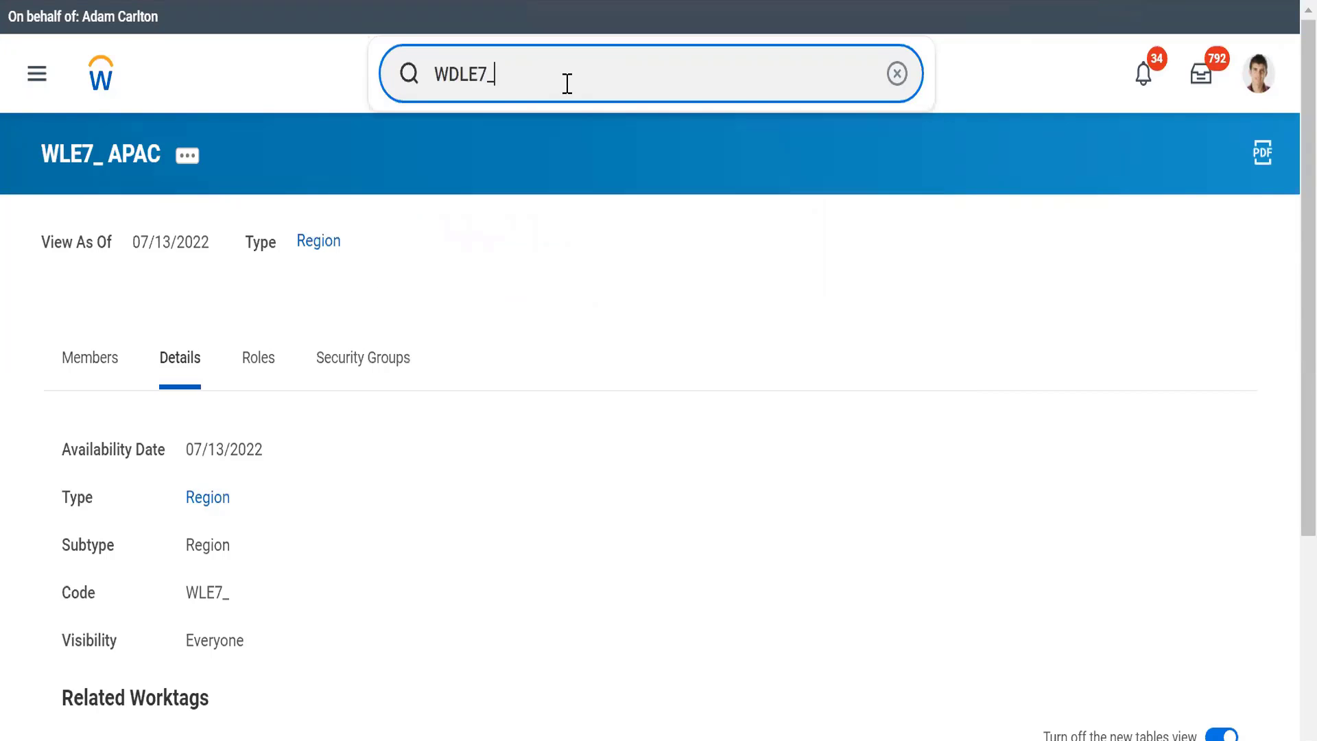
key("BackSpace")
key("BackSpace")
key("BackSpace")
key("BackSpace")
key("BackSpace")
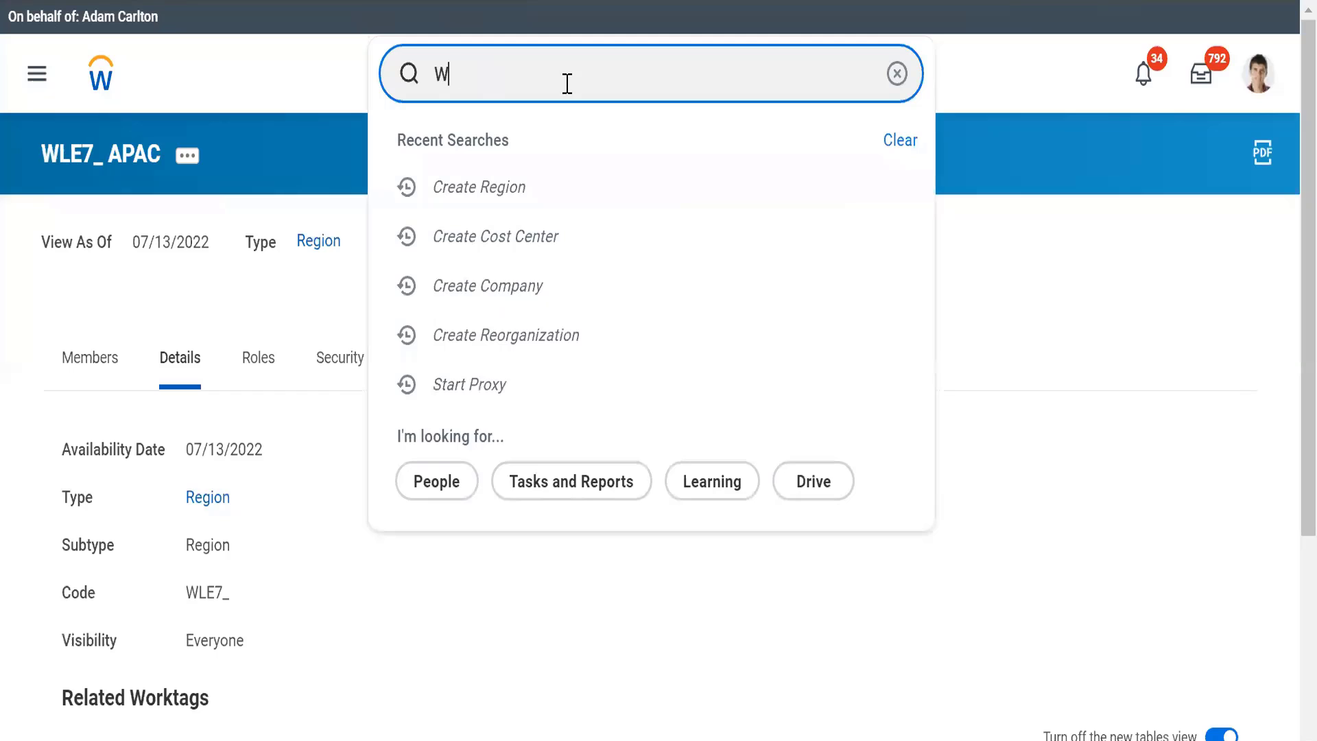
type("LE7_")
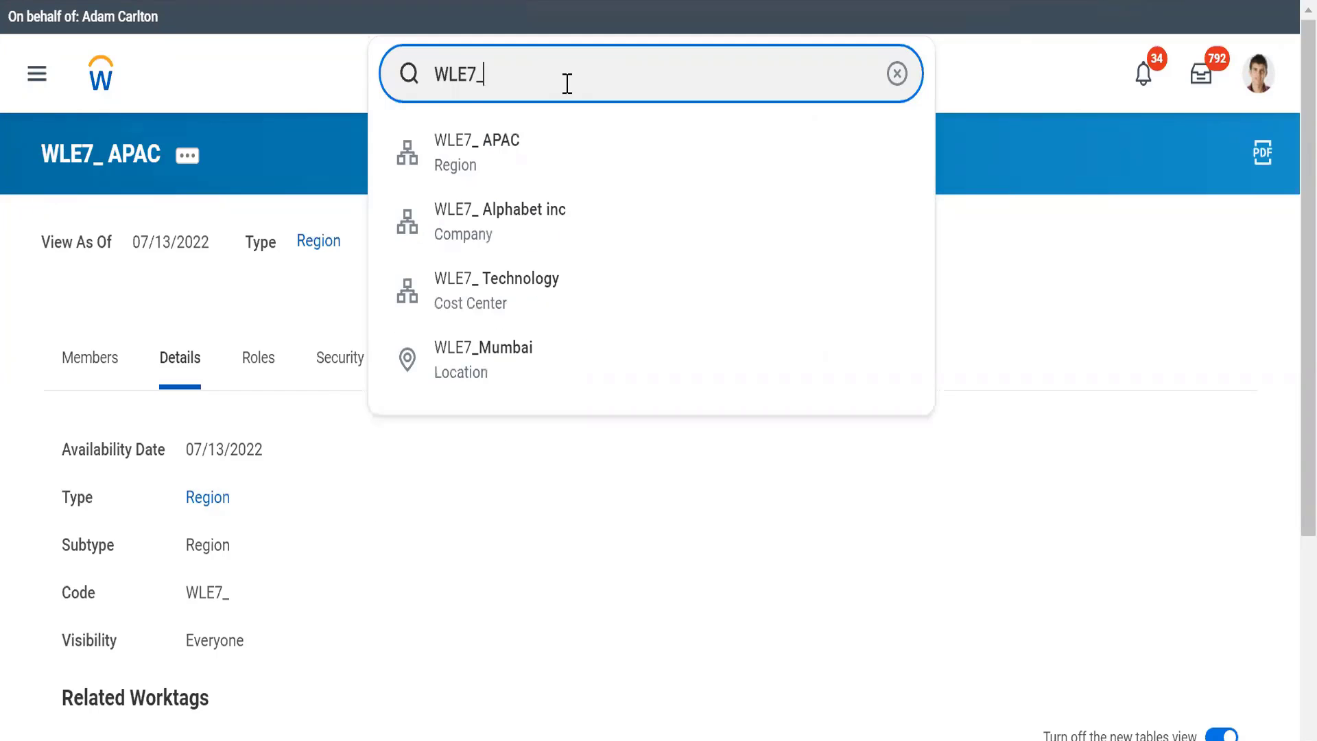
left_click(480, 293)
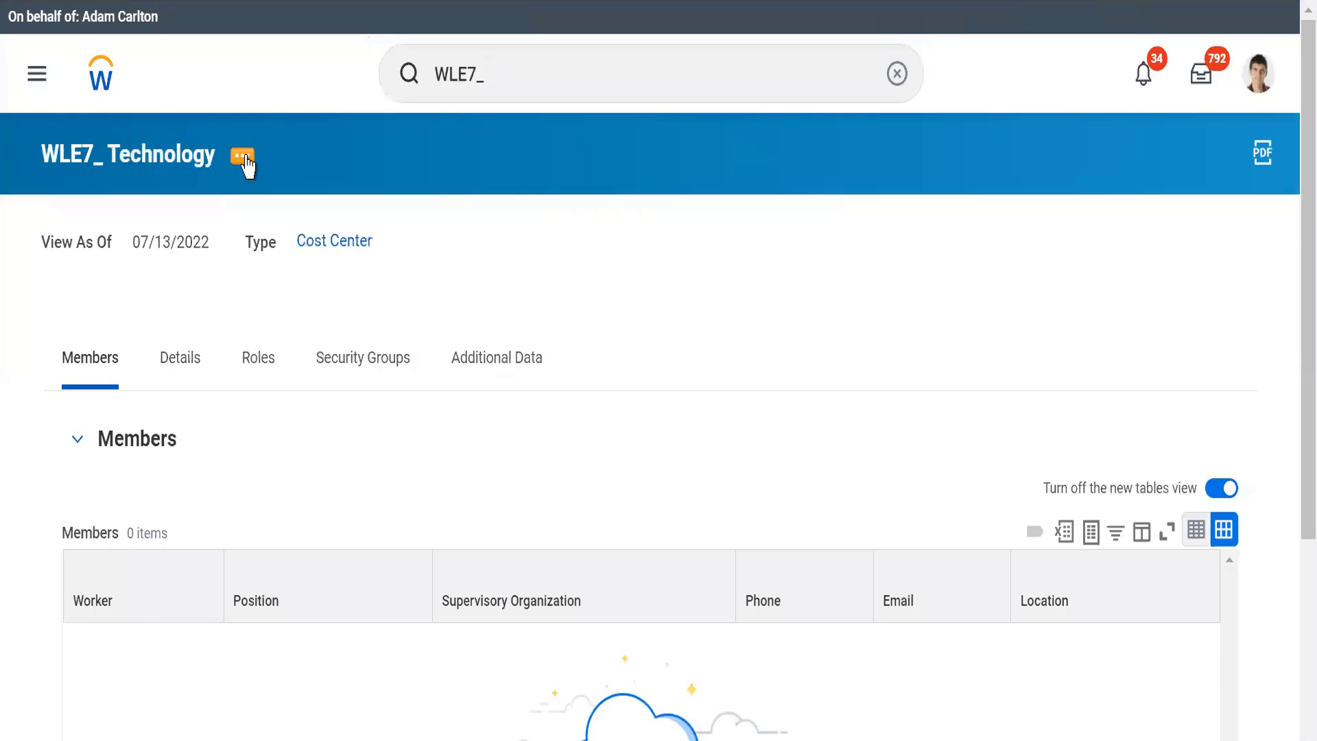
Look through the related actions of the Technology cost center, including the Reorganization options, and close them
left_click(242, 157)
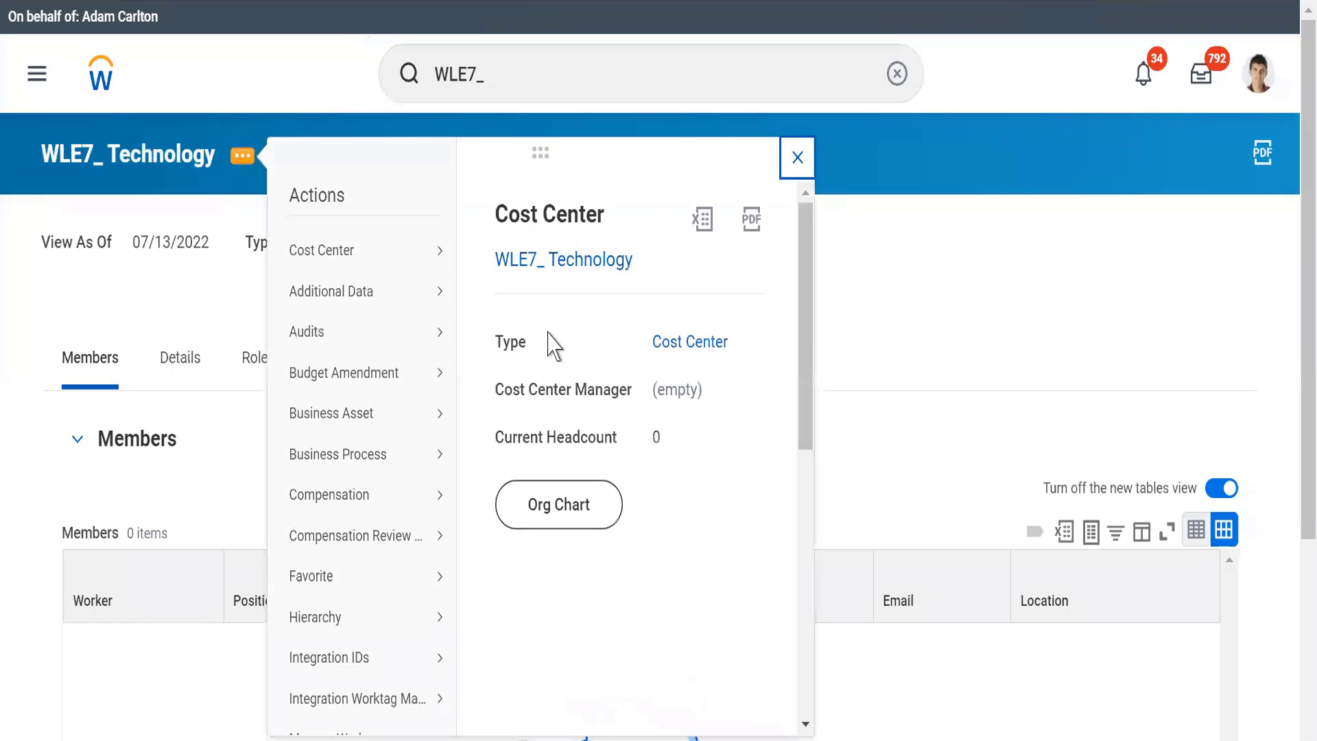
left_click_drag(808, 376, 809, 537)
mouse_move(355, 542)
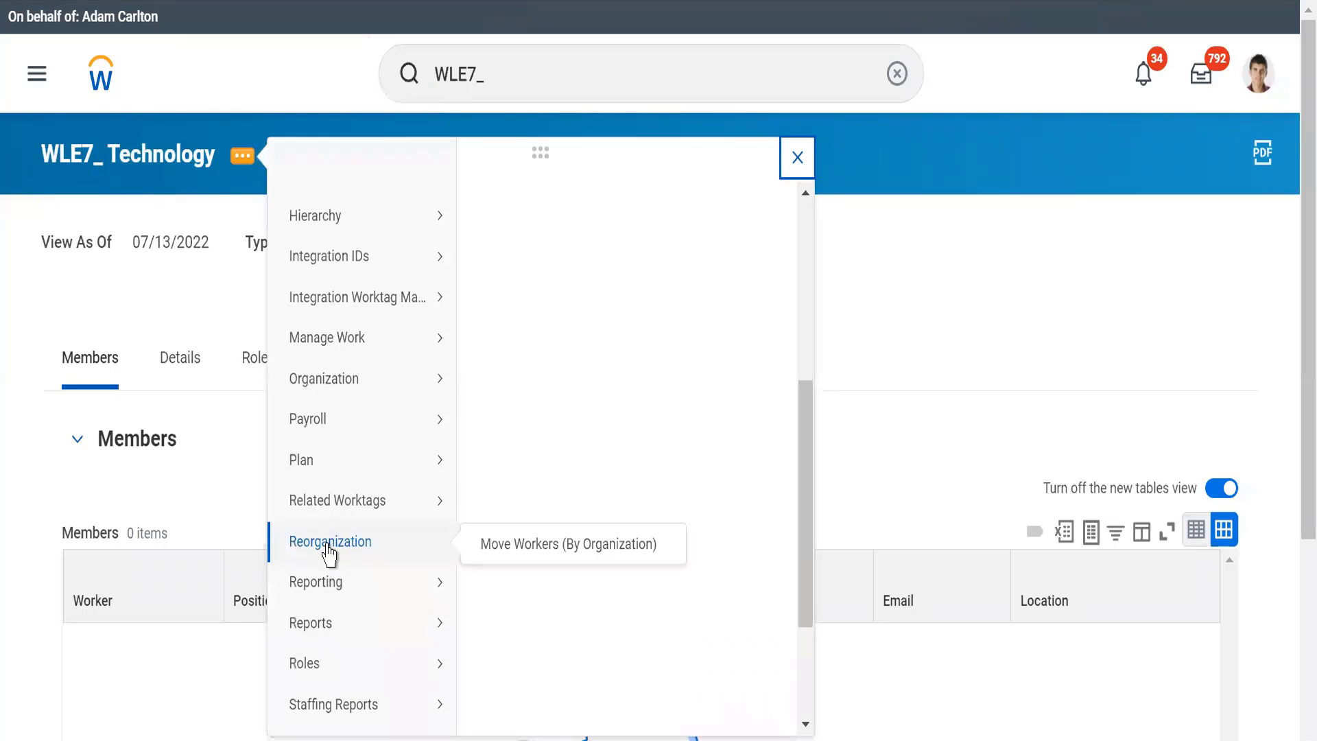
left_click(230, 300)
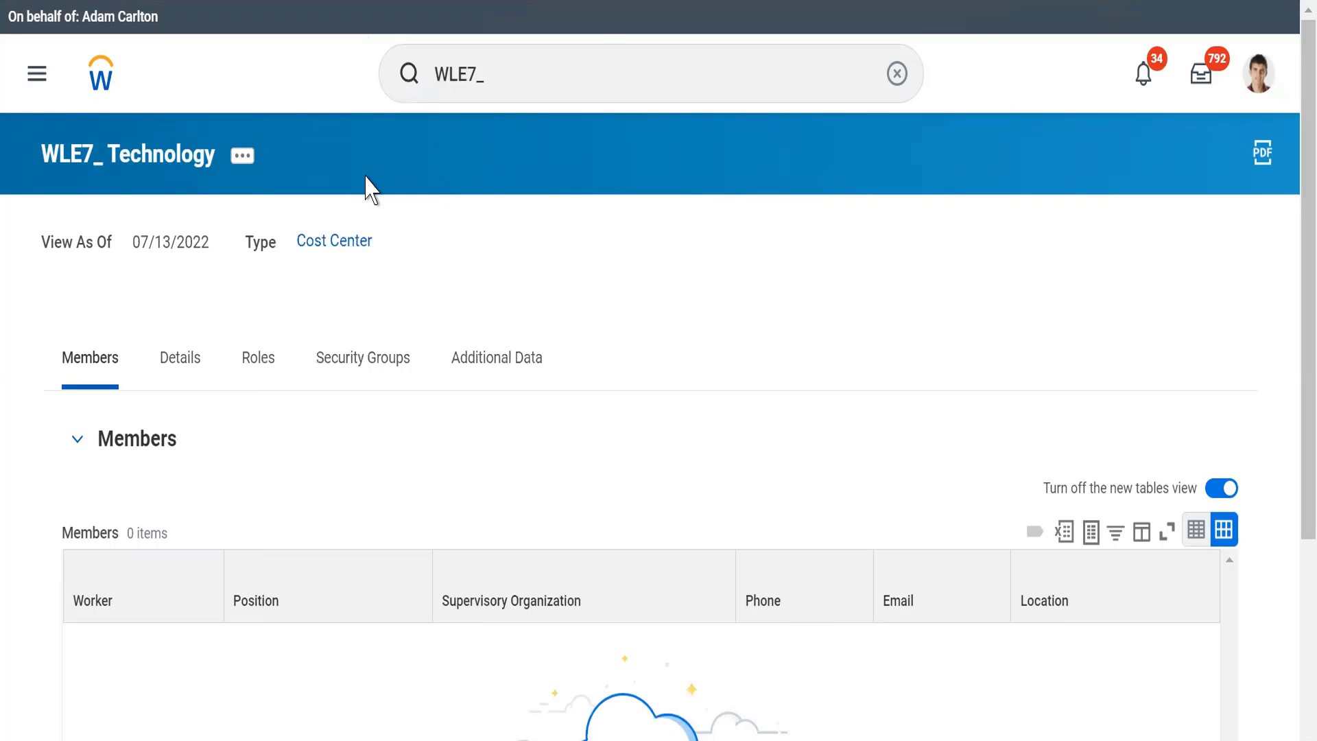
Find the Create Cost Center Hierarchy task and start it under the reorganization WLE7_Alphabet (07/13/2022)
left_click(517, 88)
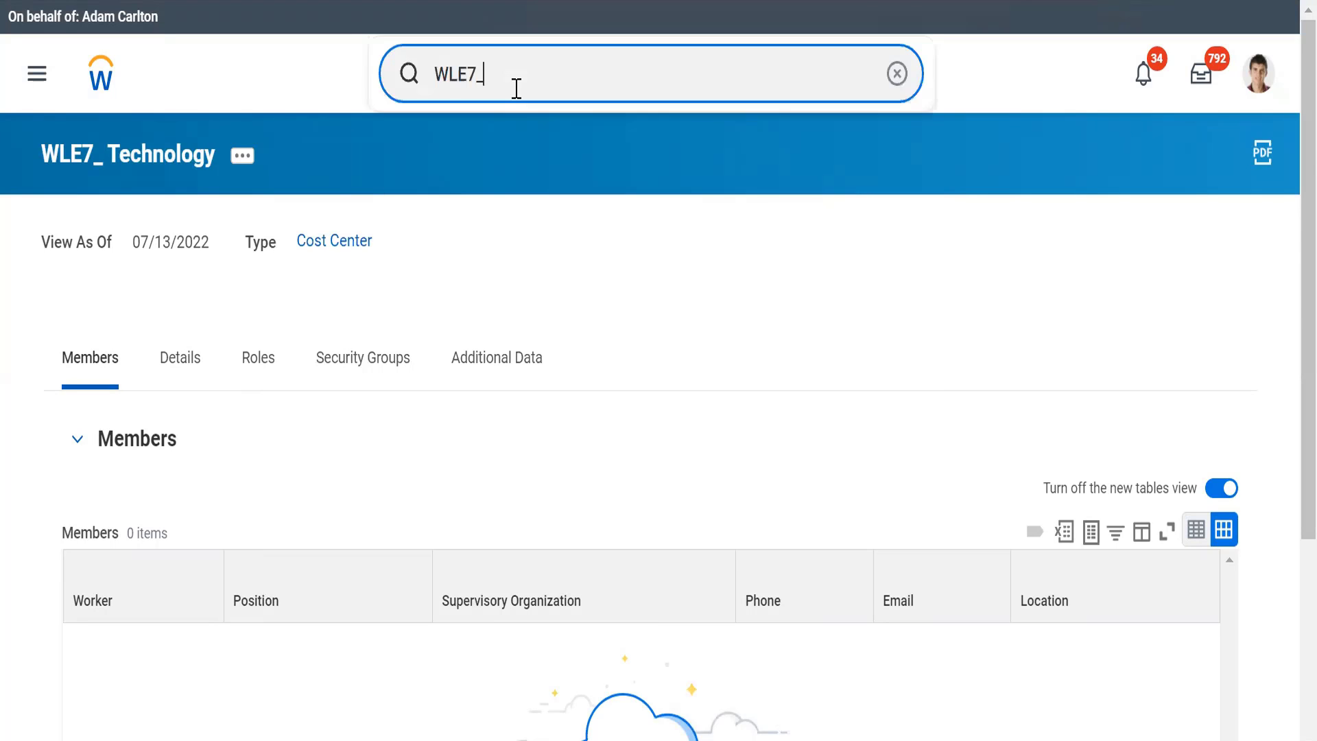
left_click(898, 74)
left_click(497, 71)
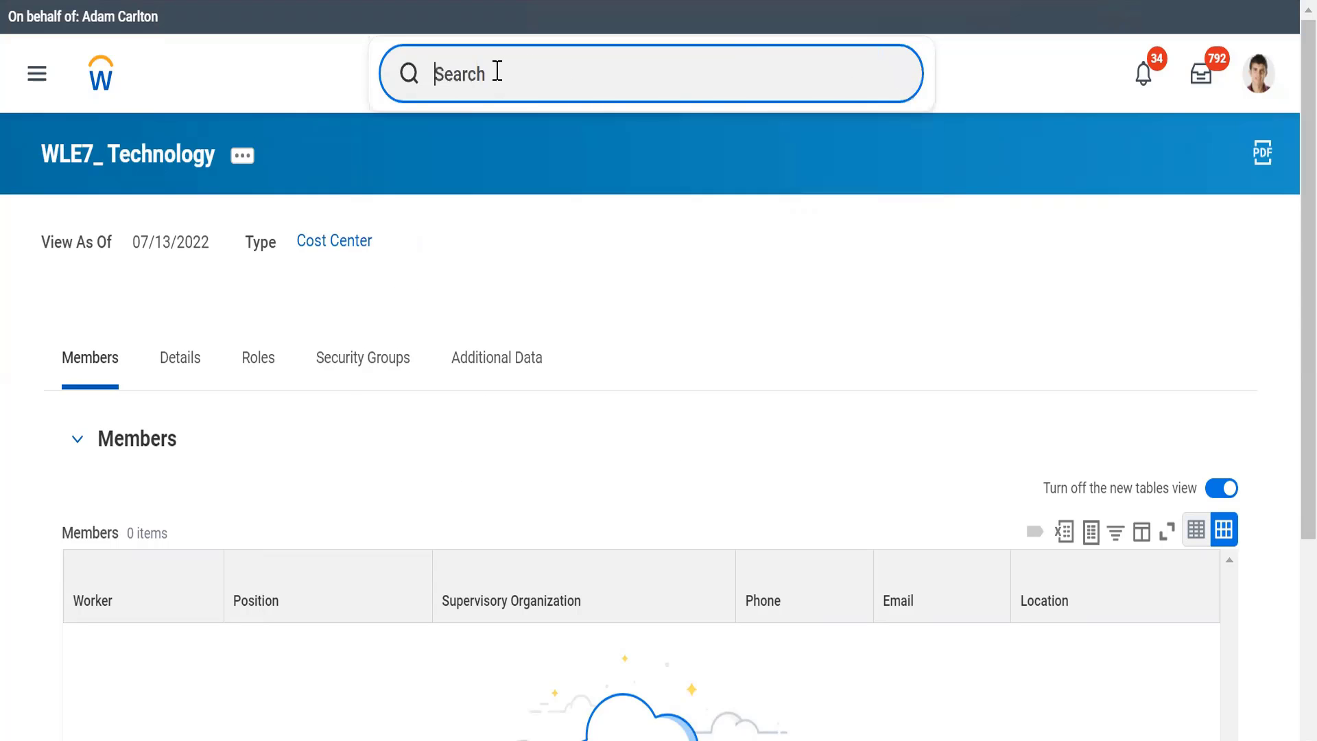
type("c")
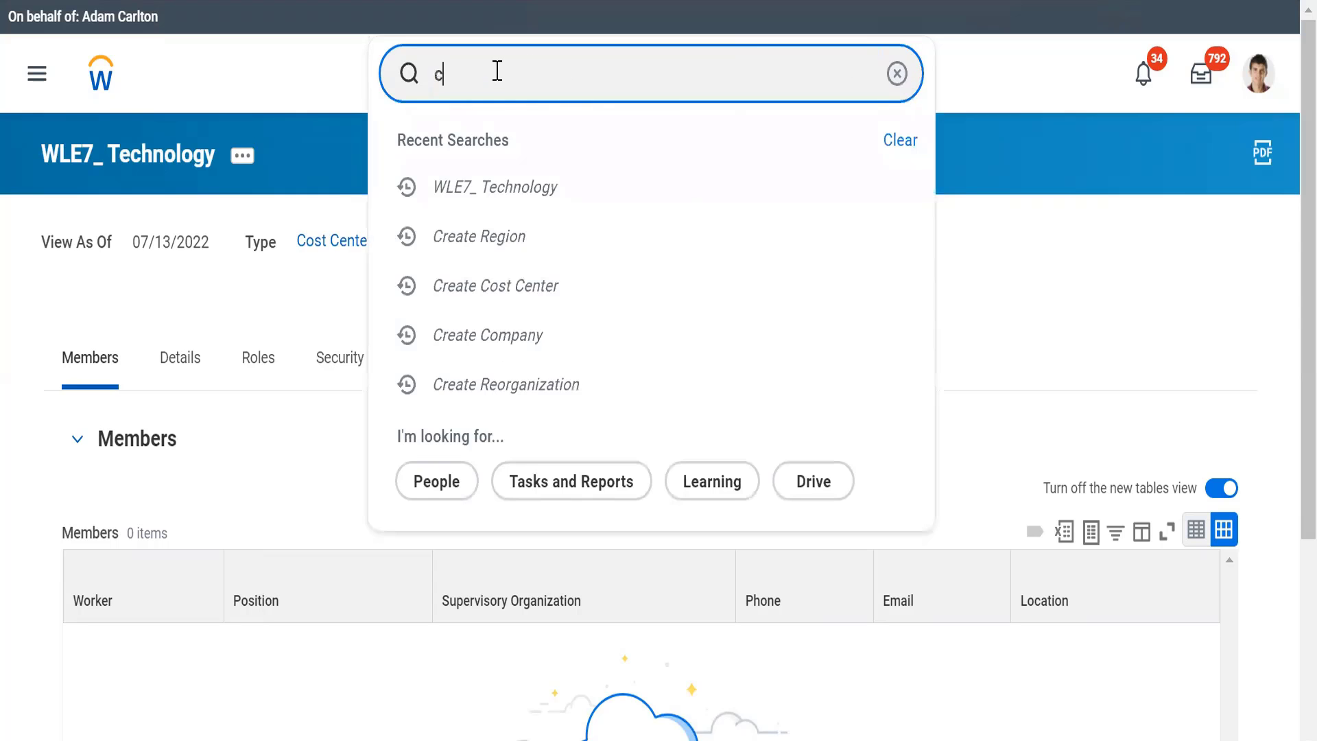
type("re cost cen hier")
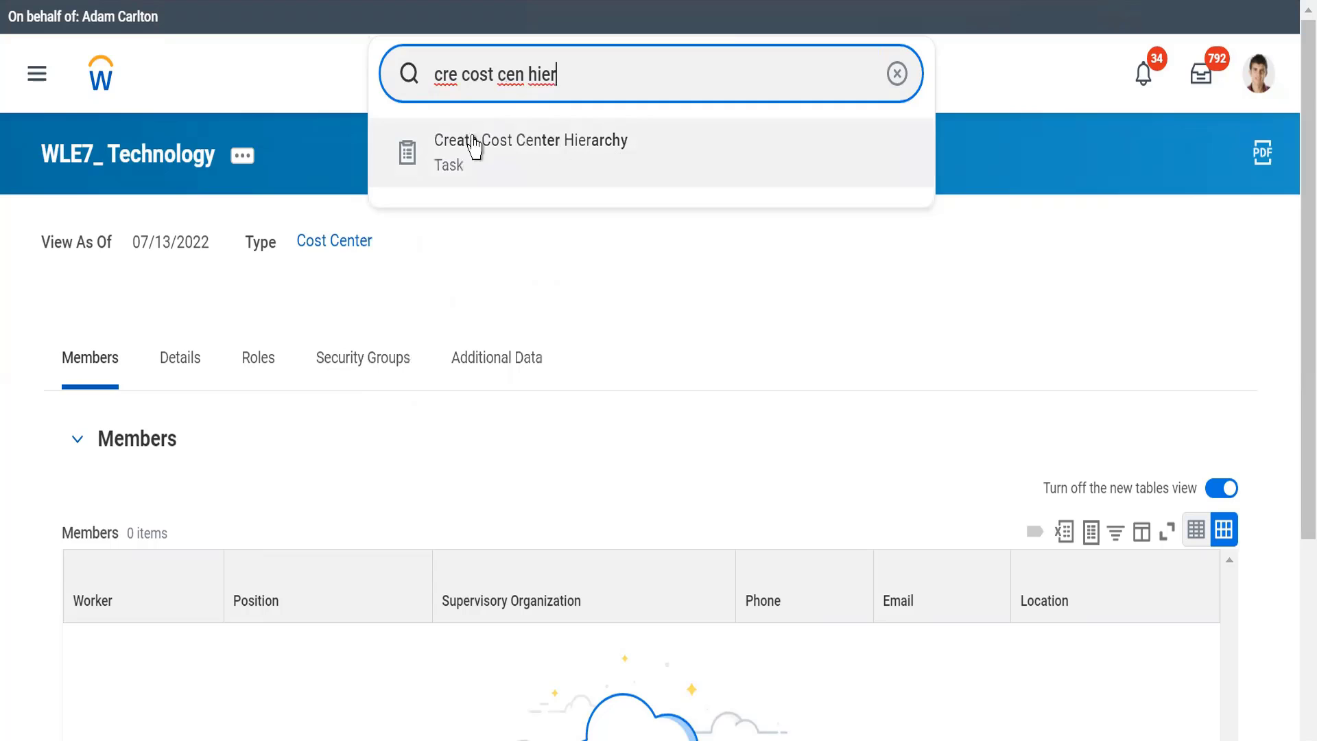
left_click(583, 153)
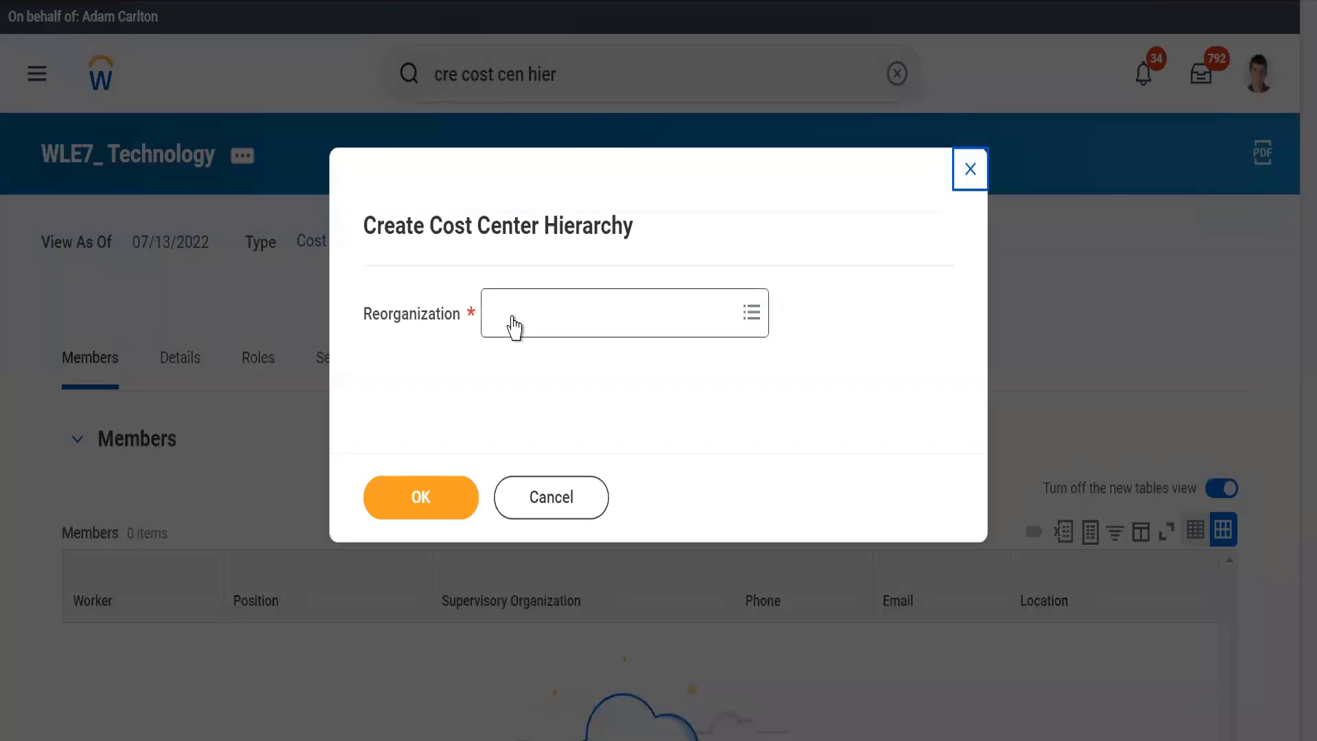
left_click(513, 327)
type("WL")
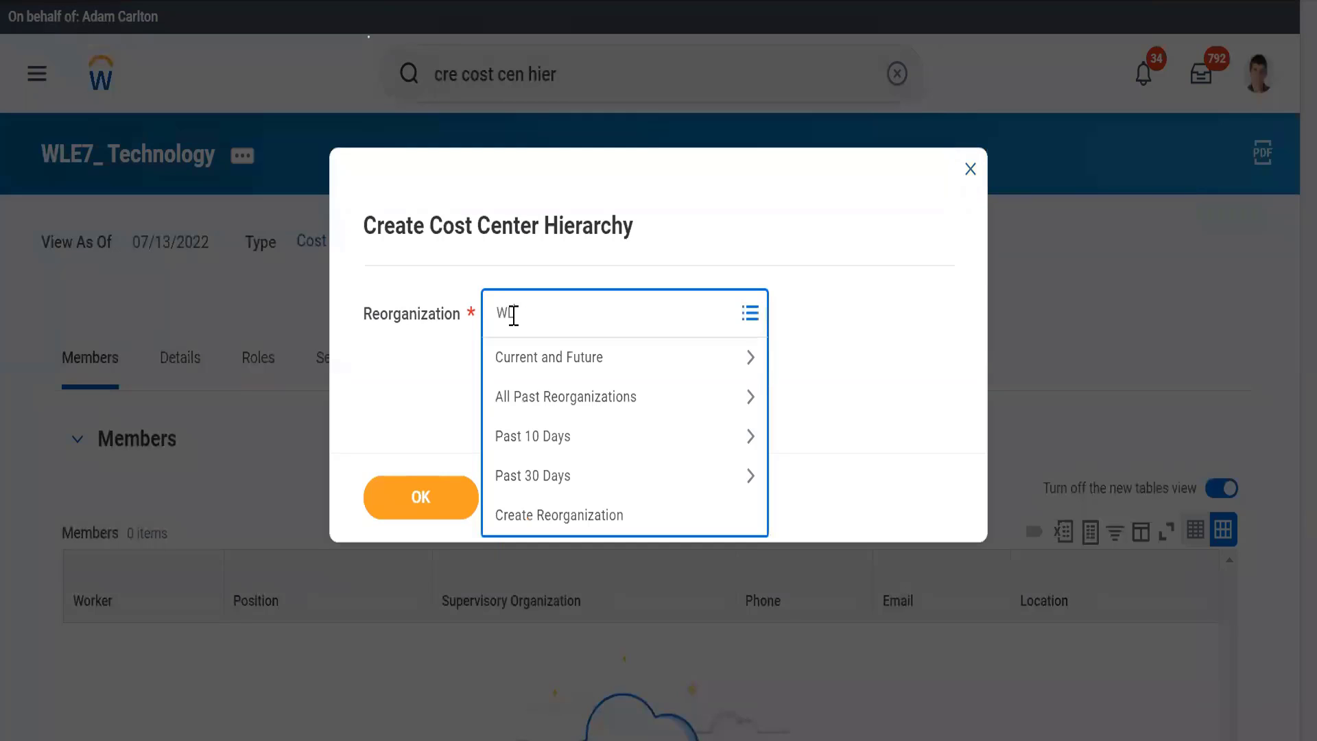
type("E7_Alphabet (07/13/2022")
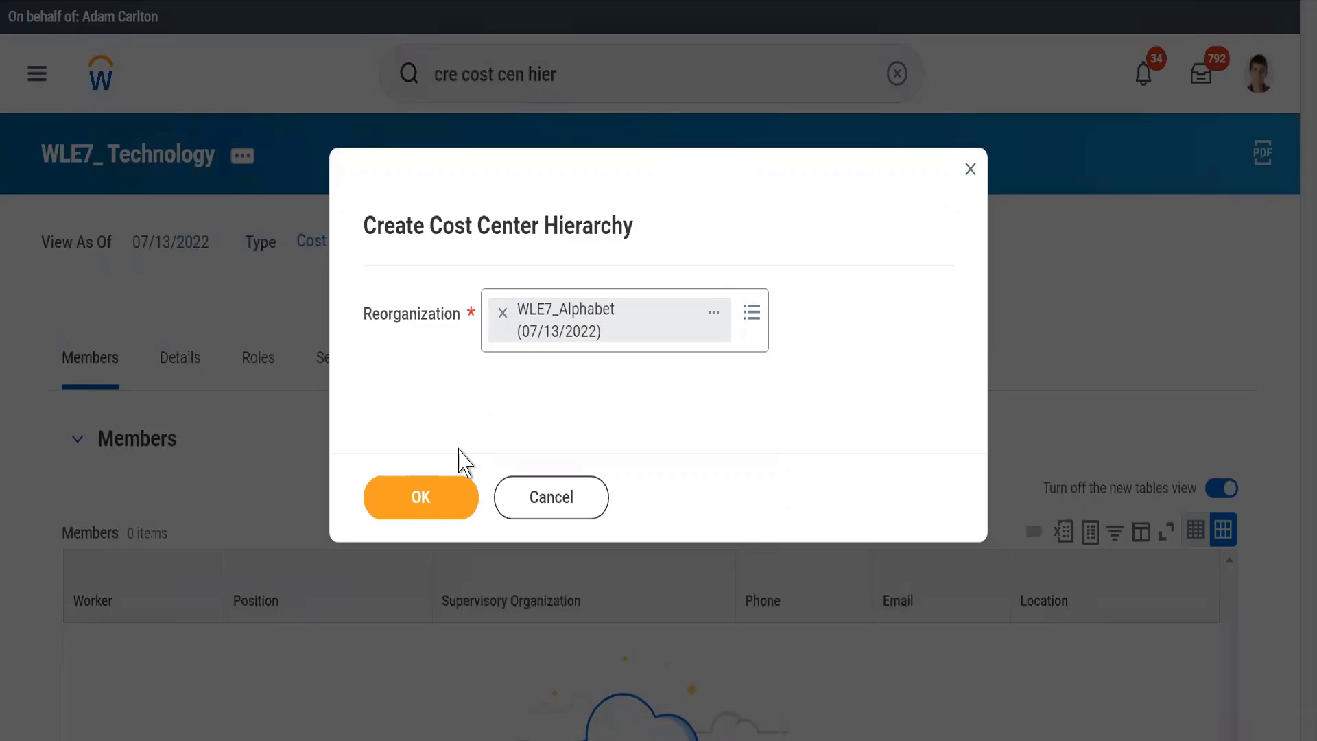
left_click(416, 505)
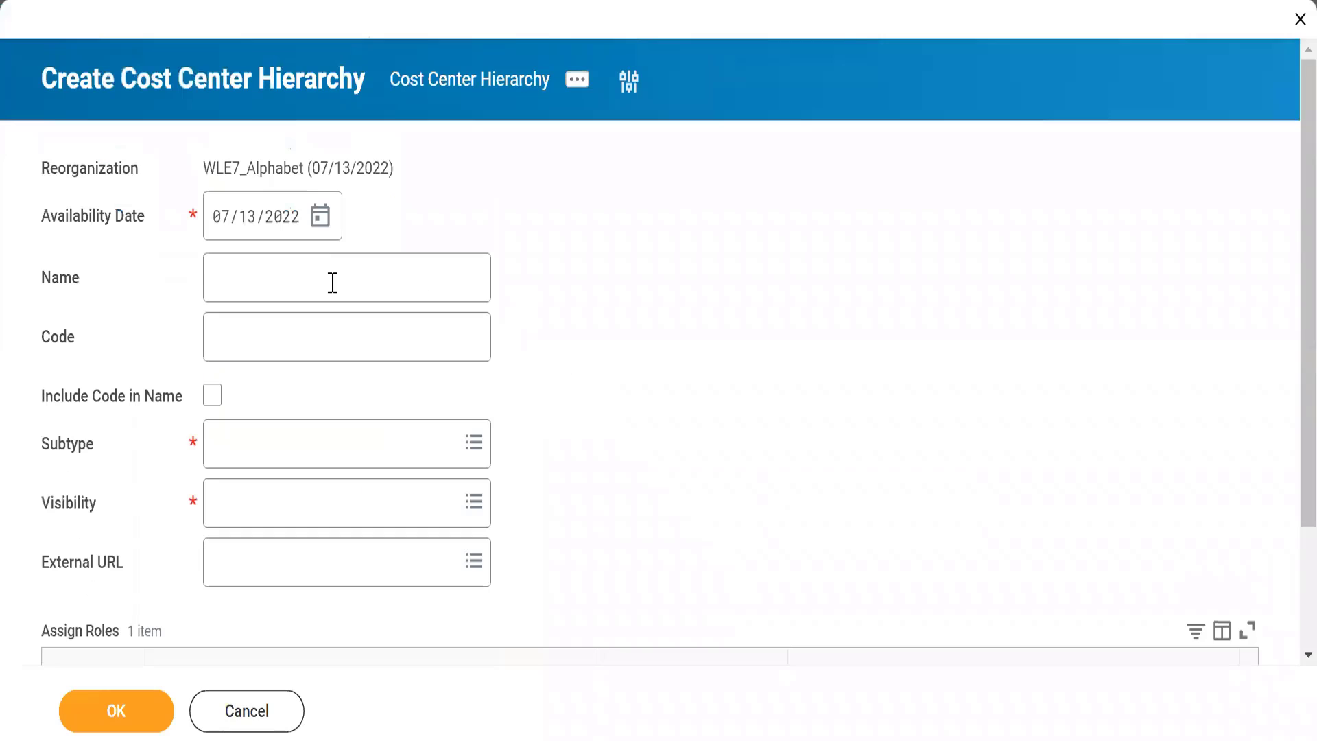
Name the cost center hierarchy Technology, give it the code WLE7_ and include the code in its name
left_click(250, 282)
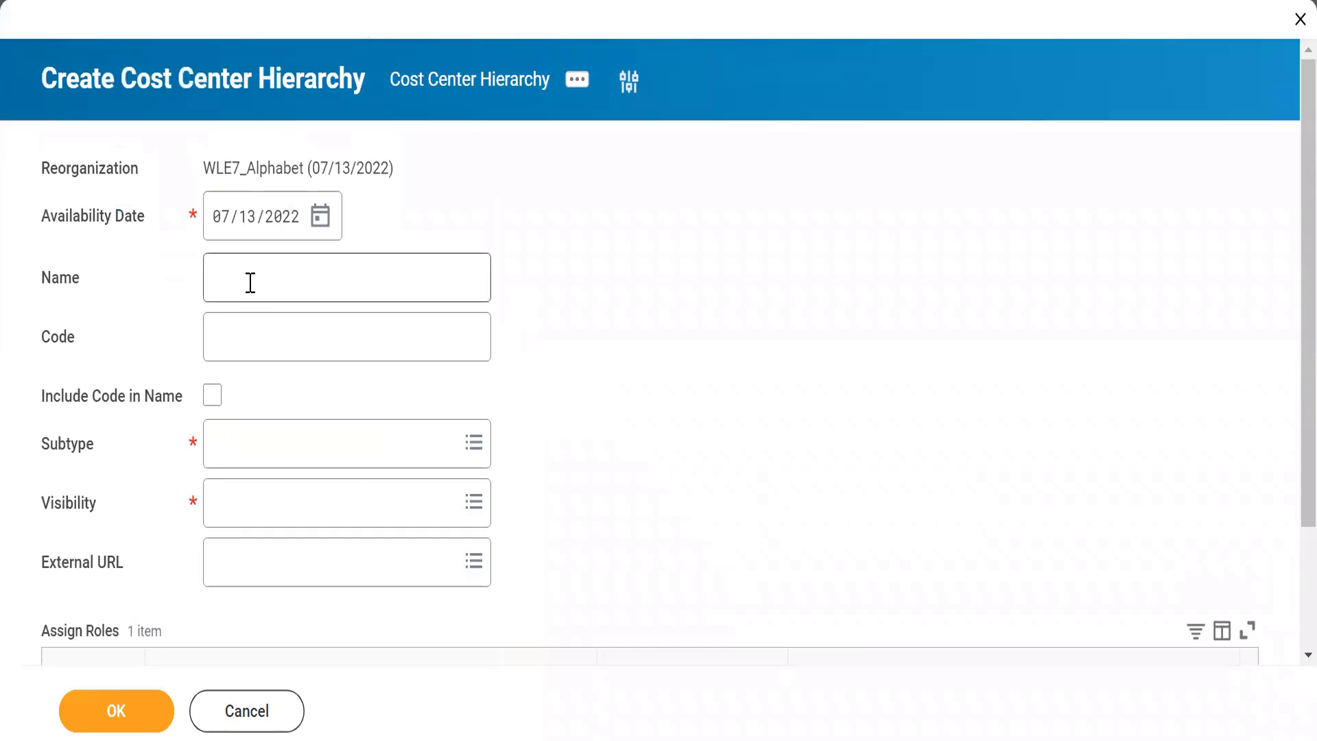
type("T")
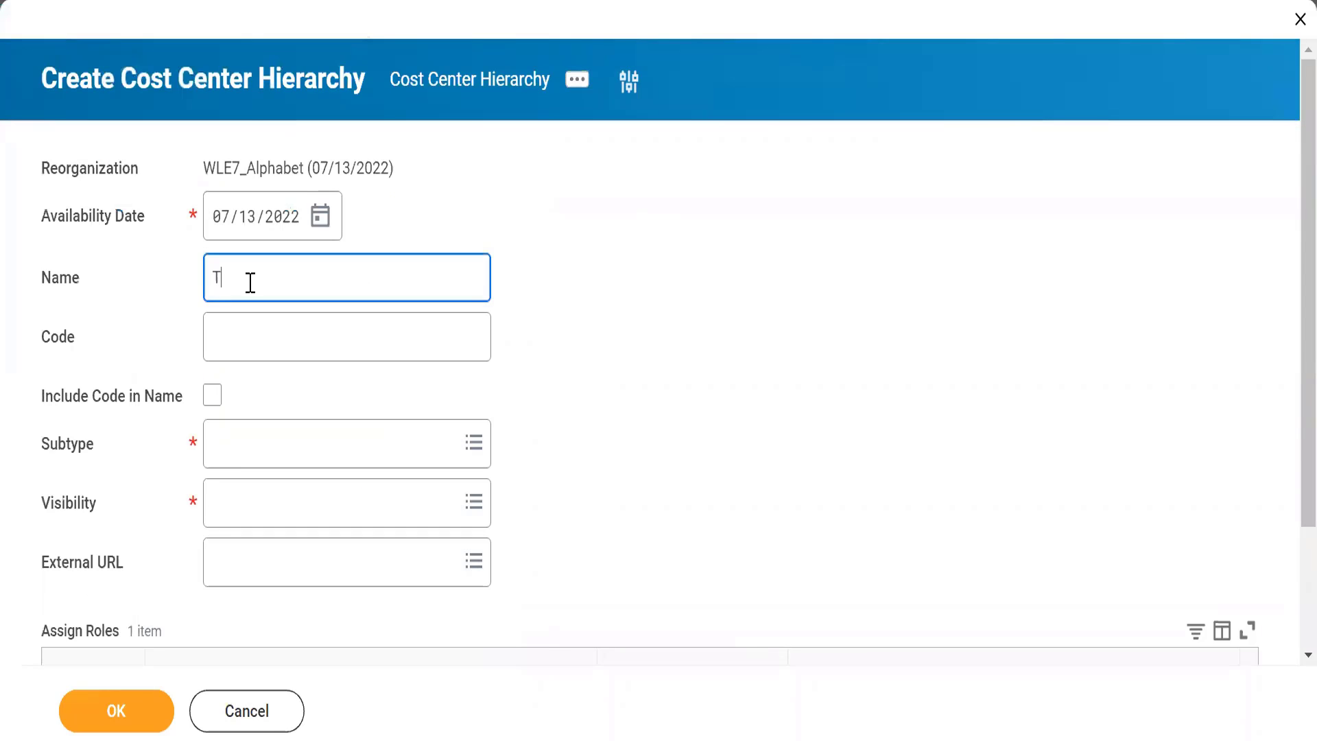
type("ech")
type("nology")
left_click(657, 321)
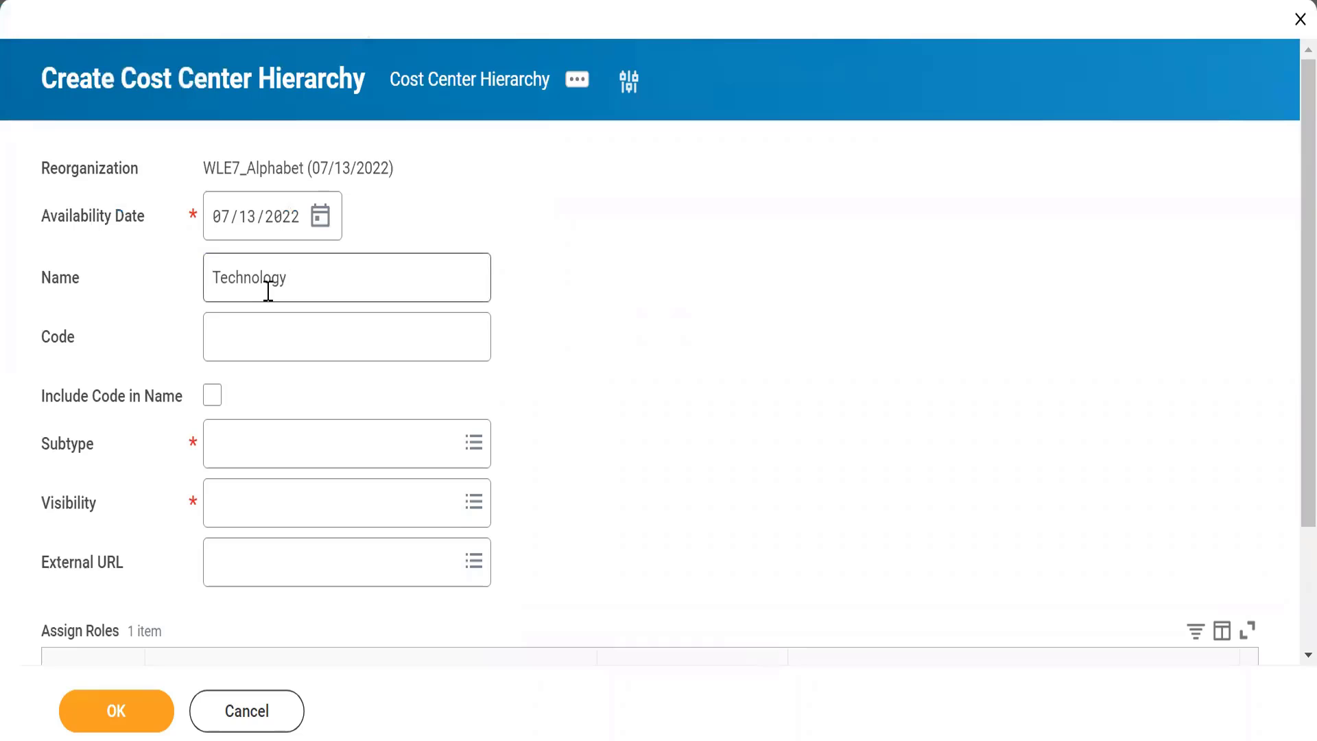
left_click(225, 330)
type("WL")
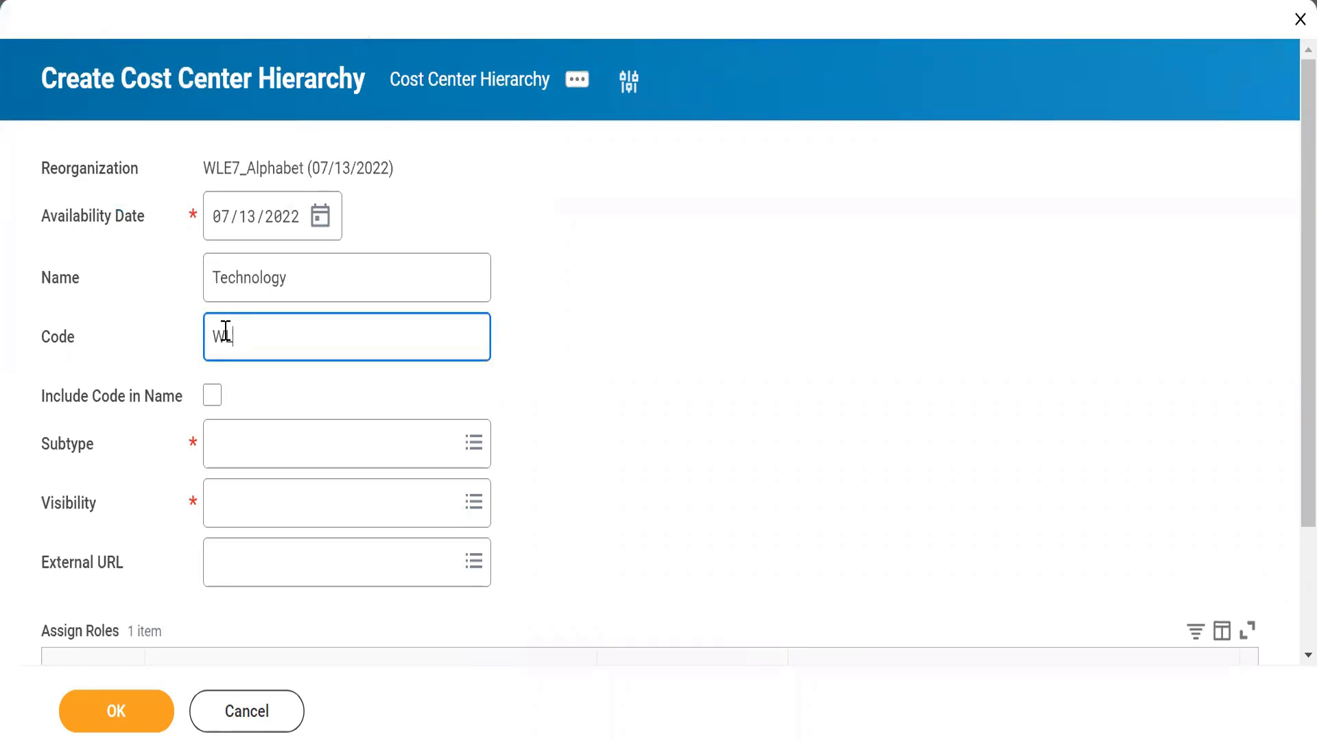
type("E7_")
left_click(214, 405)
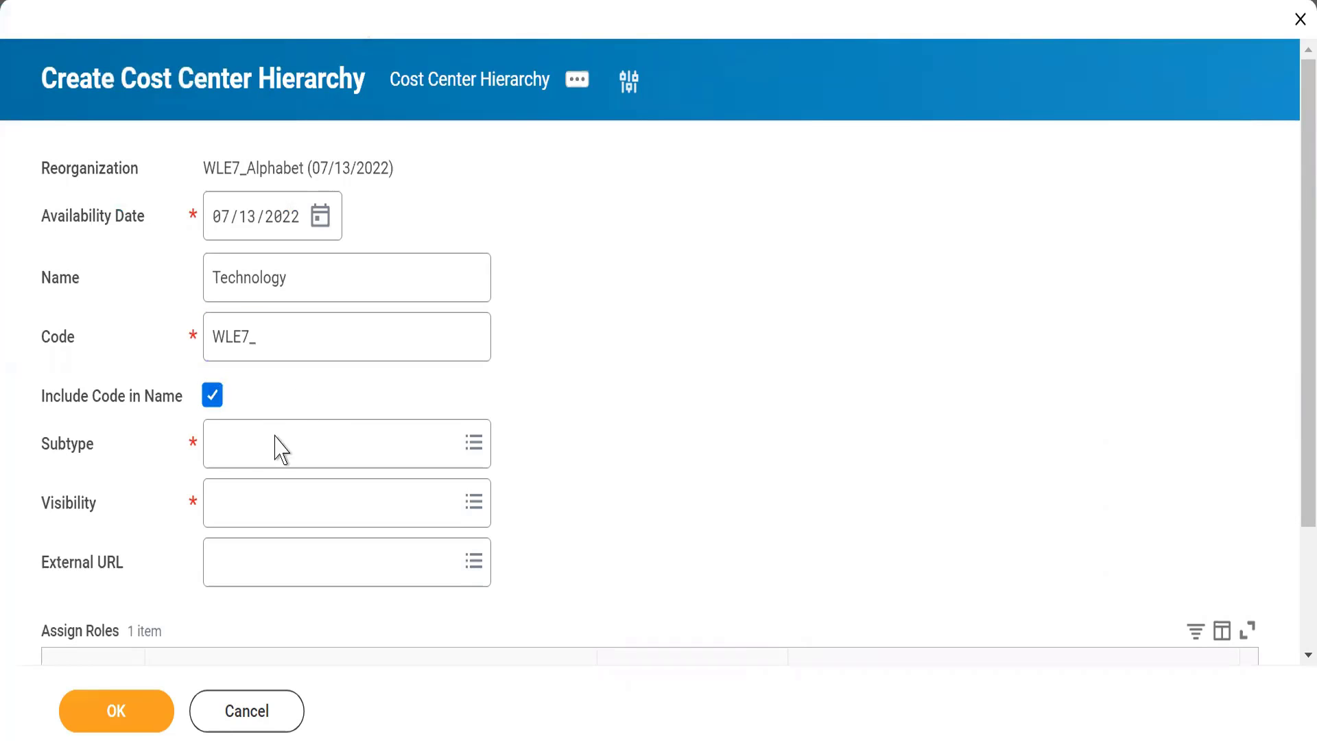
Set the hierarchy's subtype to Cost Center and its visibility to Everyone, and create it
left_click(244, 436)
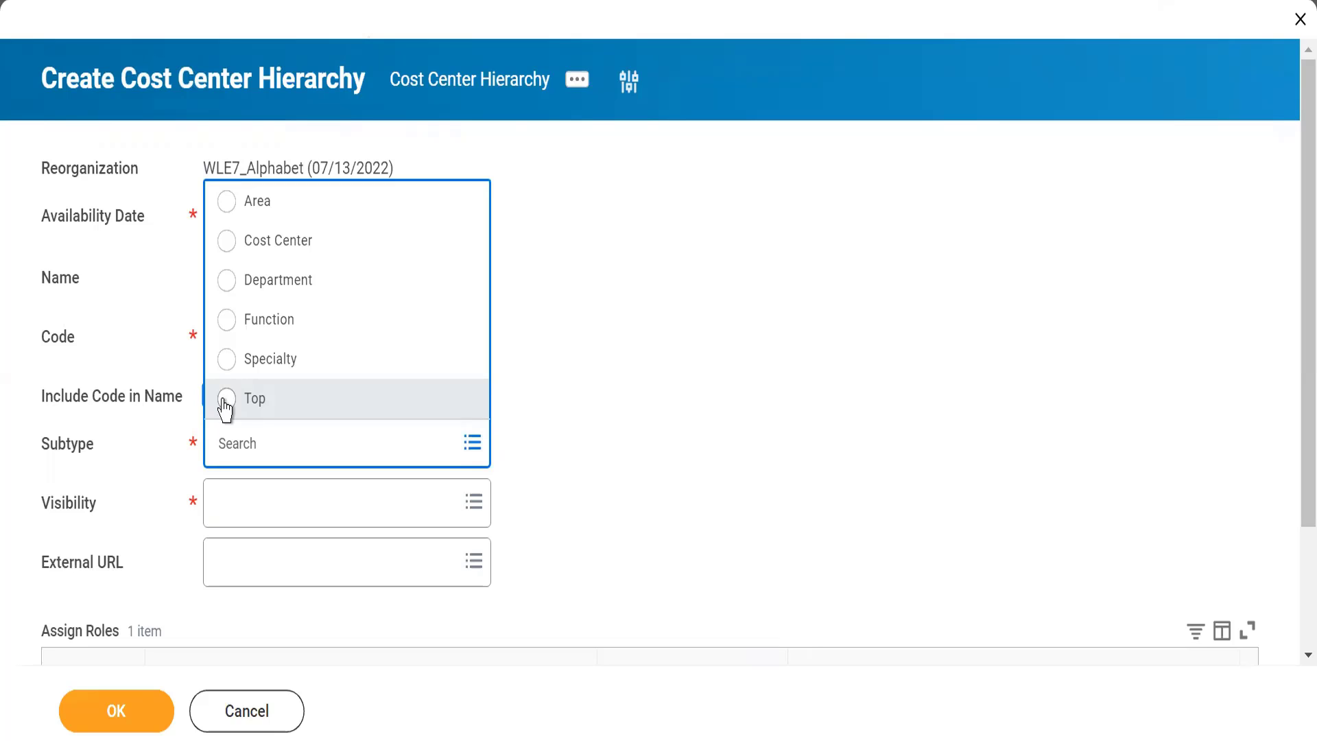
left_click(232, 240)
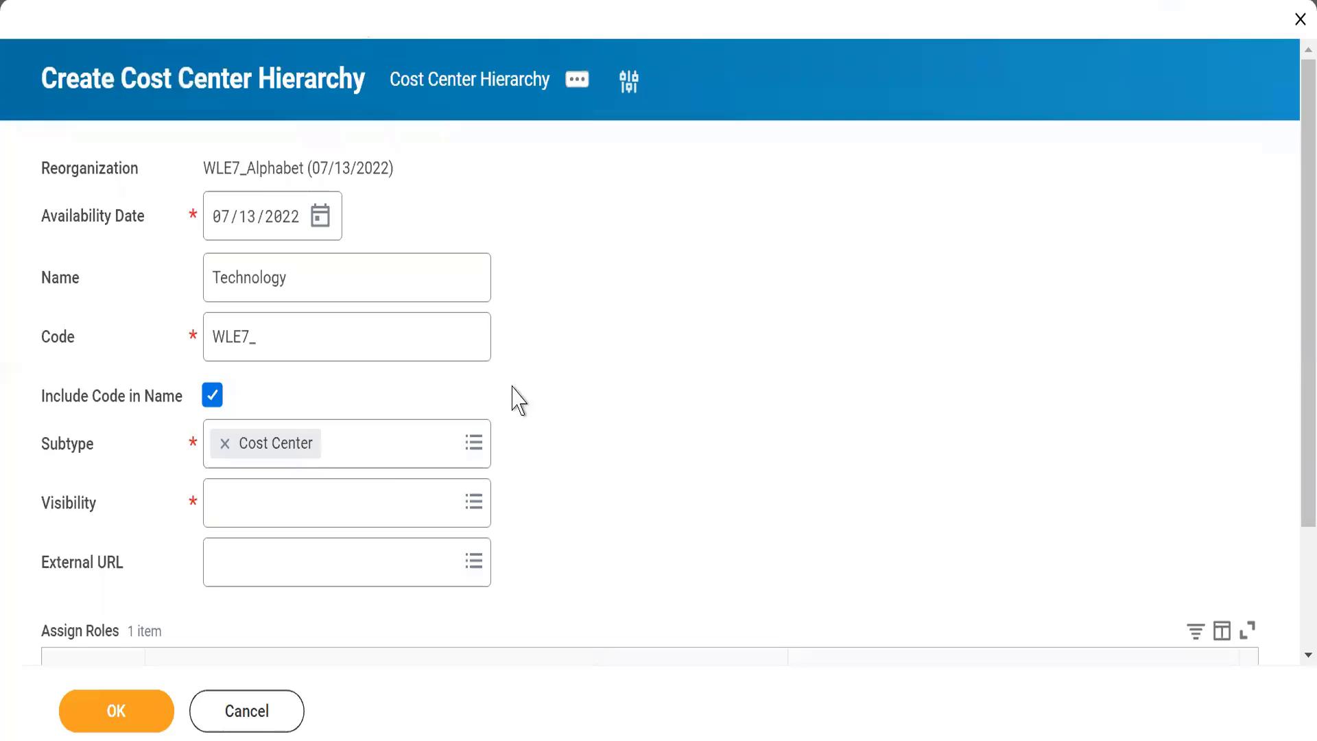
left_click(246, 504)
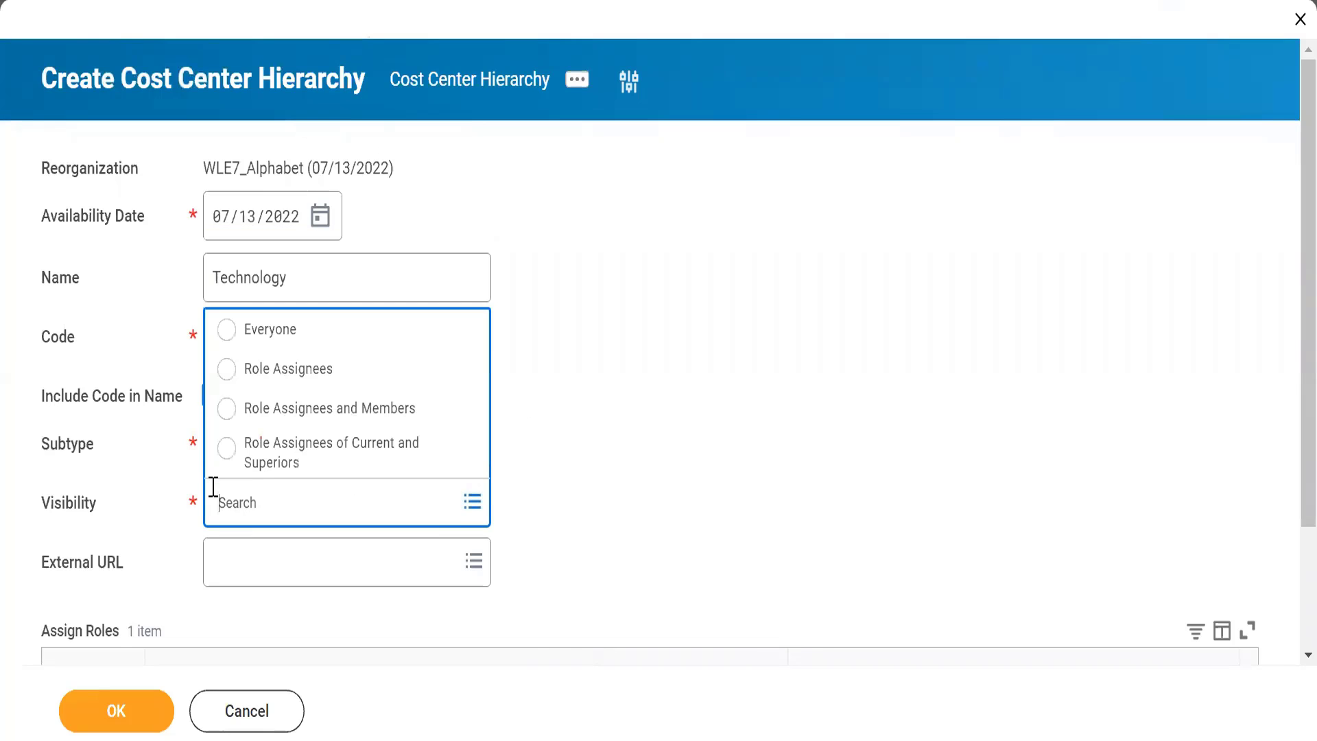
left_click(225, 330)
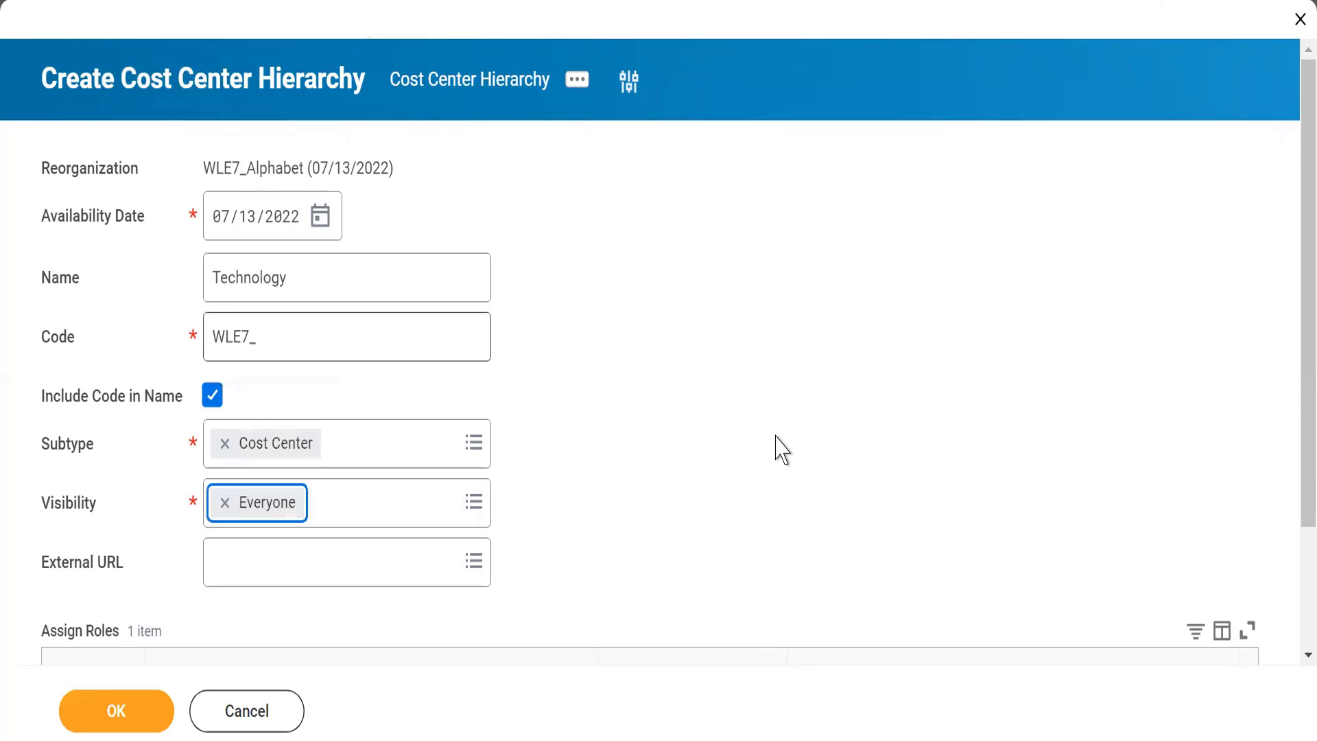
scroll(782, 450, "down", 2)
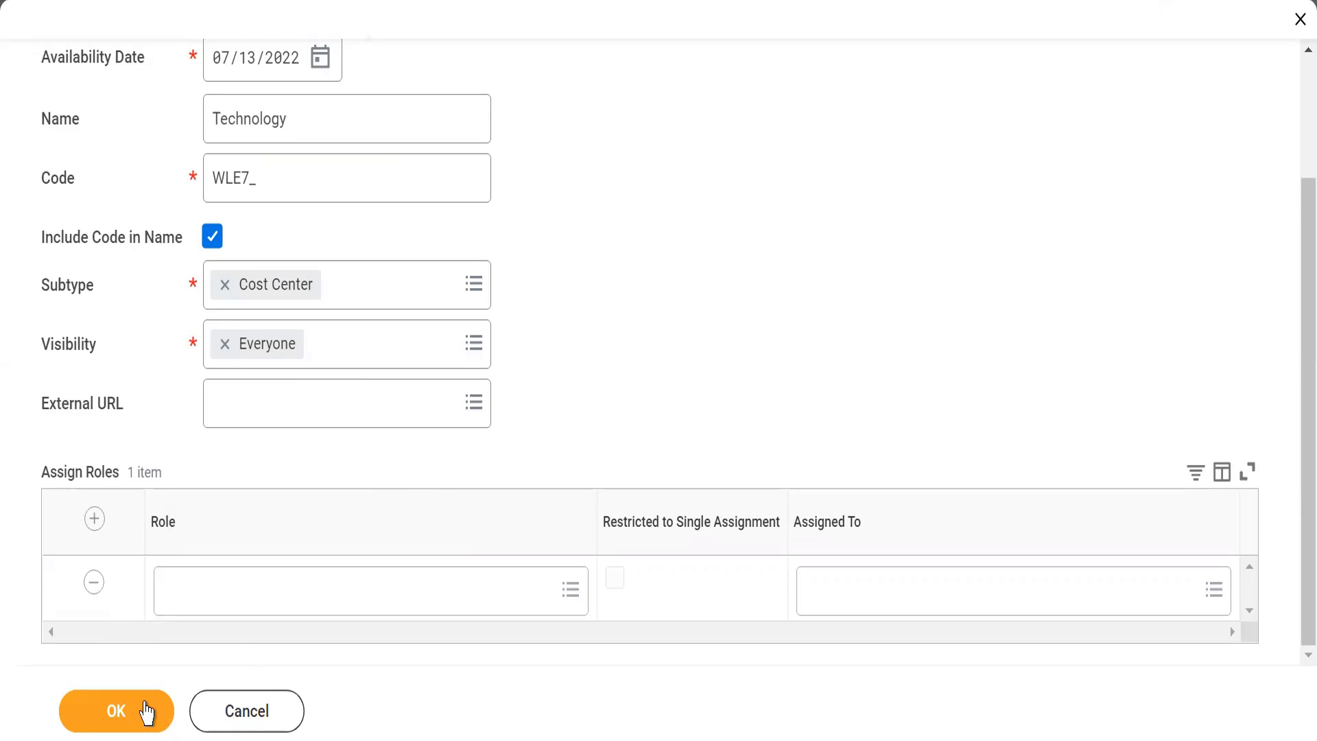
left_click(108, 715)
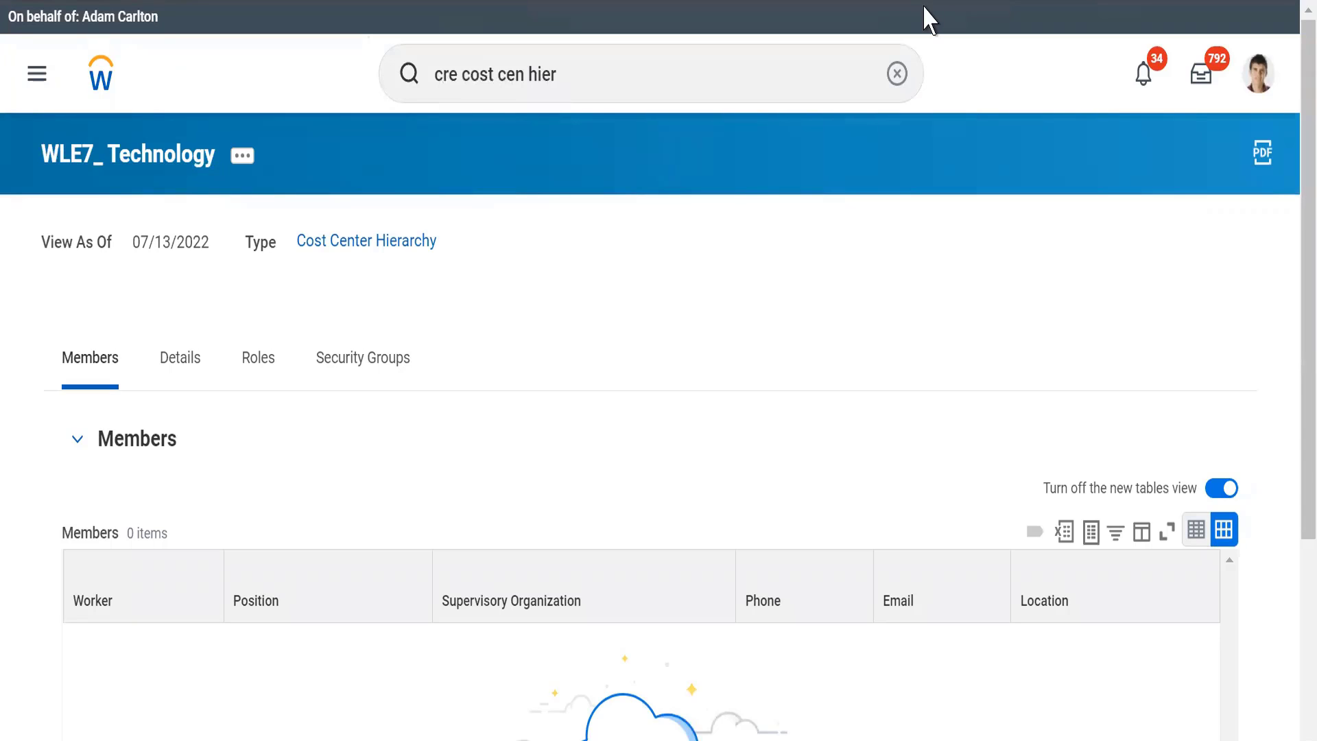
Switch to the notes and review the Core Tech, Data Sciences and ERP branches under Technology
key("alt+Tab")
double_click(110, 381)
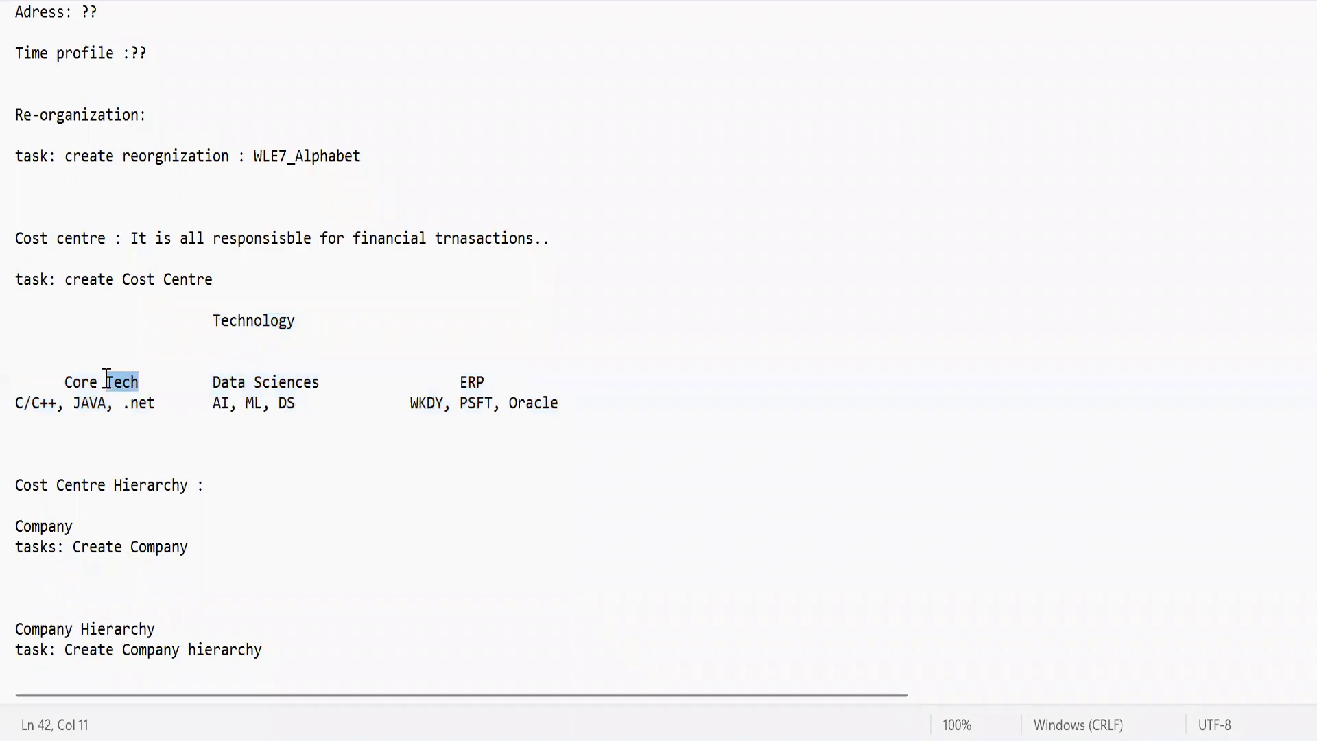
double_click(237, 381)
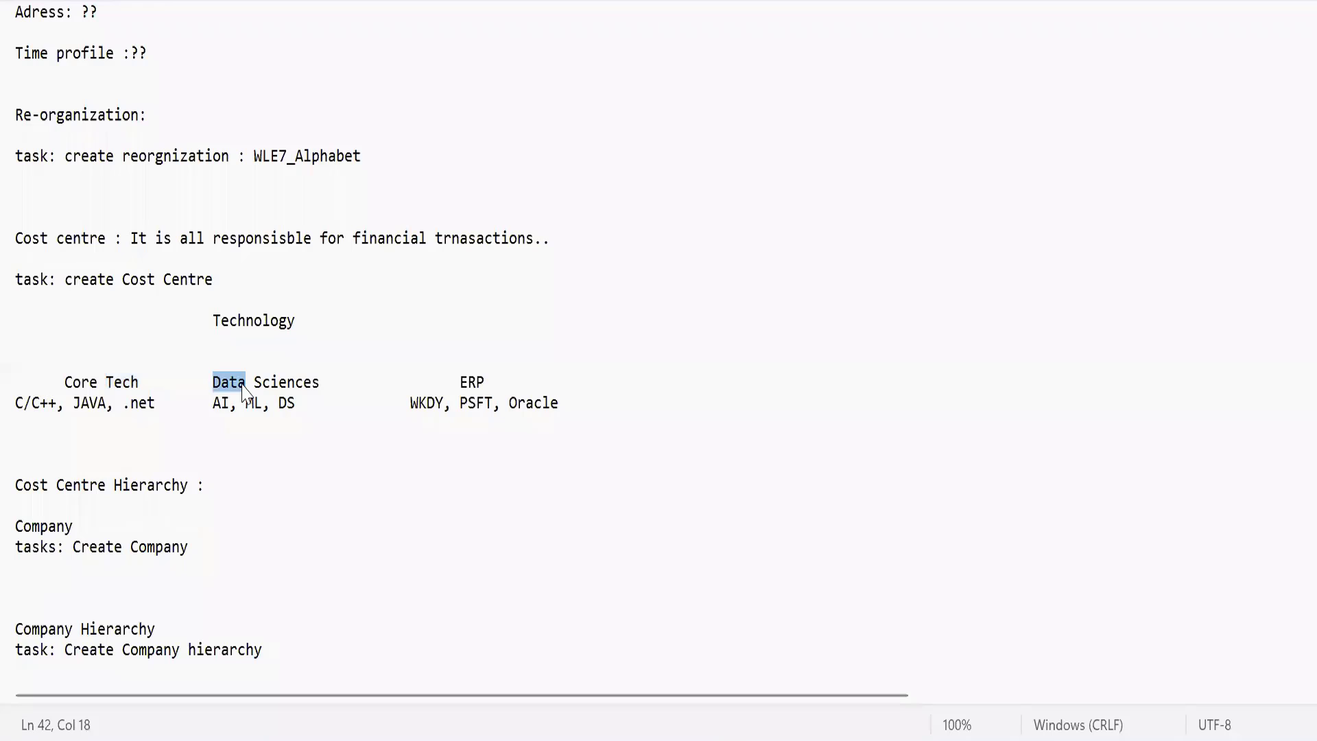
double_click(465, 381)
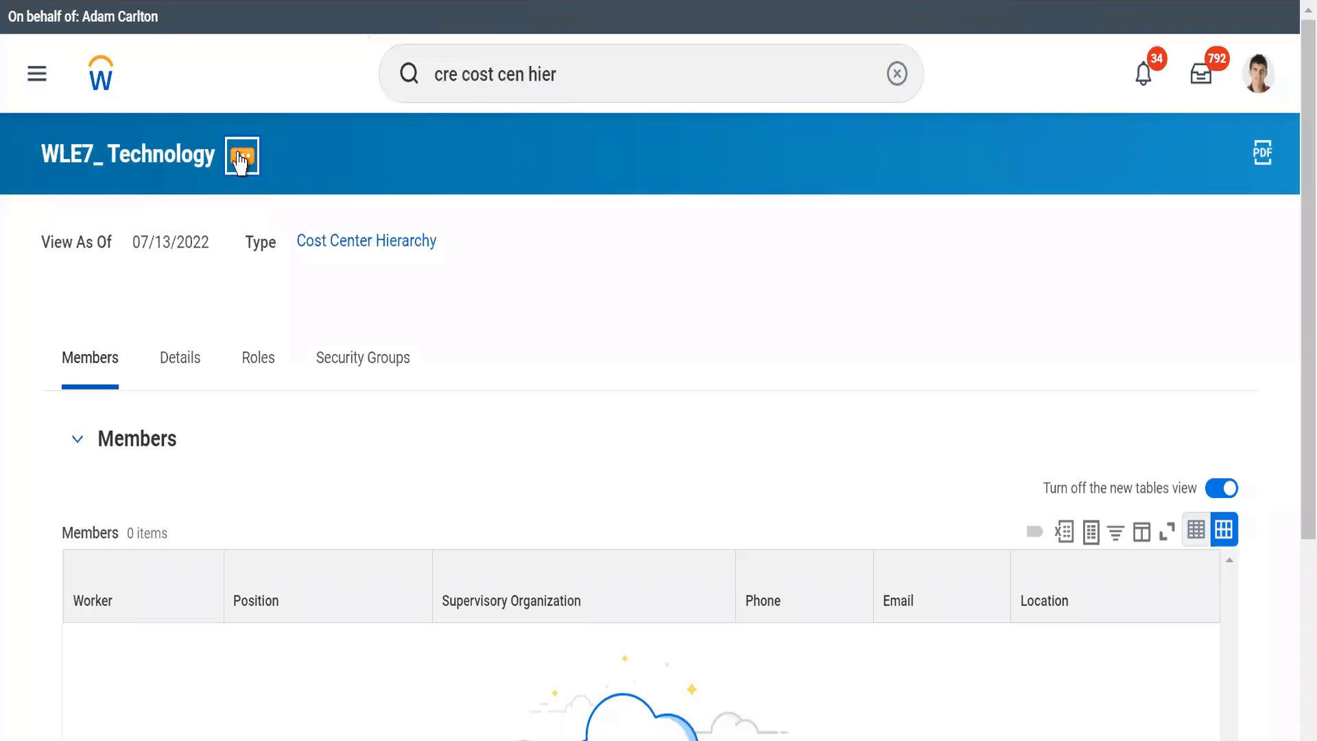
In Workday, start creating a subordinate under the WLE7_ Technology cost center hierarchy, effective 07/13/2022
left_click(240, 160)
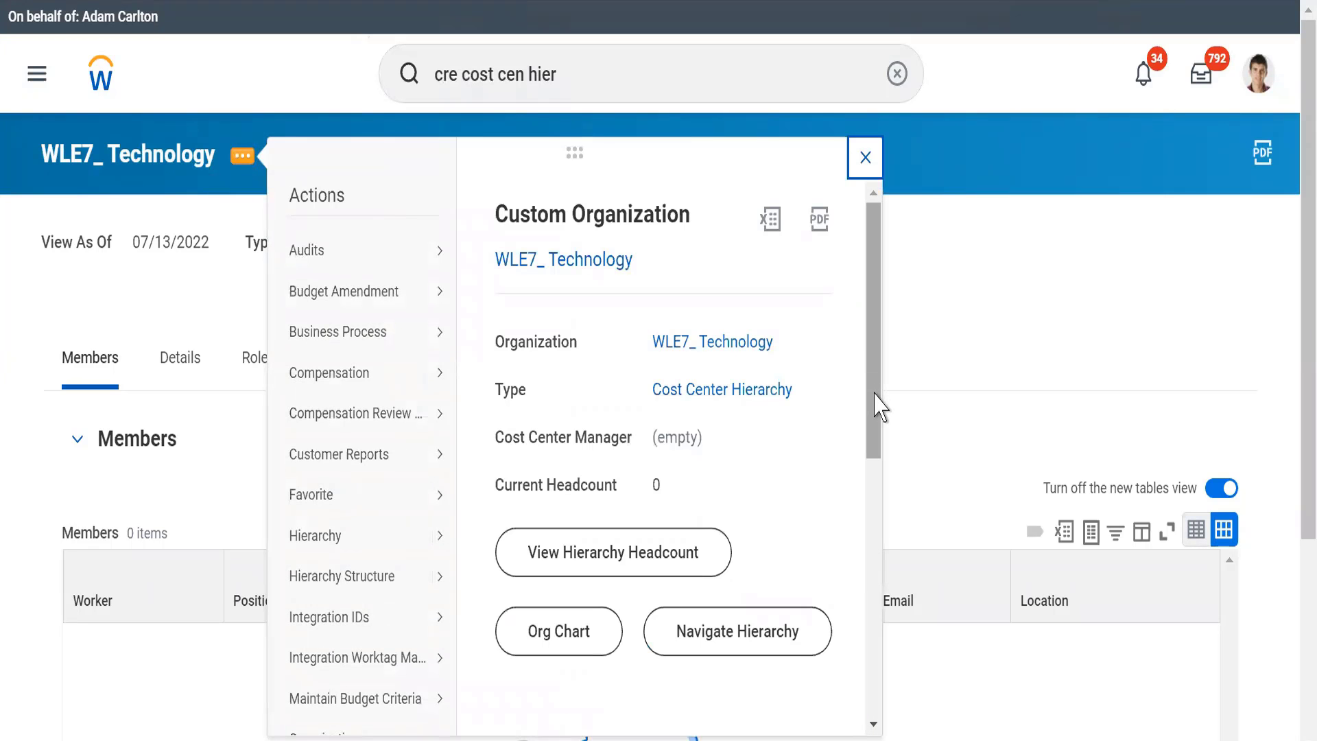
scroll(873, 541, "down", 2)
scroll(871, 583, "down", 5)
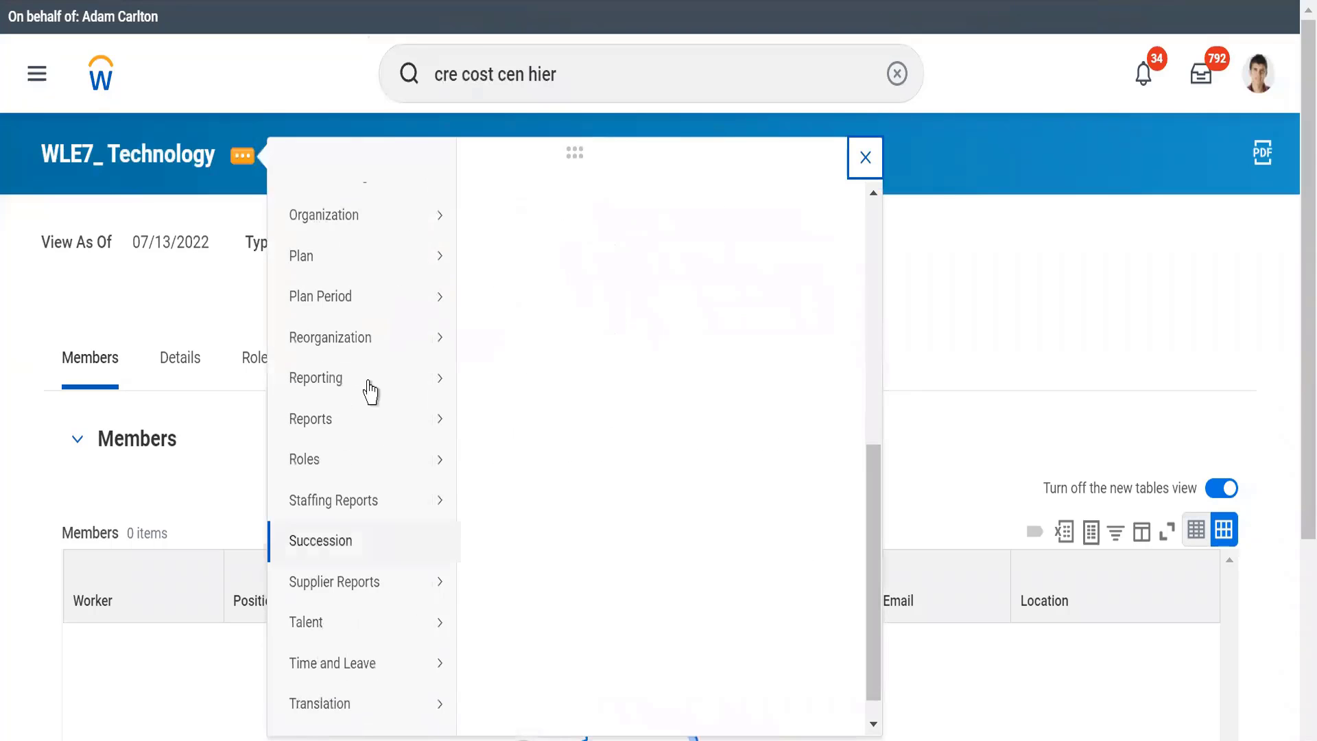
mouse_move(361, 336)
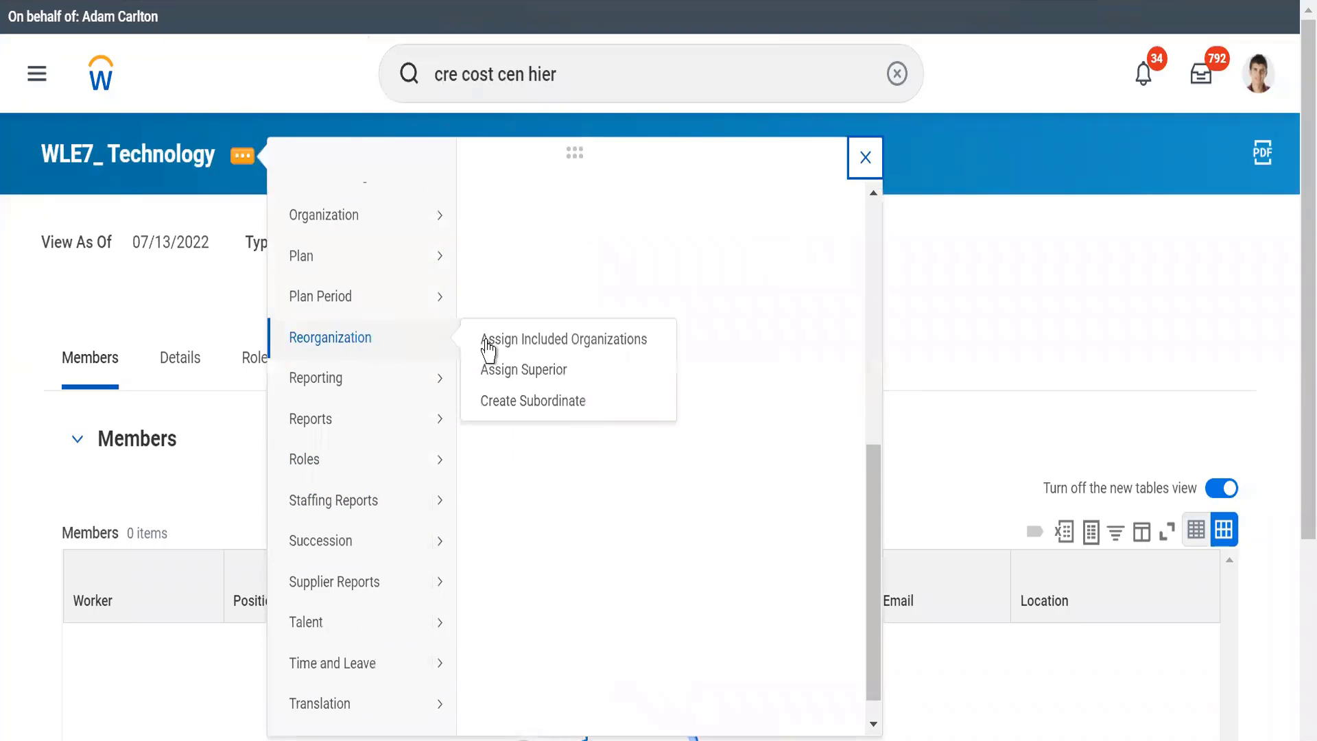
left_click(521, 402)
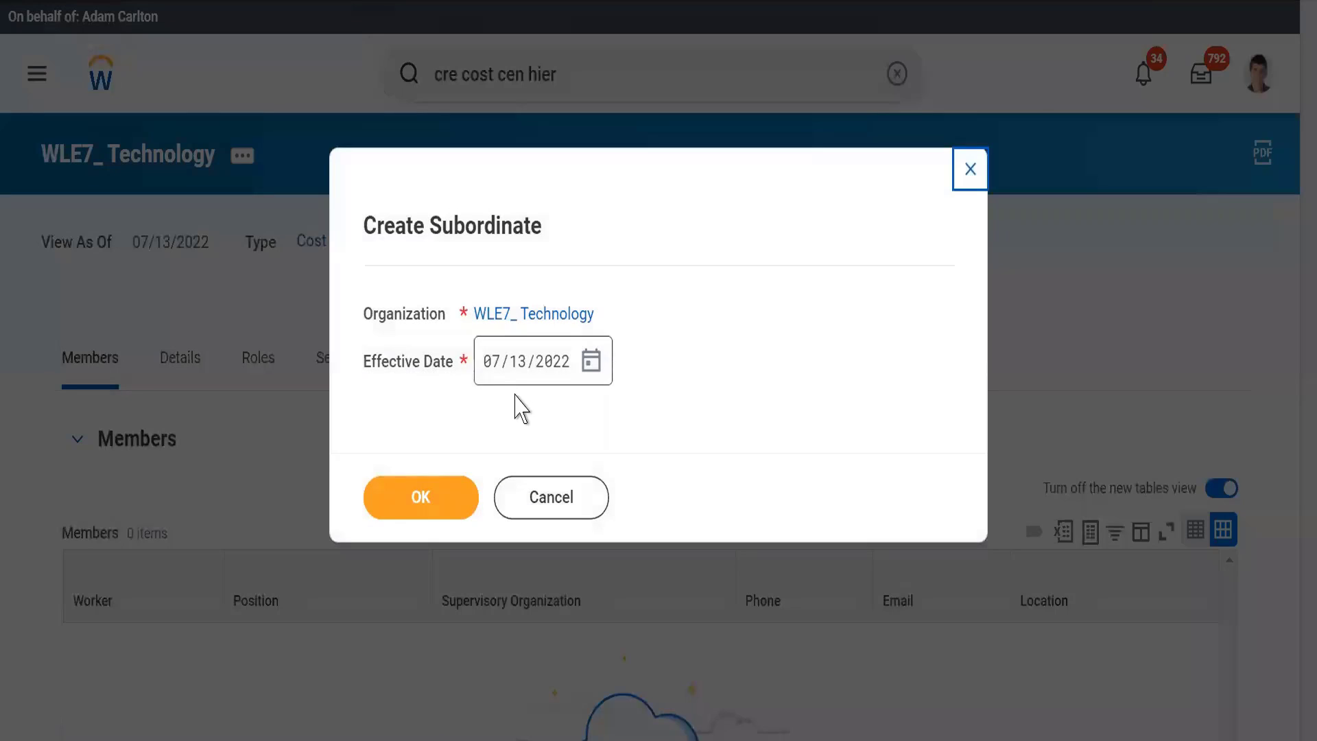
left_click(407, 510)
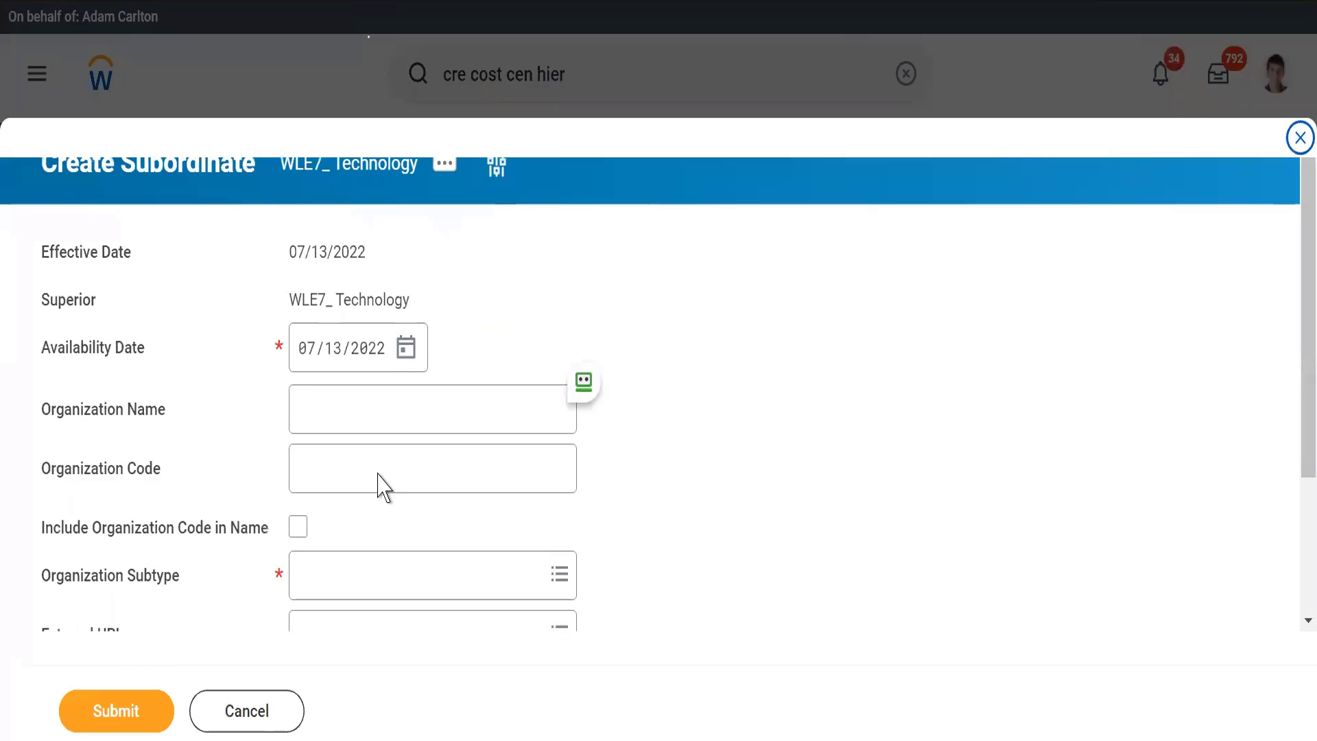
Name the subordinate organization ERP, give it the code WLE7_ and include the organization code in its name
left_click(341, 407)
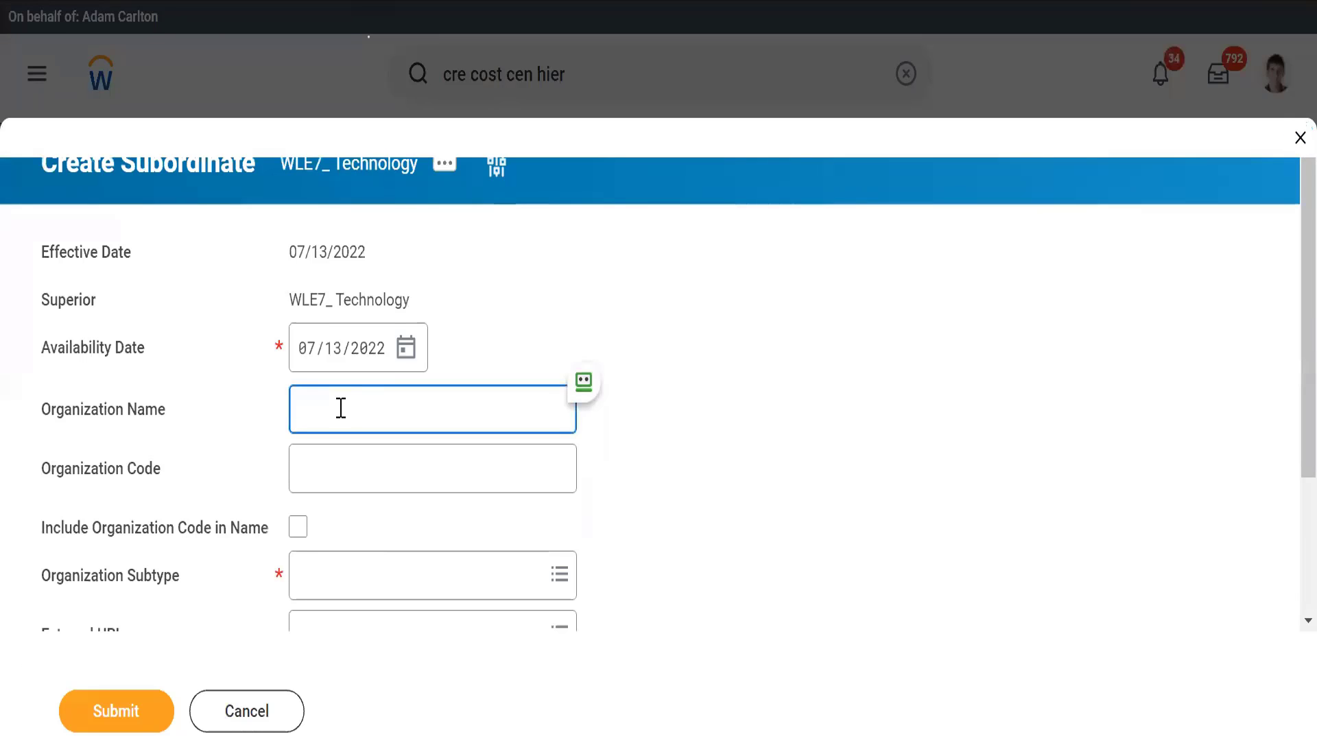
type("ERP")
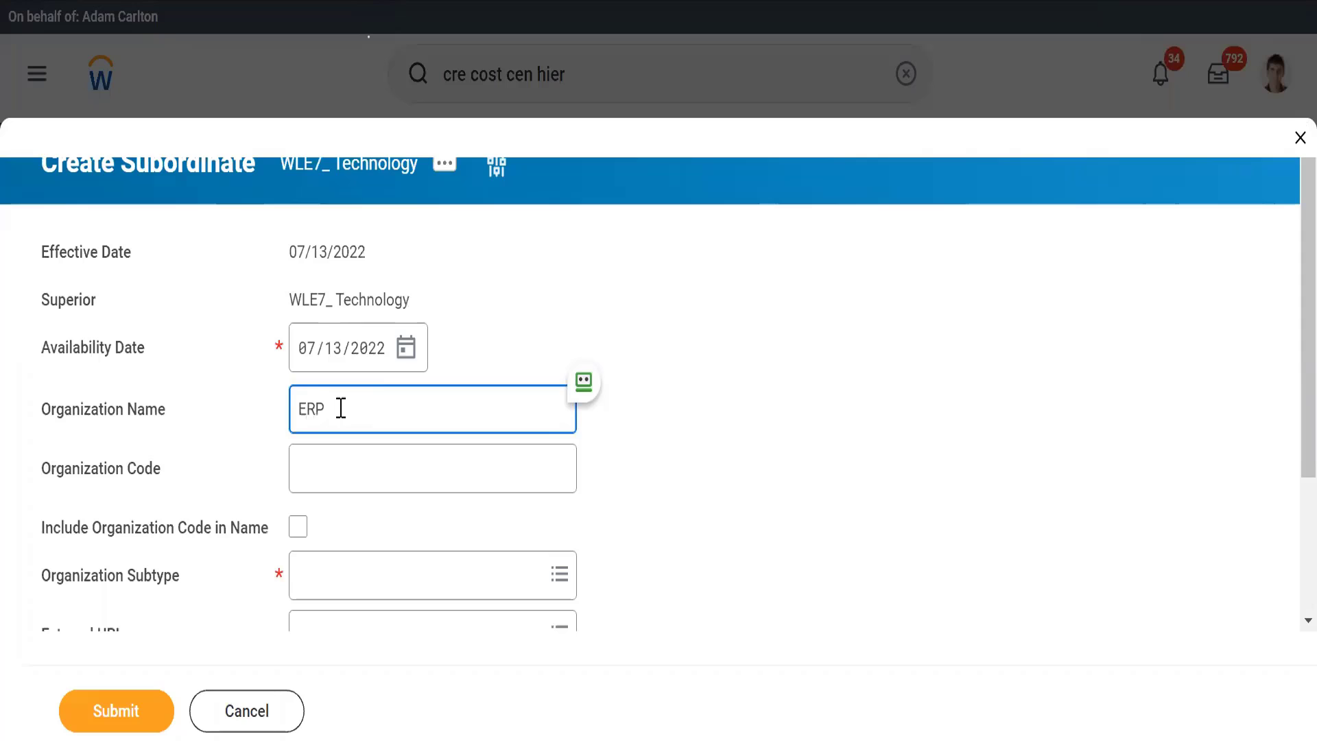
left_click(324, 481)
type("WEL&_")
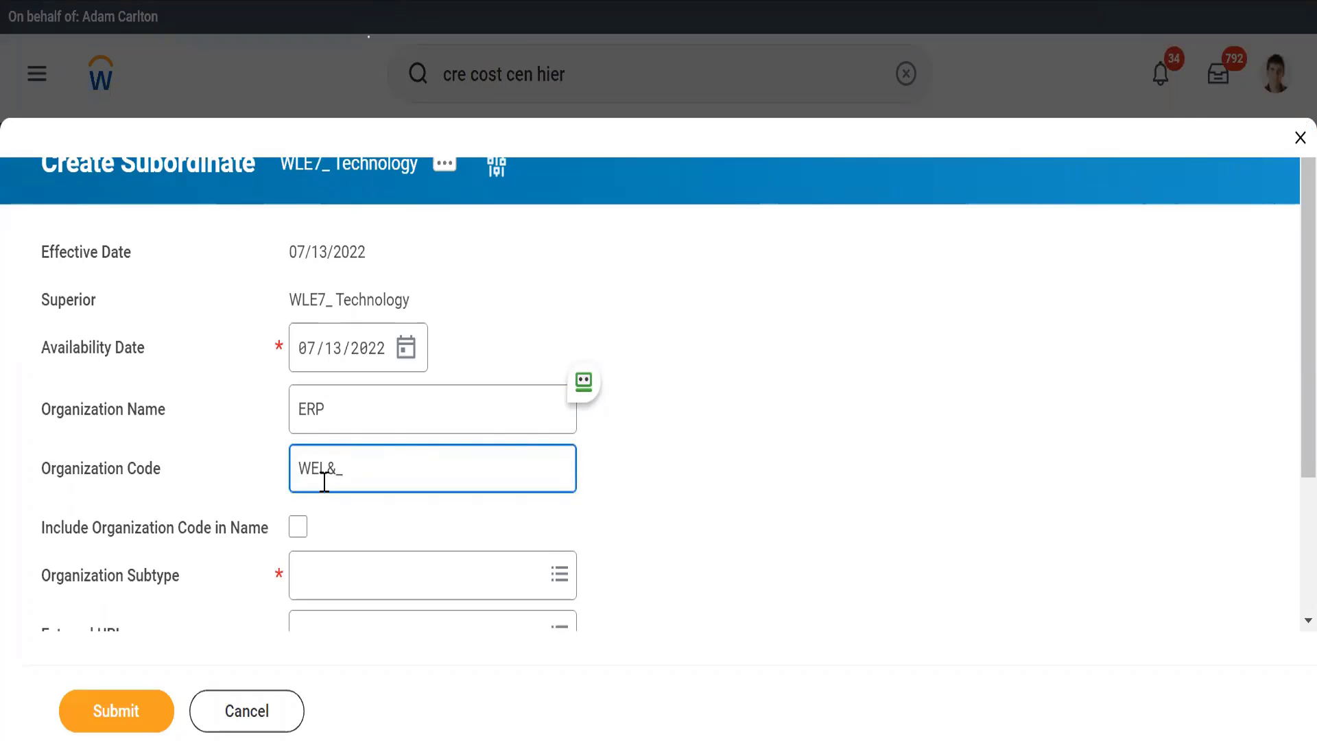
key("BackSpace")
key("BackSpace")
key("BackSpace")
type("LE7_")
left_click(298, 528)
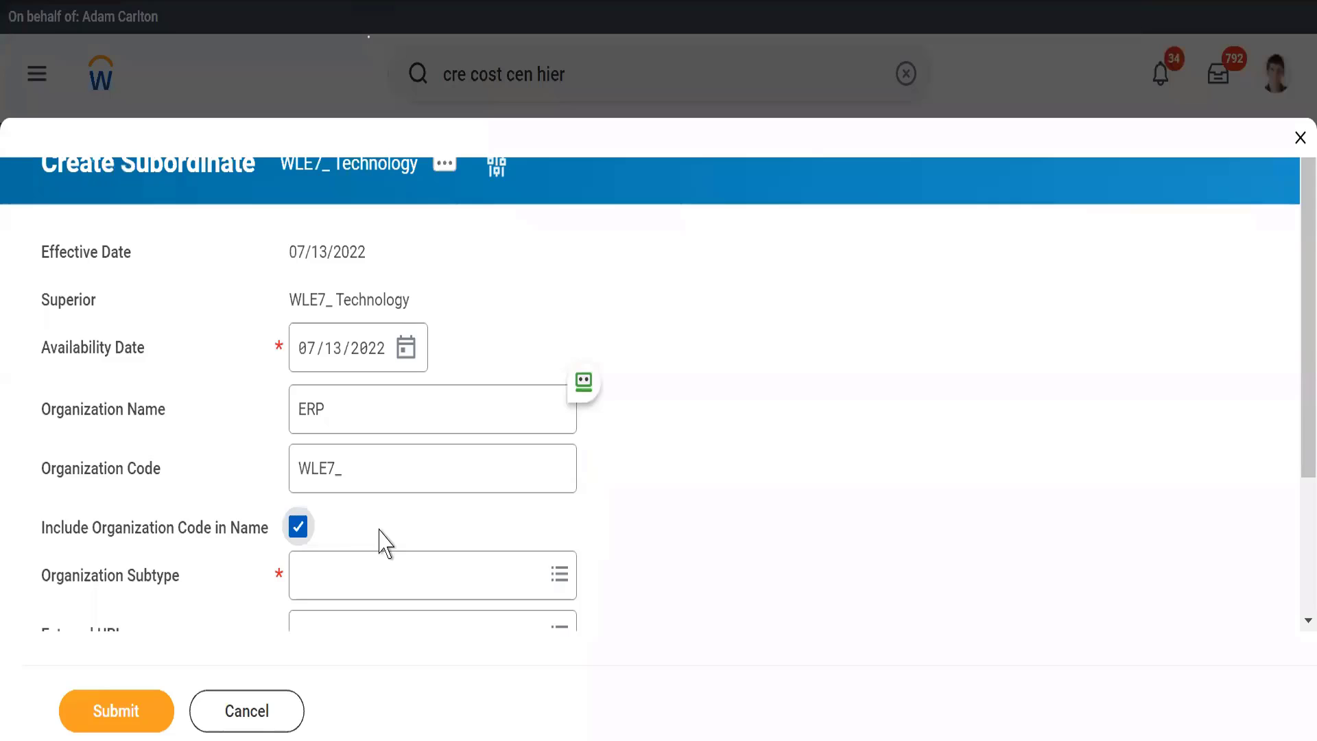
Set the ERP subordinate's organization subtype to Cost Center and submit it
scroll(381, 529, "down", 3)
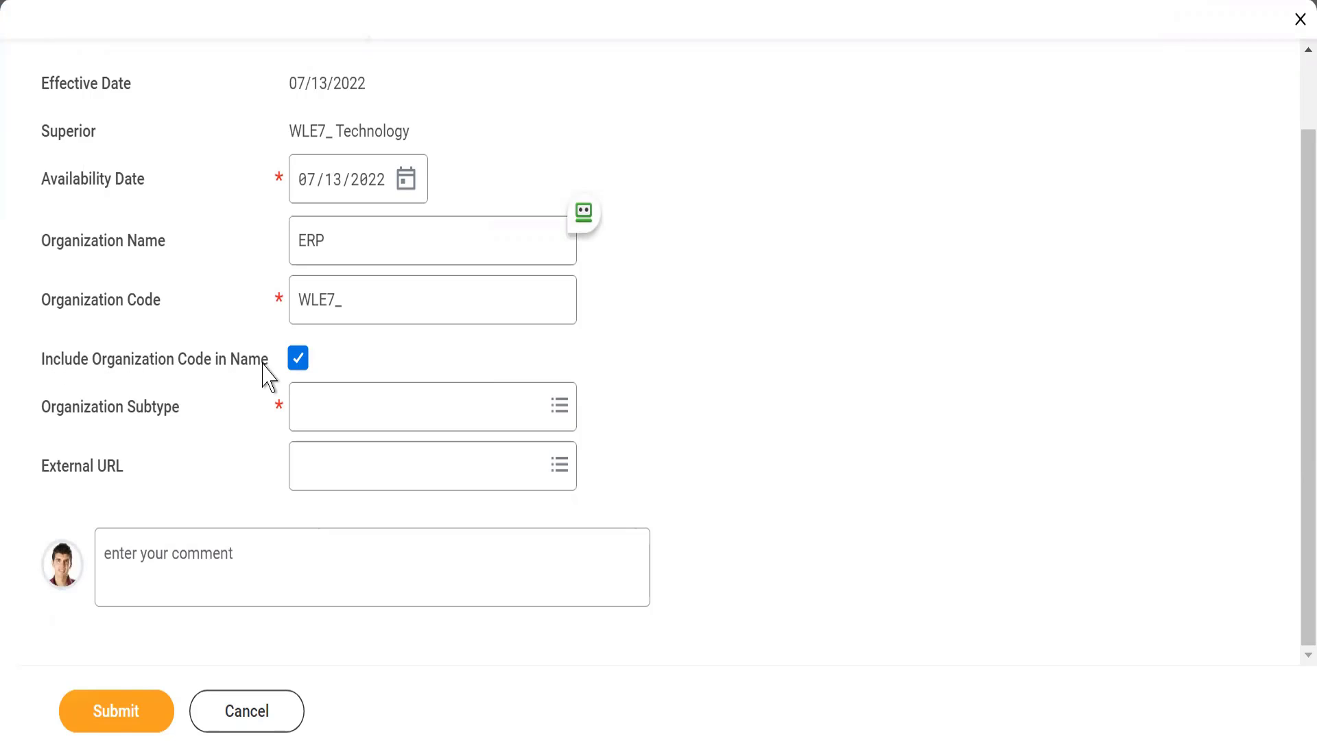
left_click(309, 408)
type("cost cent")
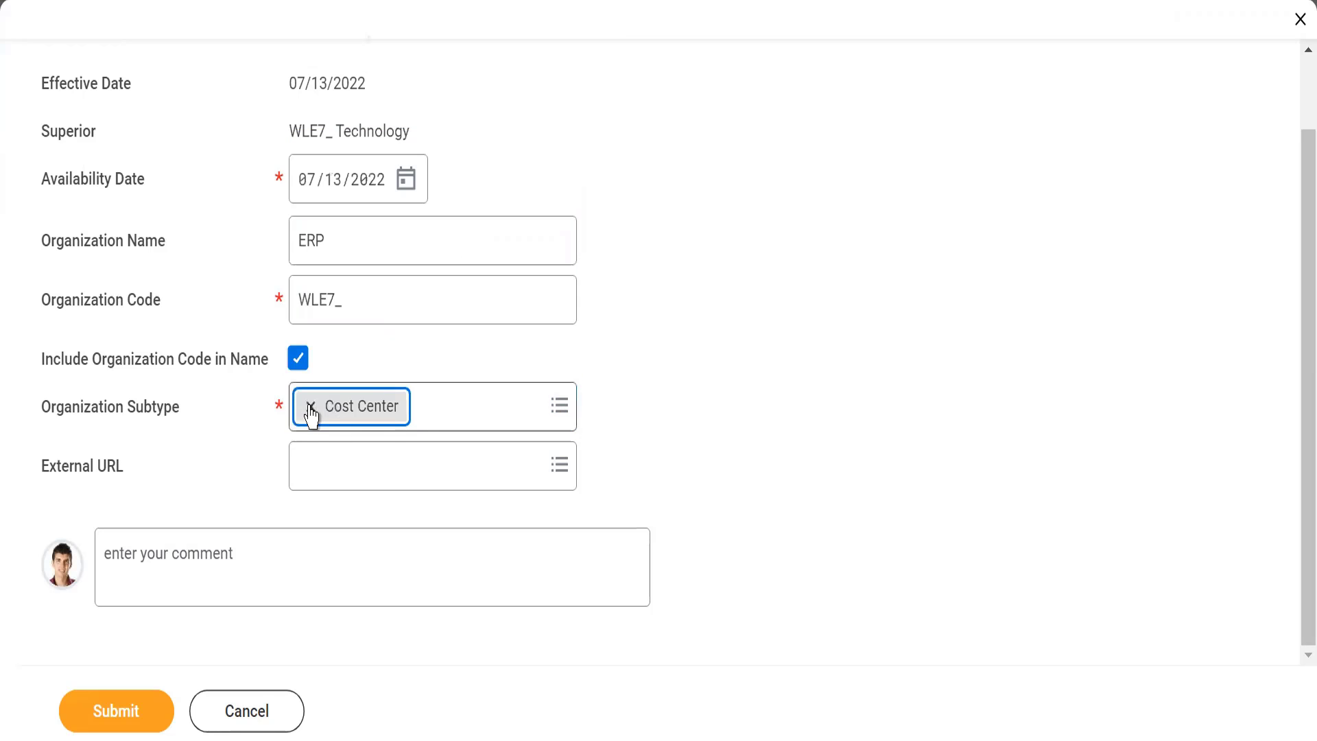
left_click(89, 722)
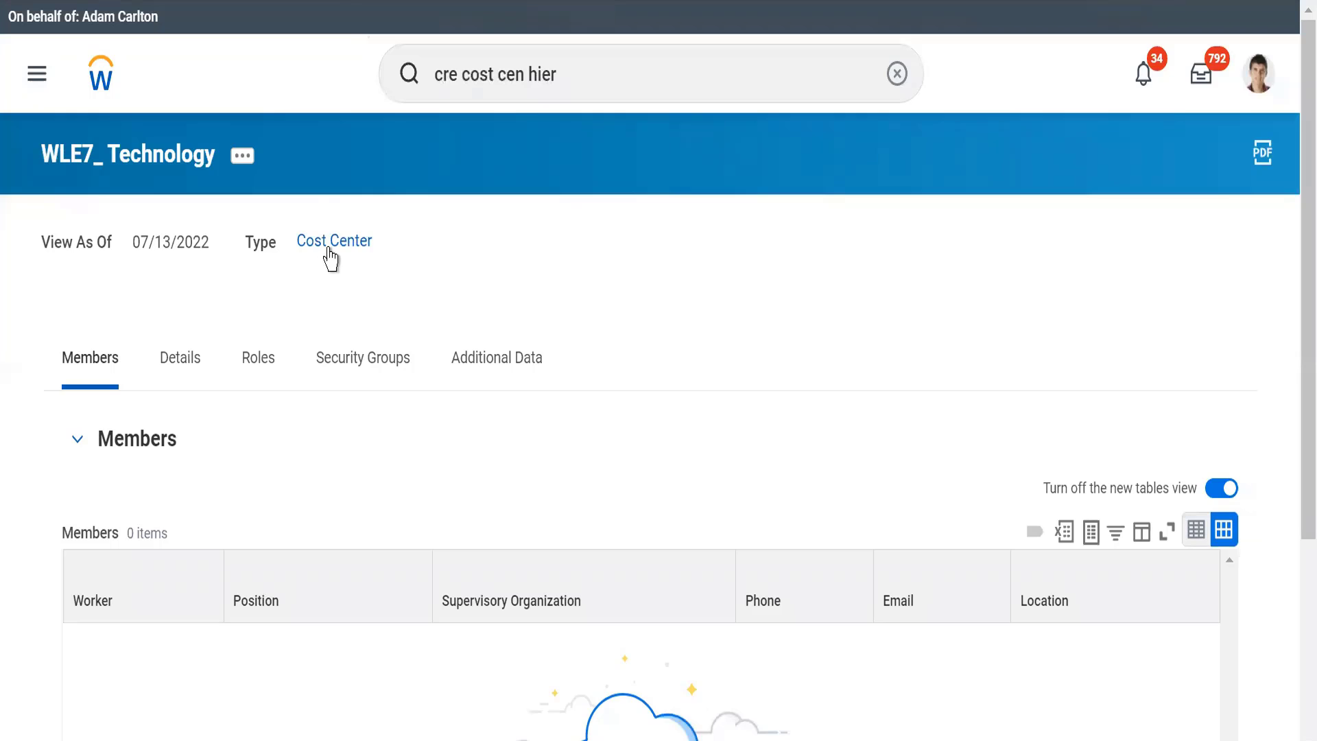
Search for WLE7_ and open the WLE7_ Technology entry that is a cost center hierarchy
mouse_move(328, 257)
left_click(607, 79)
triple_click(607, 77)
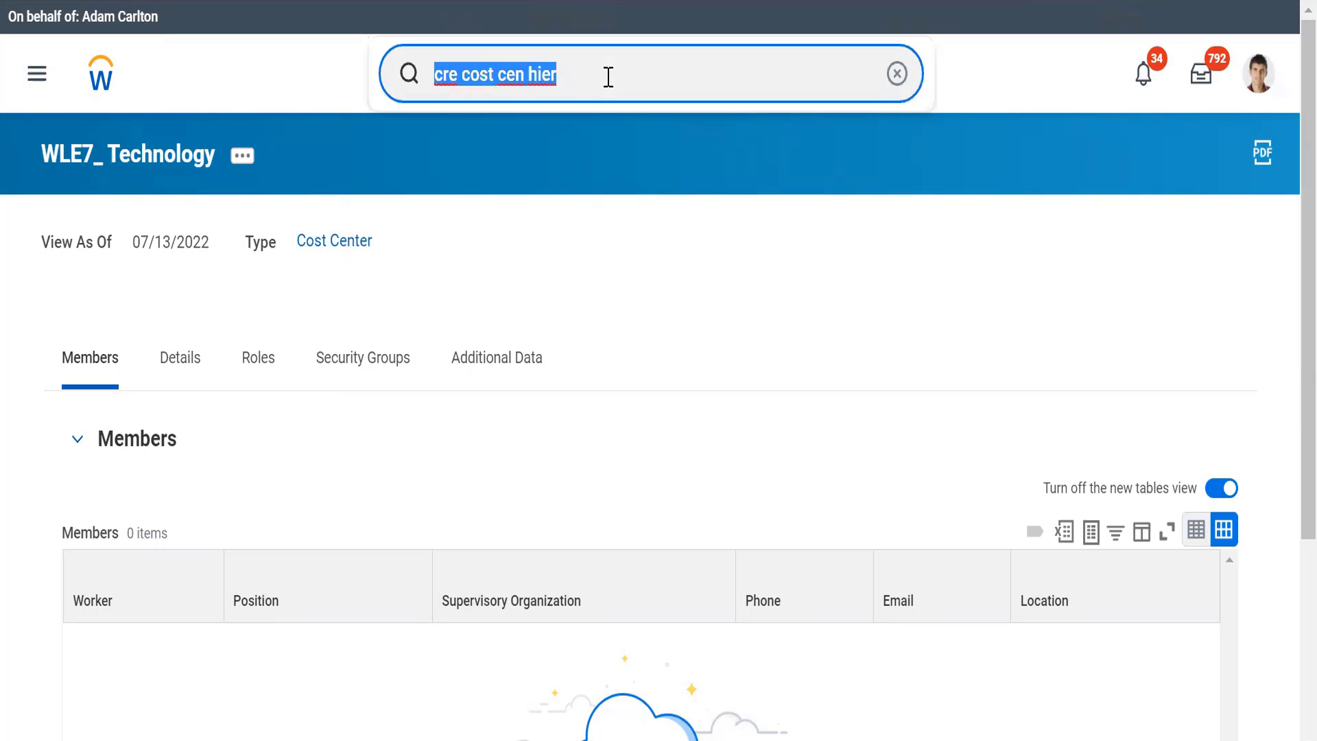
type("WLE")
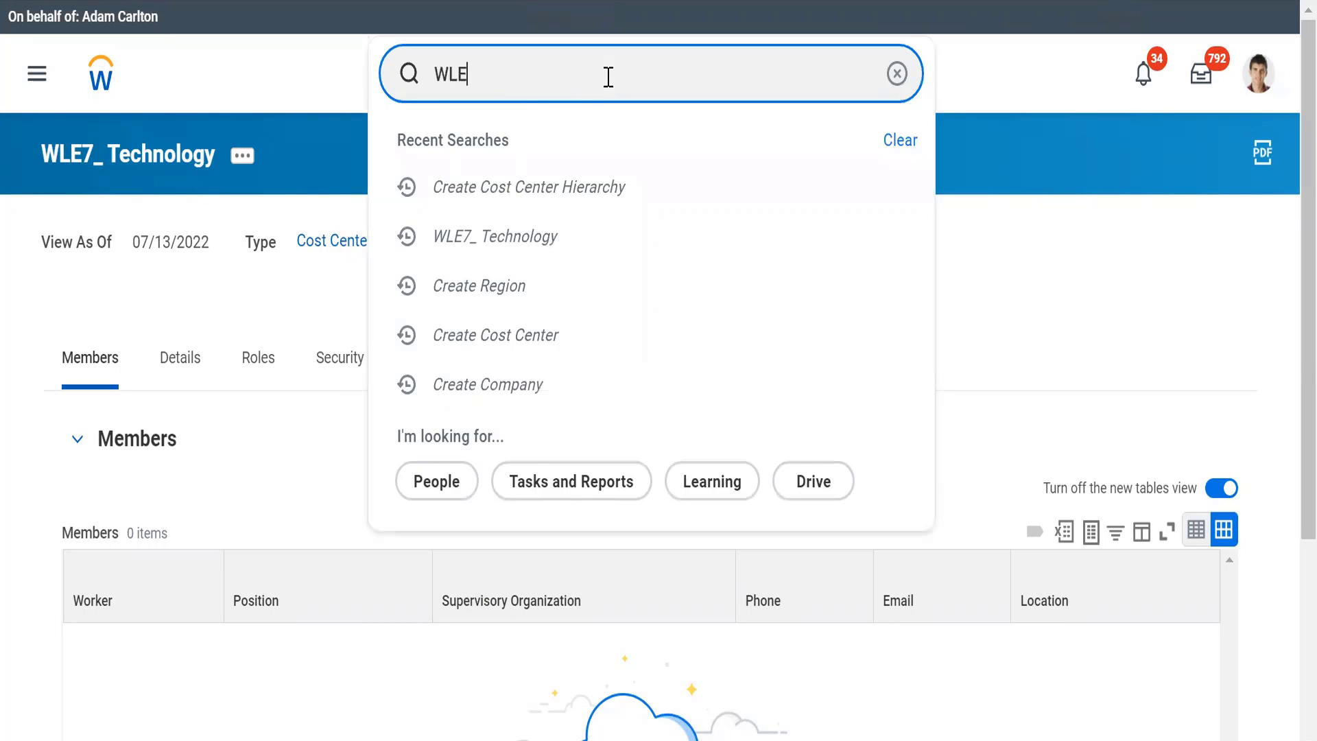
type("7_")
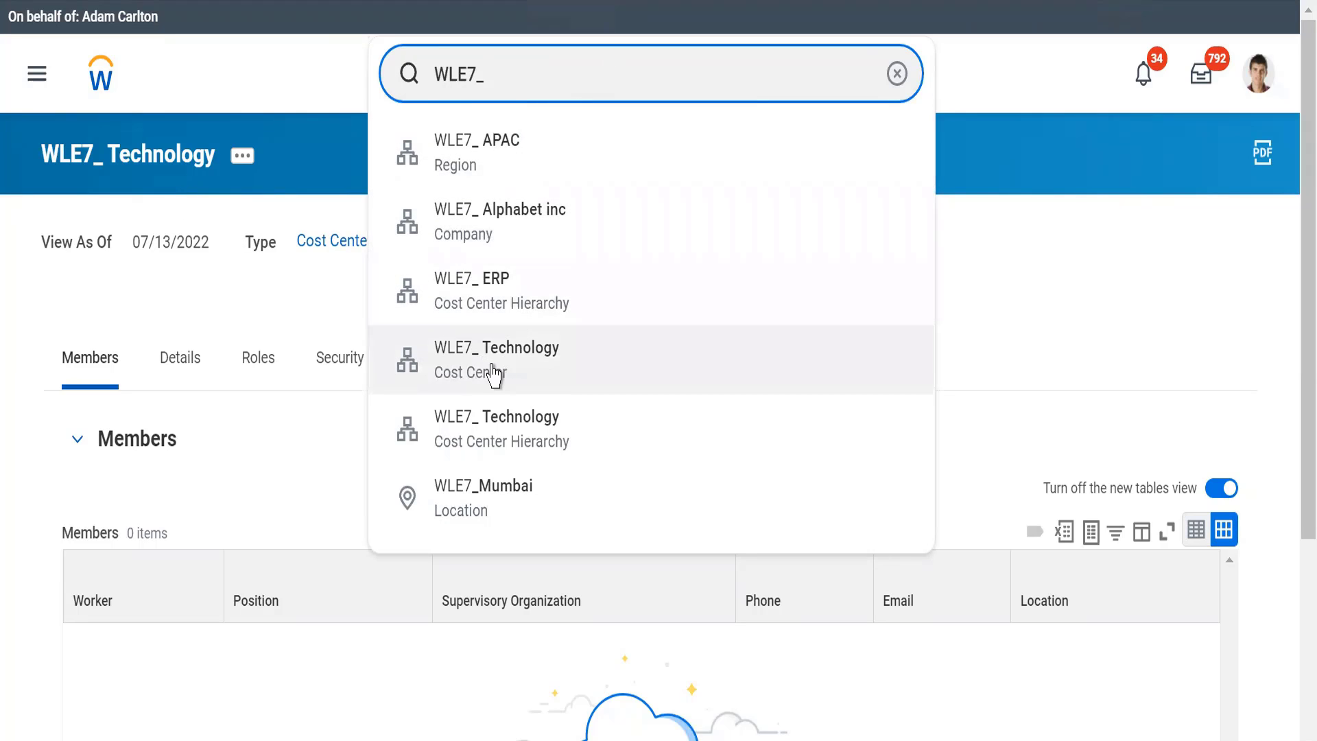
left_click(509, 450)
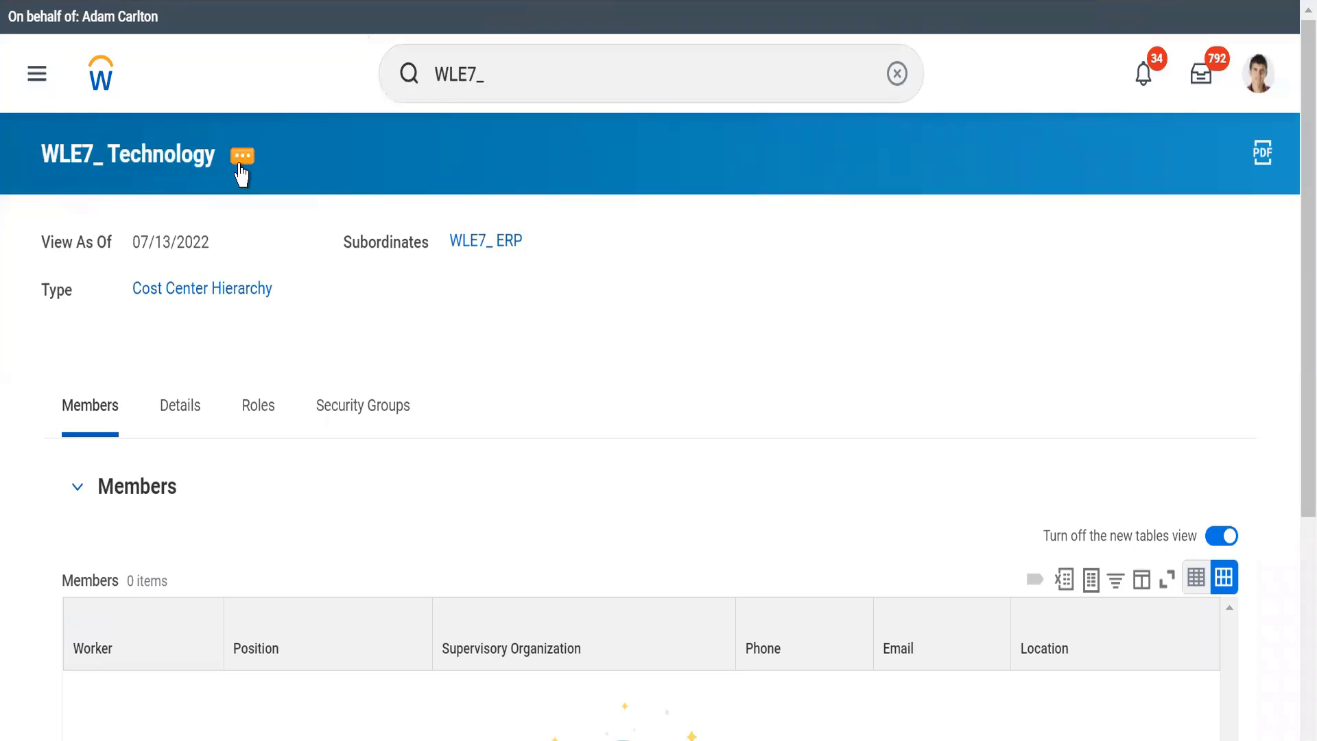
Display the org chart of the WLE7_ Technology cost center hierarchy down to its ERP subordinate
left_click(241, 157)
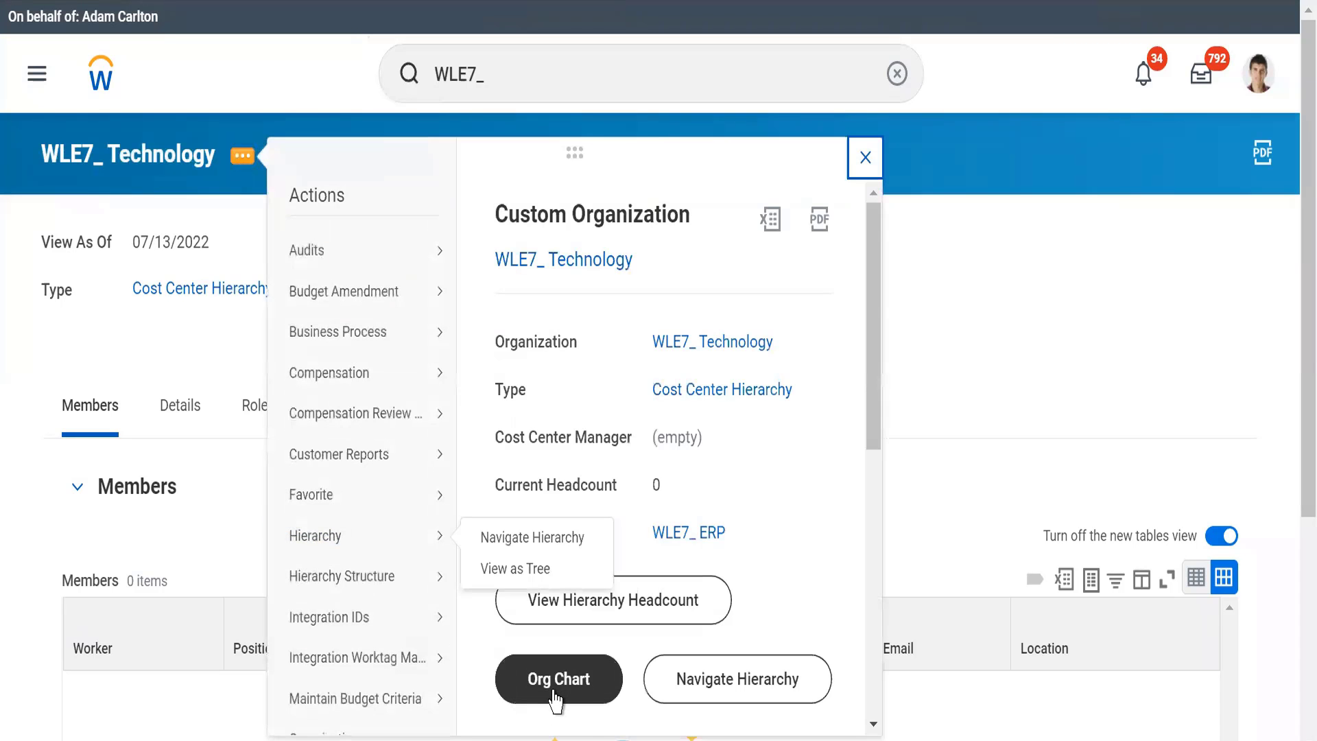
left_click(555, 700)
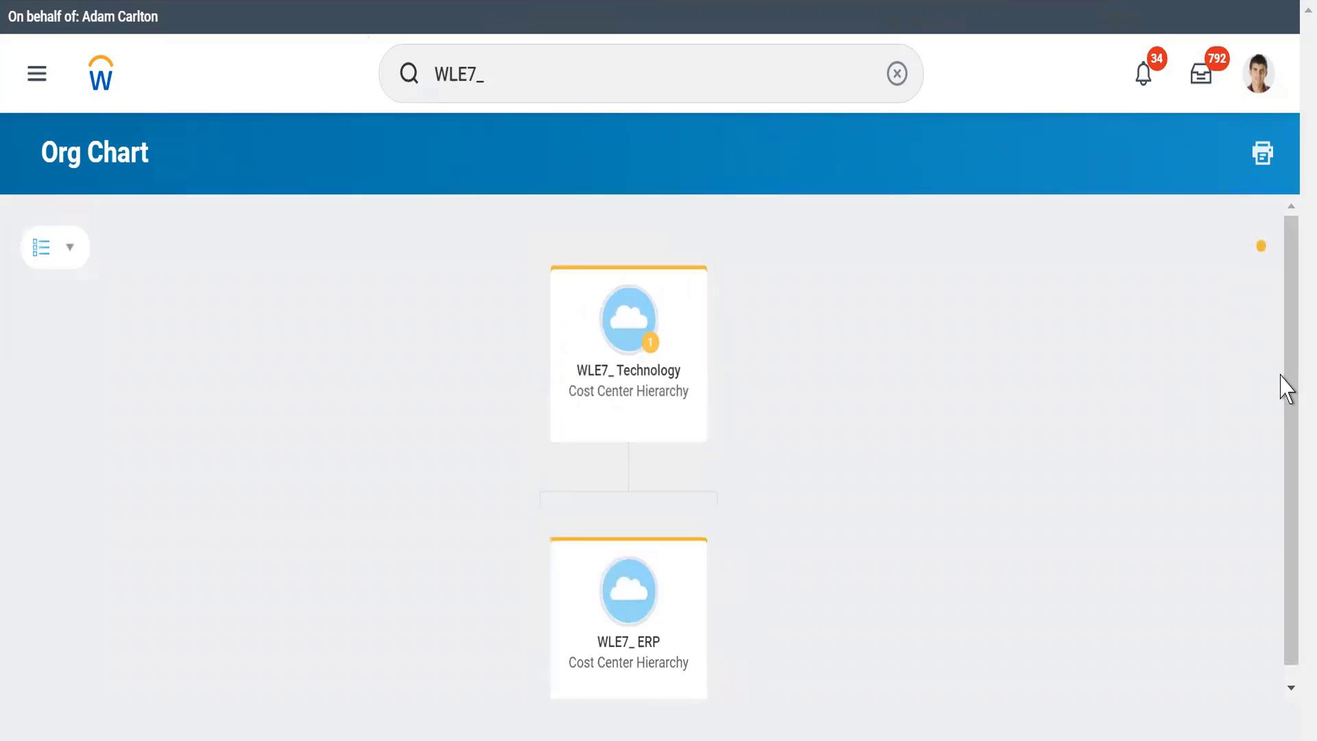
left_click_drag(1294, 420, 1295, 587)
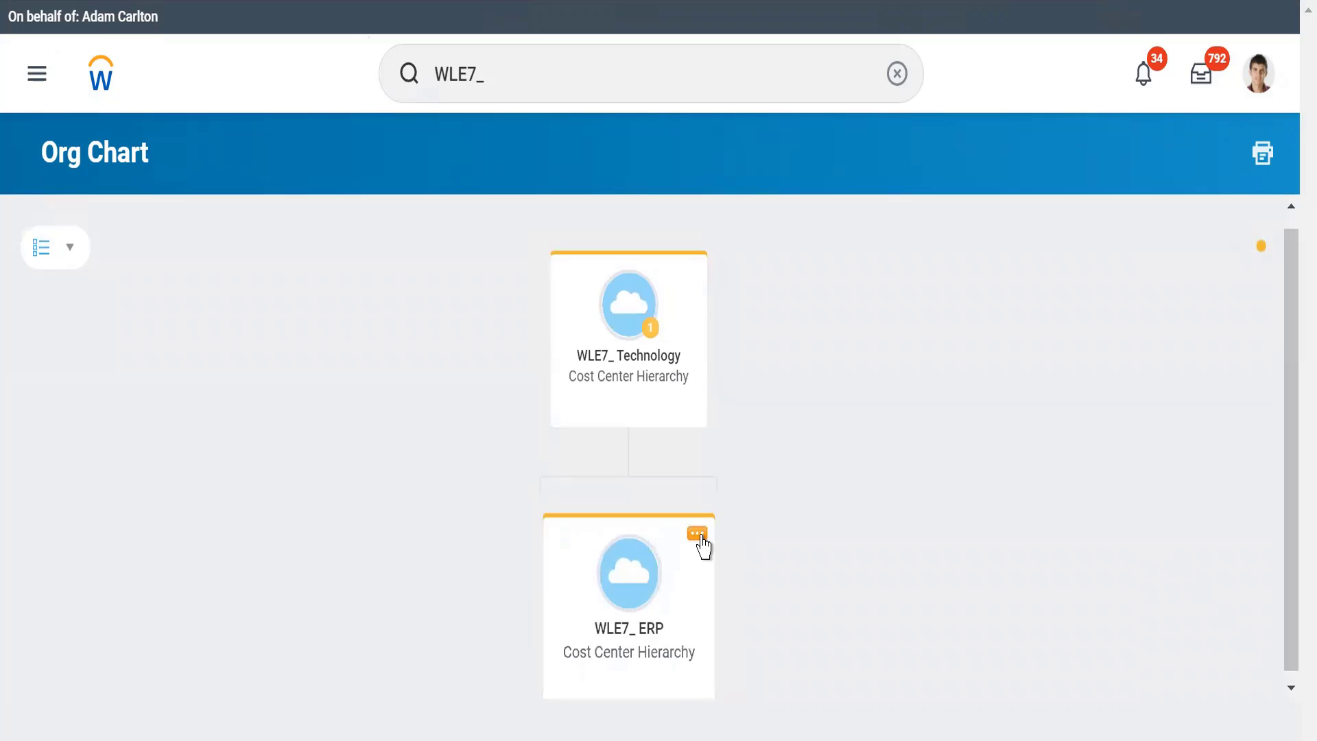
left_click(699, 536)
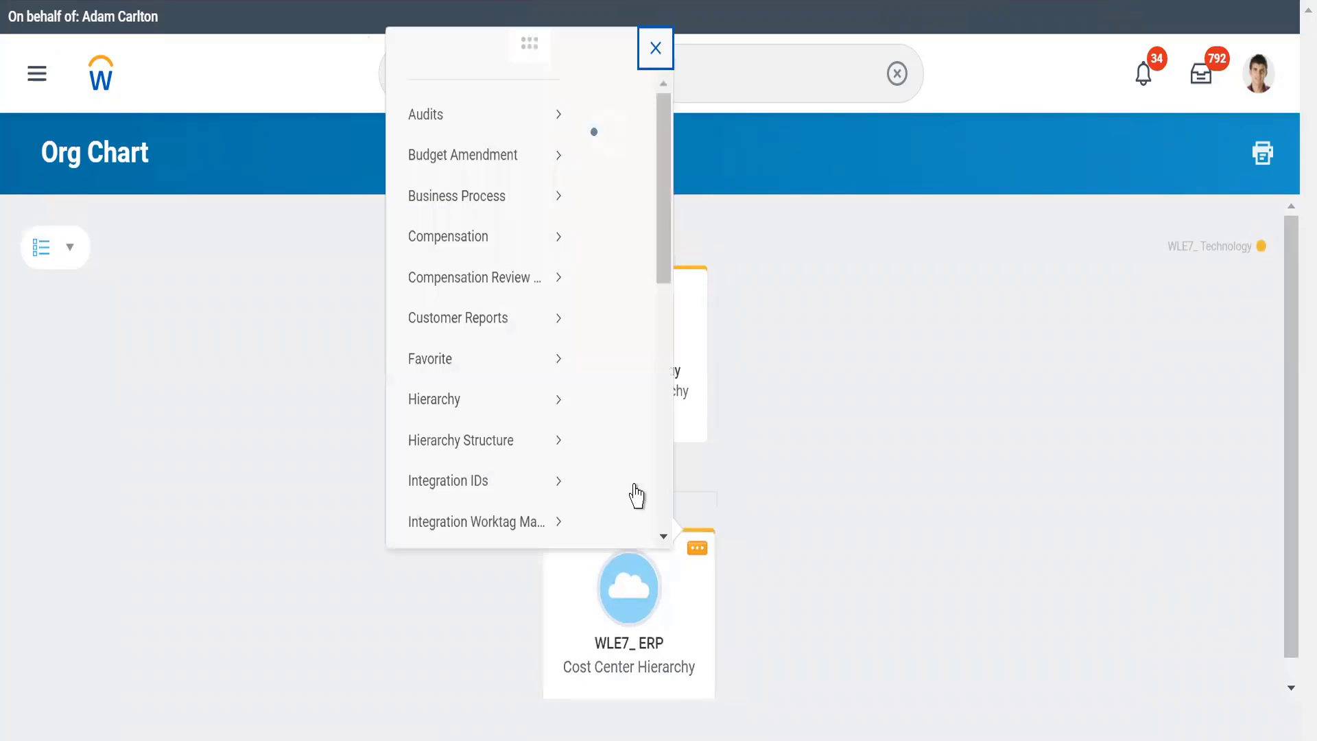
left_click_drag(666, 264, 661, 484)
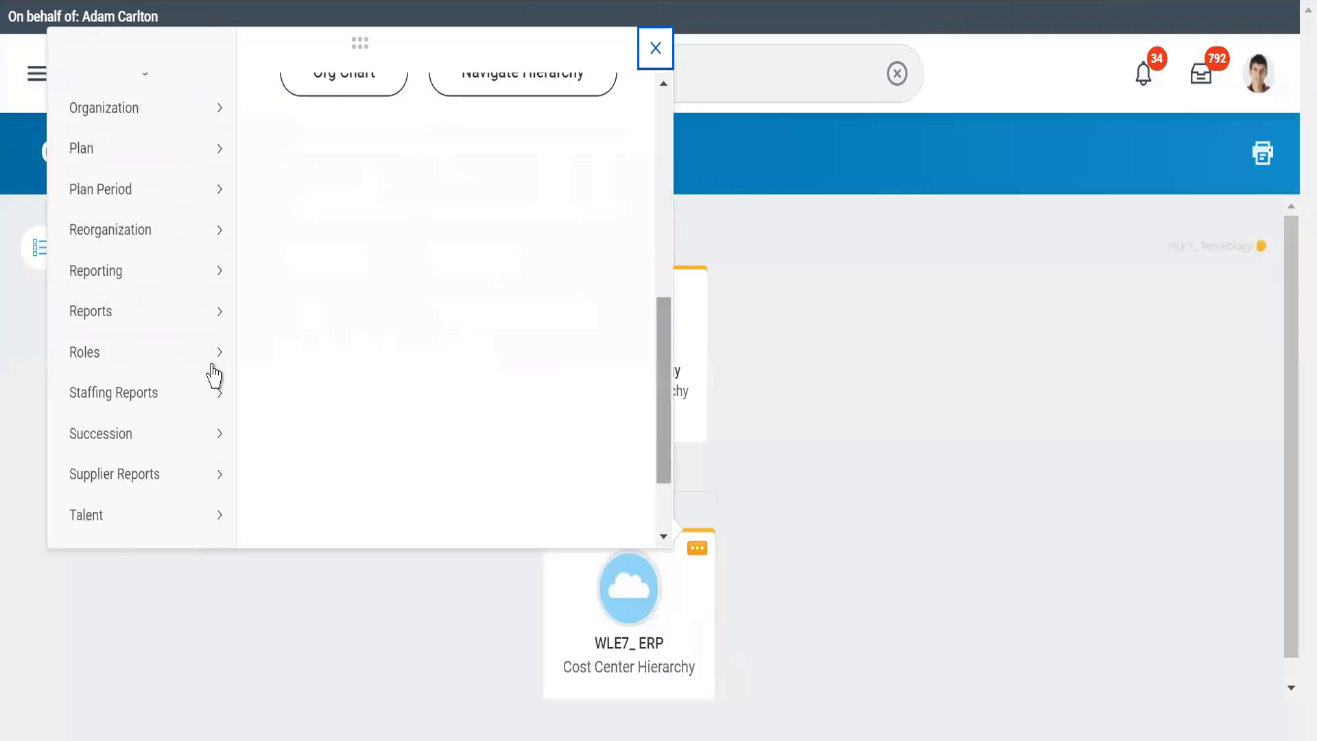
mouse_move(122, 237)
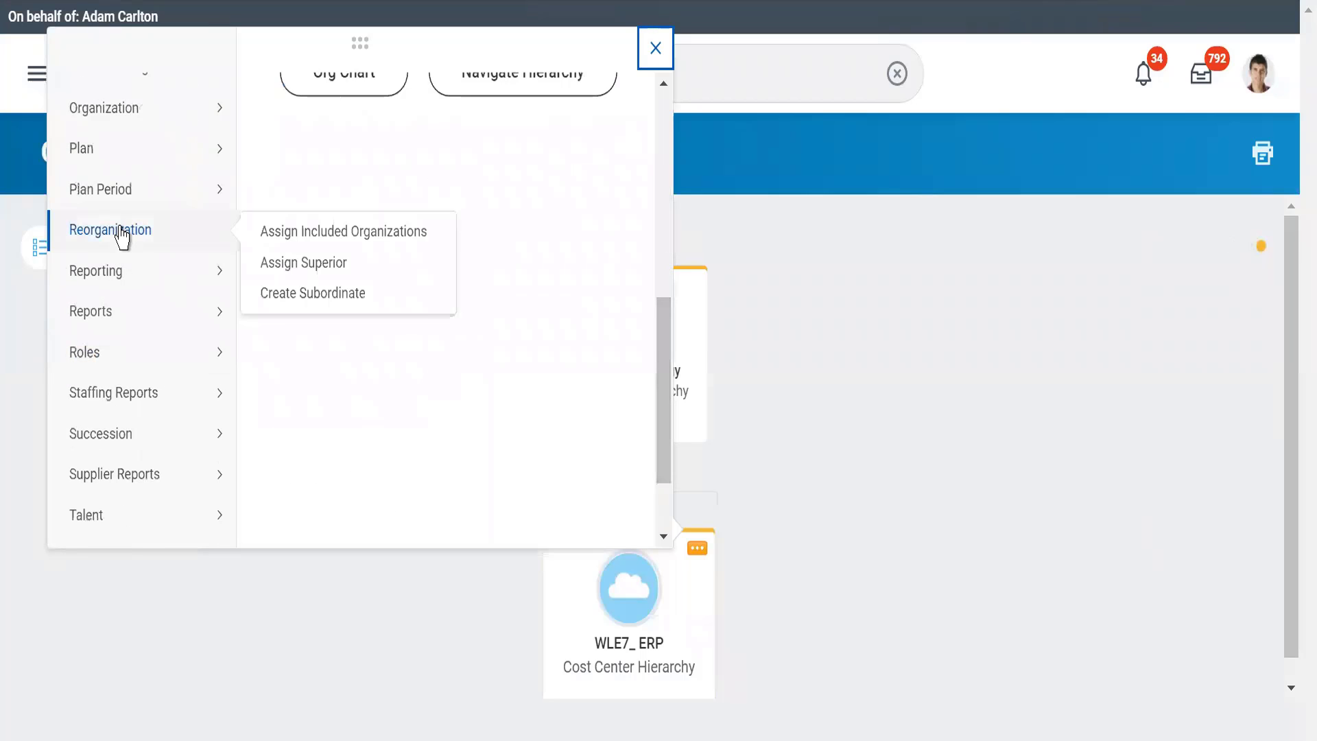
left_click(302, 299)
left_click(332, 663)
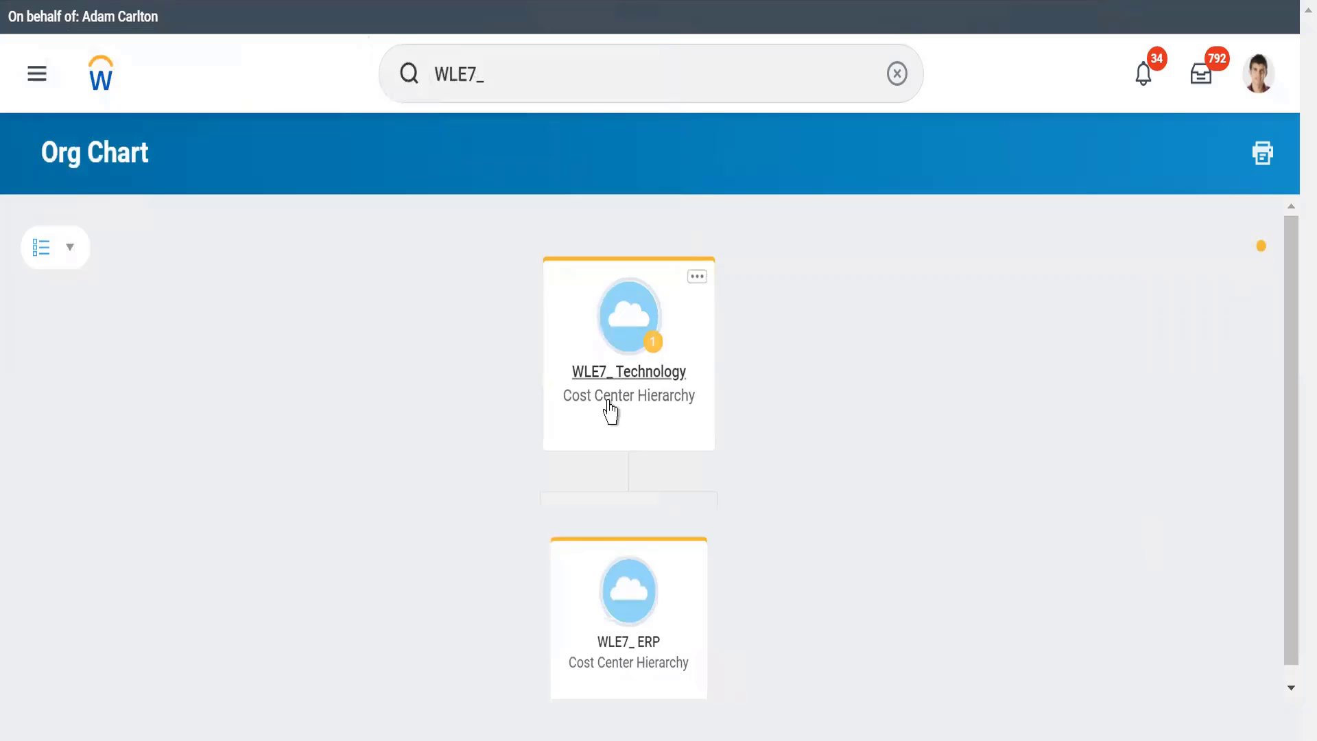
Examine the reorganization actions offered for WLE7_ Technology and its subordinate WLE7_ ERP in the org chart
left_click(698, 280)
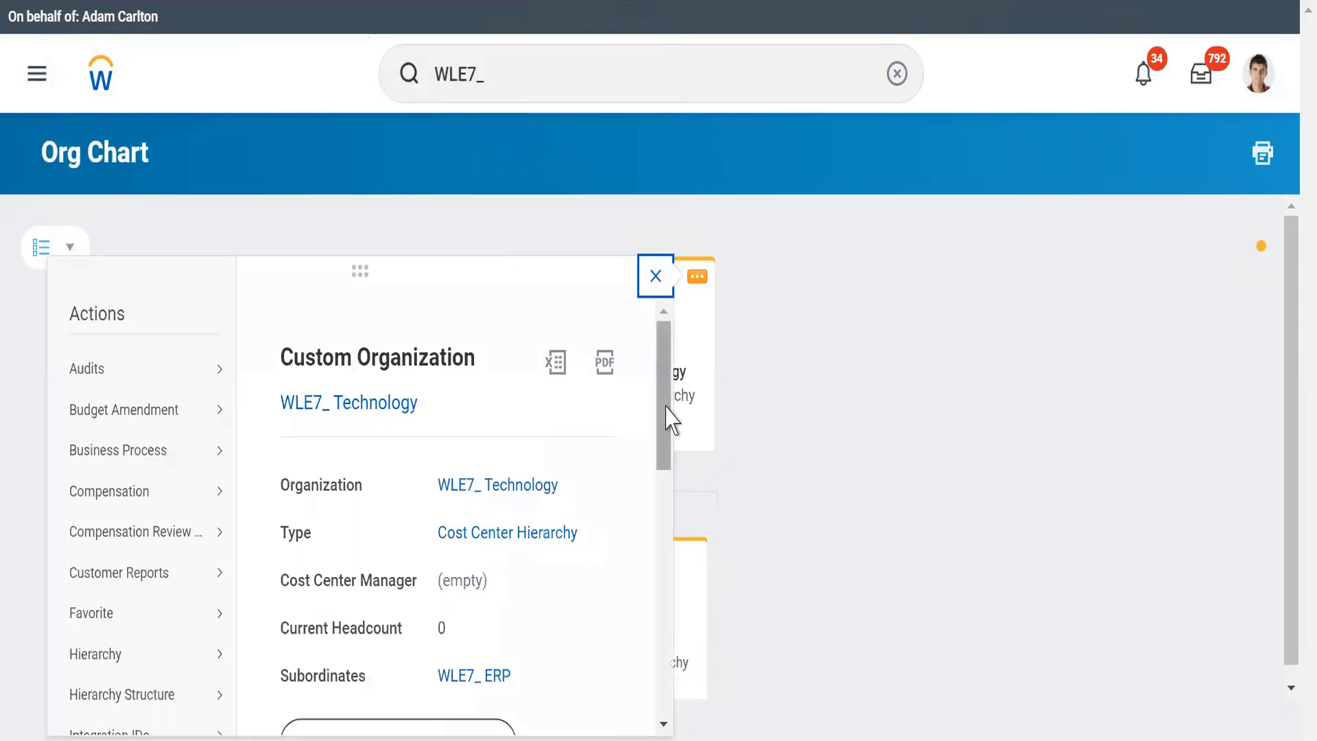
left_click_drag(668, 420, 664, 546)
mouse_move(147, 569)
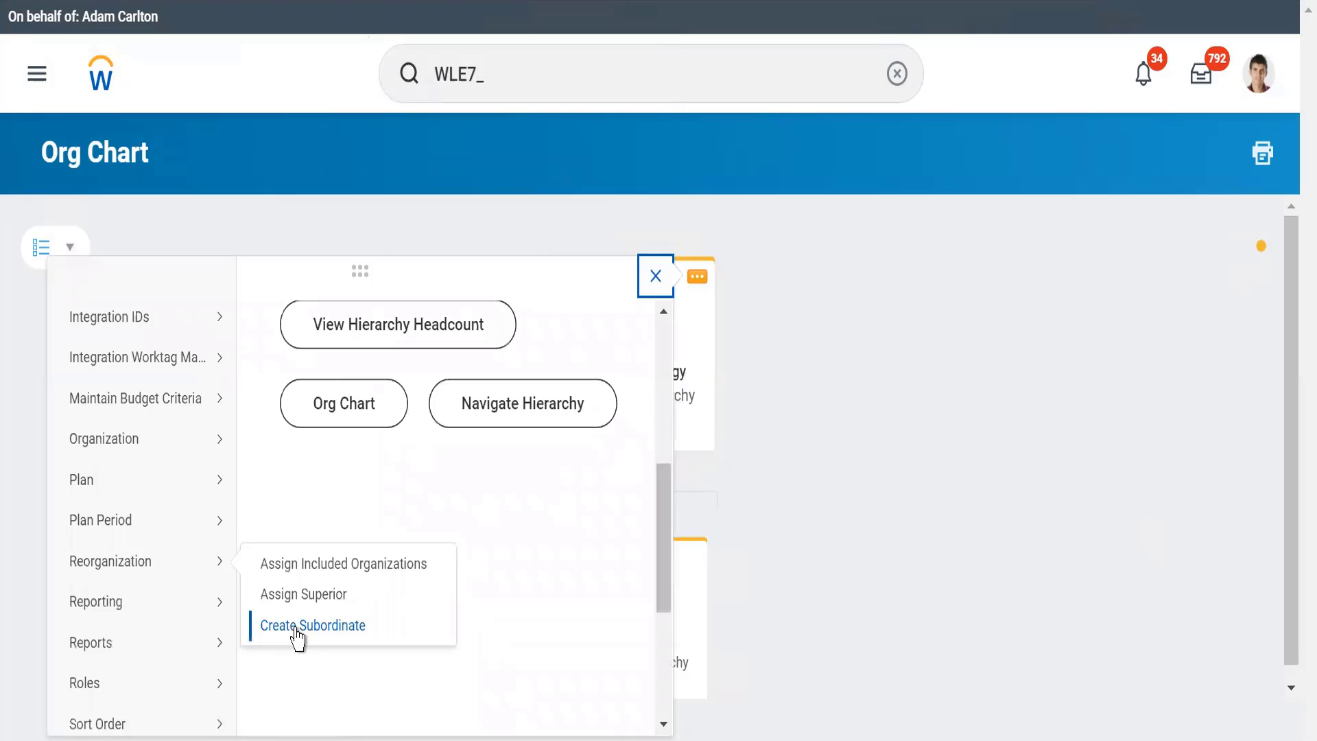
left_click(898, 530)
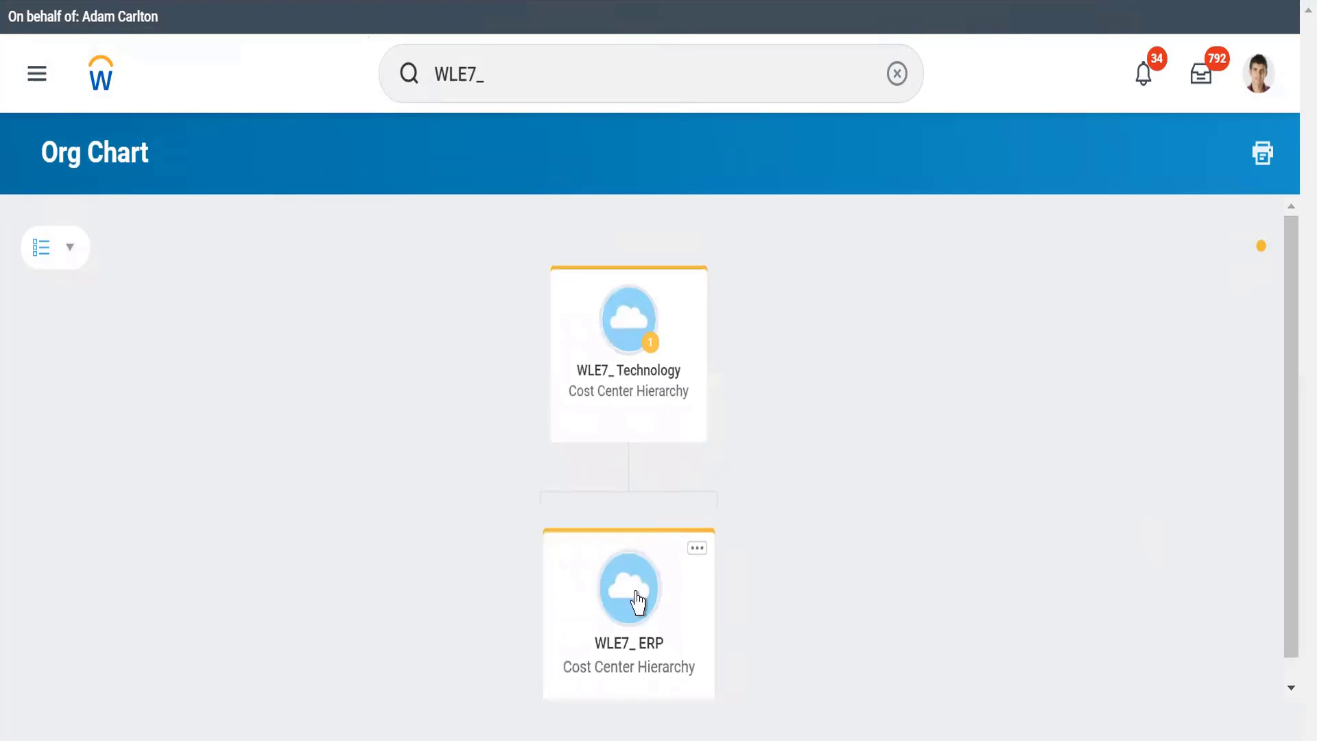
left_click(670, 376)
mouse_move(194, 341)
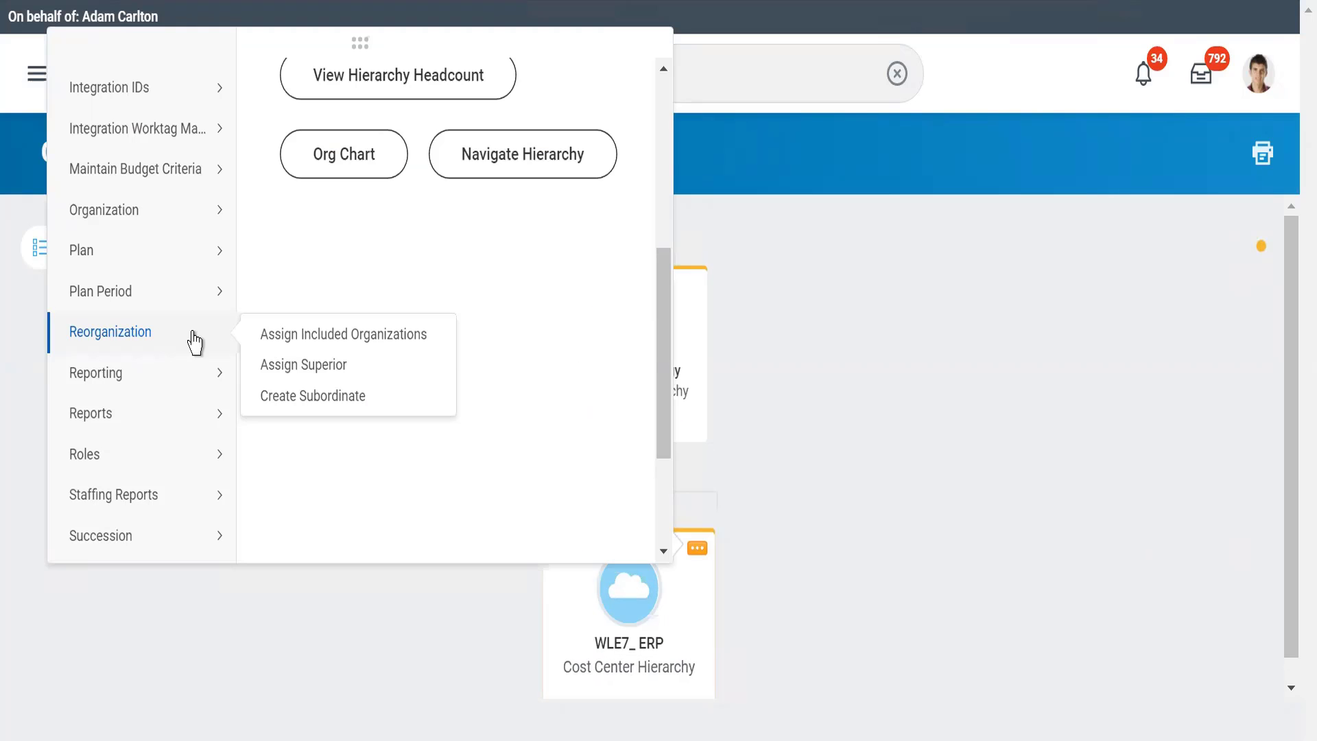
left_click(1003, 429)
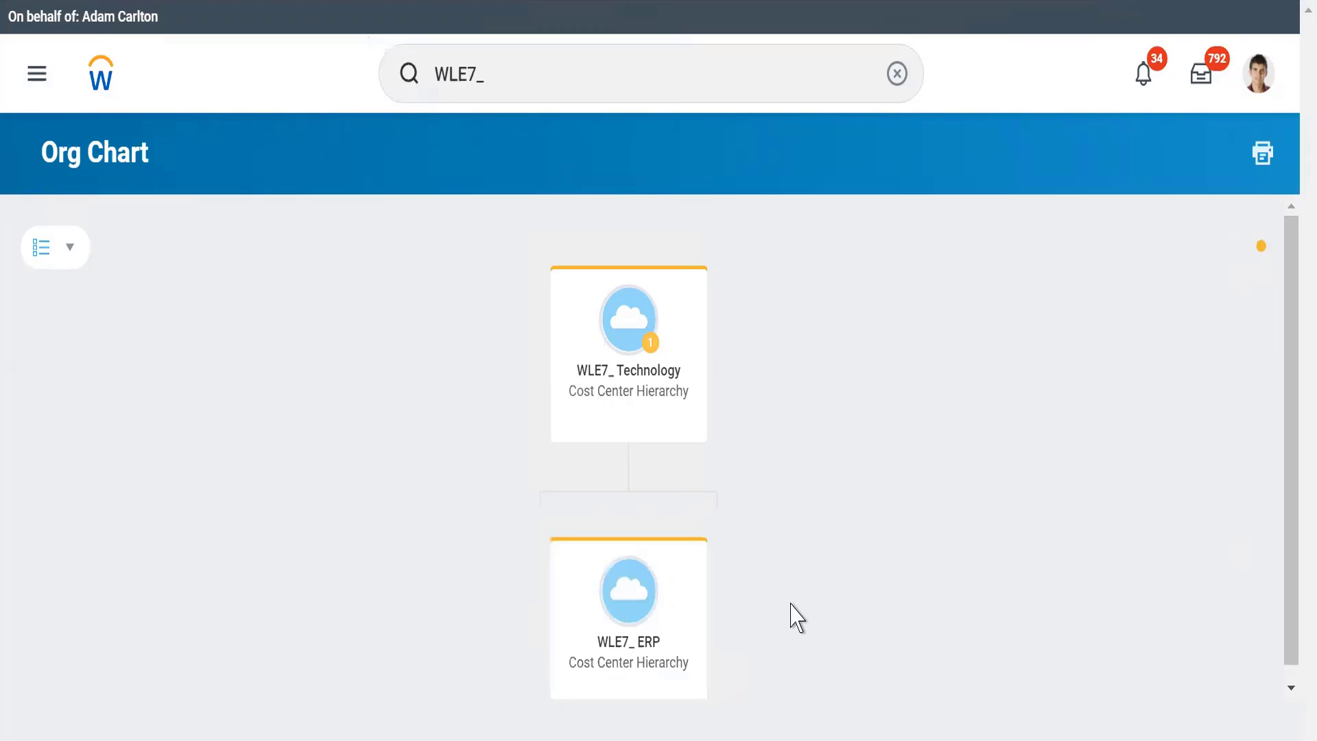
left_click_drag(1294, 576, 1294, 641)
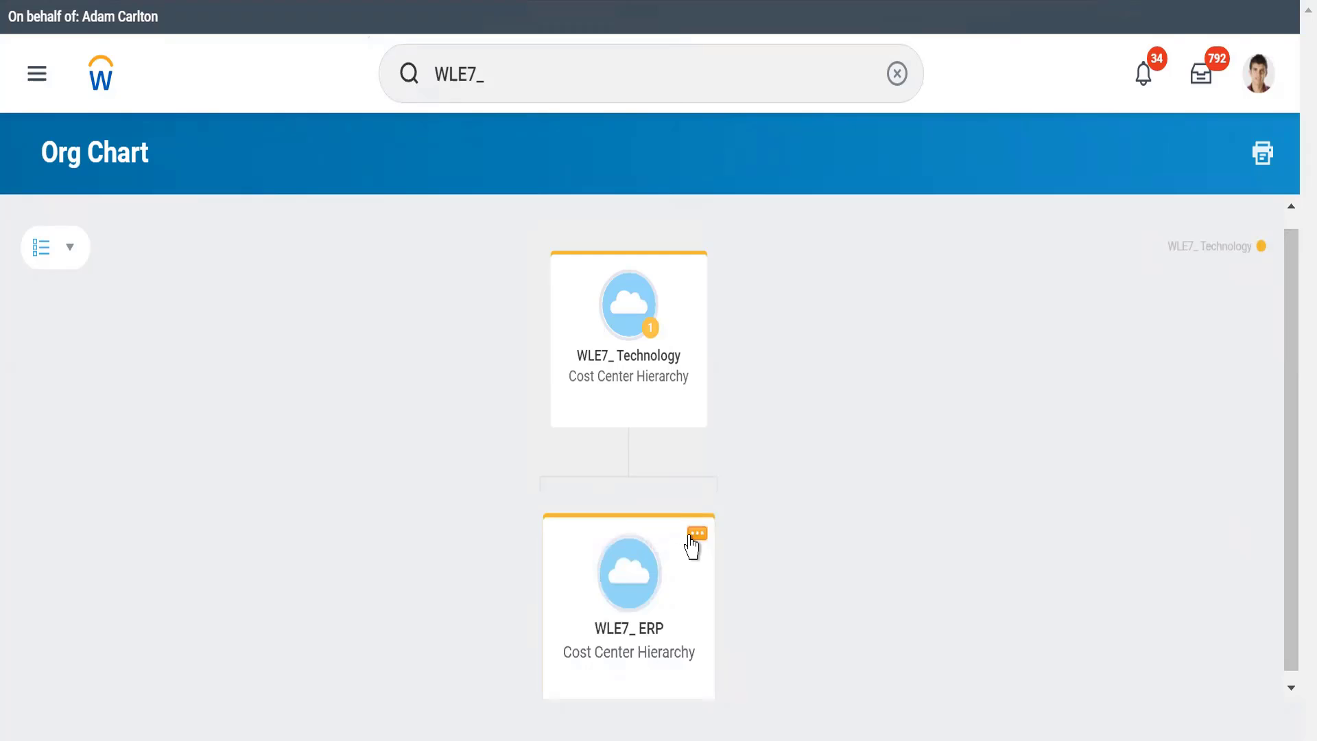
left_click(692, 538)
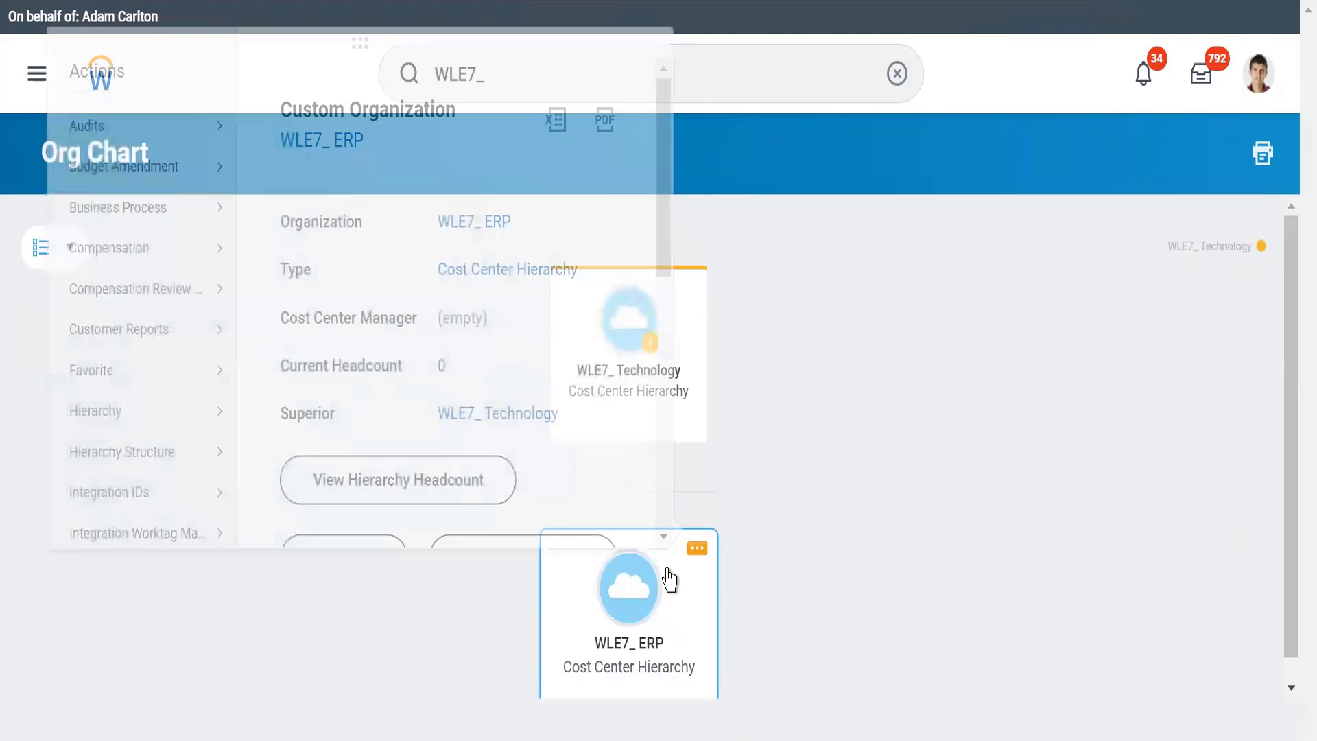
left_click(995, 506)
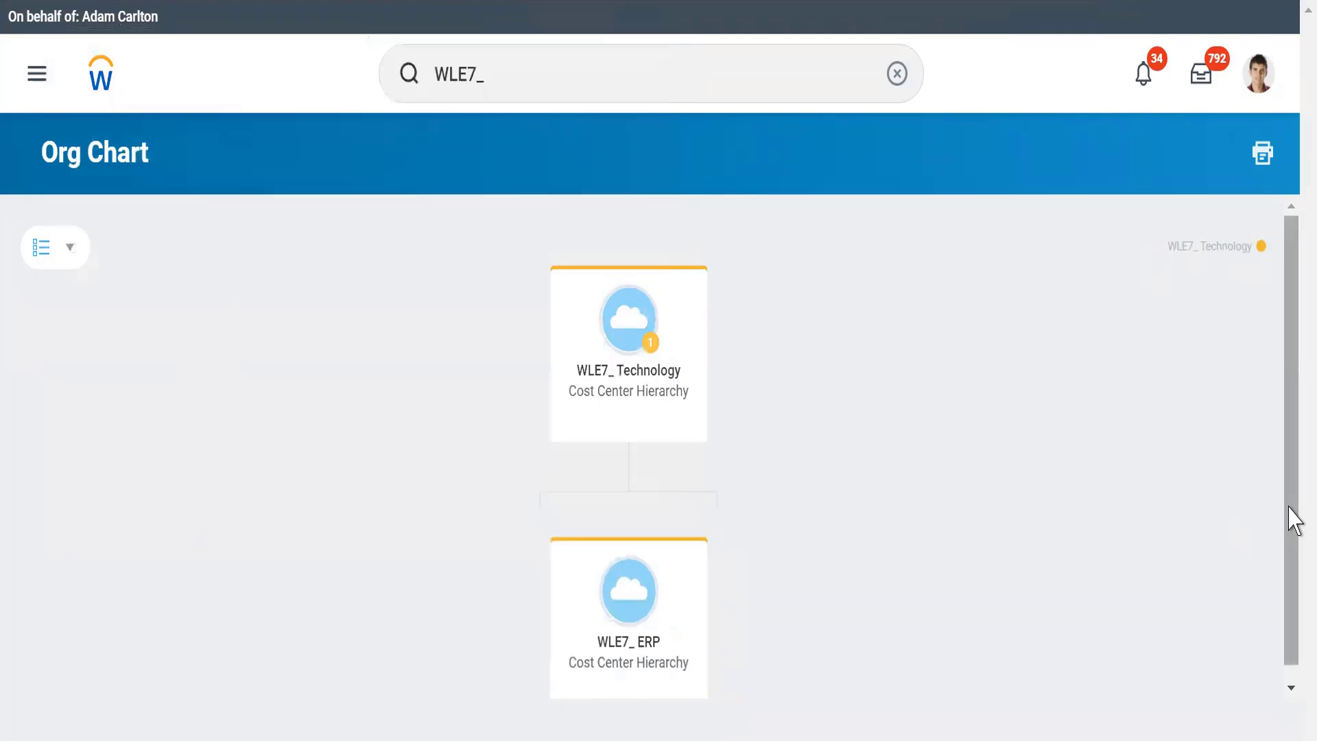
left_click_drag(1294, 521, 1297, 648)
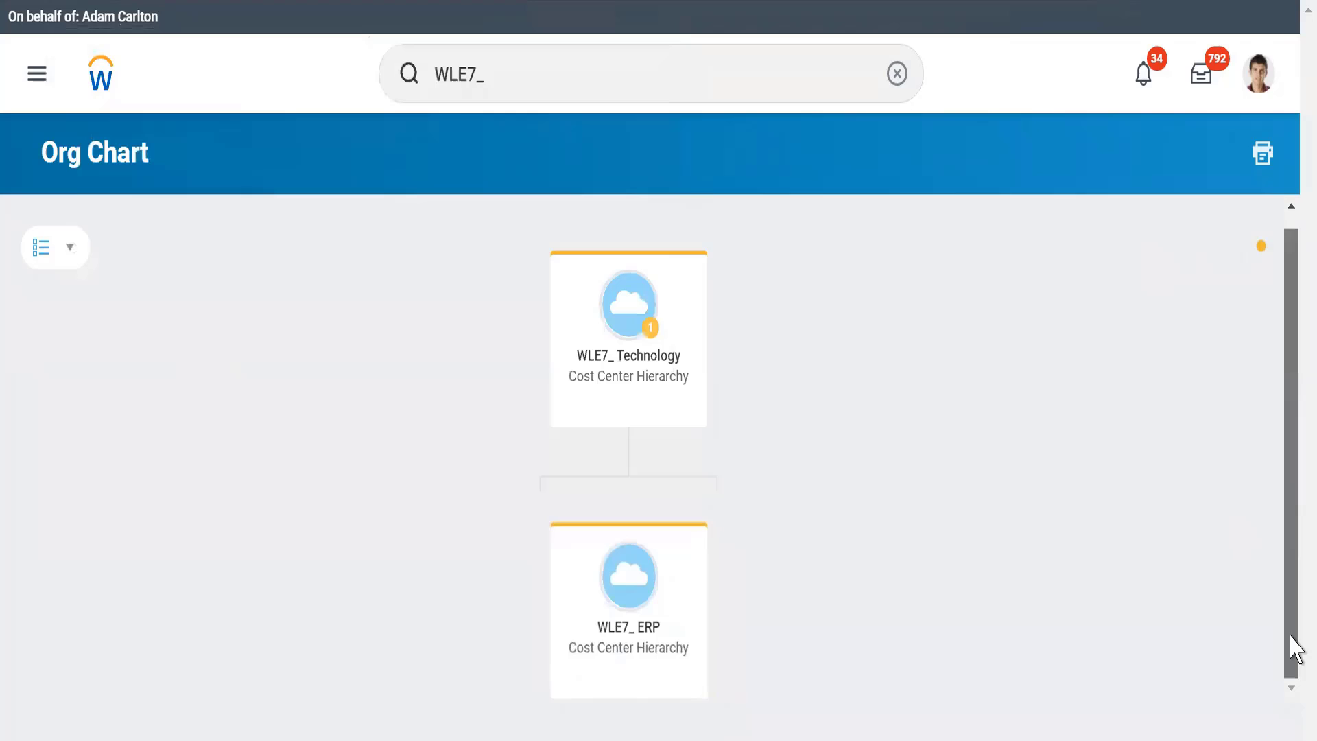
Open the WLE7_ ERP organization from the org chart and check which reorganization actions it offers
left_click(626, 635)
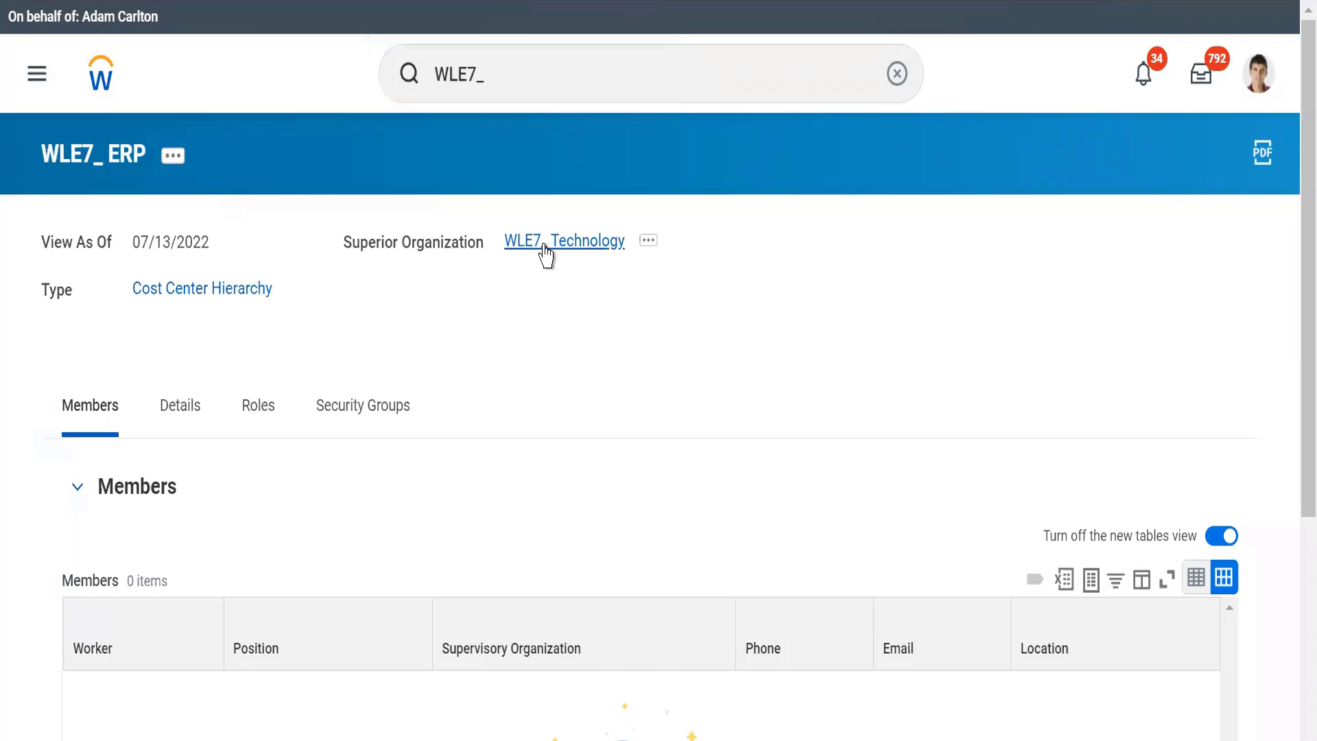
left_click(172, 159)
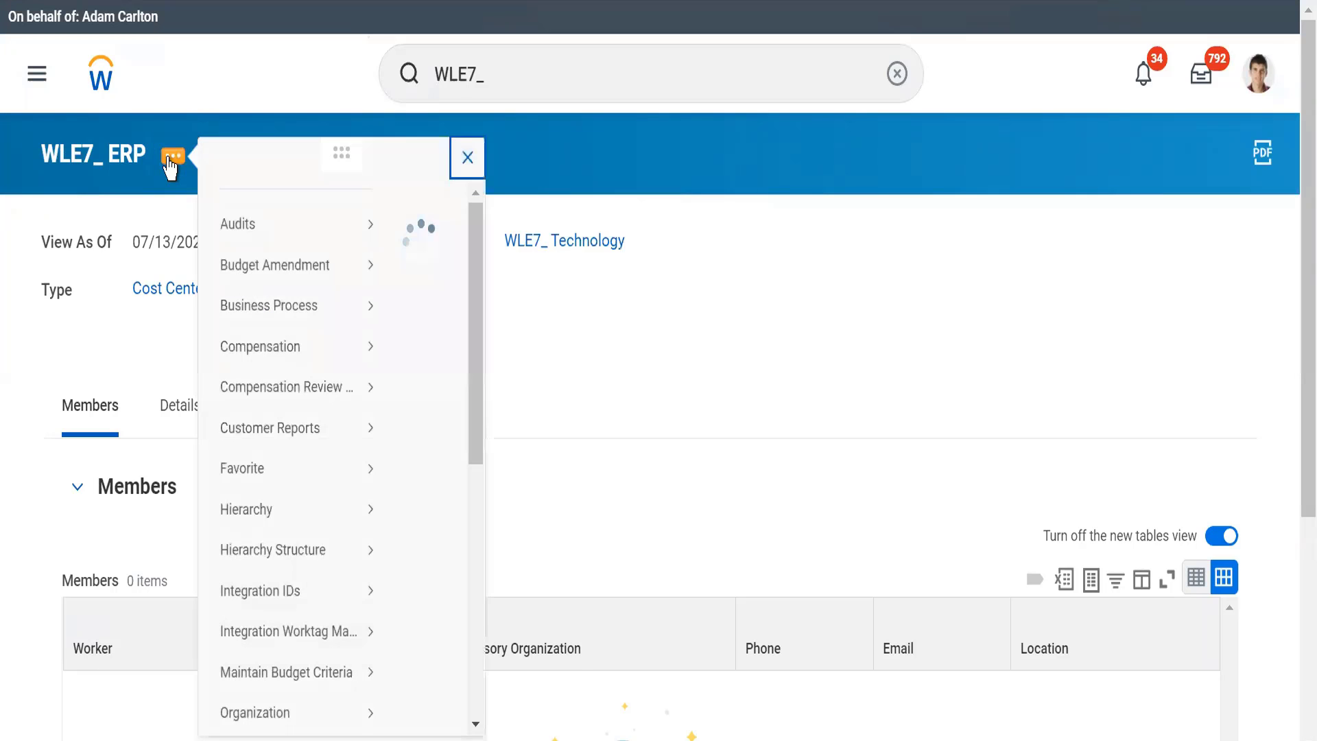
left_click_drag(808, 395, 788, 622)
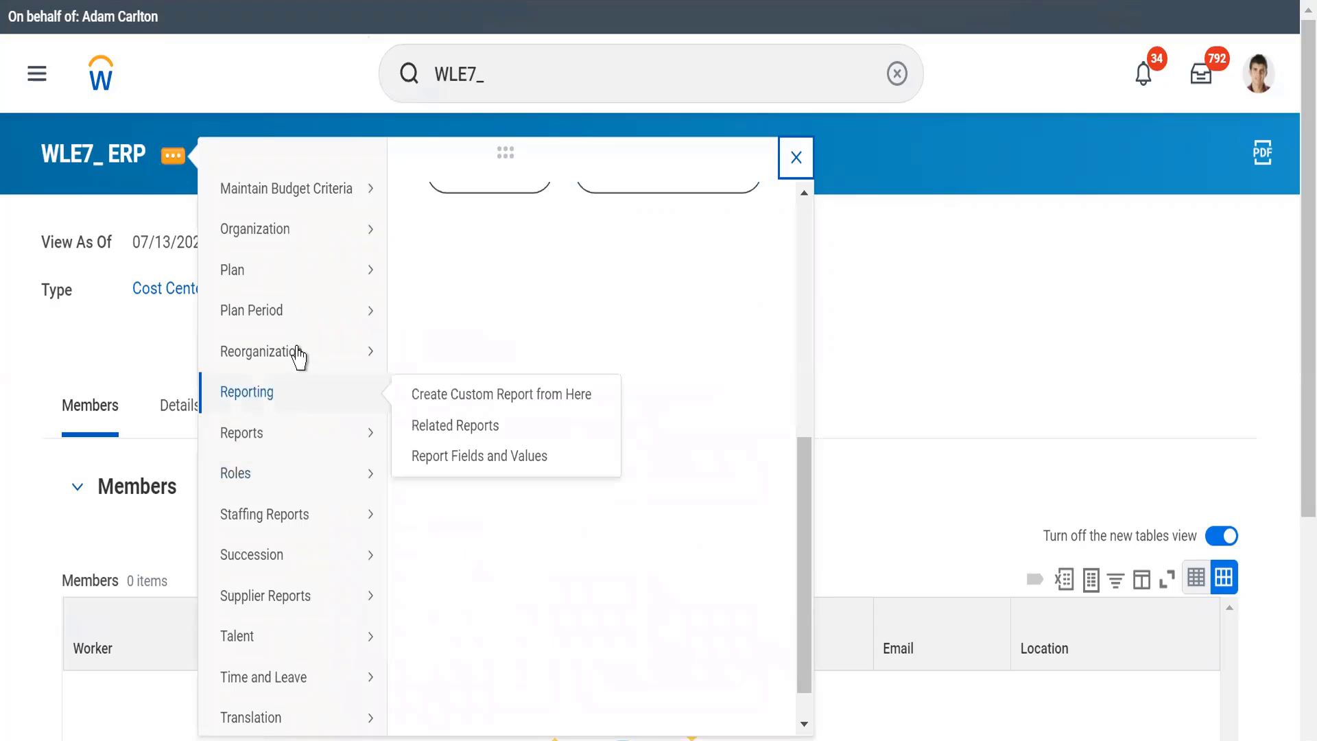
mouse_move(288, 392)
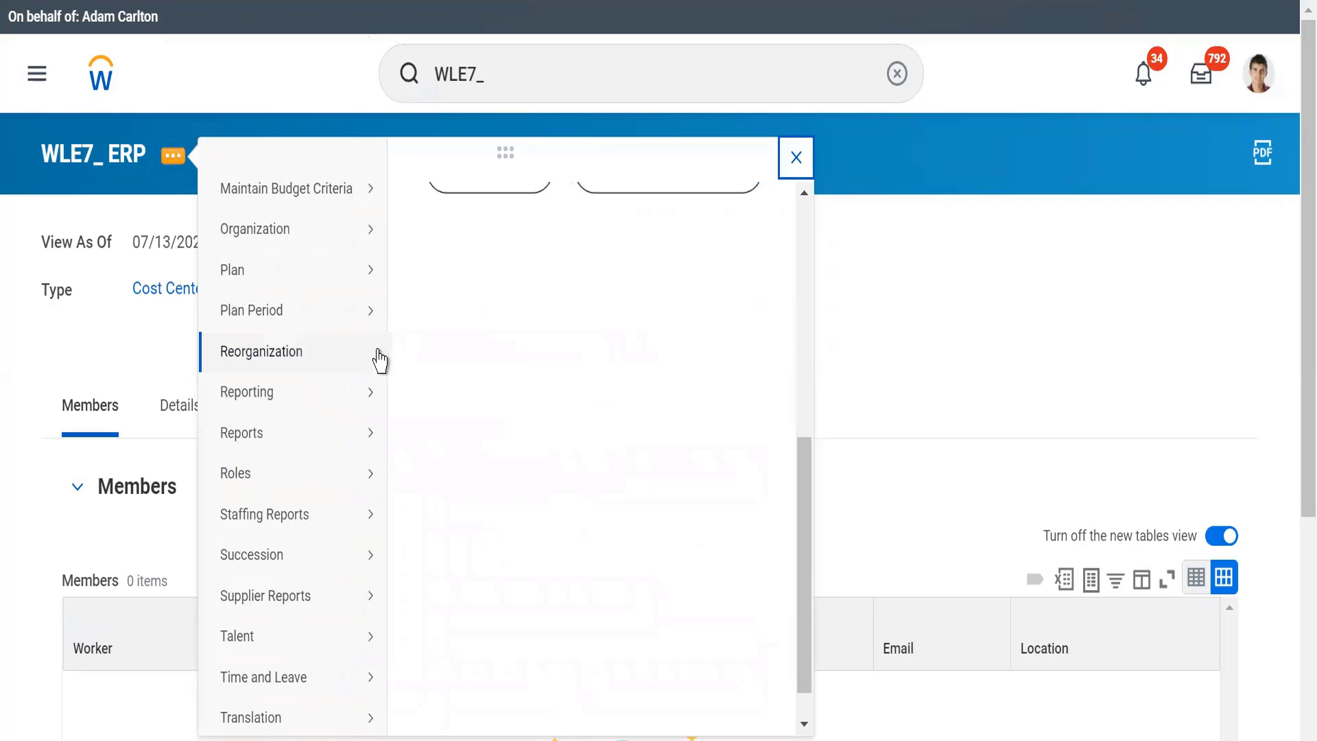
mouse_move(376, 353)
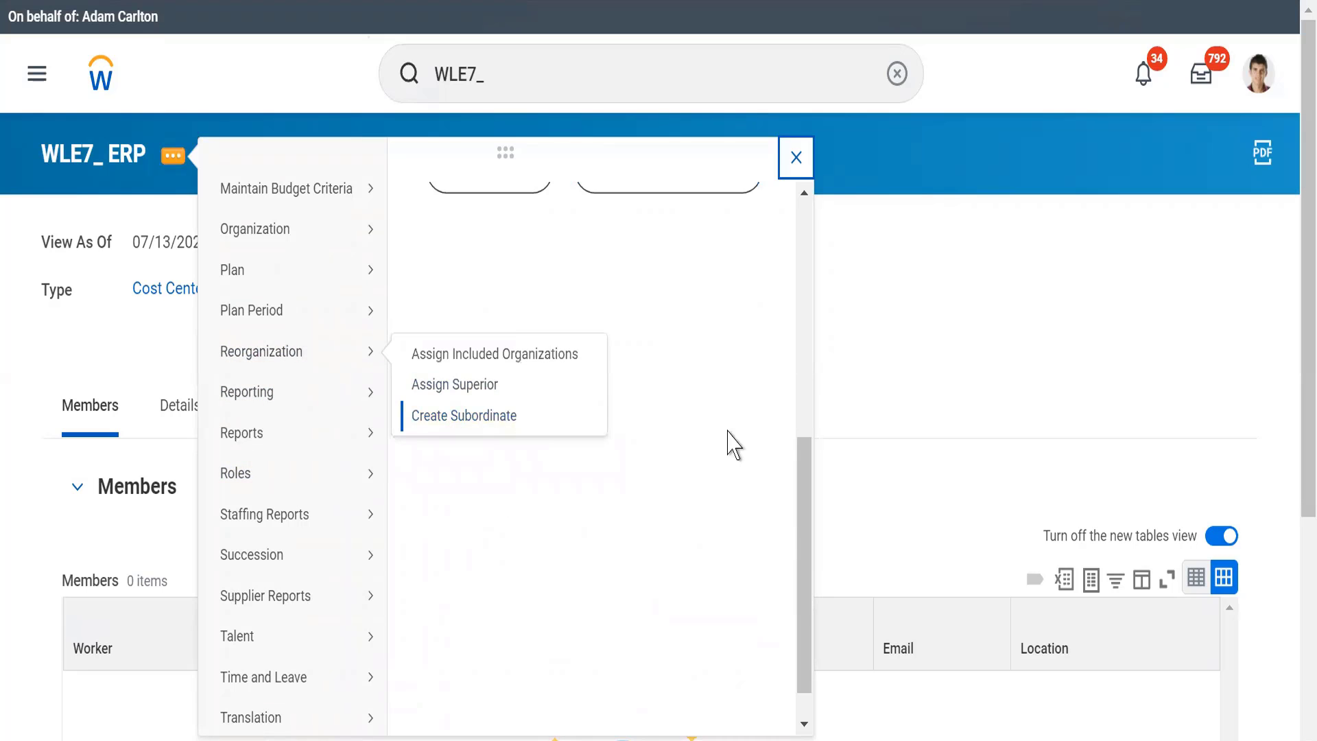
View the hierarchy of WLE7_ ERP as a tree
left_click_drag(800, 532, 794, 409)
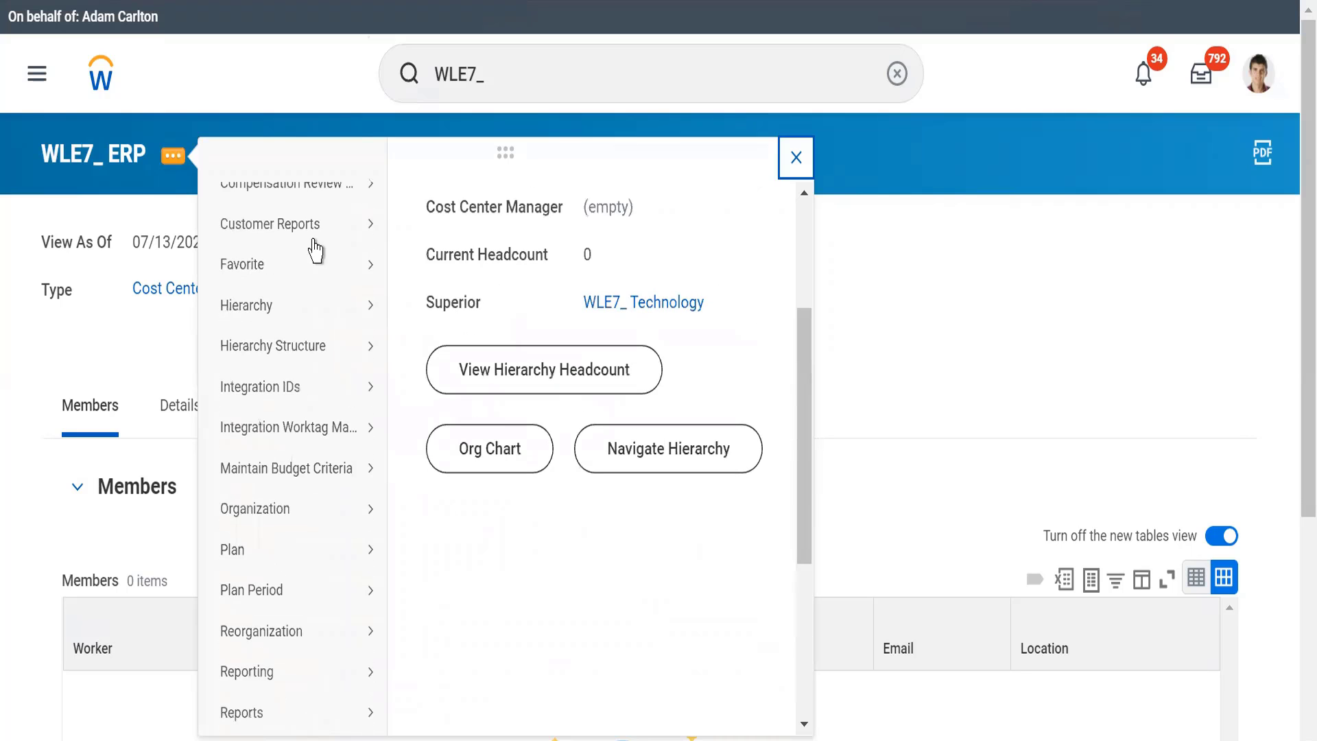
mouse_move(311, 315)
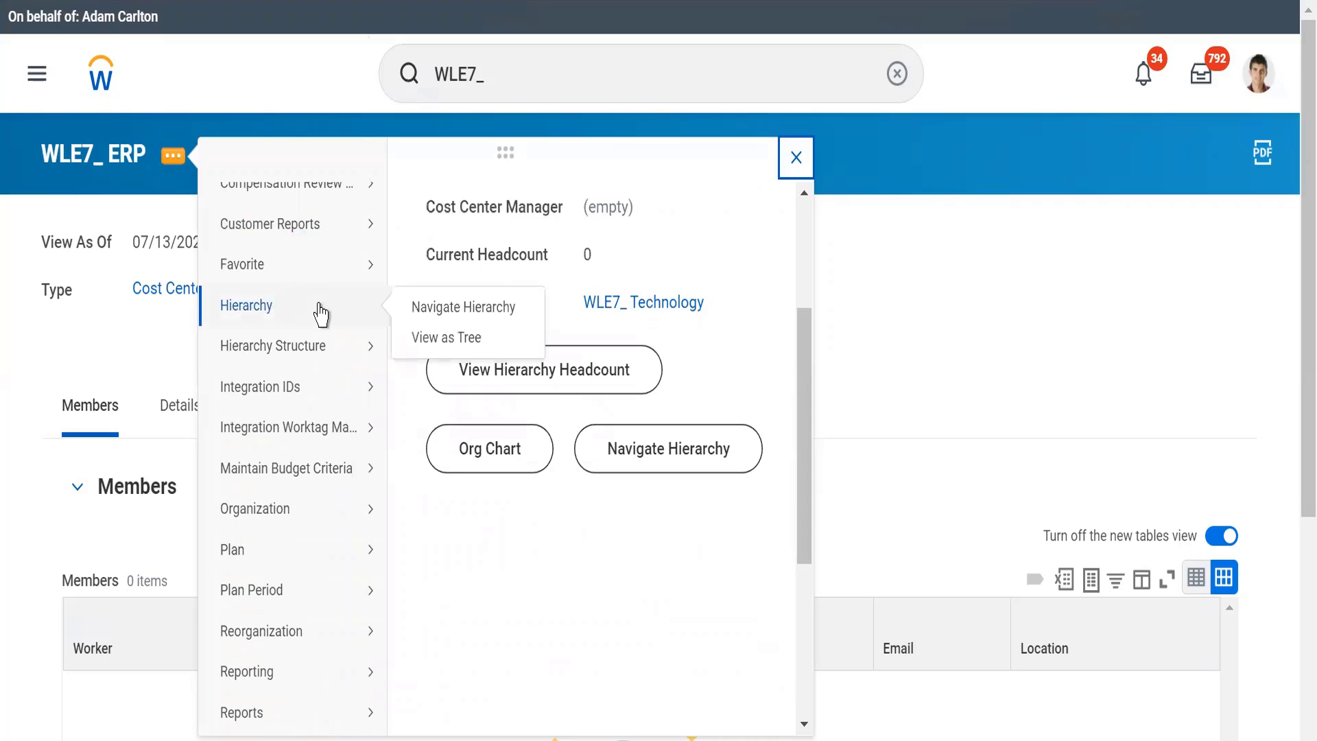
left_click(446, 337)
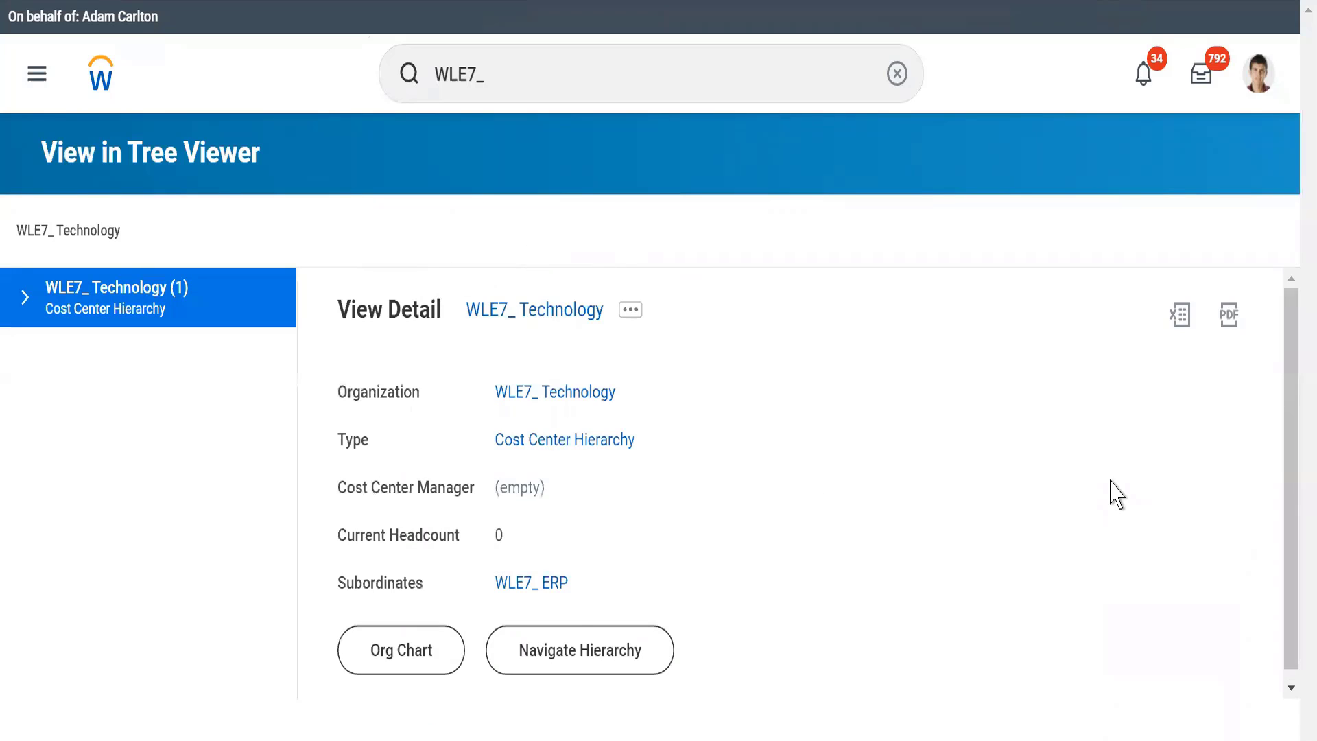
left_click_drag(1290, 426, 1290, 587)
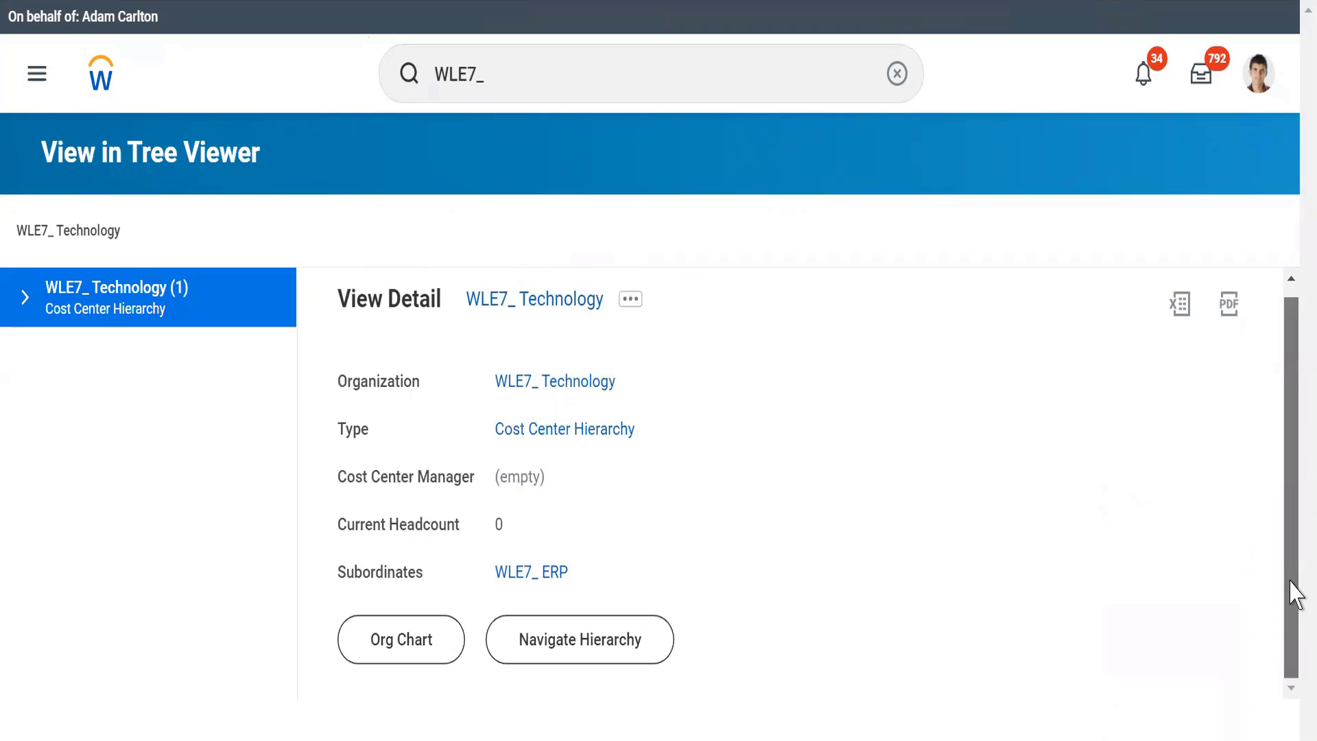
View the WLE7_ Technology hierarchy as an org chart and with Navigate Hierarchy before returning to the home page
left_click(417, 642)
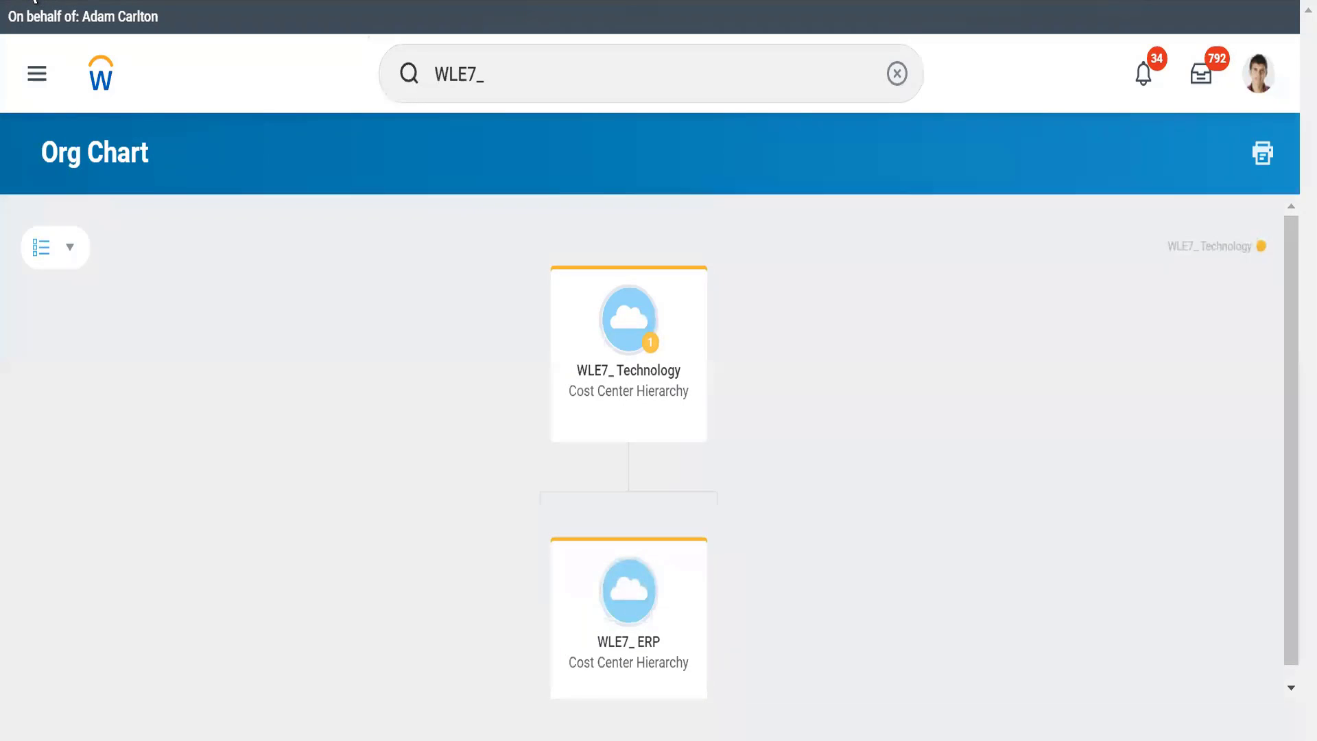
left_click(28, 0)
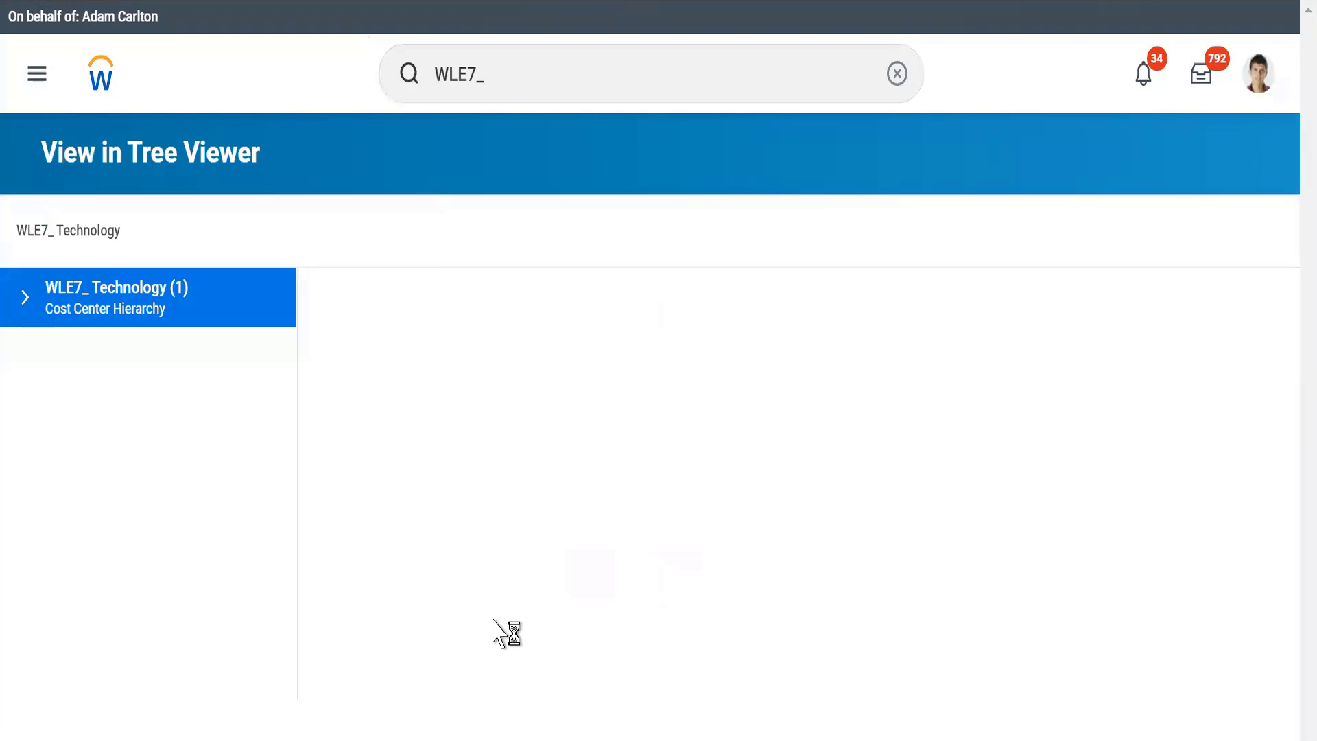
left_click(539, 658)
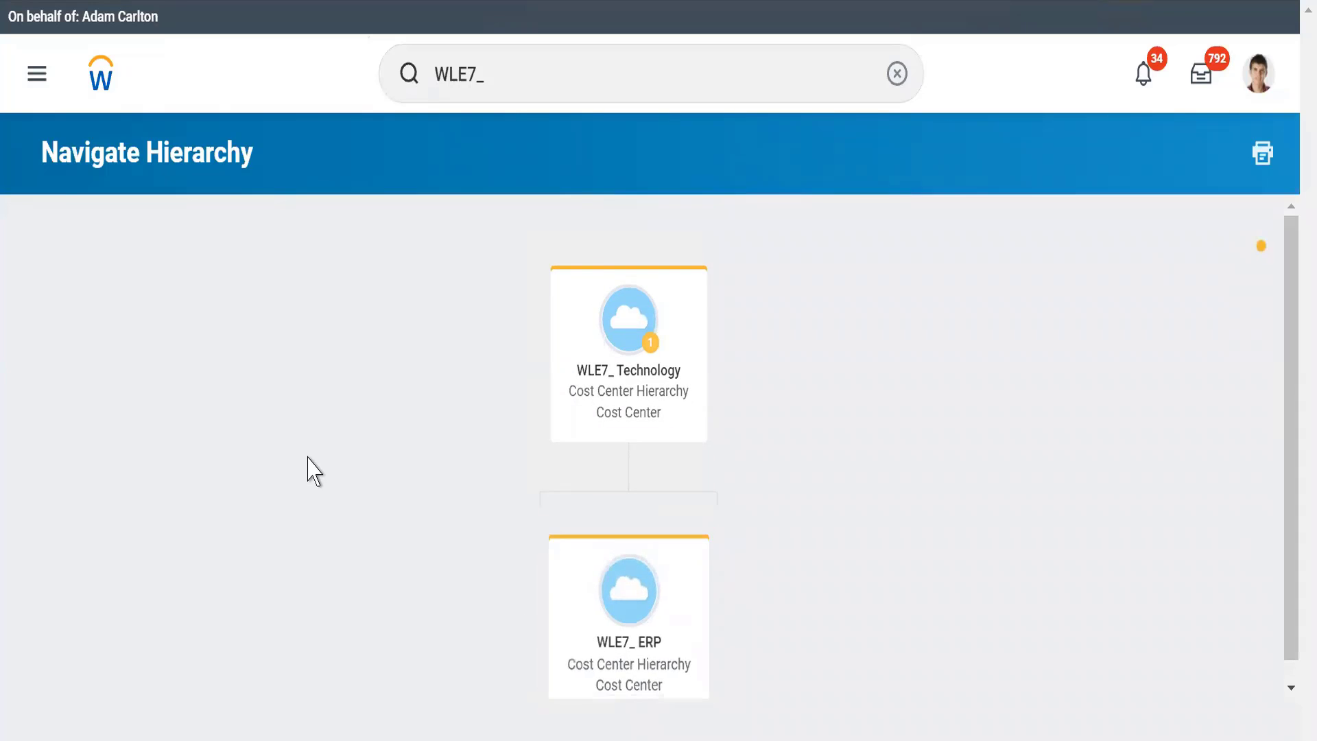
left_click(101, 74)
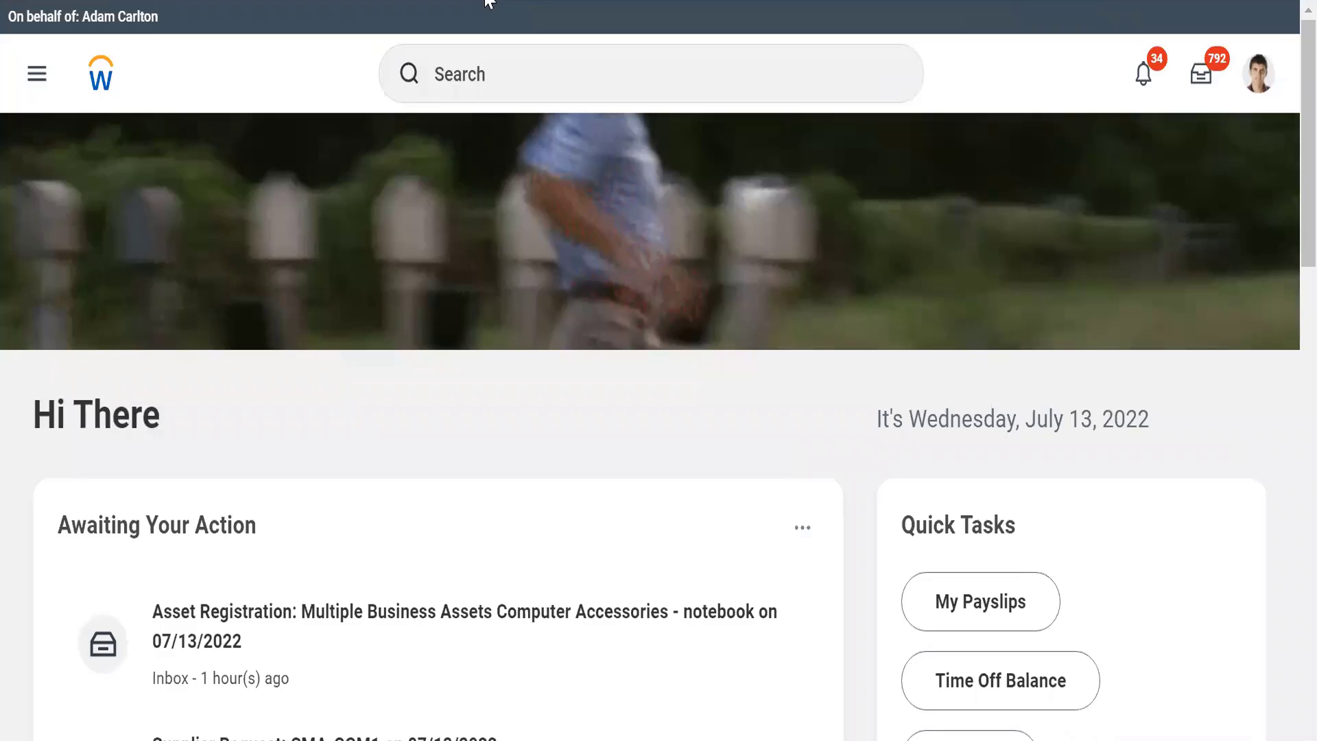